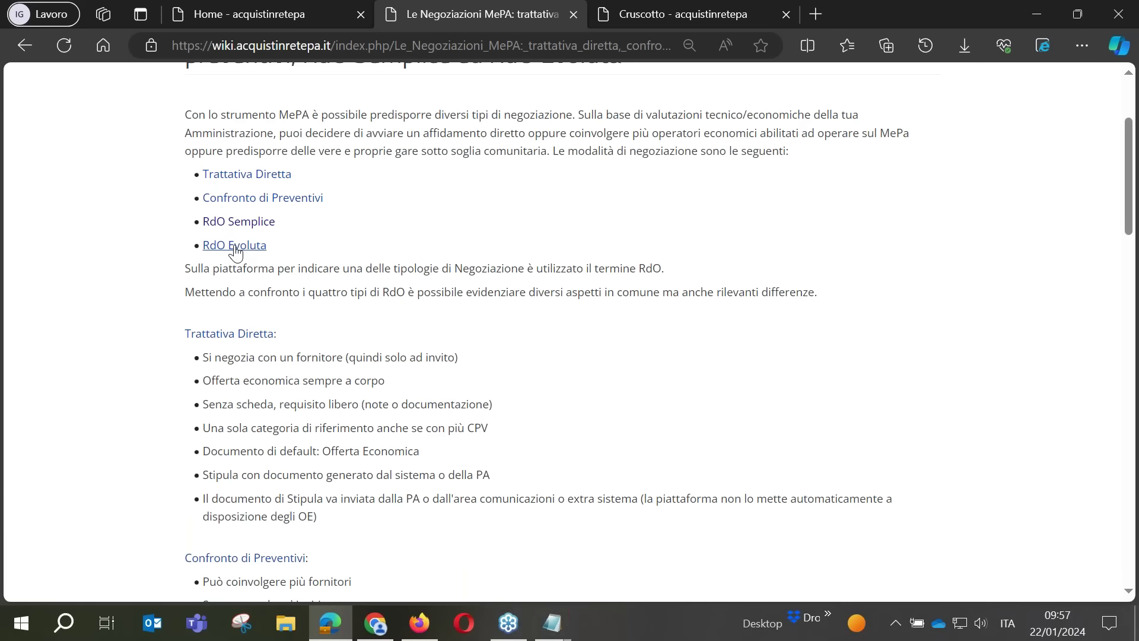
- Leave the wiki and bring back the MePA window with the 'RDO Semplice web formazione 22.01.2024' draft
{"action": "scroll", "coordinate": [443, 181], "scroll_direction": "up", "scroll_amount": 3}
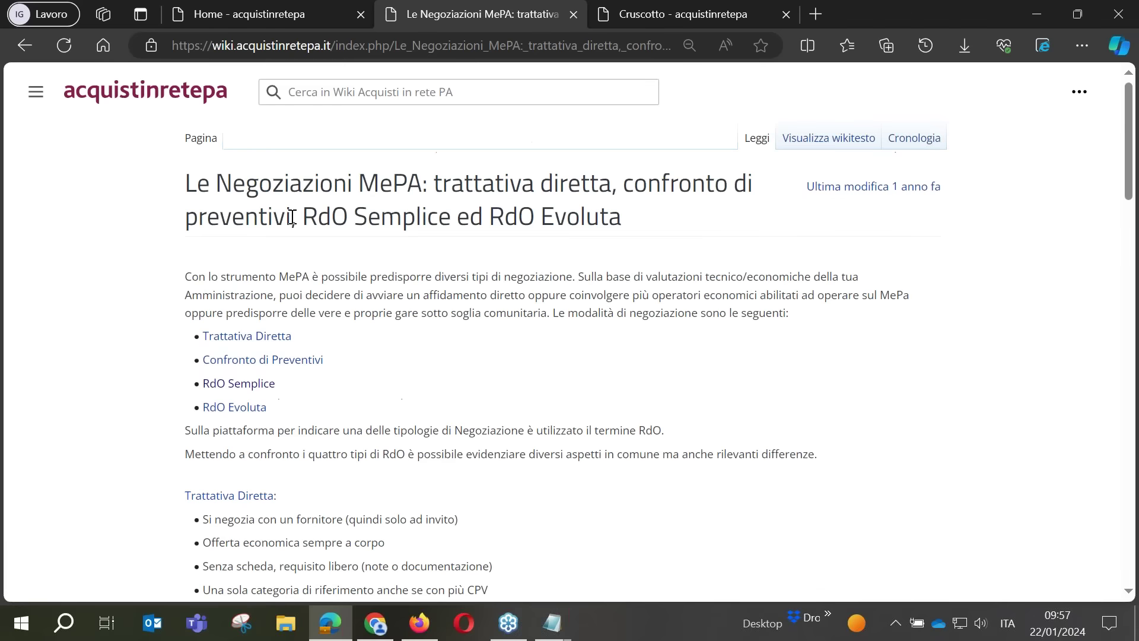
{"action": "key", "text": "F5"}
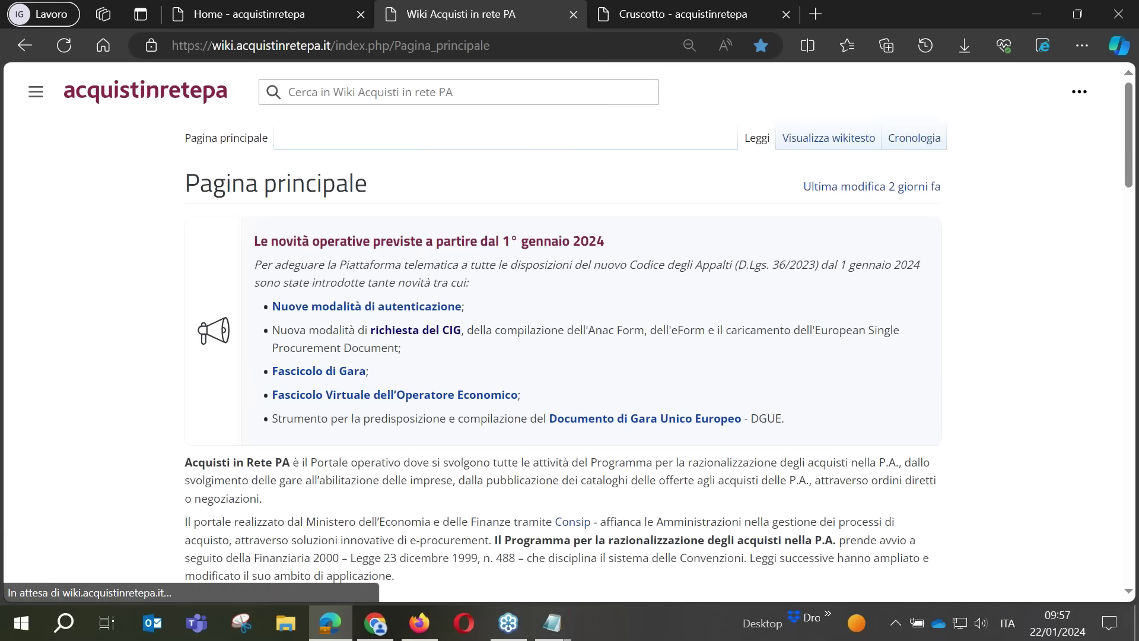
{"action": "left_click", "coordinate": [630, 20]}
{"action": "left_click", "coordinate": [375, 623]}
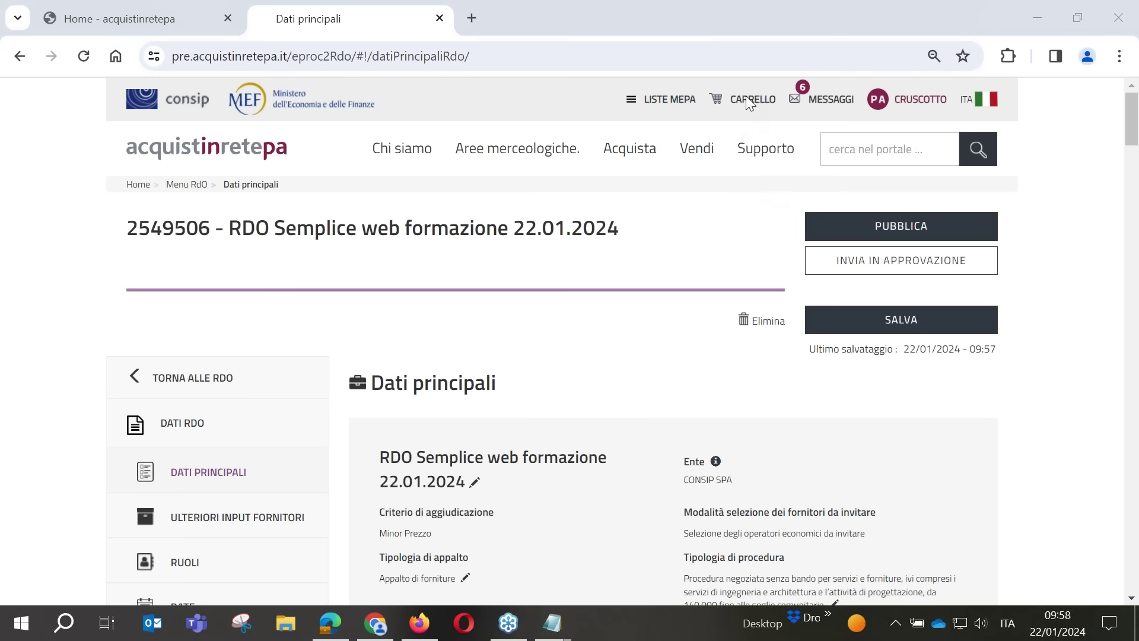
{"action": "scroll", "coordinate": [641, 315], "scroll_direction": "down", "scroll_amount": 6}
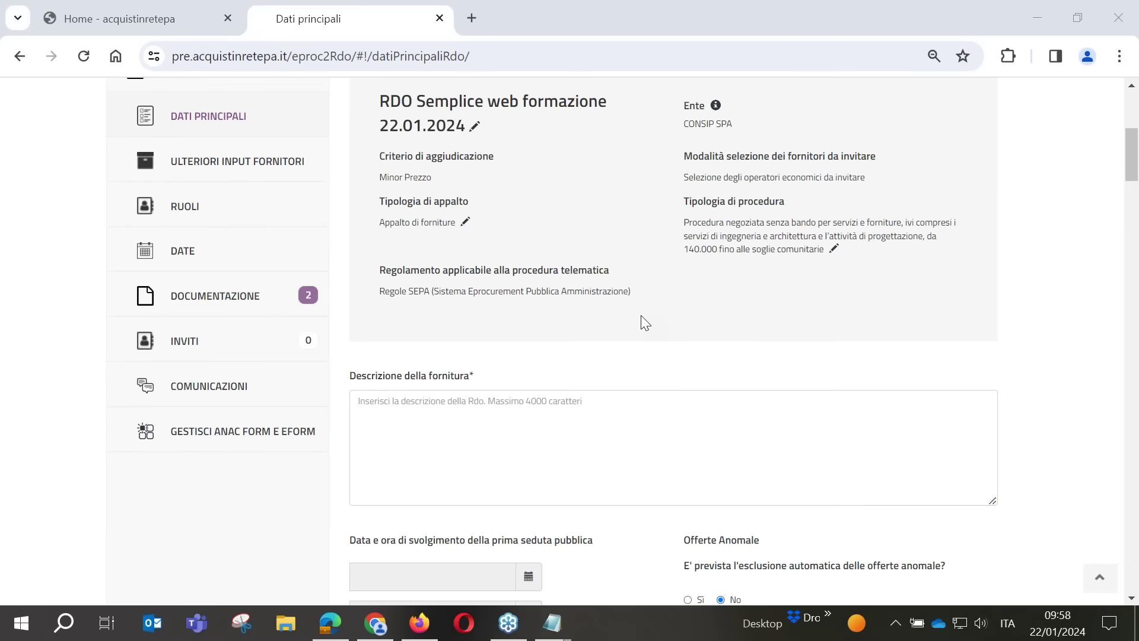
{"action": "scroll", "coordinate": [641, 316], "scroll_direction": "up", "scroll_amount": 2}
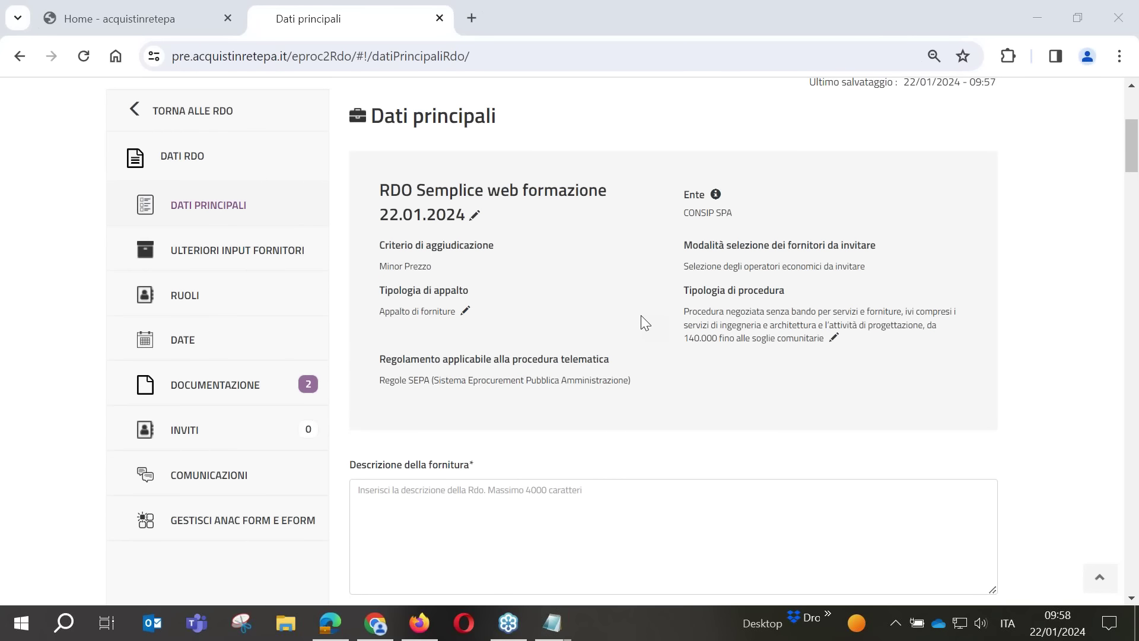
{"action": "scroll", "coordinate": [641, 314], "scroll_direction": "down", "scroll_amount": 2}
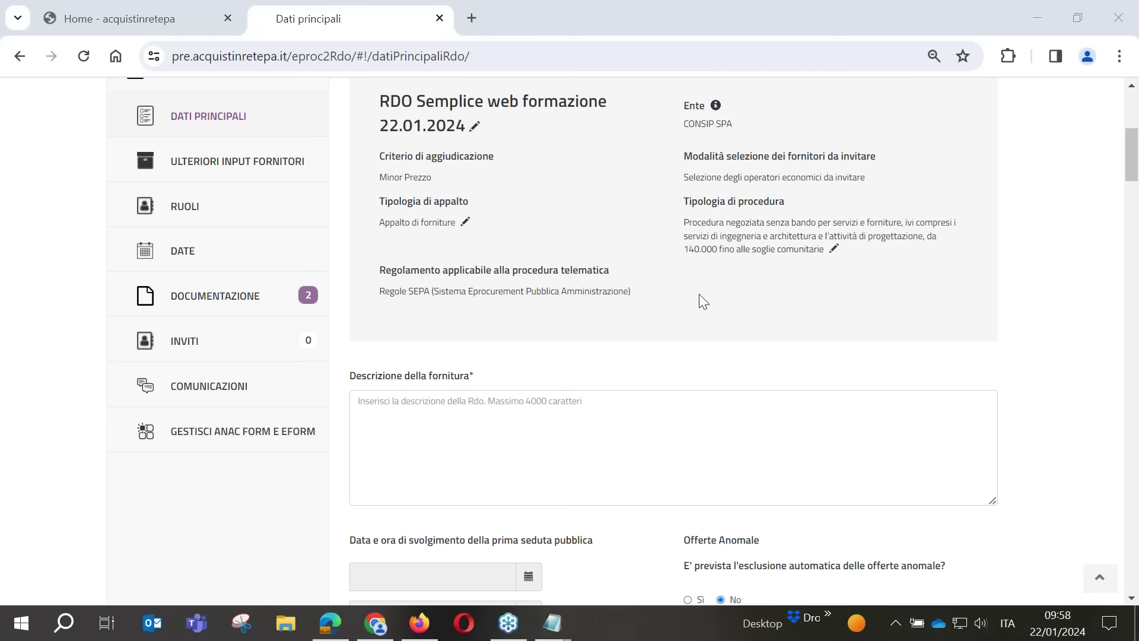
{"action": "scroll", "coordinate": [700, 296], "scroll_direction": "down", "scroll_amount": 9}
{"action": "scroll", "coordinate": [727, 309], "scroll_direction": "down", "scroll_amount": 6}
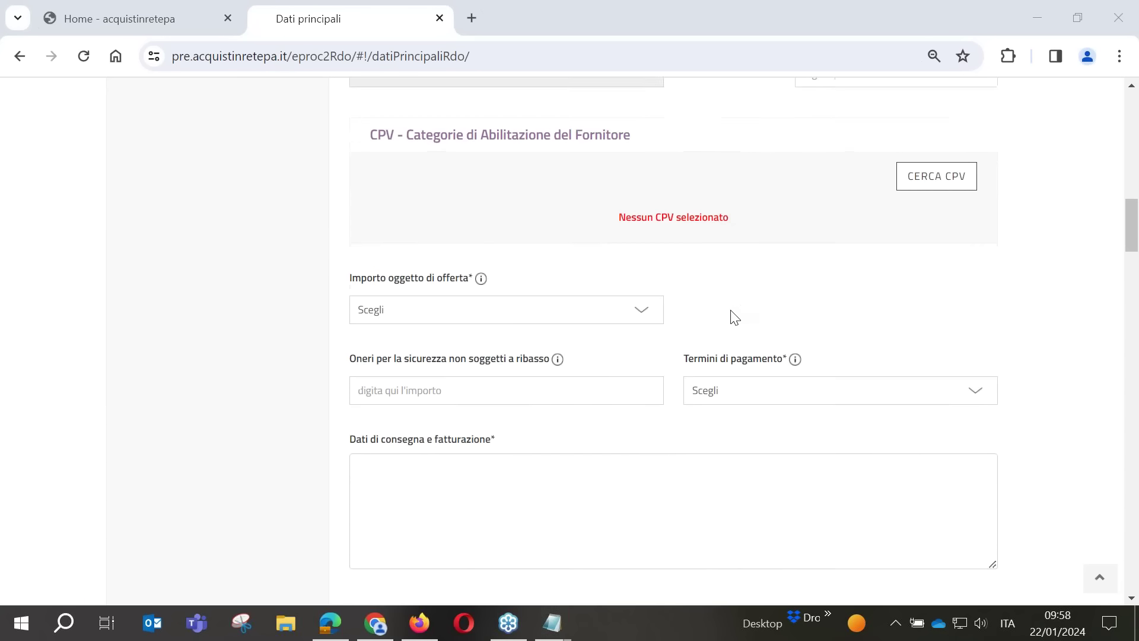
{"action": "scroll", "coordinate": [732, 318], "scroll_direction": "up", "scroll_amount": 6}
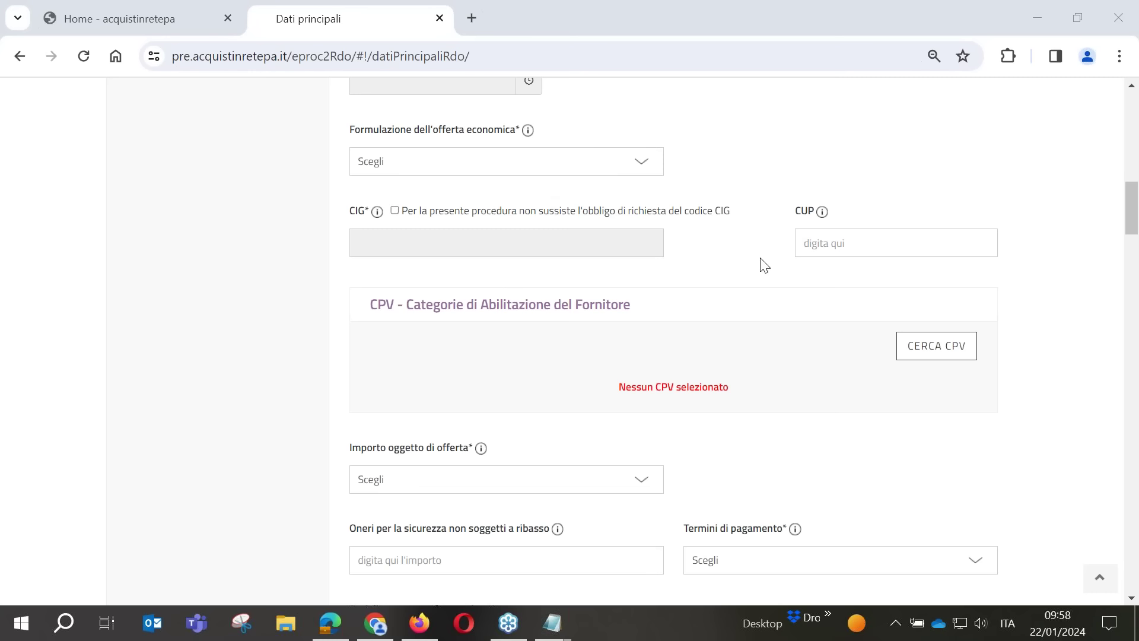
{"action": "scroll", "coordinate": [770, 261], "scroll_direction": "down", "scroll_amount": 15}
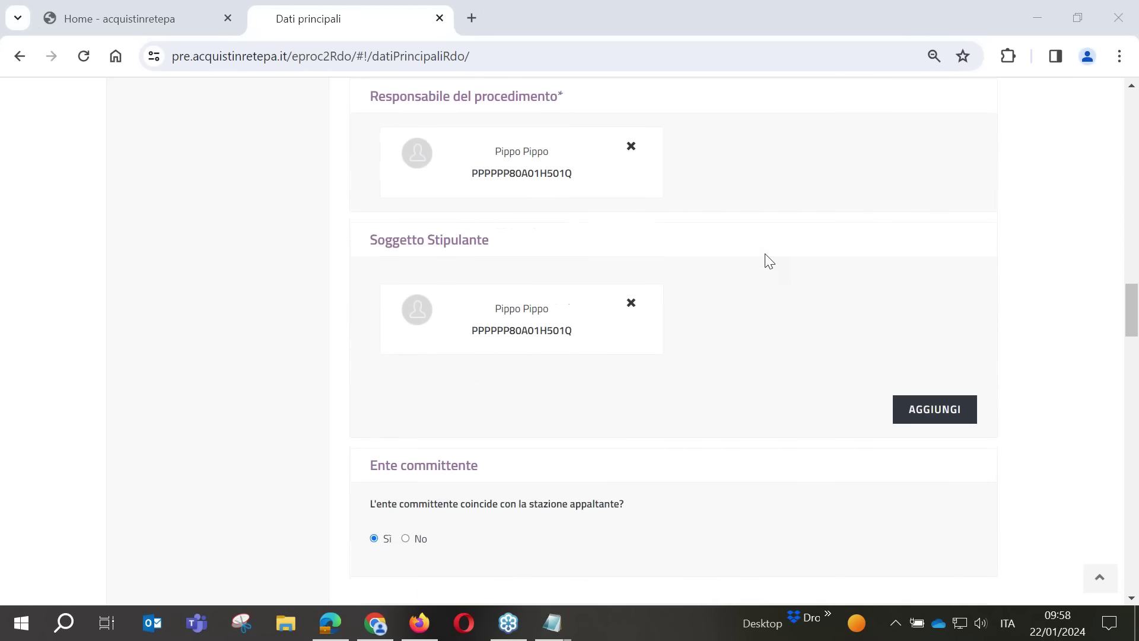
{"action": "scroll", "coordinate": [769, 261], "scroll_direction": "down", "scroll_amount": 20}
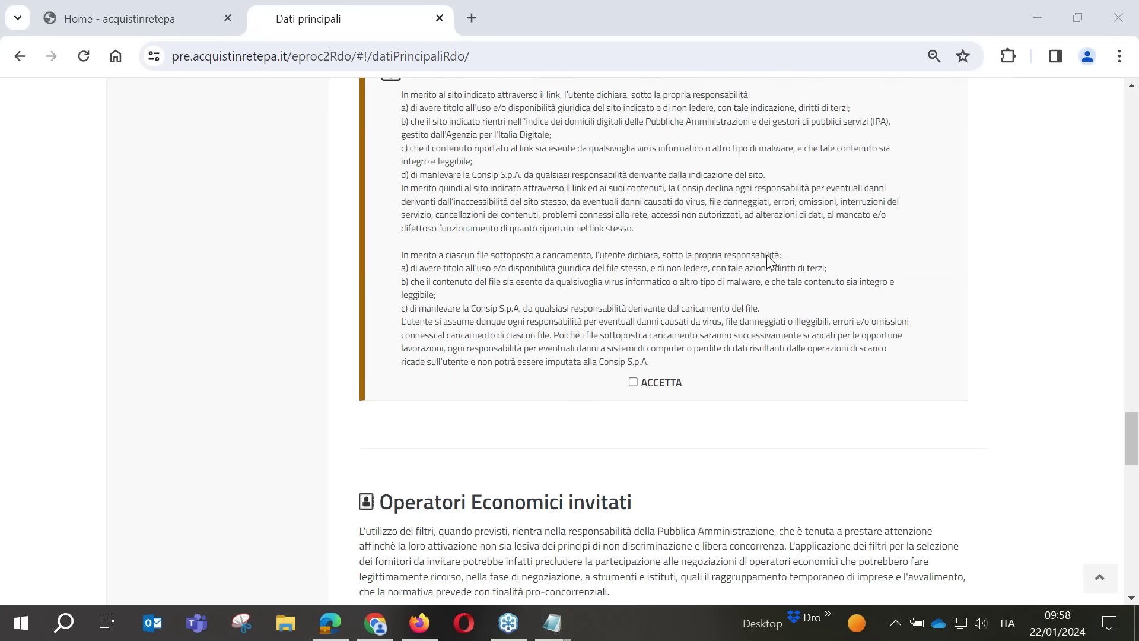
{"action": "scroll", "coordinate": [770, 261], "scroll_direction": "down", "scroll_amount": 10}
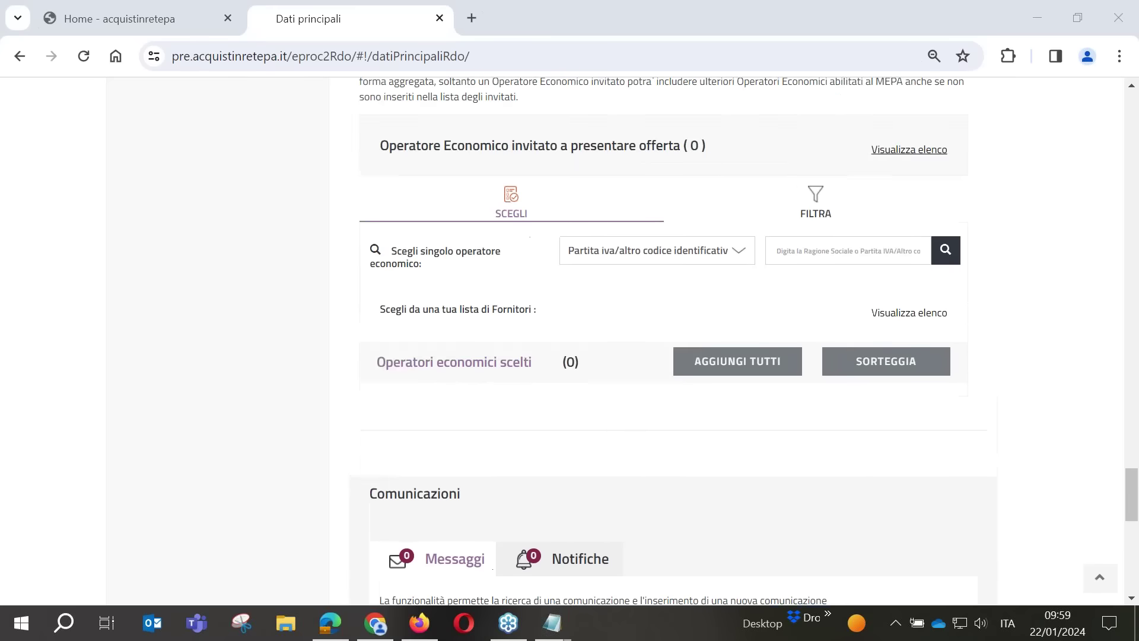
{"action": "scroll", "coordinate": [771, 235], "scroll_direction": "up", "scroll_amount": 3}
{"action": "scroll", "coordinate": [771, 234], "scroll_direction": "up", "scroll_amount": 10}
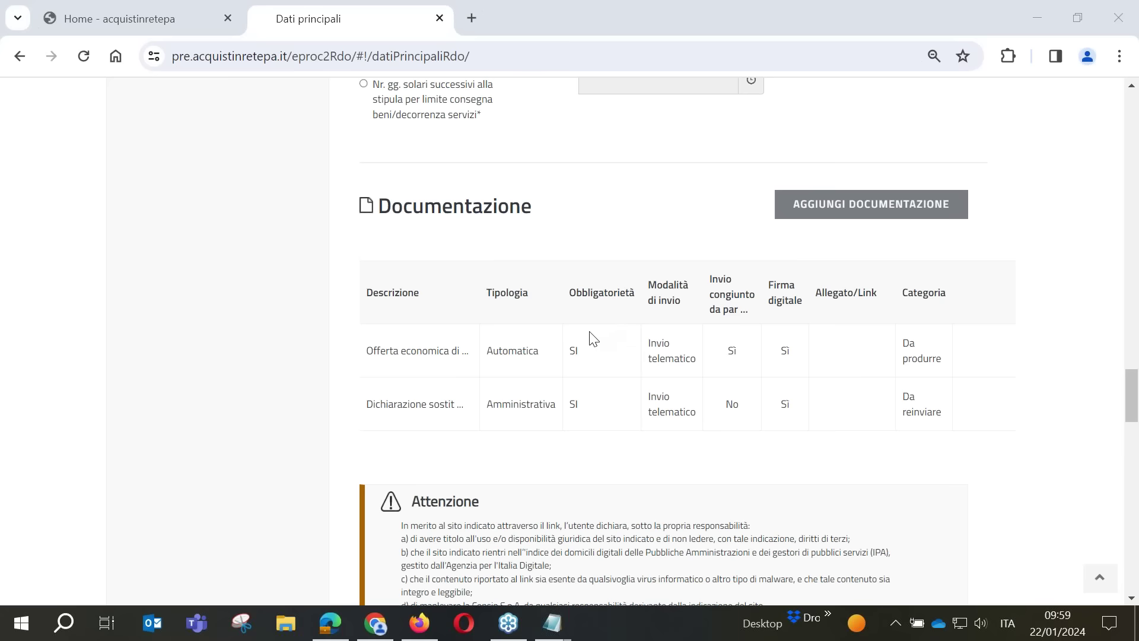
{"action": "scroll", "coordinate": [591, 336], "scroll_direction": "up", "scroll_amount": 15}
{"action": "scroll", "coordinate": [569, 368], "scroll_direction": "up", "scroll_amount": 10}
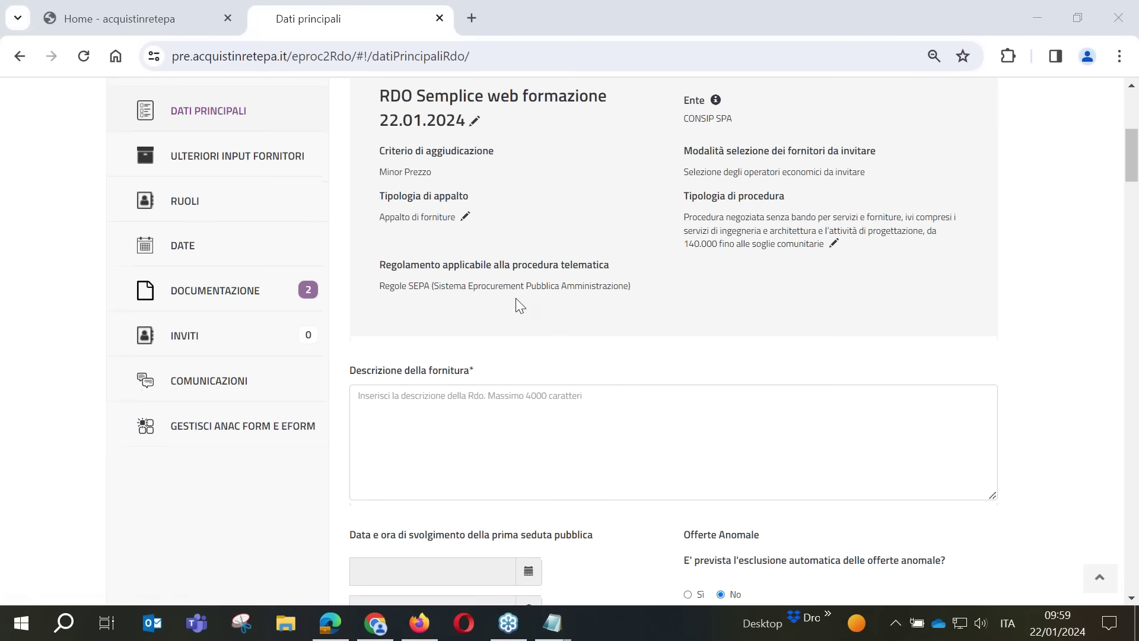
- Enter 'descrizione' in the Descrizione della fornitura field of the RDO
{"action": "scroll", "coordinate": [518, 299], "scroll_direction": "down", "scroll_amount": 1}
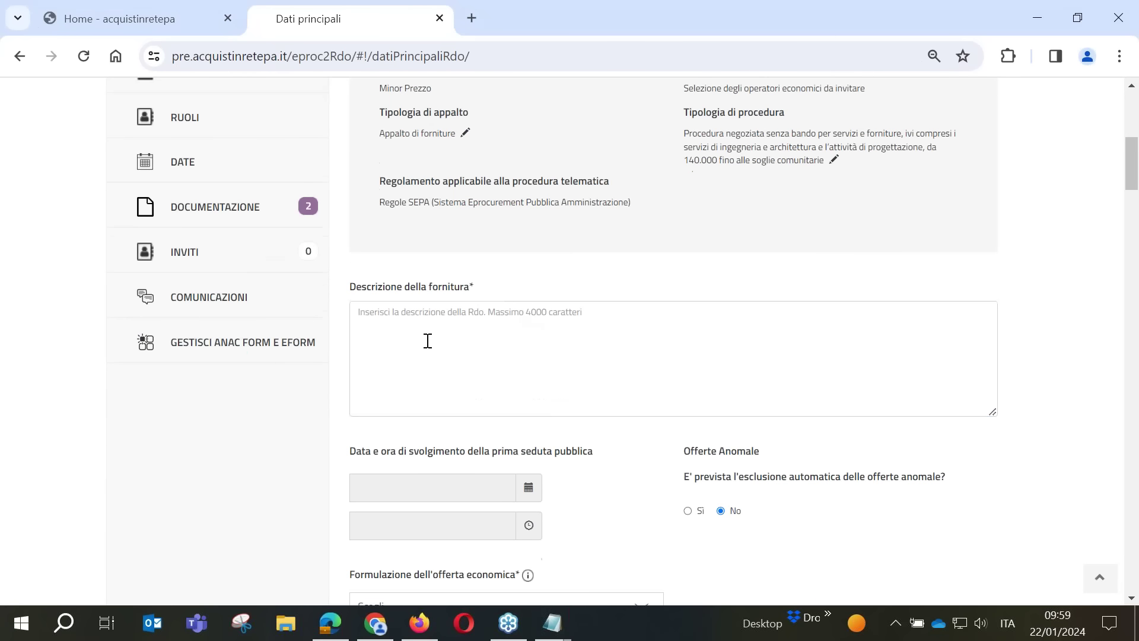
{"action": "left_click", "coordinate": [427, 340]}
{"action": "type", "text": "descrizione"}
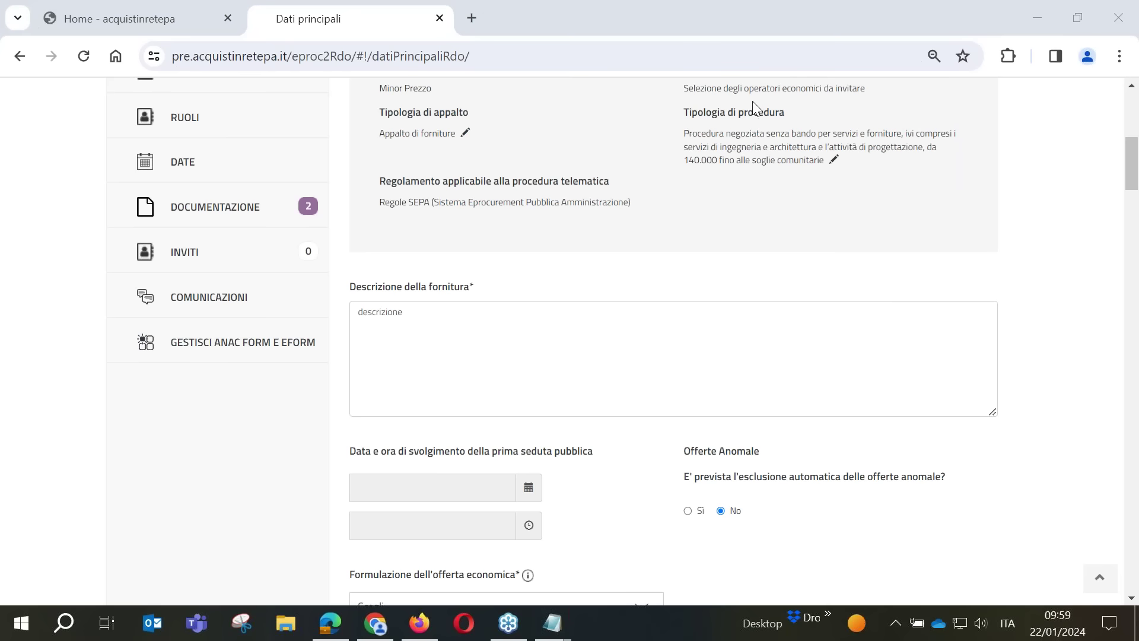
{"action": "scroll", "coordinate": [691, 283], "scroll_direction": "down", "scroll_amount": 5}
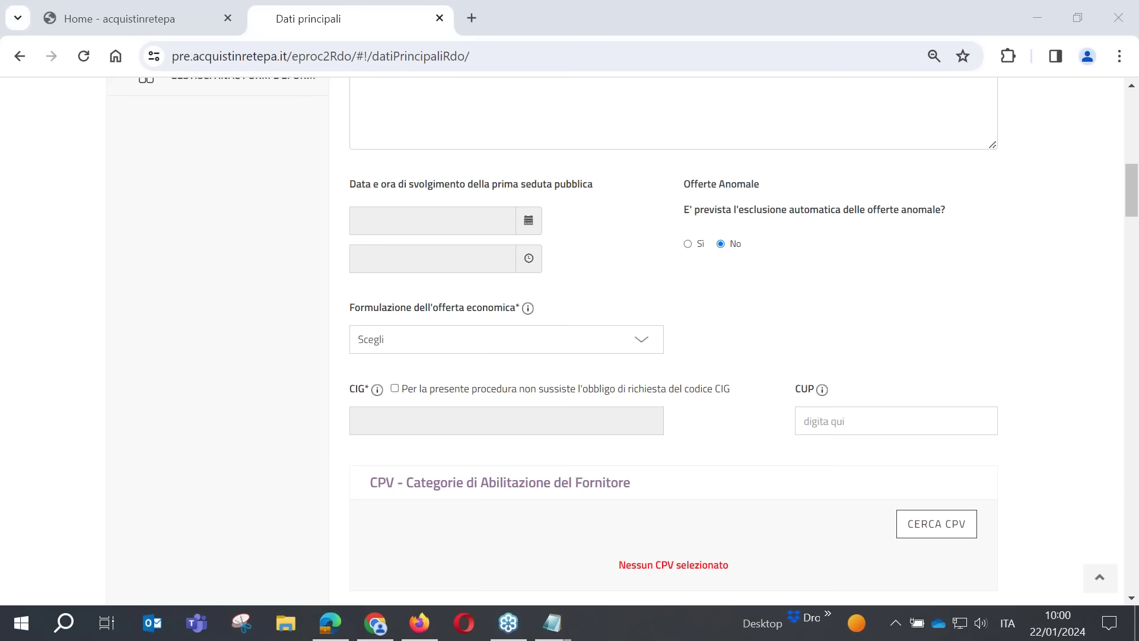
- Leave automatic exclusion of anomalous offers set to No
{"action": "left_click", "coordinate": [687, 244]}
{"action": "left_click", "coordinate": [720, 244]}
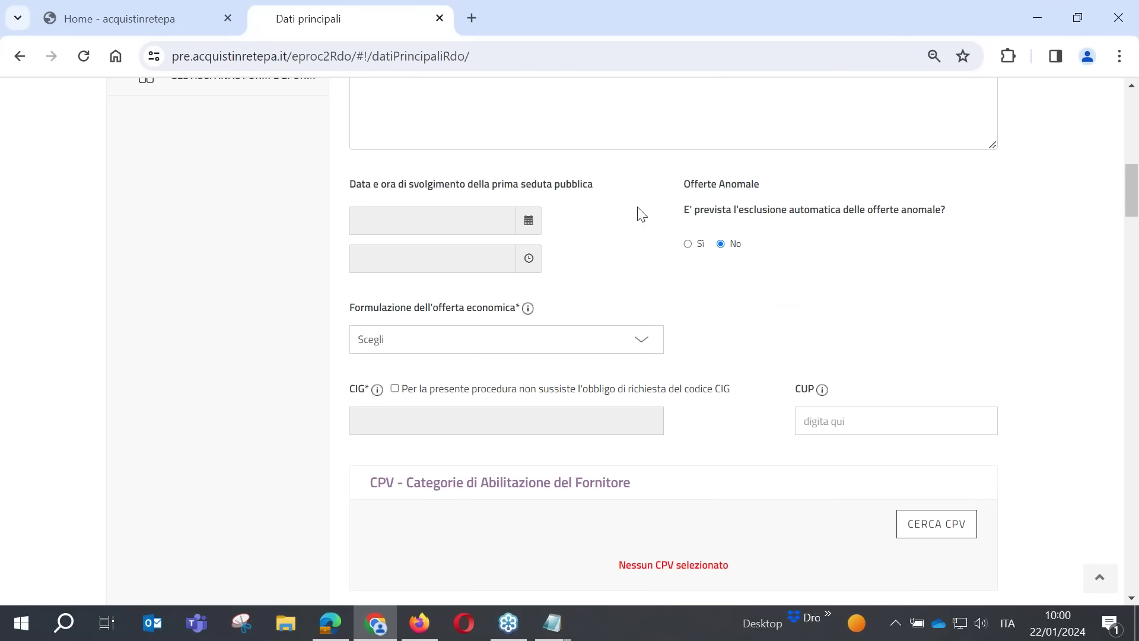
{"action": "scroll", "coordinate": [613, 245], "scroll_direction": "down", "scroll_amount": 1}
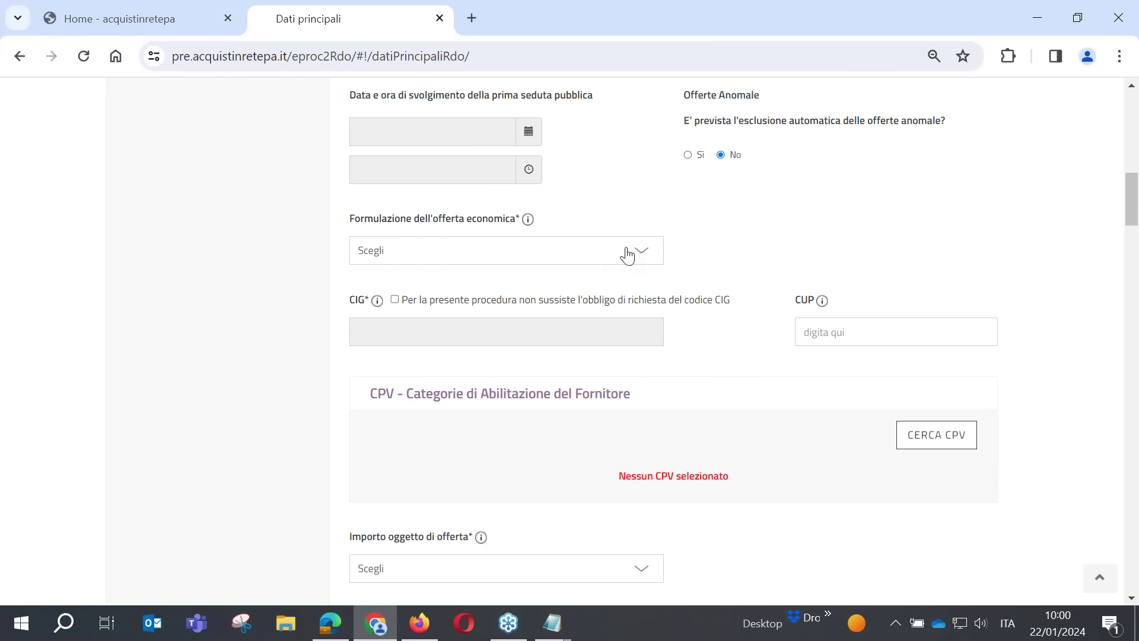
- Choose Percentuali a ribasso as the economic offer formulation
{"action": "left_click", "coordinate": [643, 257]}
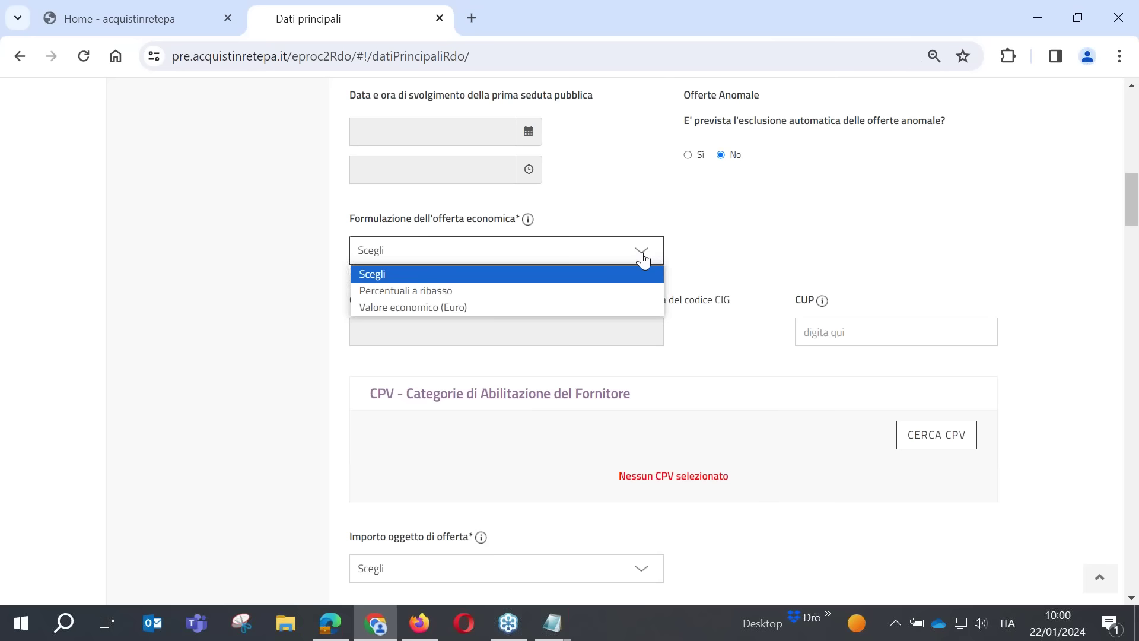
{"action": "left_click", "coordinate": [577, 290]}
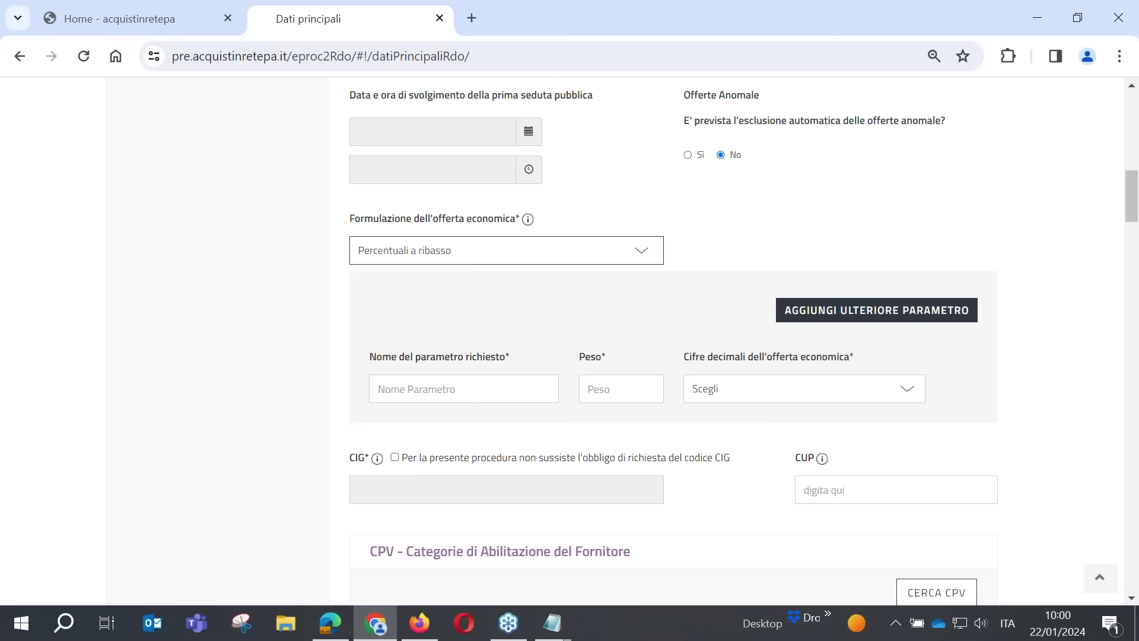
{"action": "scroll", "coordinate": [604, 288], "scroll_direction": "down", "scroll_amount": 2}
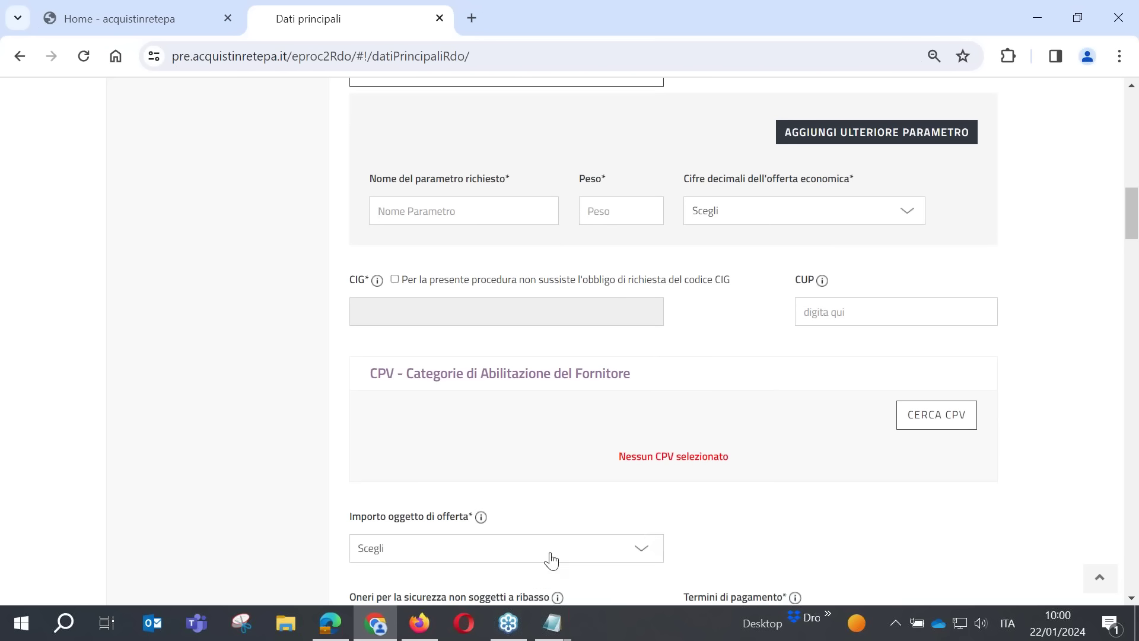
{"action": "scroll", "coordinate": [569, 512], "scroll_direction": "up", "scroll_amount": 3}
{"action": "left_click", "coordinate": [633, 339]}
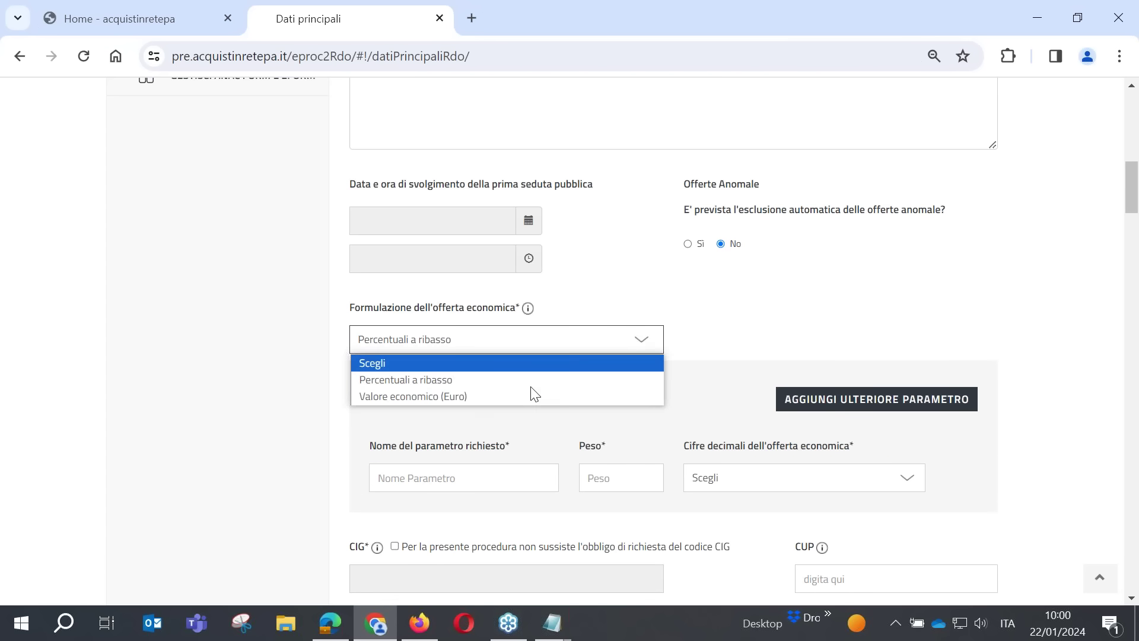
{"action": "left_click", "coordinate": [508, 409]}
{"action": "left_click", "coordinate": [465, 339]}
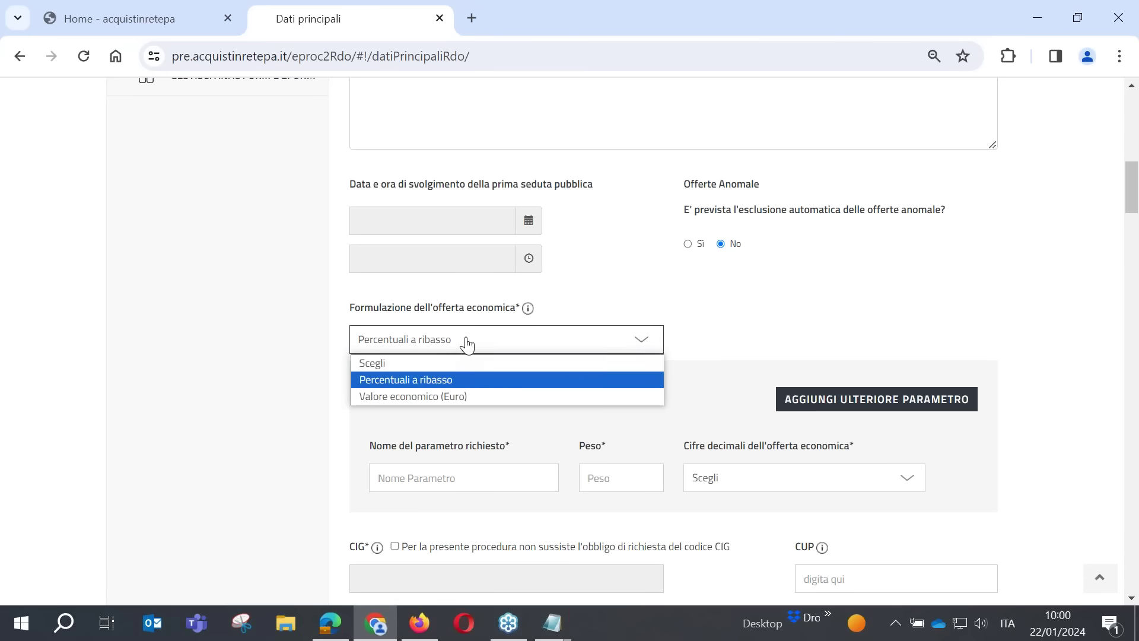
{"action": "left_click", "coordinate": [737, 316]}
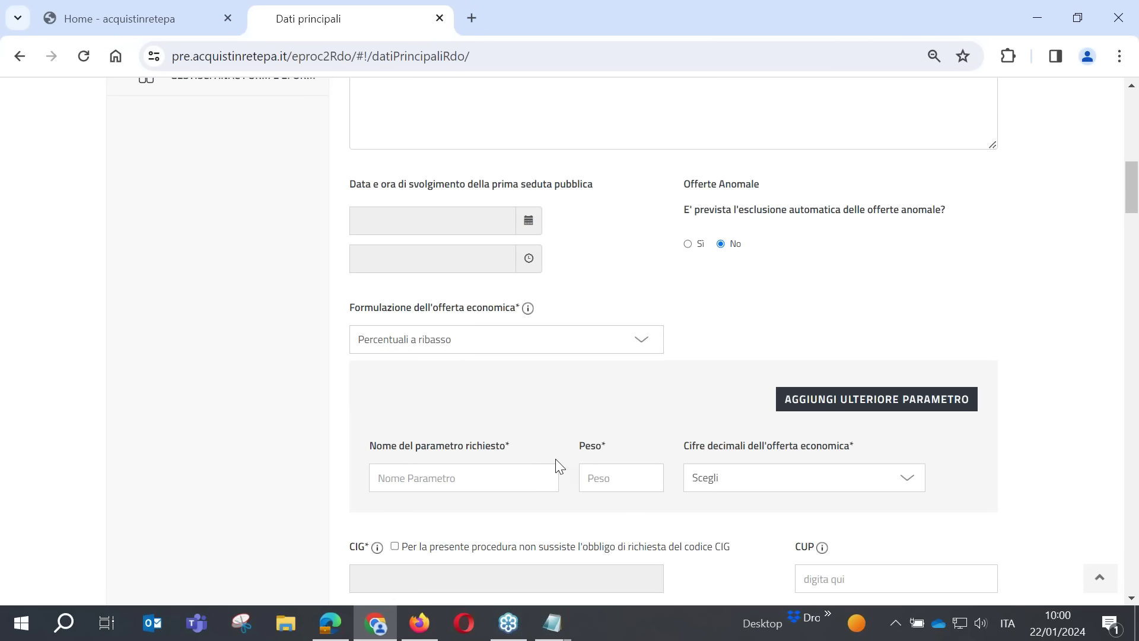
- Try out the parameter name and weight fields, adding a second parameter row
{"action": "left_click", "coordinate": [420, 473]}
{"action": "left_click", "coordinate": [639, 484]}
{"action": "left_click", "coordinate": [724, 484]}
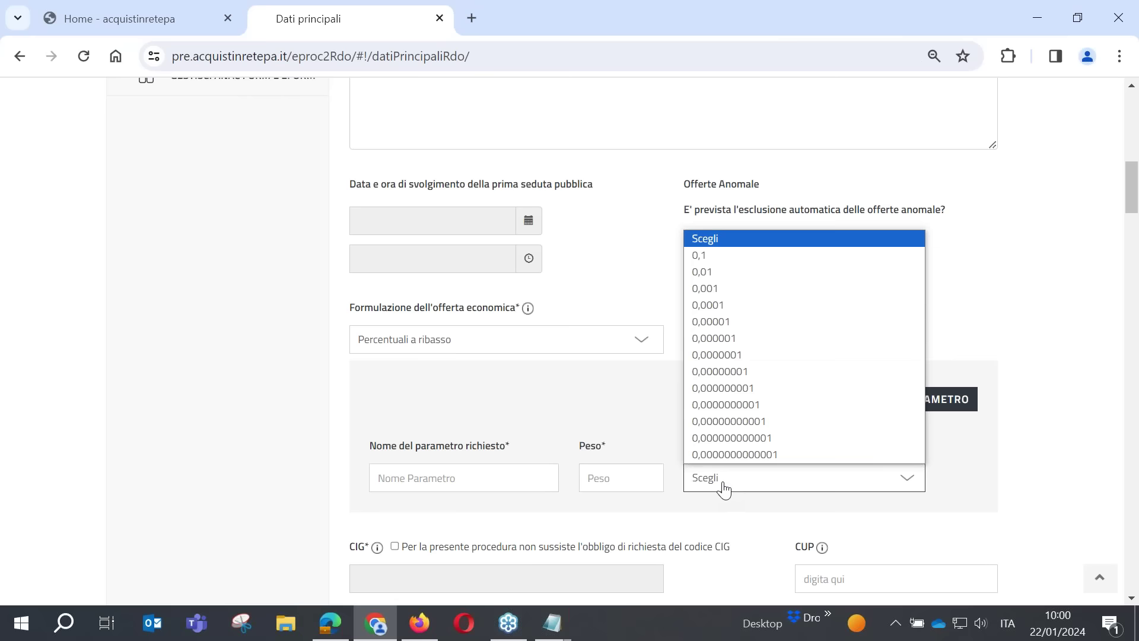
{"action": "left_click", "coordinate": [633, 483]}
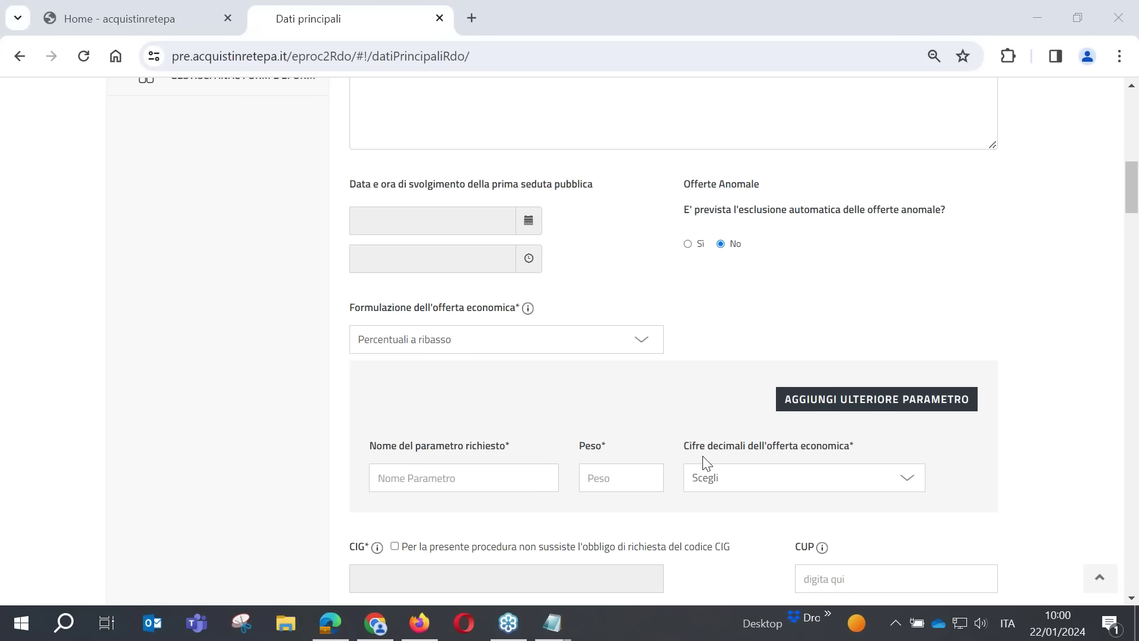
{"action": "left_click", "coordinate": [600, 476]}
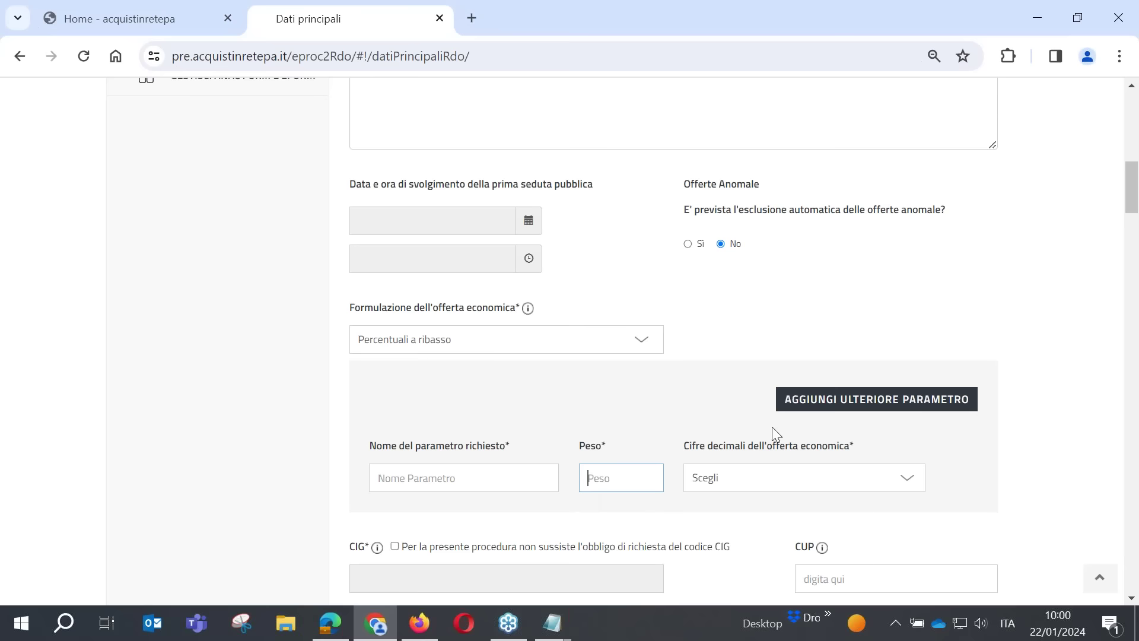
{"action": "left_click", "coordinate": [810, 406]}
{"action": "left_click", "coordinate": [600, 516]}
{"action": "left_click", "coordinate": [606, 482]}
{"action": "left_click", "coordinate": [599, 514]}
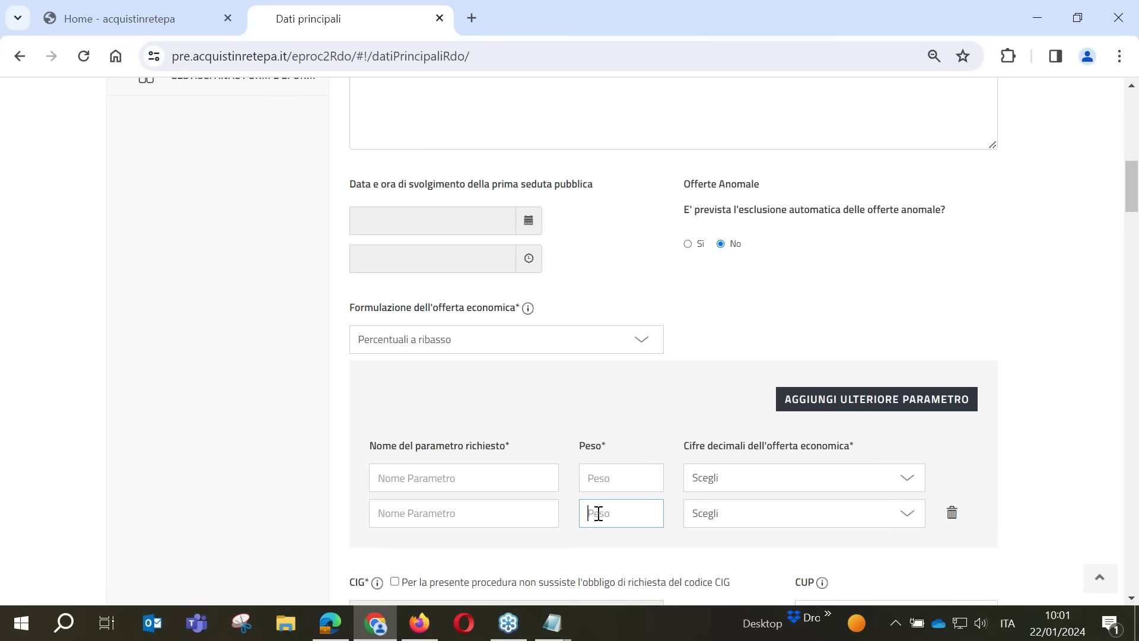
{"action": "left_click", "coordinate": [602, 479]}
{"action": "left_click", "coordinate": [614, 478]}
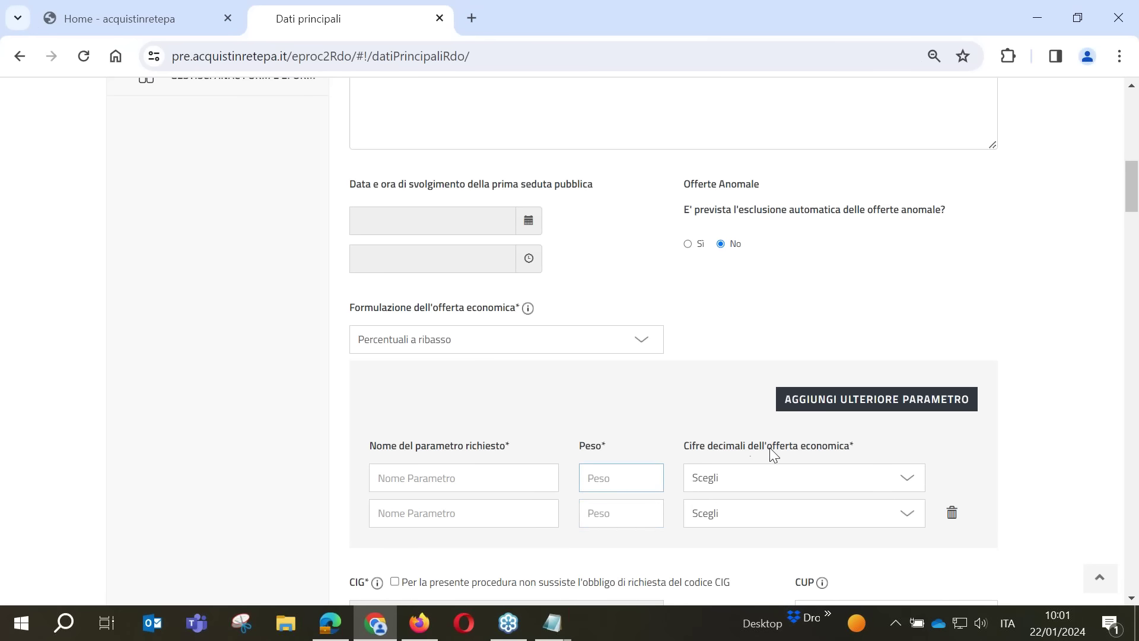
- Switch the offer formulation to Valore economico (Euro) with maximum decimals 0,01
{"action": "left_click", "coordinate": [646, 348]}
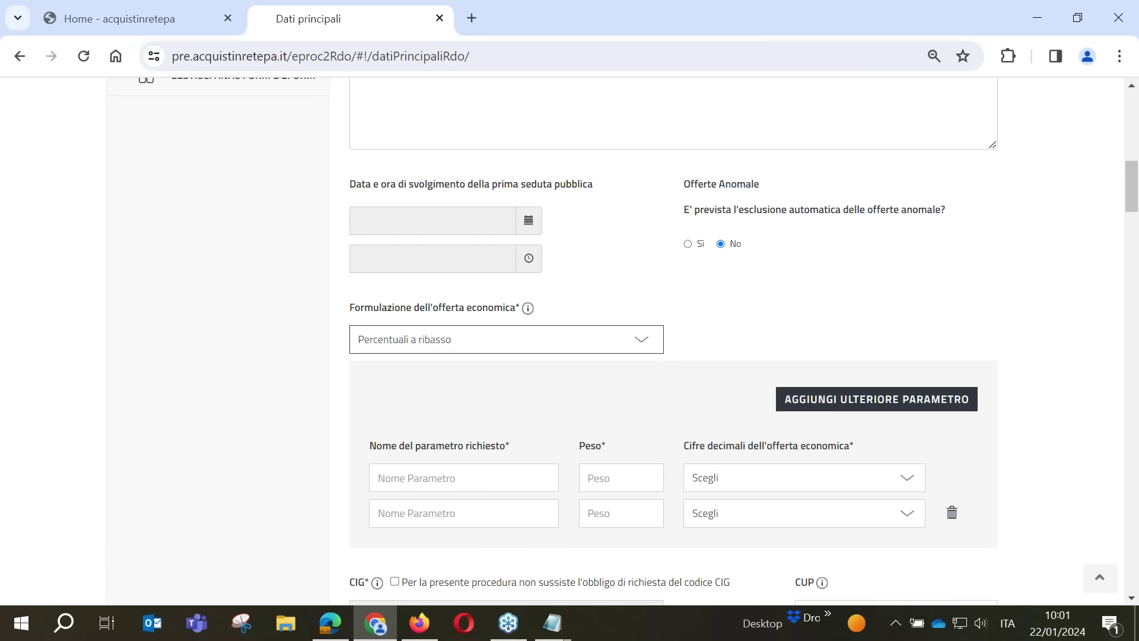
{"action": "left_click", "coordinate": [499, 392]}
{"action": "left_click", "coordinate": [716, 347]}
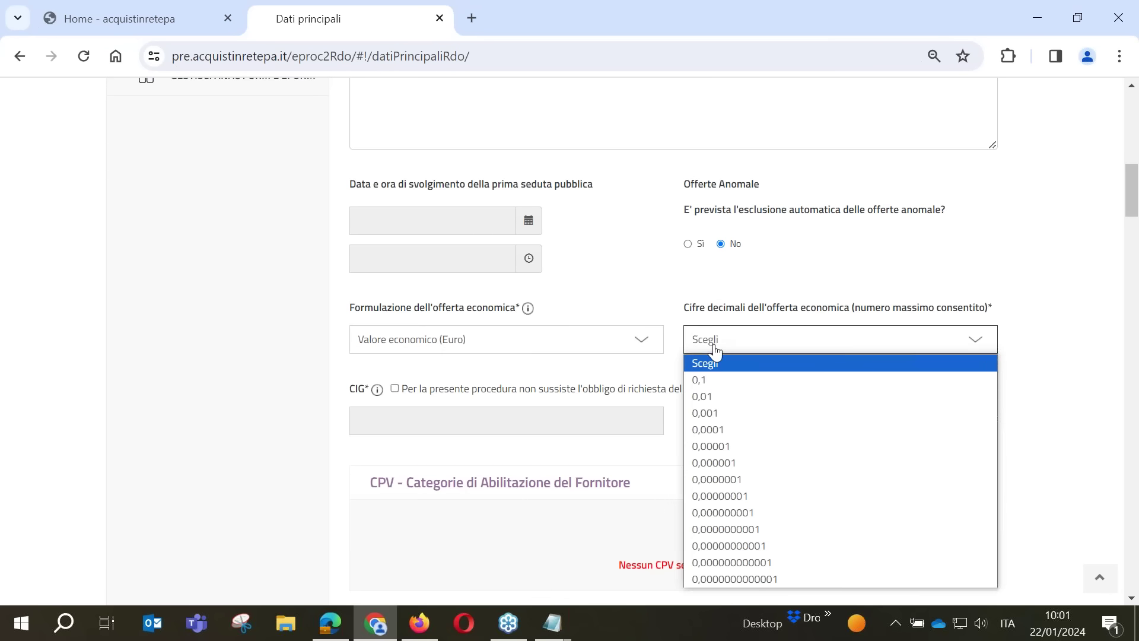
{"action": "left_click", "coordinate": [713, 396]}
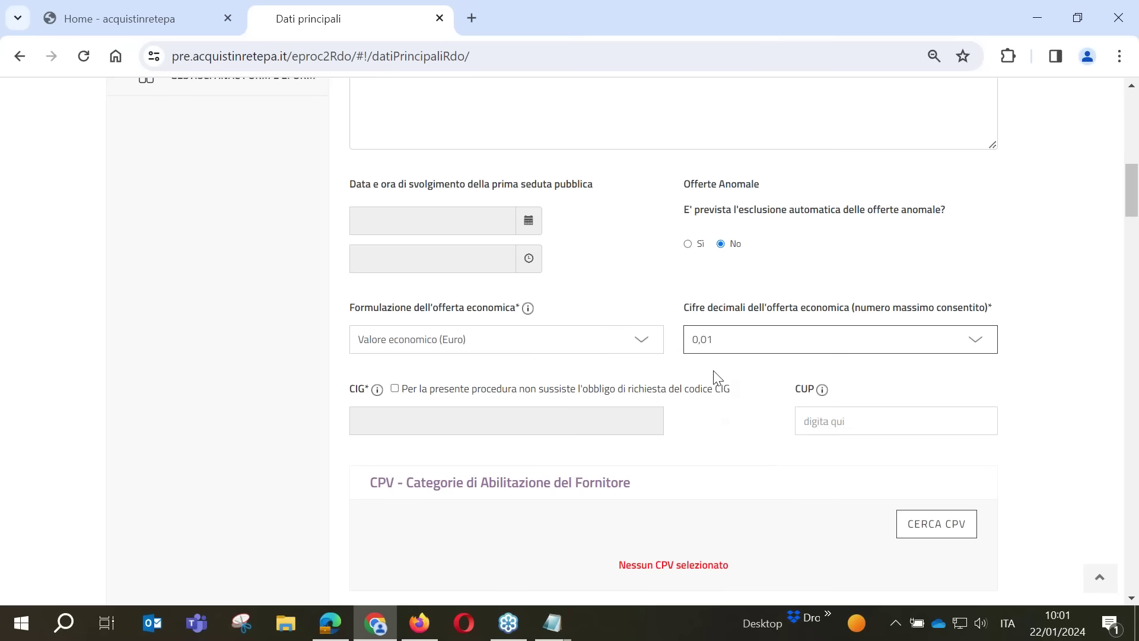
{"action": "scroll", "coordinate": [706, 356], "scroll_direction": "down", "scroll_amount": 1}
{"action": "scroll", "coordinate": [704, 344], "scroll_direction": "down", "scroll_amount": 3}
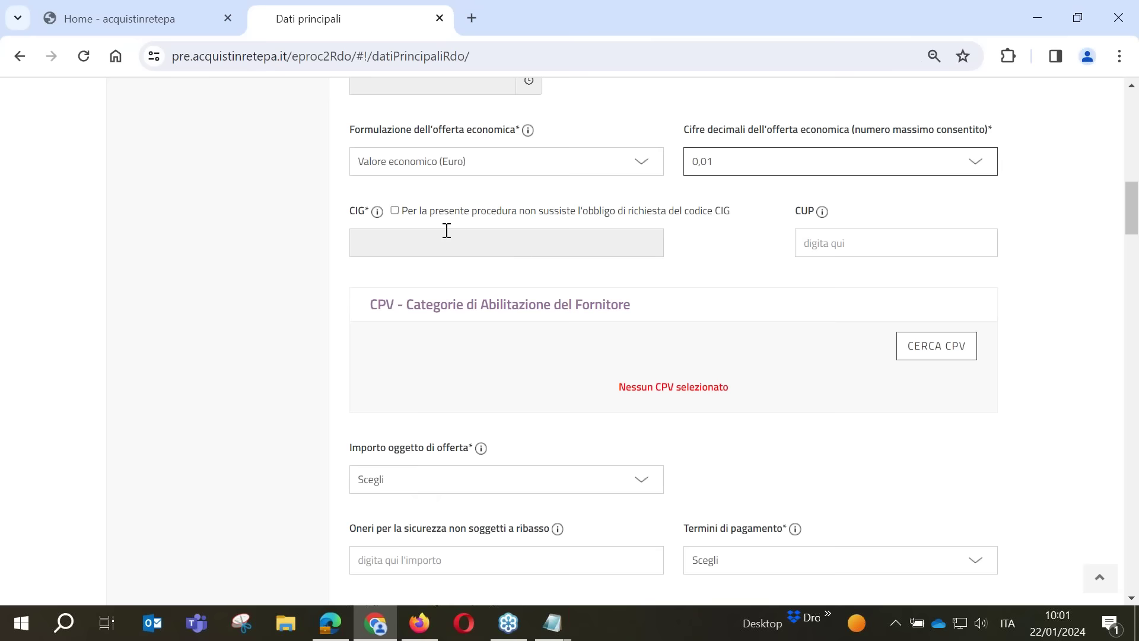
{"action": "scroll", "coordinate": [419, 380], "scroll_direction": "up", "scroll_amount": 5}
{"action": "scroll", "coordinate": [419, 380], "scroll_direction": "down", "scroll_amount": 3}
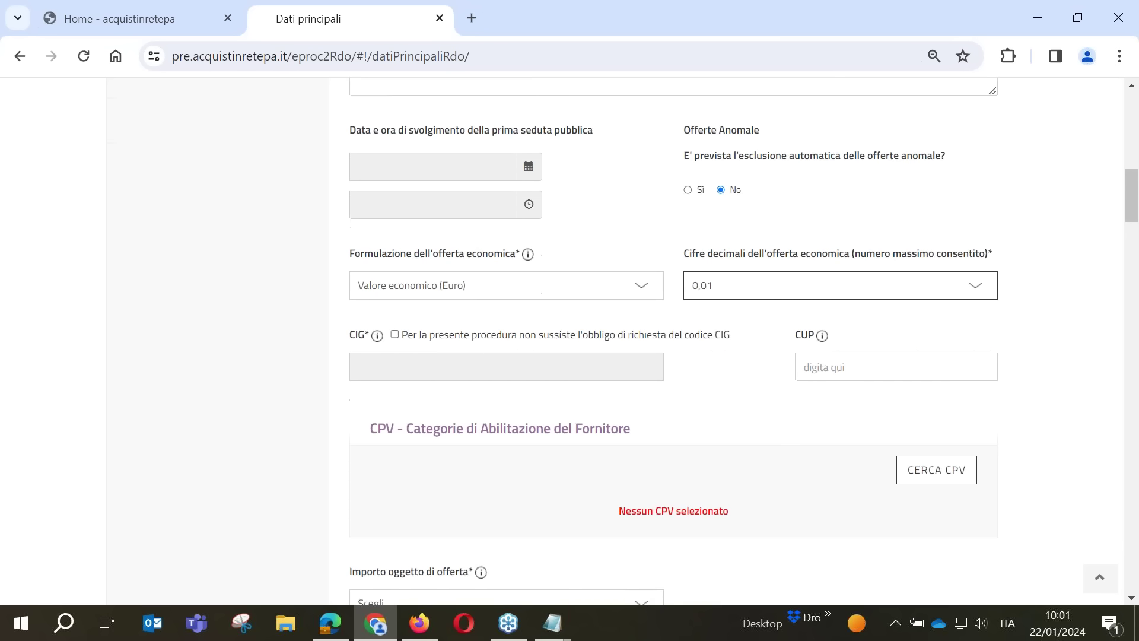
- Tick the no-CIG-required box, then untick it so a CIG stays required
{"action": "left_click", "coordinate": [394, 299]}
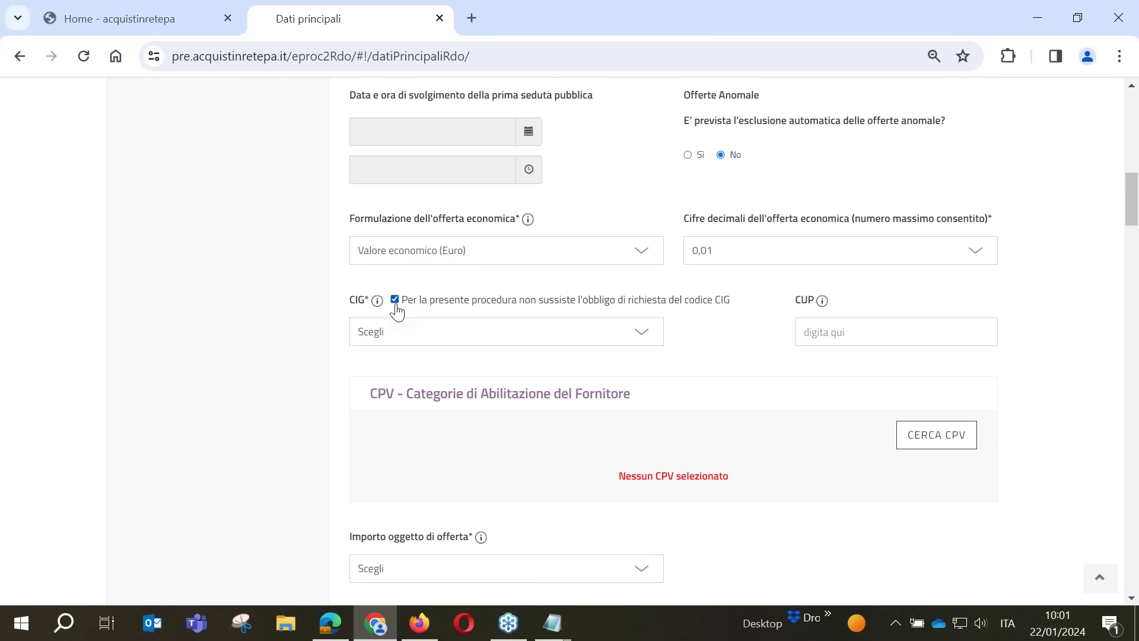
{"action": "left_click", "coordinate": [580, 330]}
{"action": "left_click_drag", "start_coordinate": [656, 179], "coordinate": [621, 114]}
{"action": "left_click", "coordinate": [706, 349]}
{"action": "left_click", "coordinate": [395, 300]}
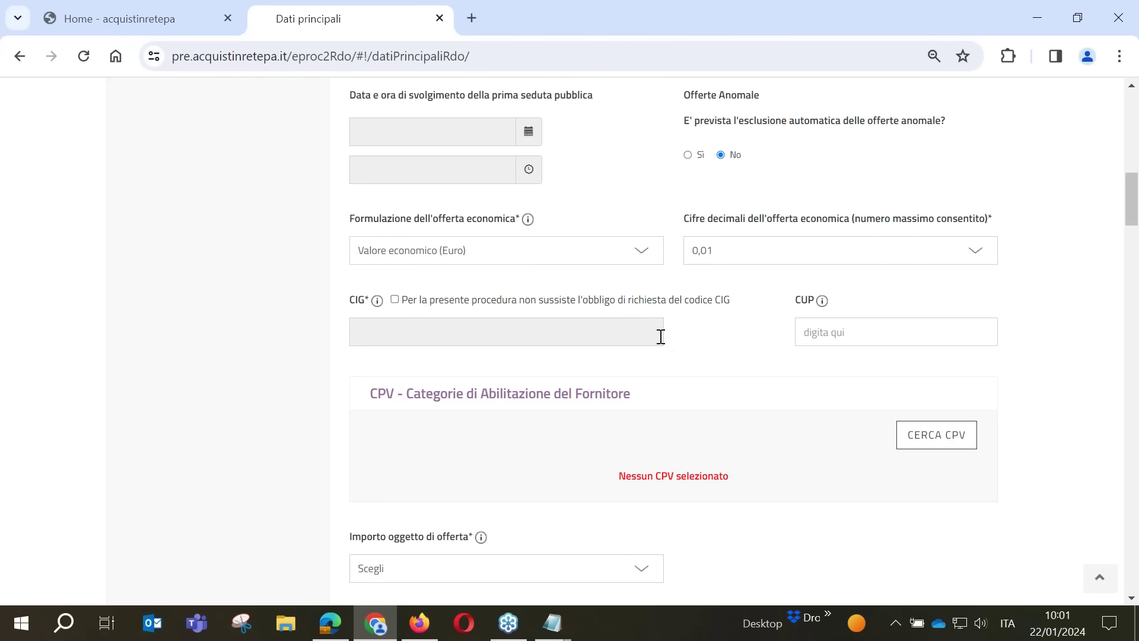
{"action": "scroll", "coordinate": [666, 348], "scroll_direction": "up", "scroll_amount": 8}
{"action": "scroll", "coordinate": [725, 326], "scroll_direction": "down", "scroll_amount": 2}
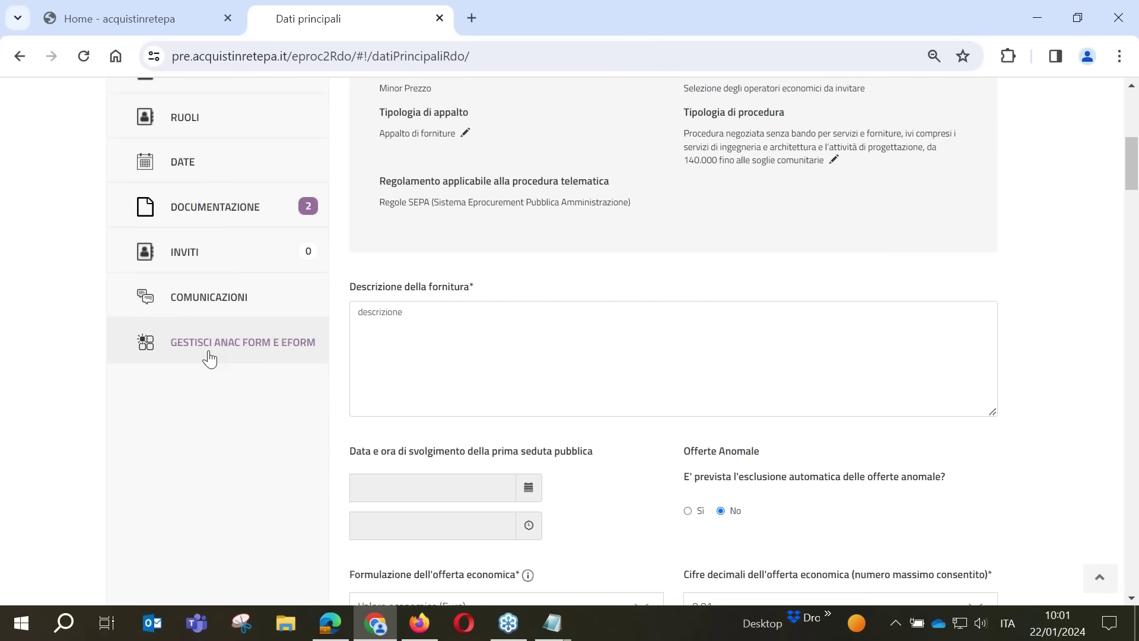
{"action": "scroll", "coordinate": [657, 312], "scroll_direction": "down", "scroll_amount": 1}
{"action": "scroll", "coordinate": [658, 312], "scroll_direction": "down", "scroll_amount": 5}
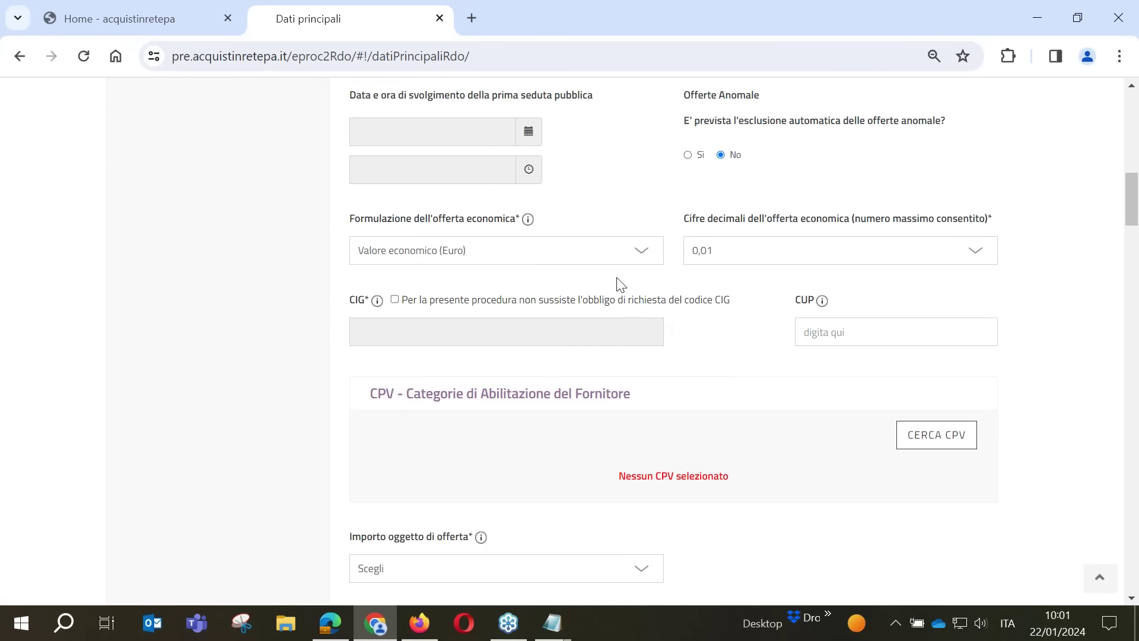
{"action": "scroll", "coordinate": [649, 256], "scroll_direction": "down", "scroll_amount": 3}
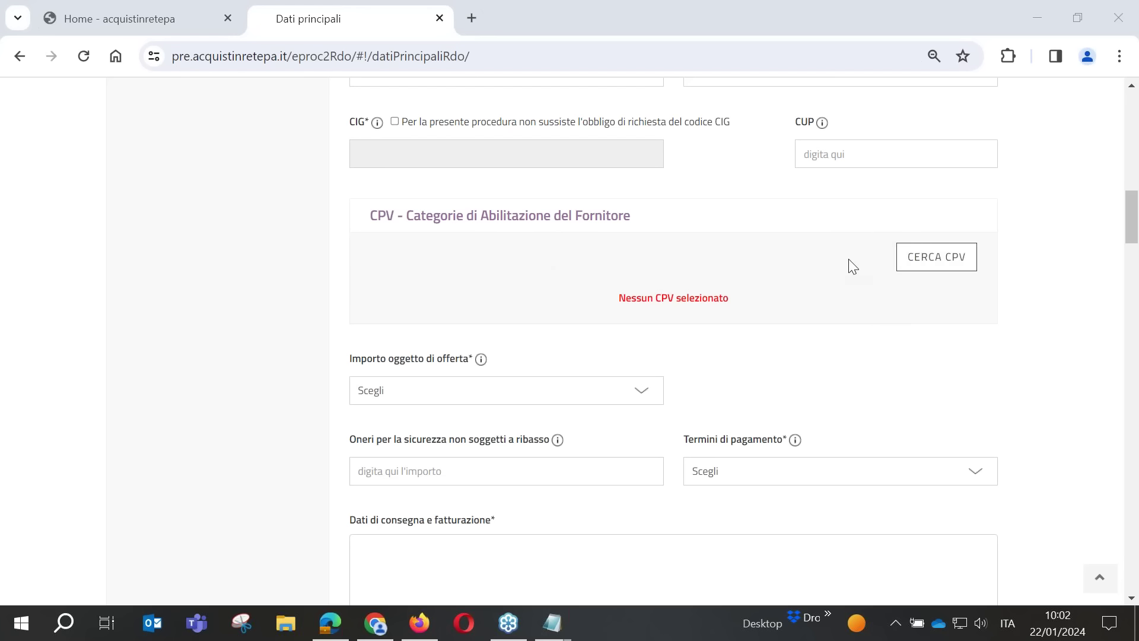
- Search CPV codes in the 'PC, periferiche e accessori-Mepa Beni' category using 'peri'
{"action": "left_click", "coordinate": [939, 265]}
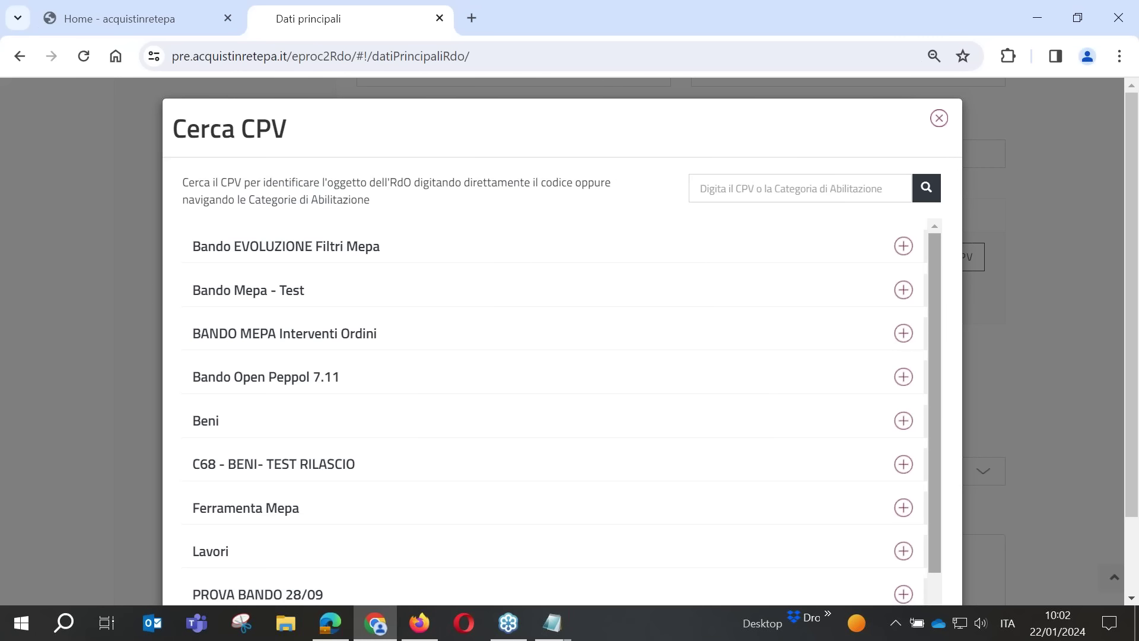
{"action": "left_click", "coordinate": [793, 181]}
{"action": "type", "text": "peri"}
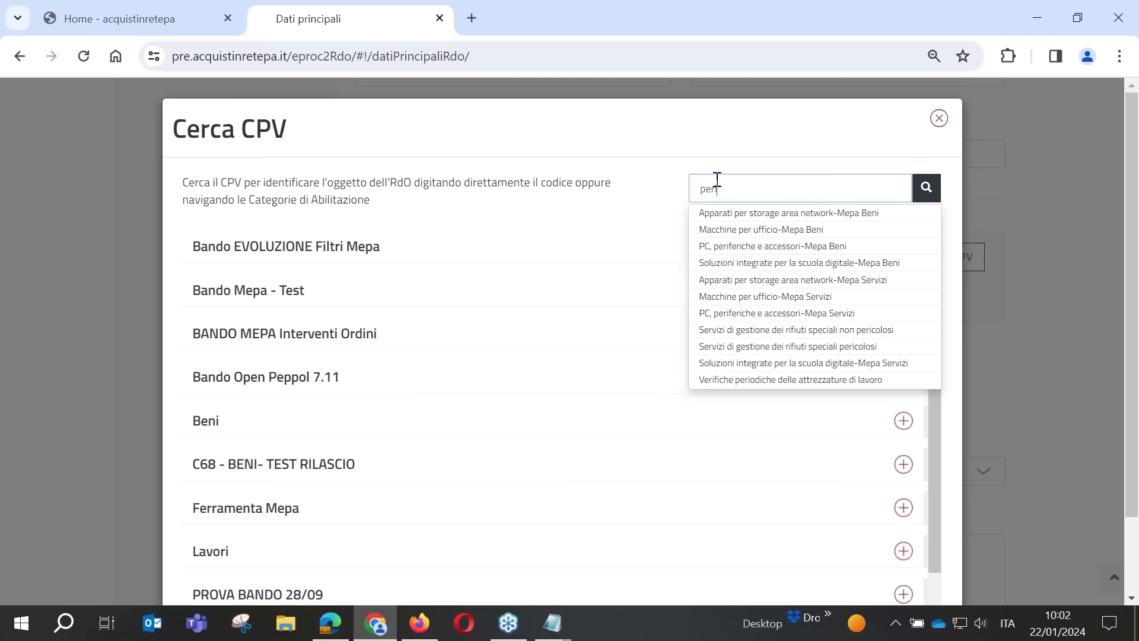
{"action": "left_click", "coordinate": [739, 247]}
{"action": "left_click", "coordinate": [926, 188]}
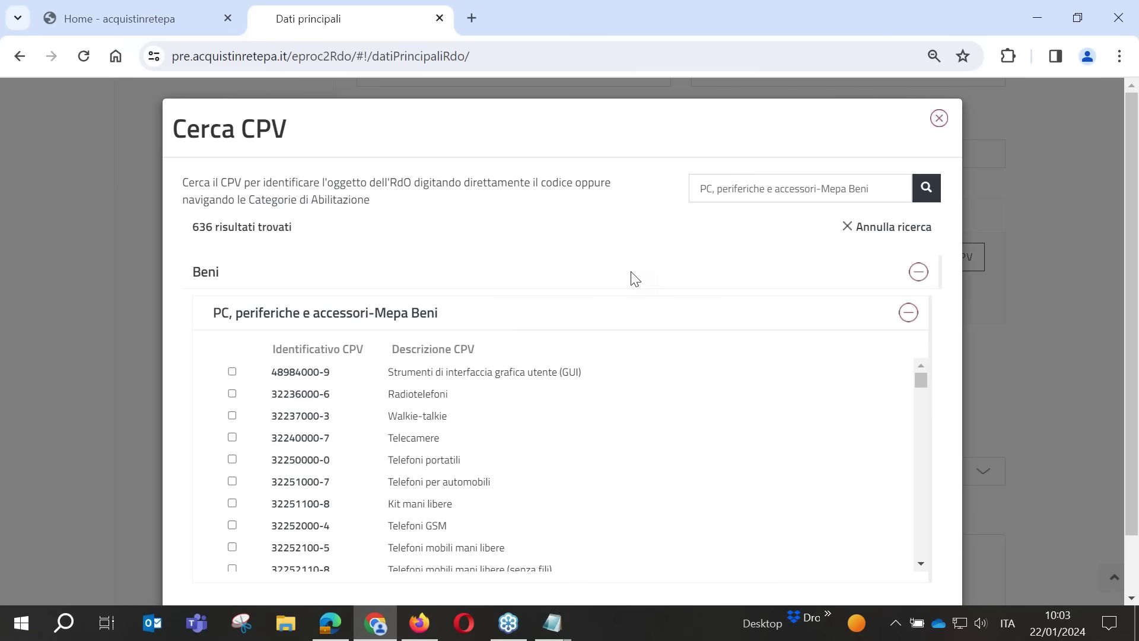
- Add CPV codes 32440000-9, 32441100-7 and 32441300-9 to the RDO
{"action": "scroll", "coordinate": [632, 276], "scroll_direction": "down", "scroll_amount": 2}
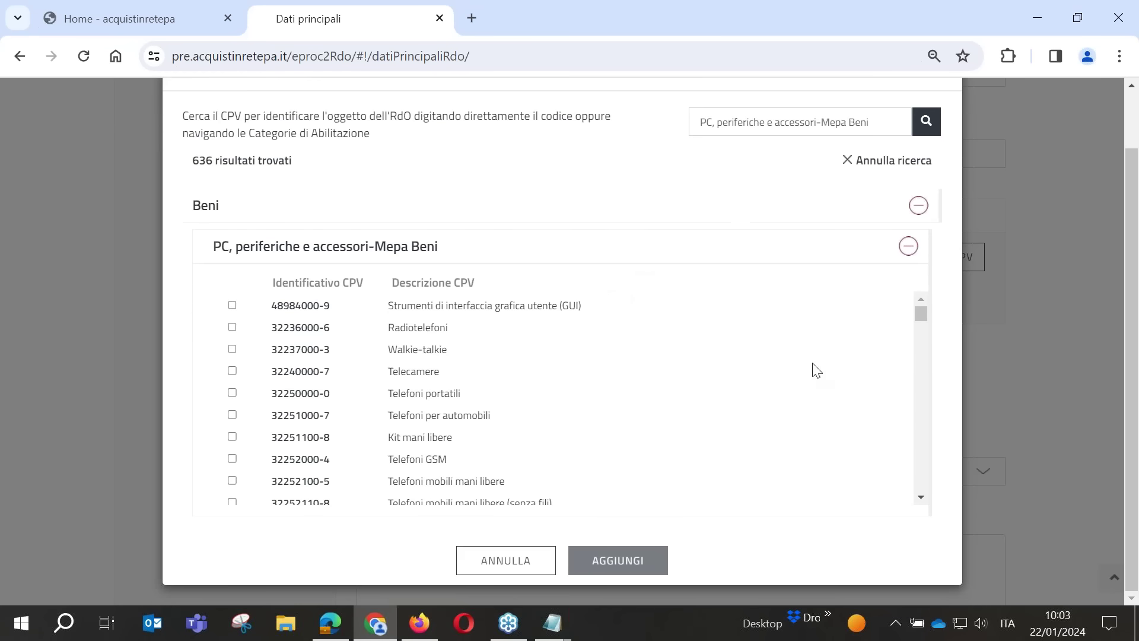
{"action": "left_click_drag", "start_coordinate": [921, 314], "coordinate": [923, 362]}
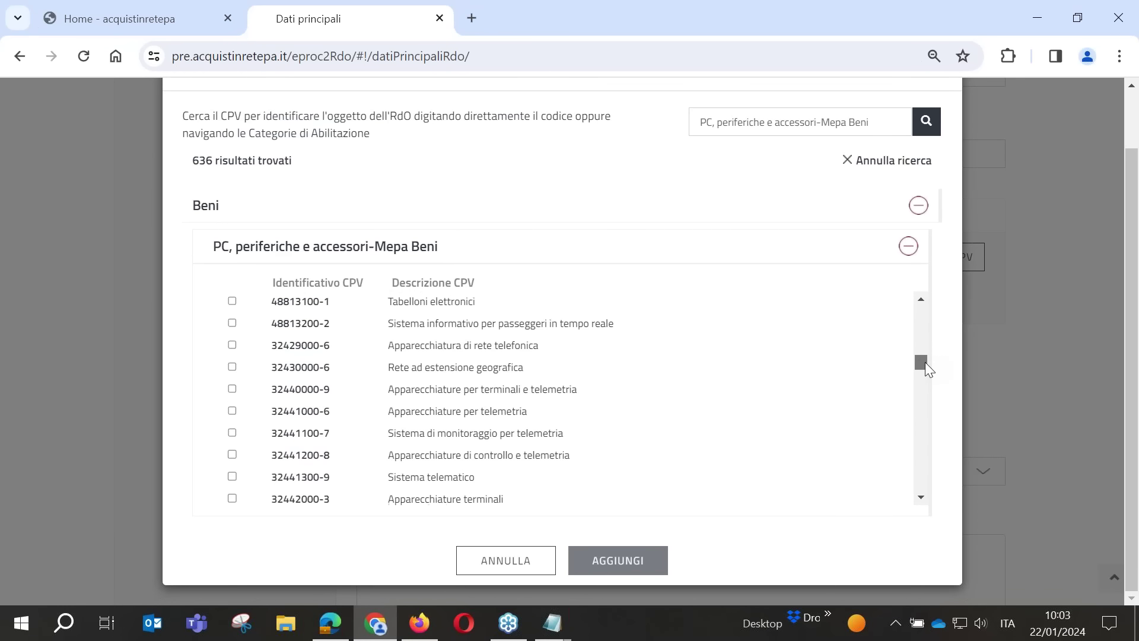
{"action": "left_click", "coordinate": [232, 389]}
{"action": "left_click", "coordinate": [231, 432]}
{"action": "left_click", "coordinate": [232, 477]}
{"action": "left_click", "coordinate": [620, 561]}
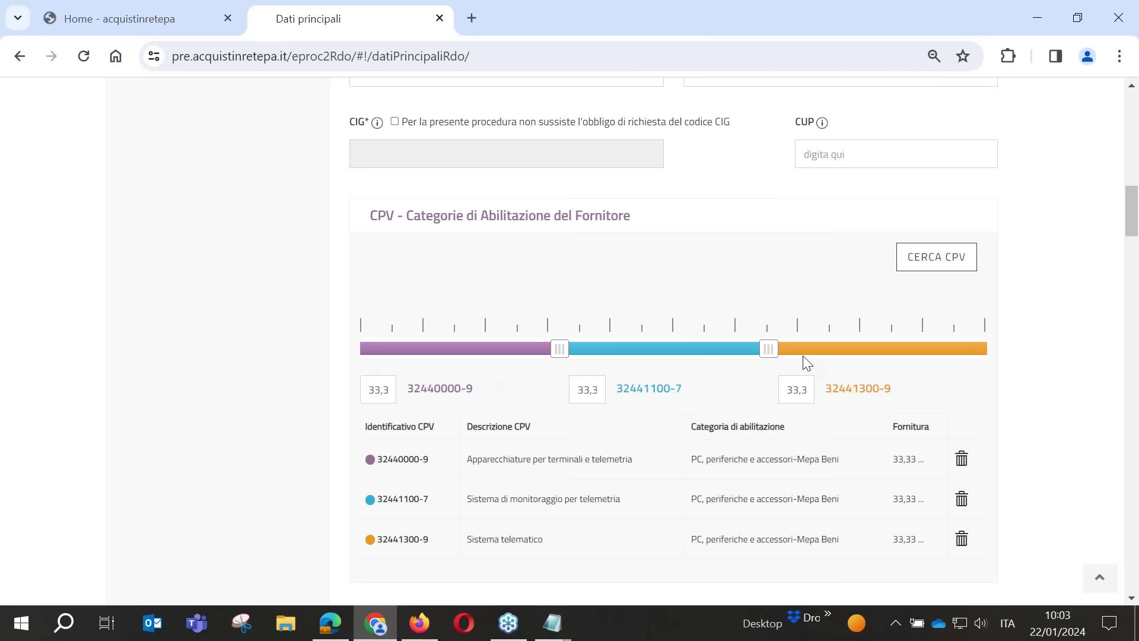
- Set the CPV shares to 70% for 32440000-9, 10% for 32441100-7, 20% for 32441300-9
{"action": "left_click_drag", "start_coordinate": [390, 390], "coordinate": [361, 396]}
{"action": "type", "text": "33,3"}
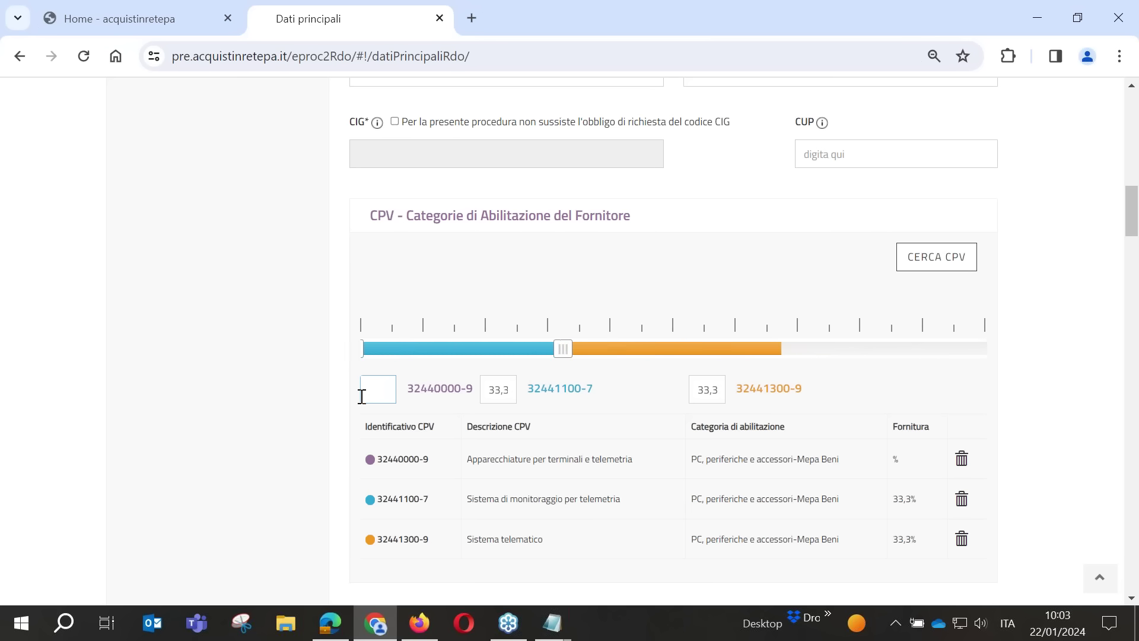
{"action": "left_click_drag", "start_coordinate": [388, 390], "coordinate": [334, 410]}
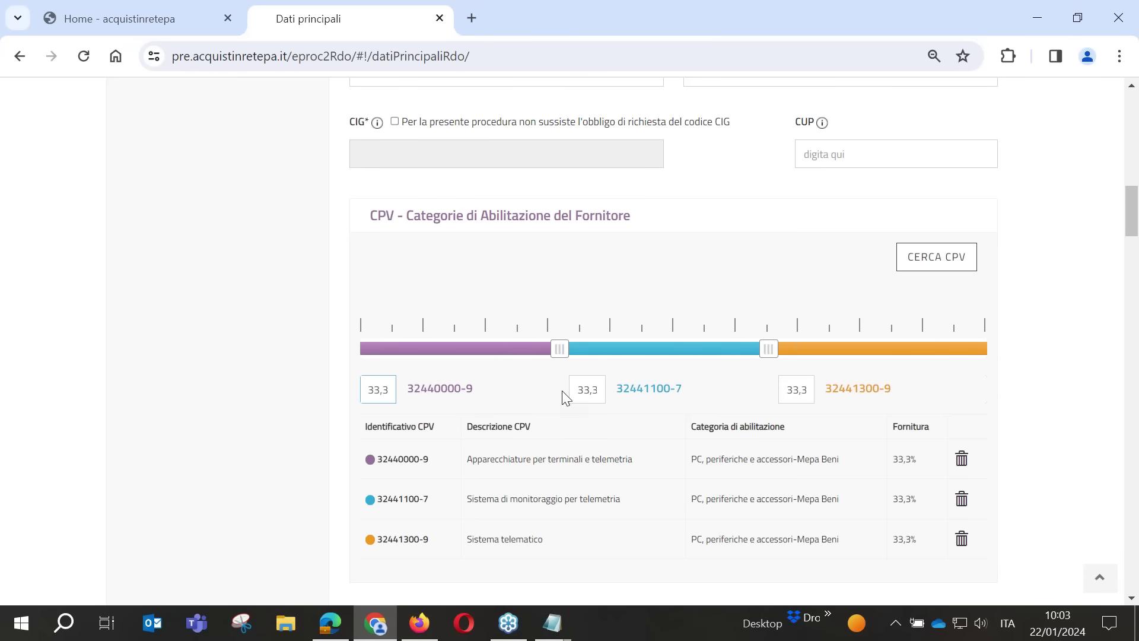
{"action": "left_click_drag", "start_coordinate": [597, 389], "coordinate": [575, 397]}
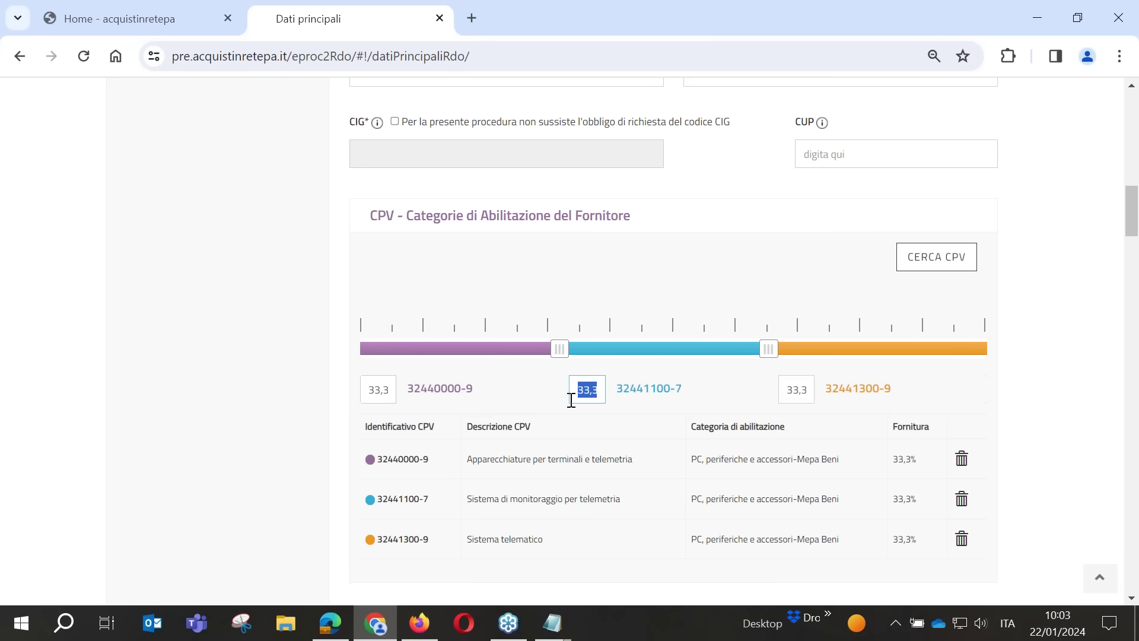
{"action": "type", "text": "10"}
{"action": "left_click", "coordinate": [716, 390]}
{"action": "key", "text": "ctrl+a"}
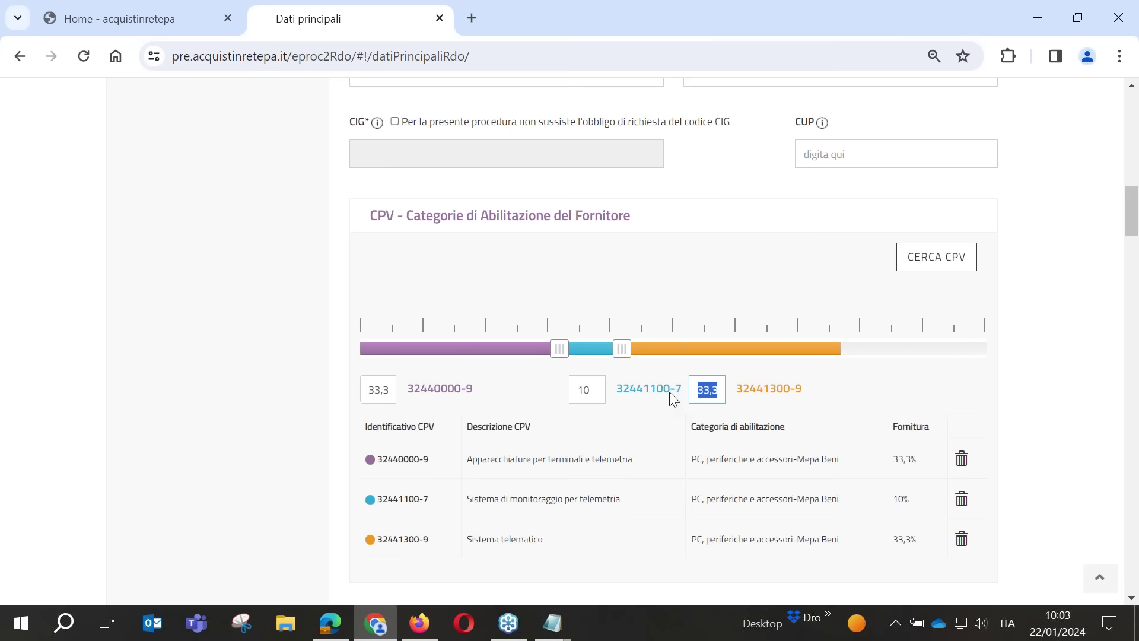
{"action": "key", "text": "BackSpace"}
{"action": "type", "text": "20"}
{"action": "double_click", "coordinate": [392, 394]}
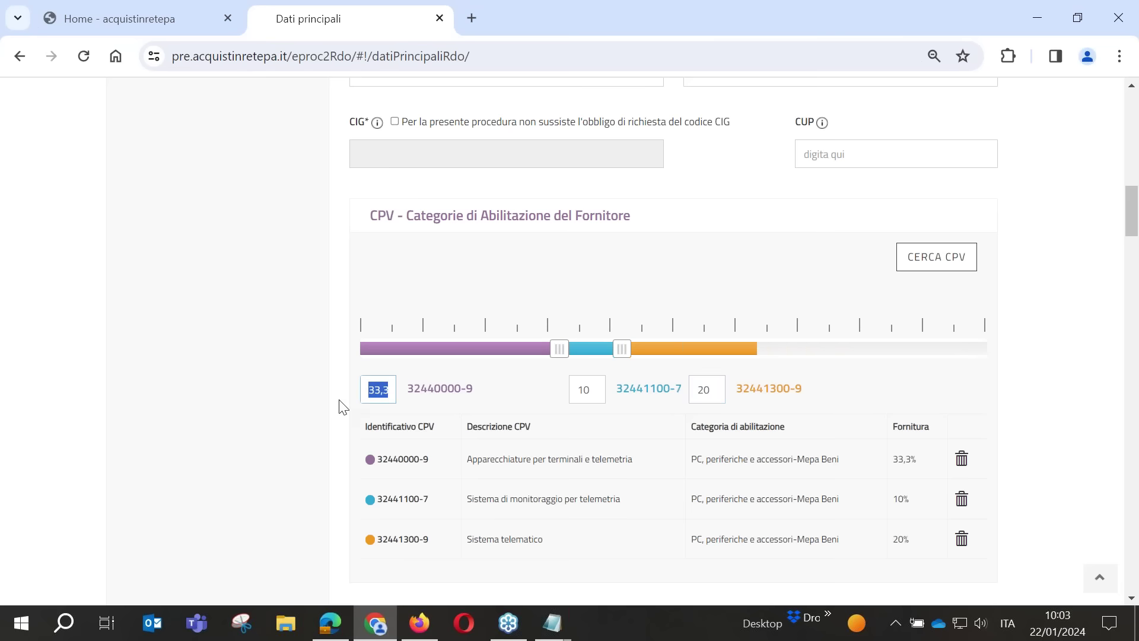
{"action": "type", "text": "70"}
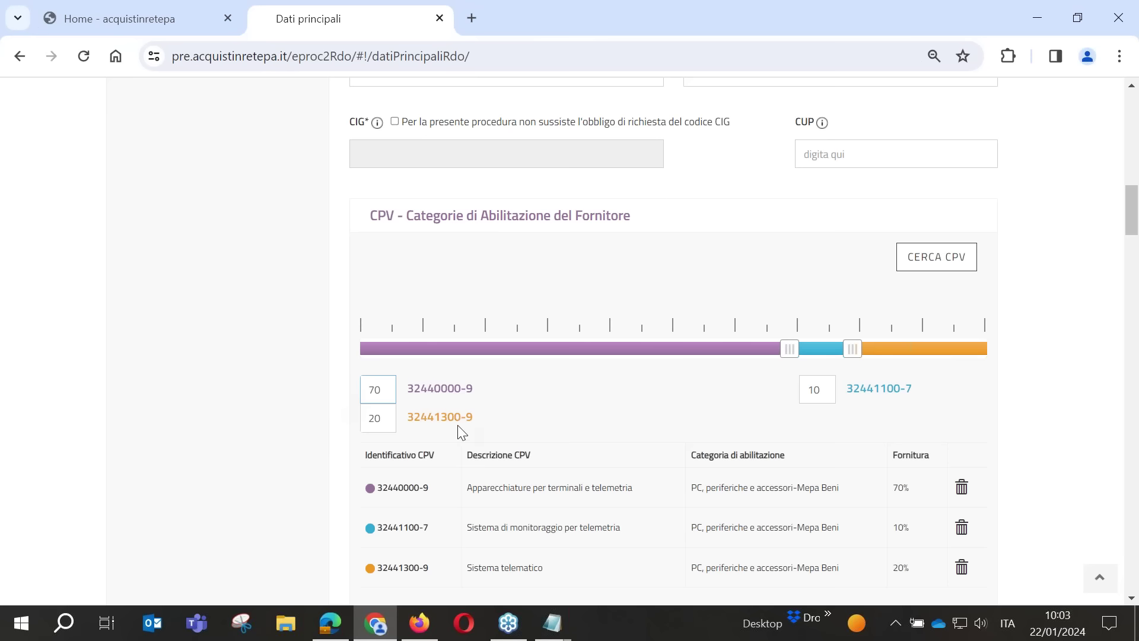
{"action": "scroll", "coordinate": [558, 448], "scroll_direction": "up", "scroll_amount": 1}
{"action": "scroll", "coordinate": [588, 435], "scroll_direction": "down", "scroll_amount": 4}
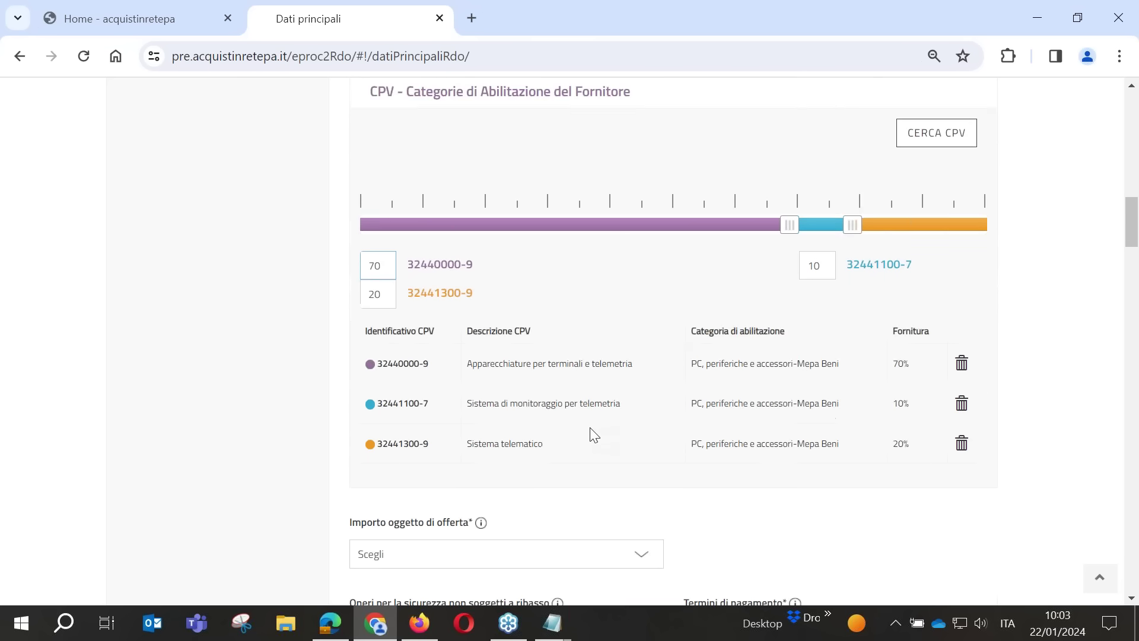
- Confirm the CPV shares and show the 'Importo oggetto di offerta' type options
{"action": "left_click", "coordinate": [1136, 424]}
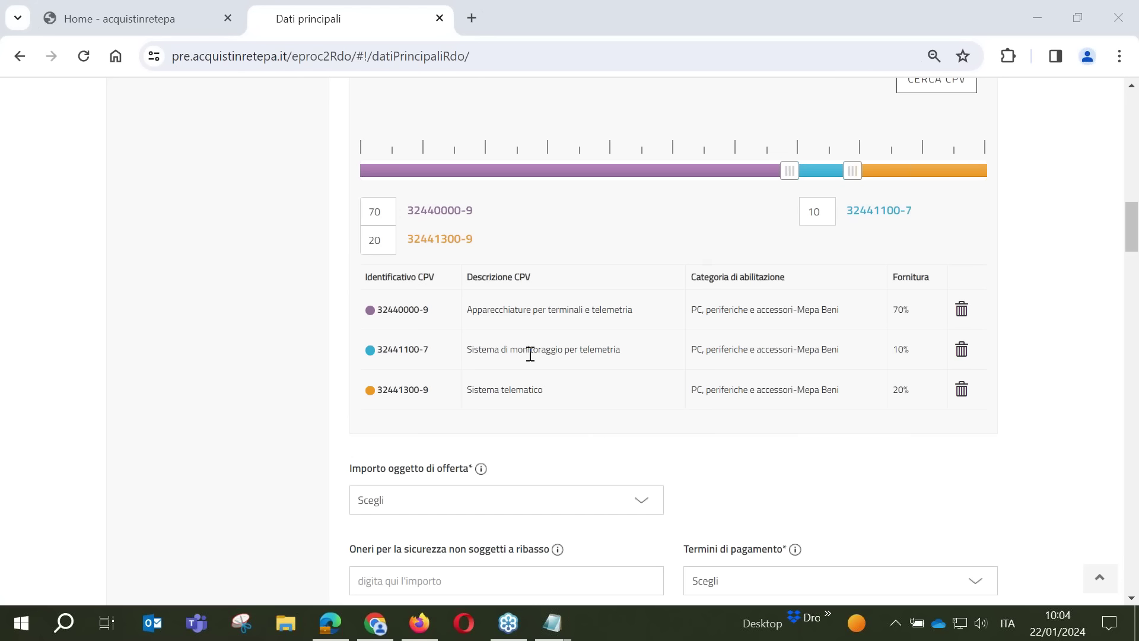
{"action": "scroll", "coordinate": [570, 332], "scroll_direction": "down", "scroll_amount": 3}
{"action": "left_click", "coordinate": [589, 324]}
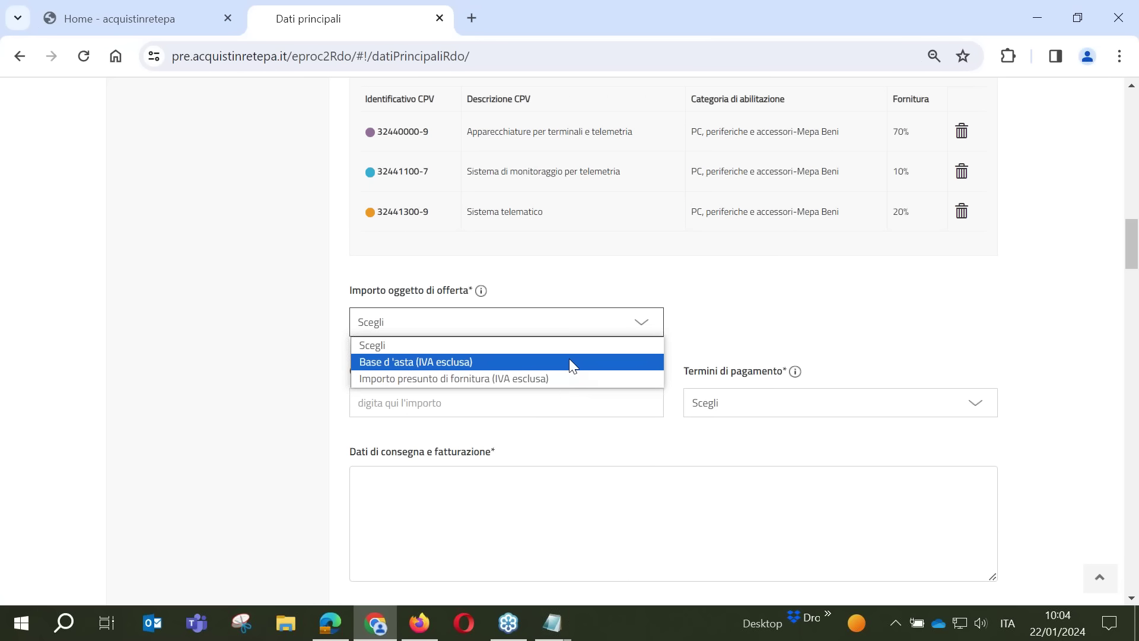
- Set the offer amount to Base d'asta (IVA esclusa) with Valore in euro 50000
{"action": "left_click", "coordinate": [569, 361]}
{"action": "left_click", "coordinate": [712, 321]}
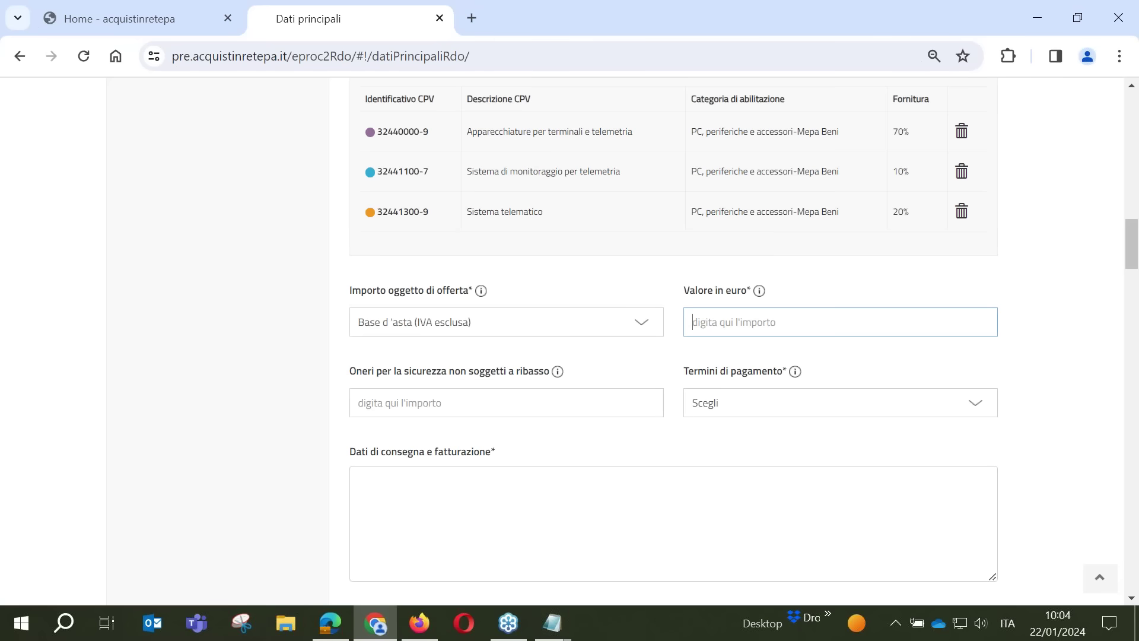
{"action": "type", "text": "50000"}
{"action": "left_click", "coordinate": [644, 331]}
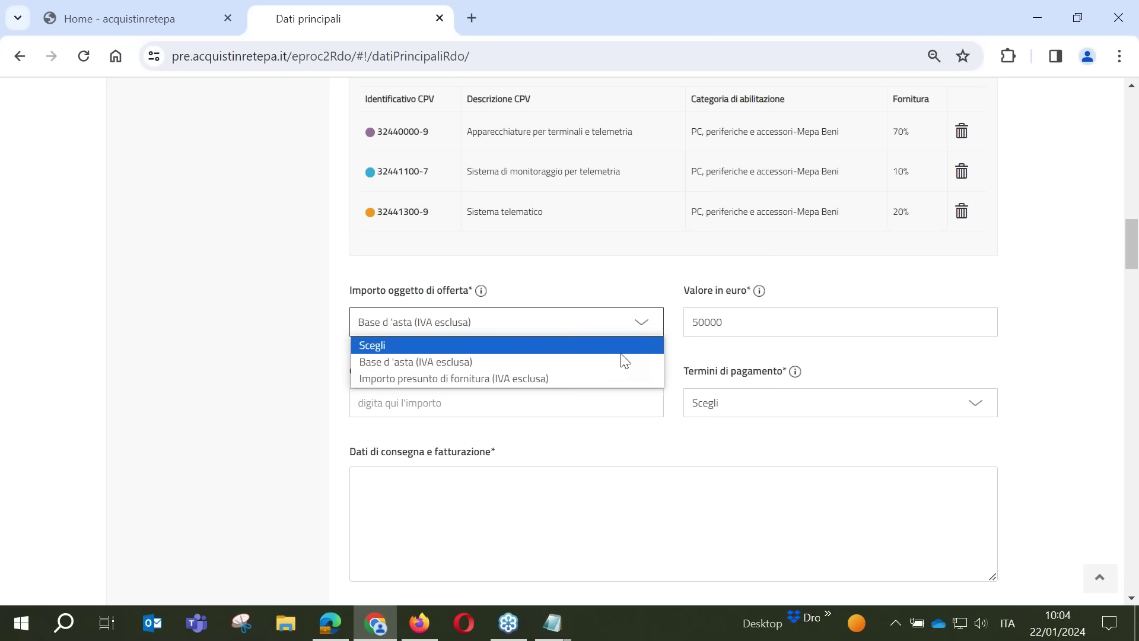
{"action": "left_click", "coordinate": [596, 378]}
{"action": "double_click", "coordinate": [705, 322]}
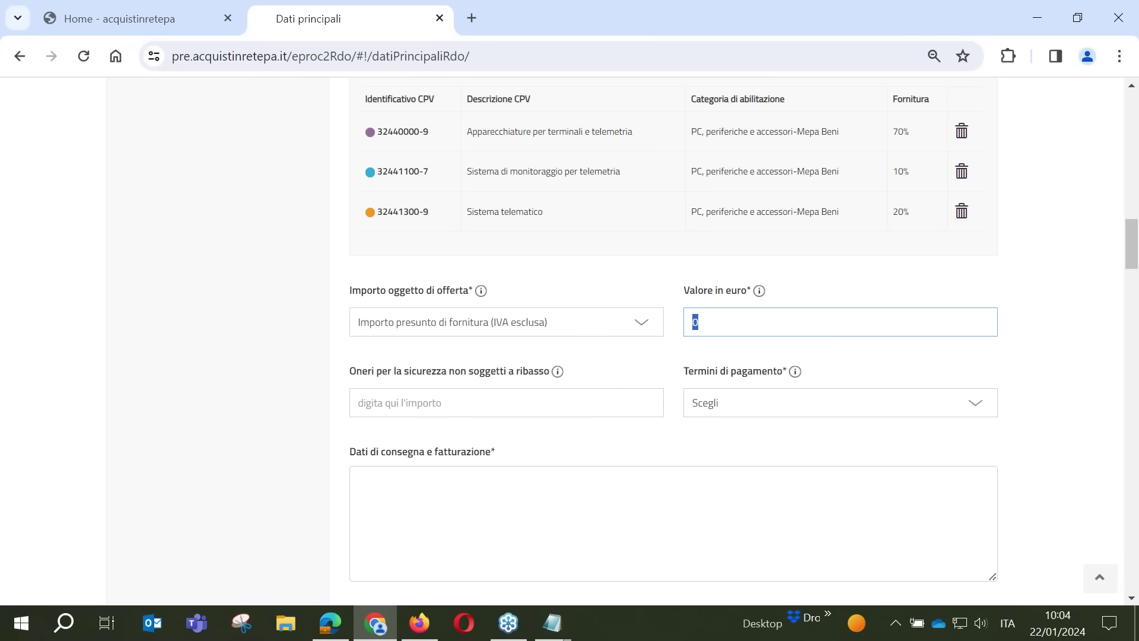
{"action": "type", "text": "50000"}
{"action": "left_click", "coordinate": [646, 333]}
{"action": "left_click", "coordinate": [910, 364]}
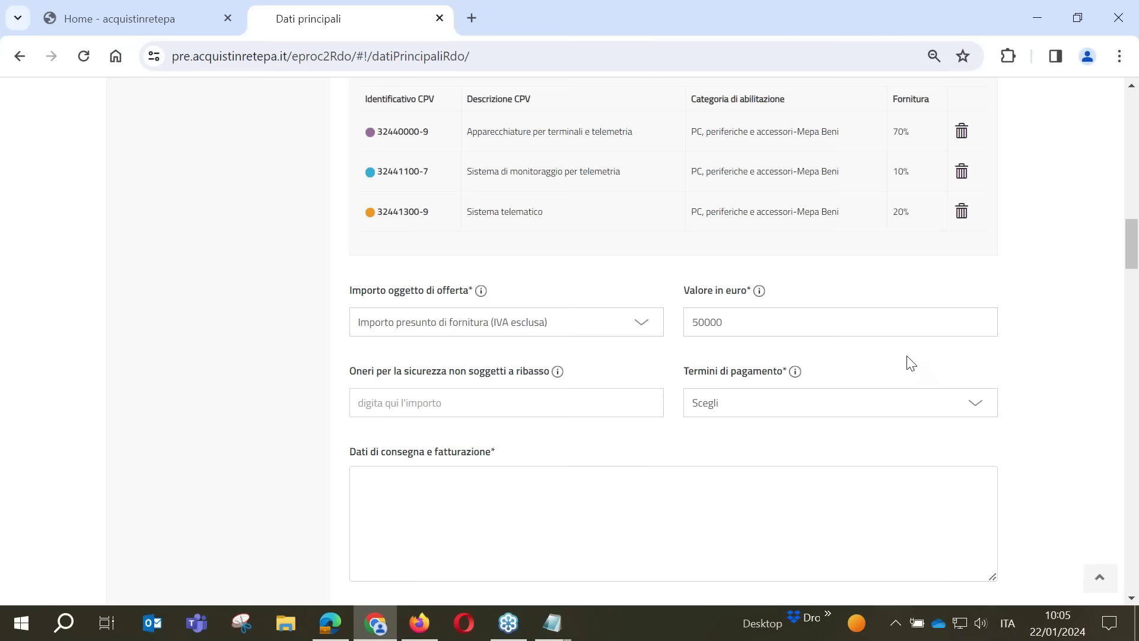
{"action": "left_click", "coordinate": [593, 332]}
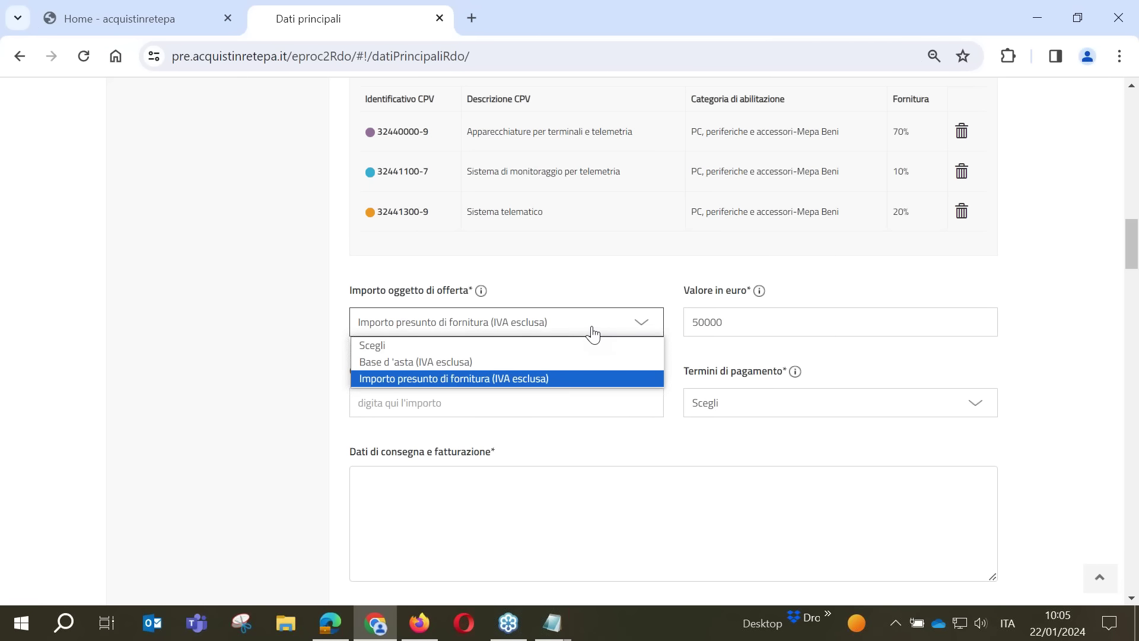
{"action": "left_click", "coordinate": [401, 362]}
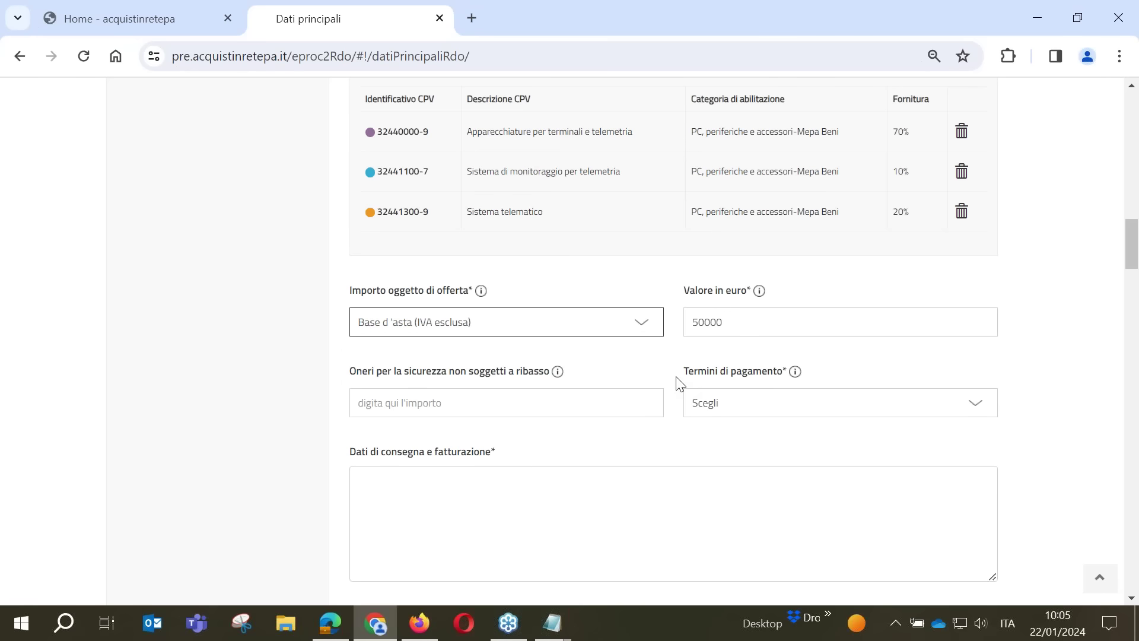
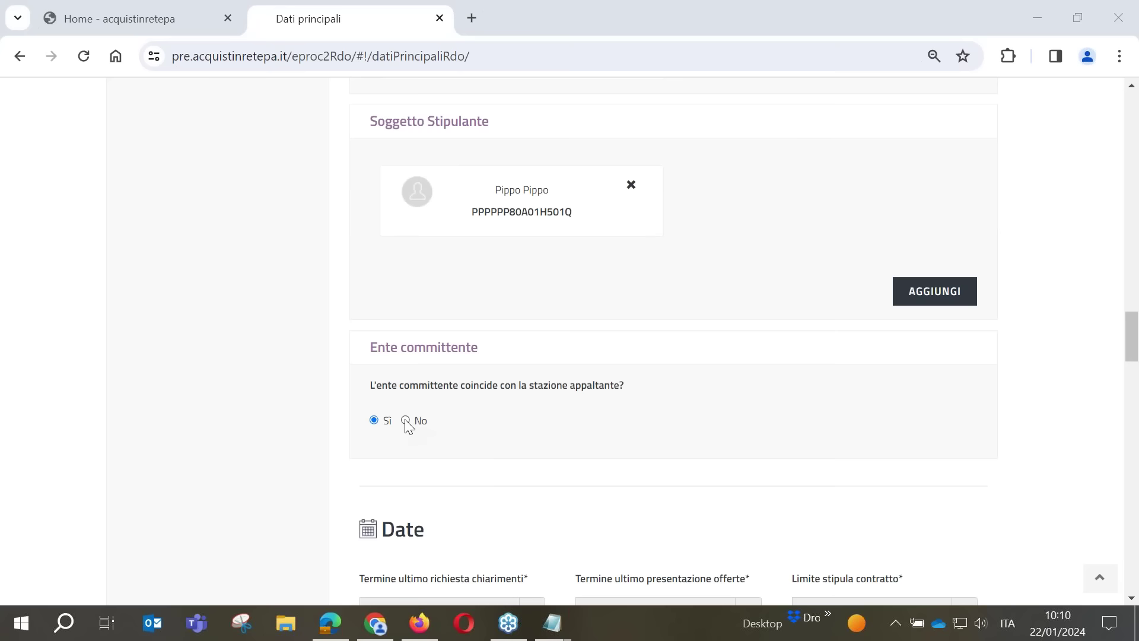
- Keep the contracting entity the same as the contracting station
{"action": "left_click", "coordinate": [406, 420]}
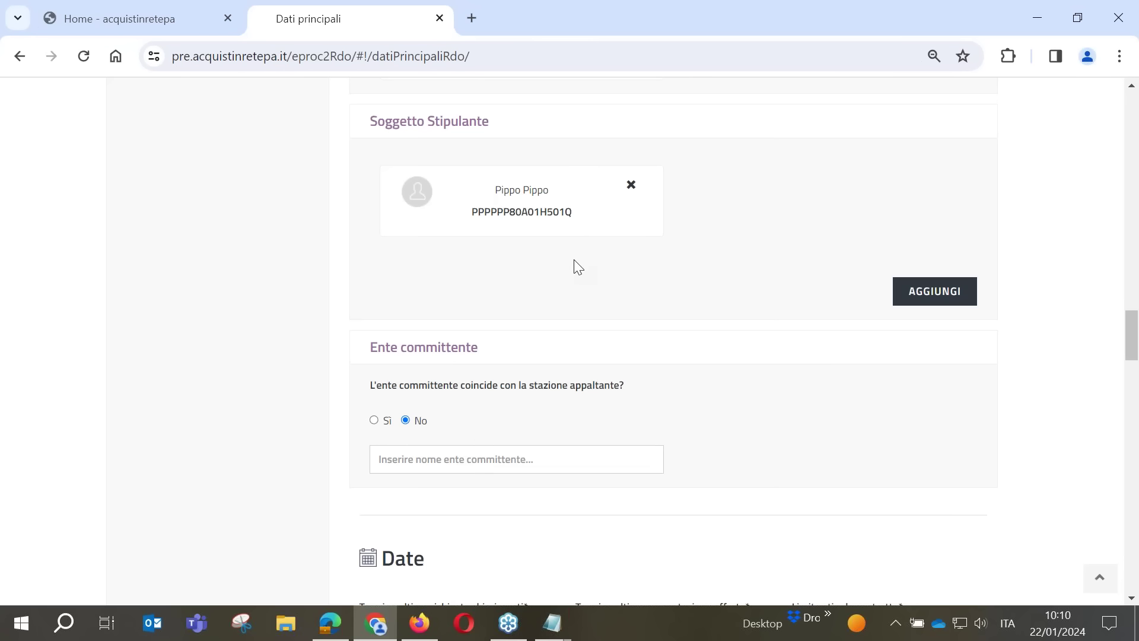
{"action": "left_click", "coordinate": [373, 420]}
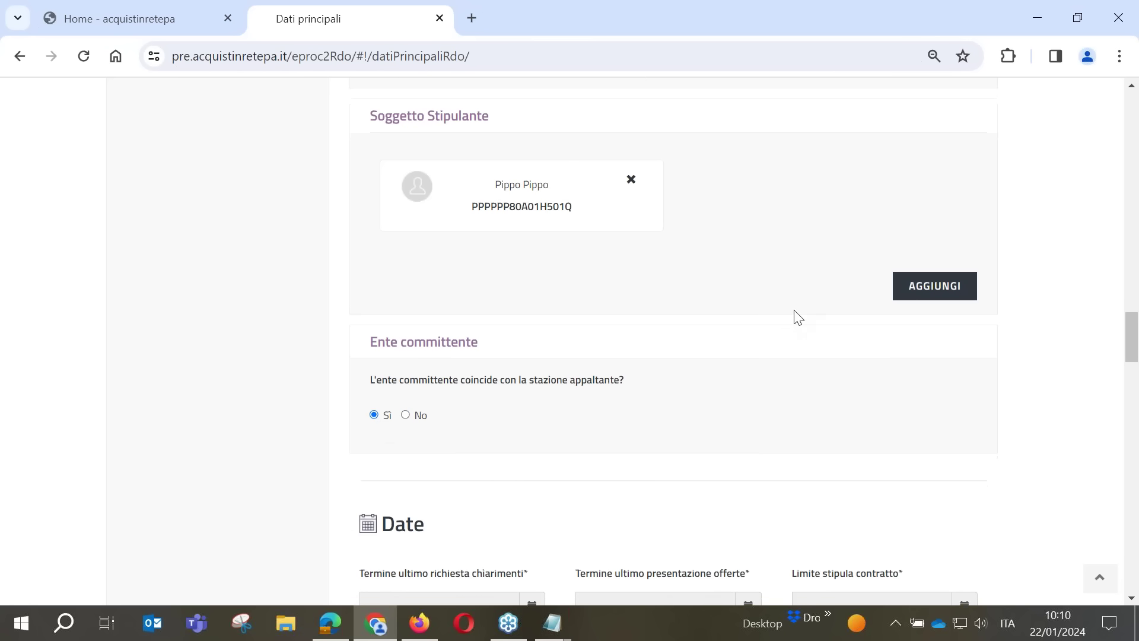
{"action": "scroll", "coordinate": [816, 260], "scroll_direction": "down", "scroll_amount": 6}
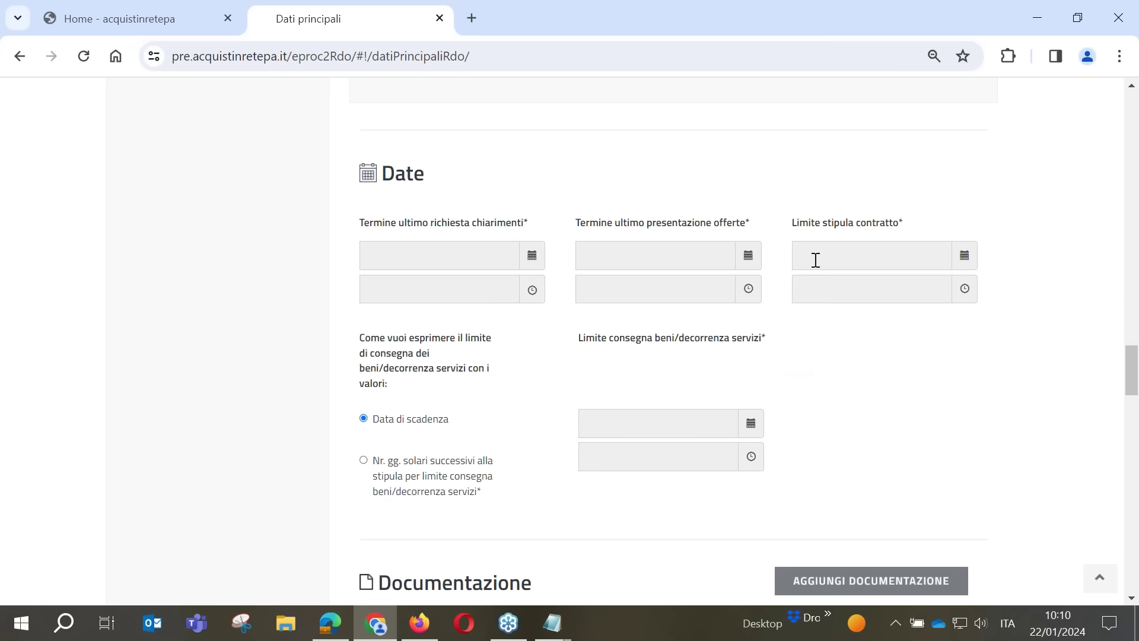
- Set the clarification-request deadline to 23/01/2024 at 11:00
{"action": "left_click", "coordinate": [531, 261]}
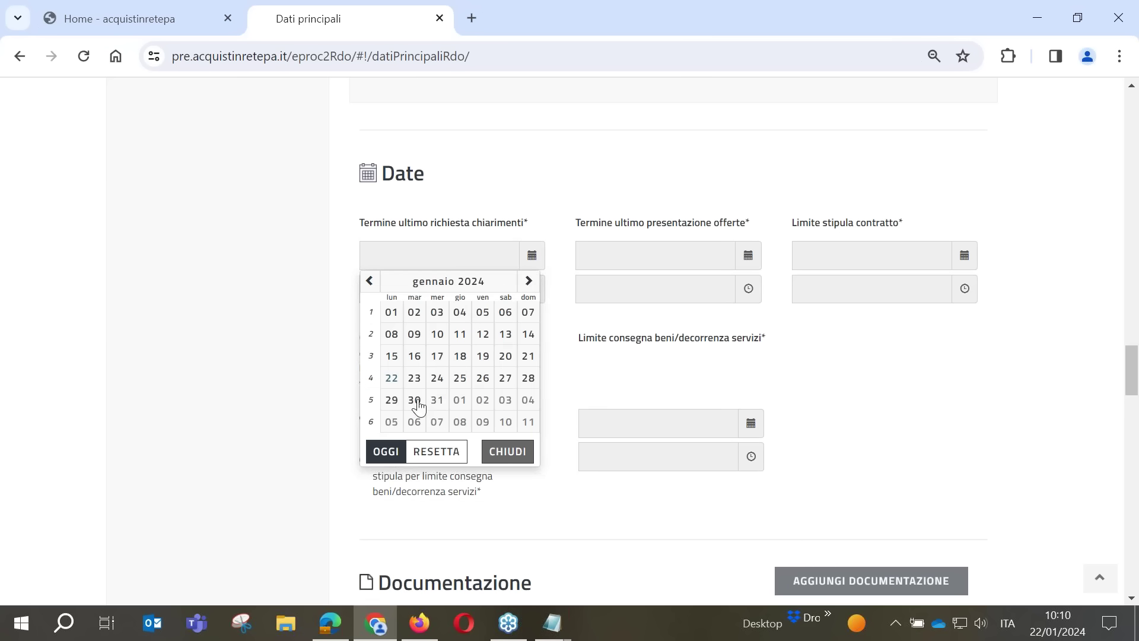
{"action": "left_click", "coordinate": [414, 382]}
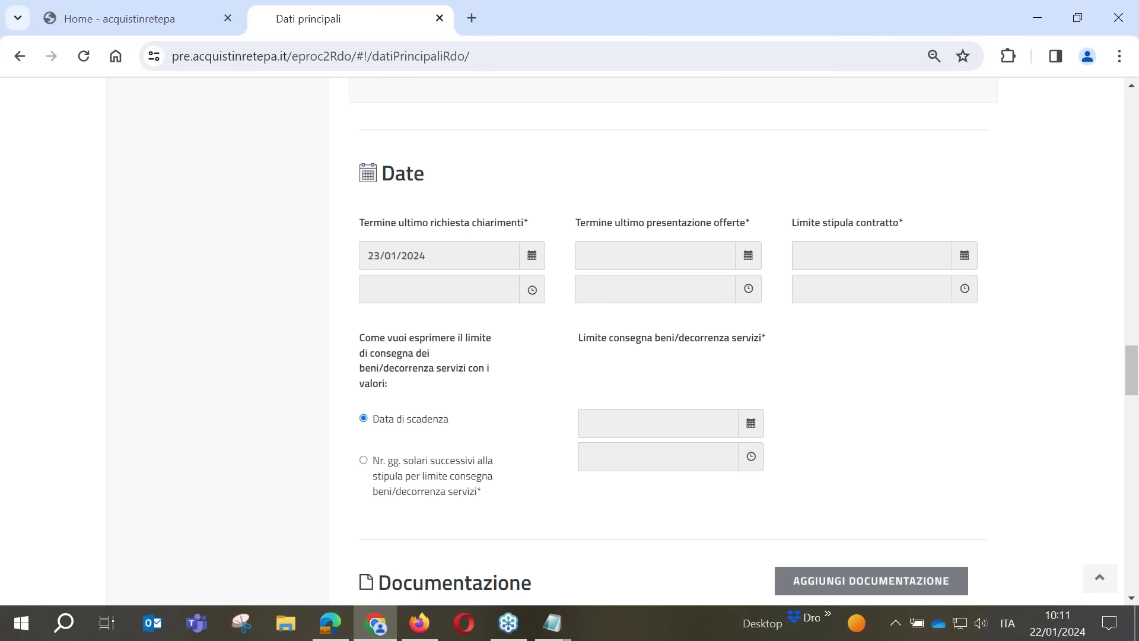
{"action": "left_click", "coordinate": [534, 290]}
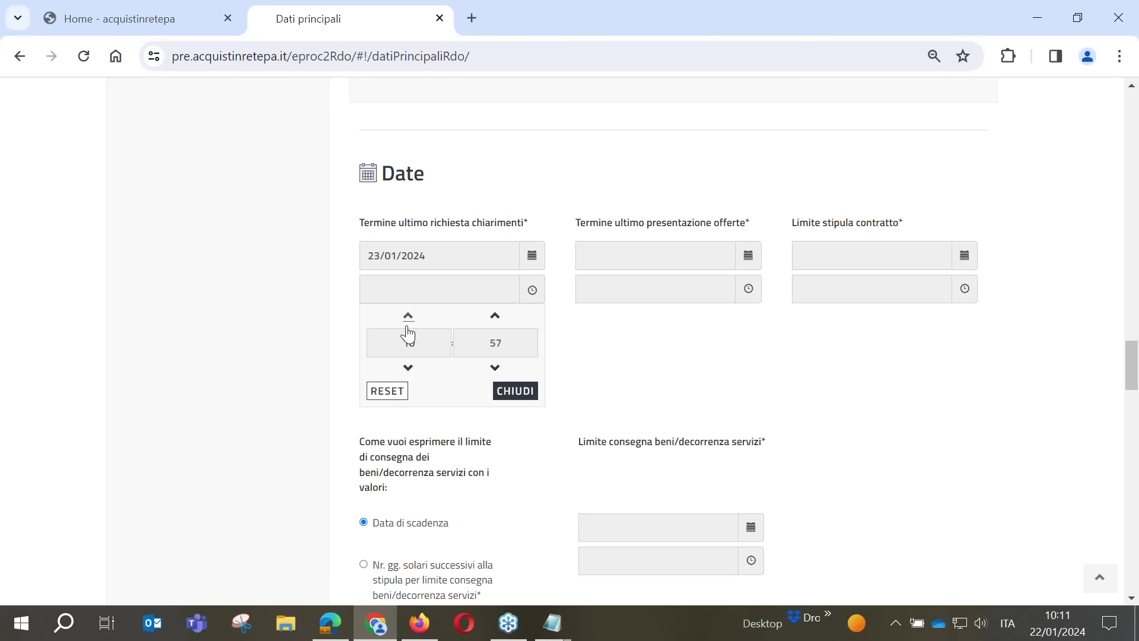
{"action": "left_click", "coordinate": [496, 369]}
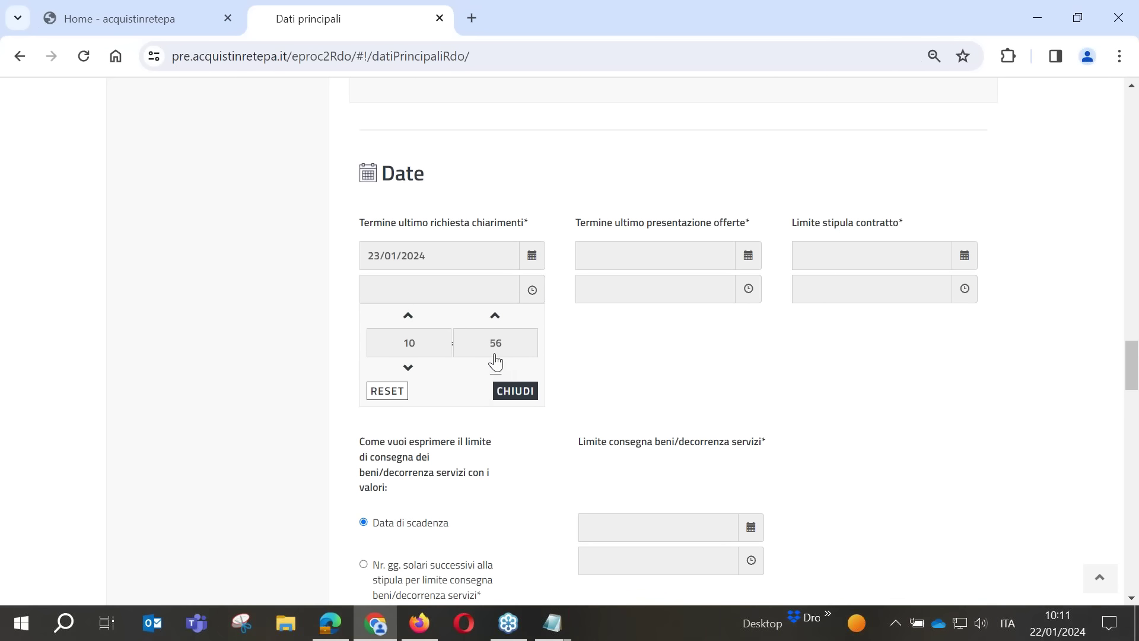
{"action": "left_click", "coordinate": [494, 319]}
{"action": "left_click", "coordinate": [511, 390]}
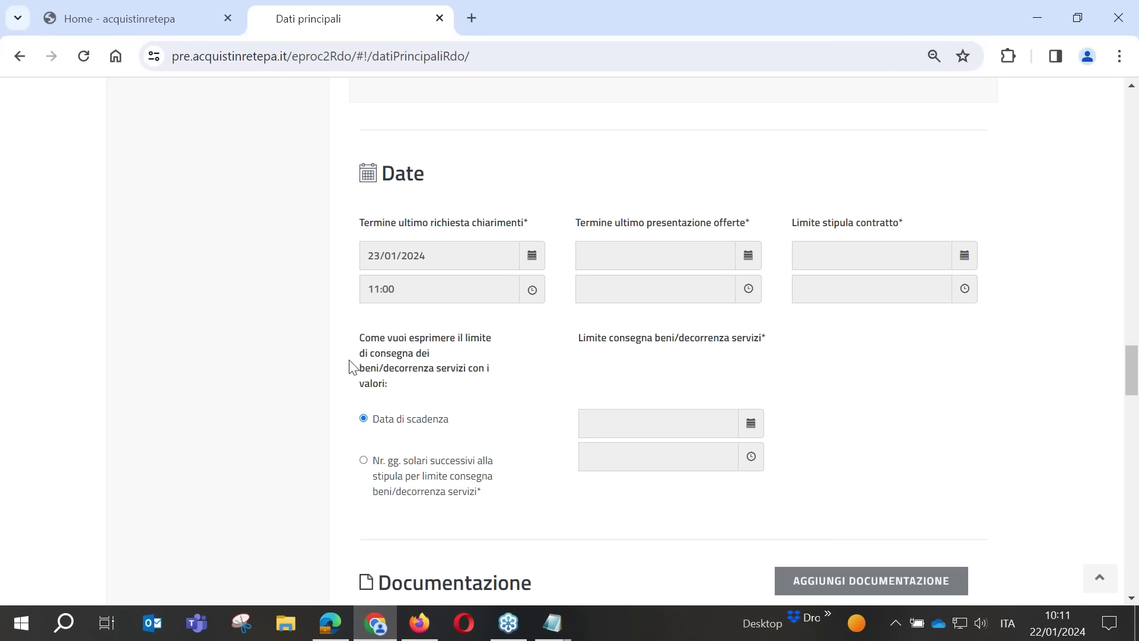
- Set the offer submission deadline to 26/01/2024 at 11:00
{"action": "left_click", "coordinate": [746, 261]}
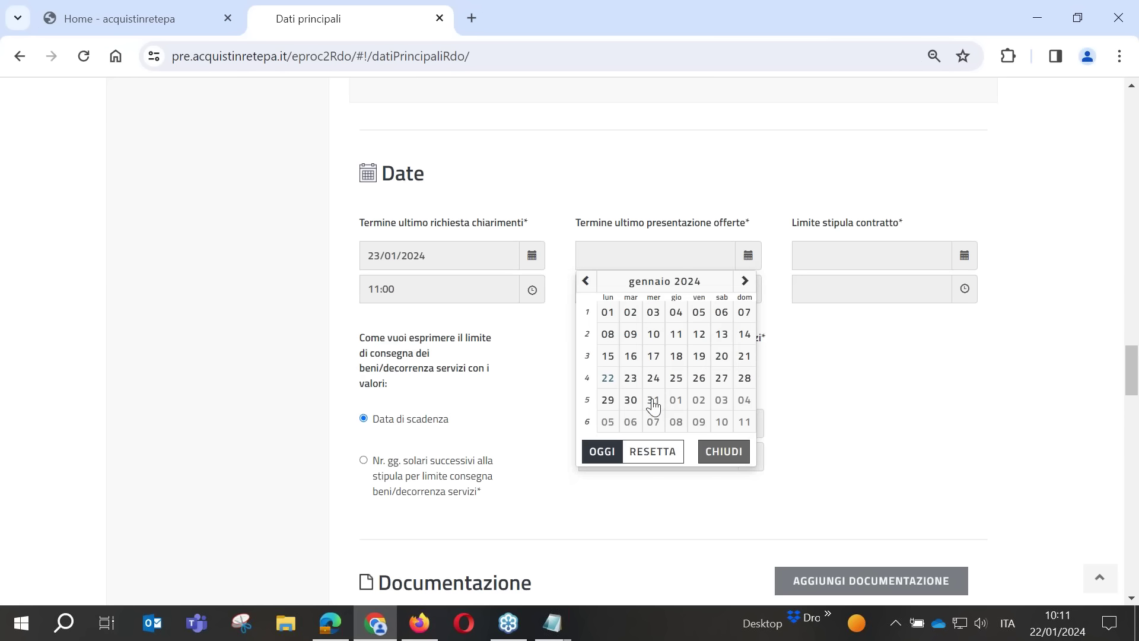
{"action": "left_click", "coordinate": [699, 378]}
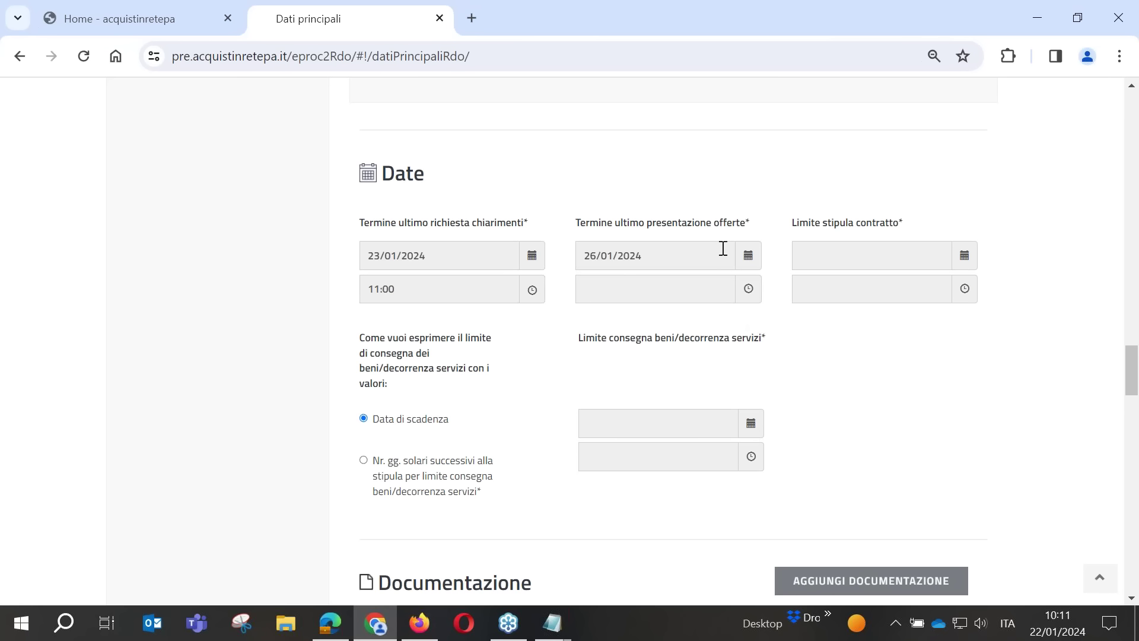
{"action": "left_click", "coordinate": [747, 290]}
{"action": "left_click", "coordinate": [622, 320]}
{"action": "left_click", "coordinate": [623, 320]}
{"action": "left_click", "coordinate": [712, 369]}
{"action": "left_click", "coordinate": [712, 369]}
{"action": "left_click", "coordinate": [711, 369]}
{"action": "left_click", "coordinate": [711, 316]}
{"action": "left_click", "coordinate": [711, 317]}
{"action": "left_click", "coordinate": [711, 316]}
{"action": "left_click", "coordinate": [711, 316]}
{"action": "left_click", "coordinate": [711, 316]}
{"action": "left_click", "coordinate": [711, 316]}
{"action": "left_click", "coordinate": [733, 391]}
- Set the contract-signing limit to 01/02/2024 at 11:00
{"action": "left_click", "coordinate": [965, 257]}
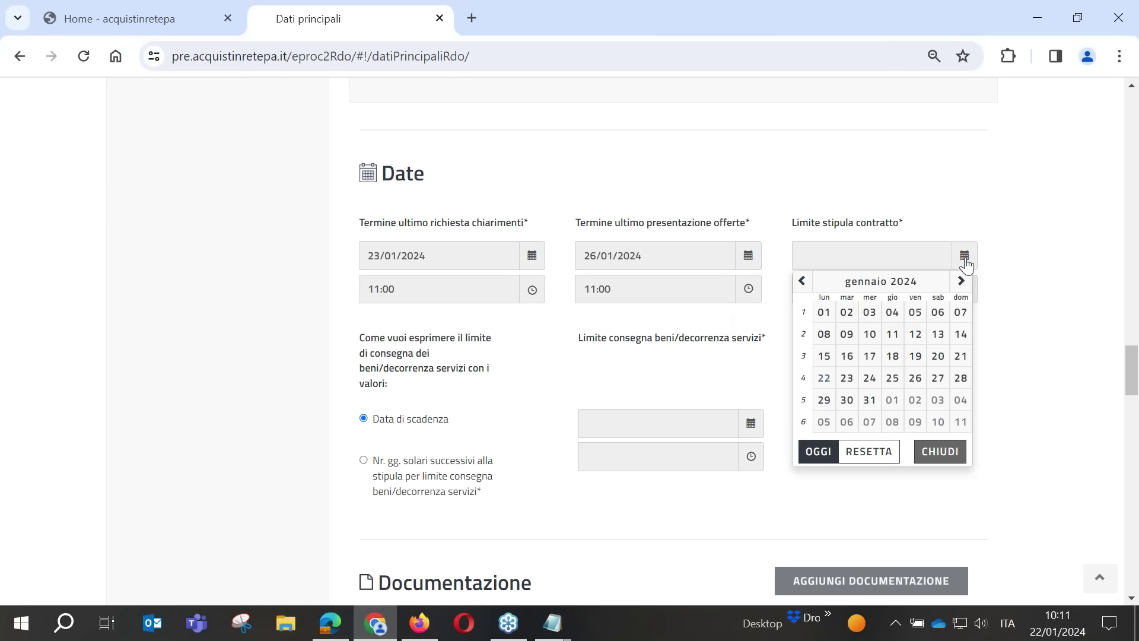
{"action": "left_click", "coordinate": [892, 401]}
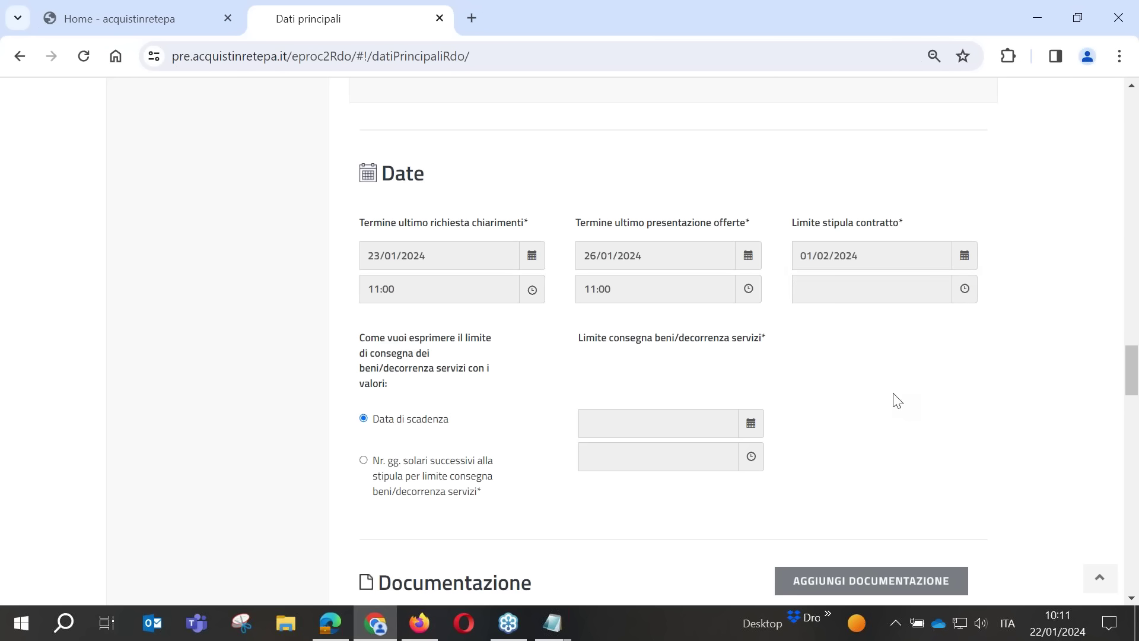
{"action": "left_click", "coordinate": [964, 291]}
{"action": "left_click", "coordinate": [928, 315]}
{"action": "left_click", "coordinate": [928, 315]}
{"action": "left_click", "coordinate": [928, 315]}
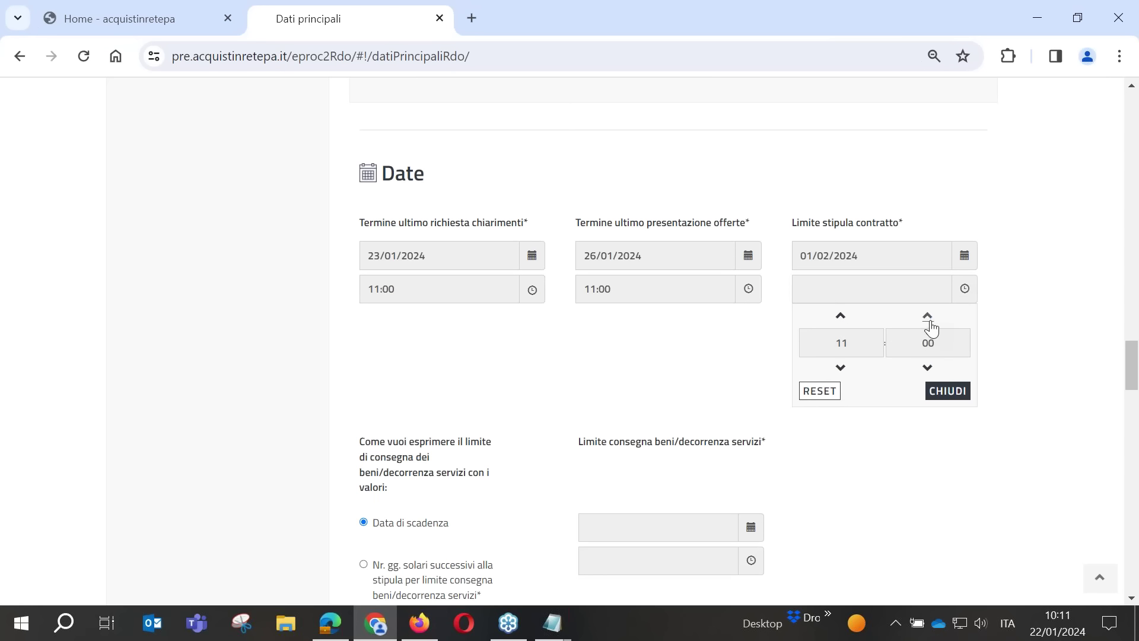
{"action": "left_click", "coordinate": [947, 392]}
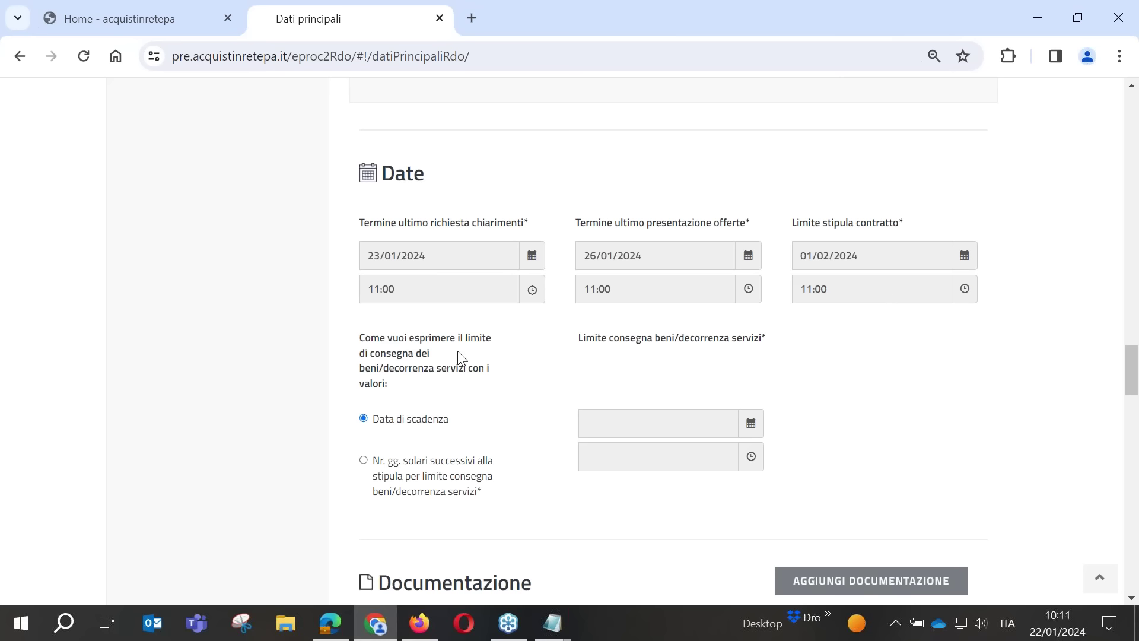
- Express the delivery limit as 20 calendar days after contract signing
{"action": "left_click", "coordinate": [364, 461]}
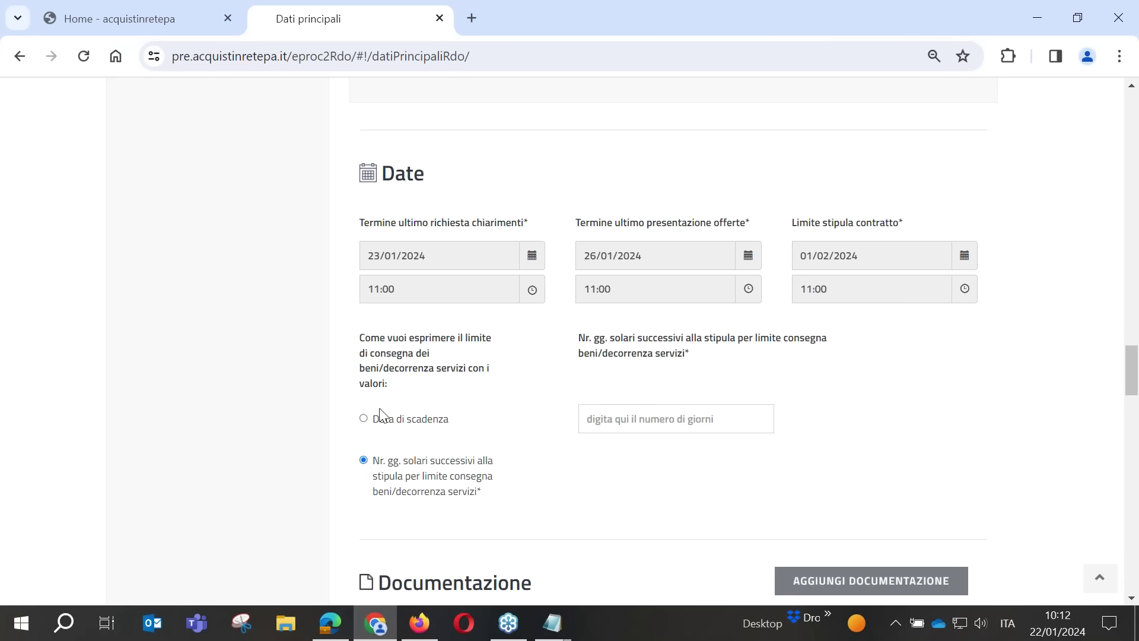
{"action": "left_click", "coordinate": [364, 419]}
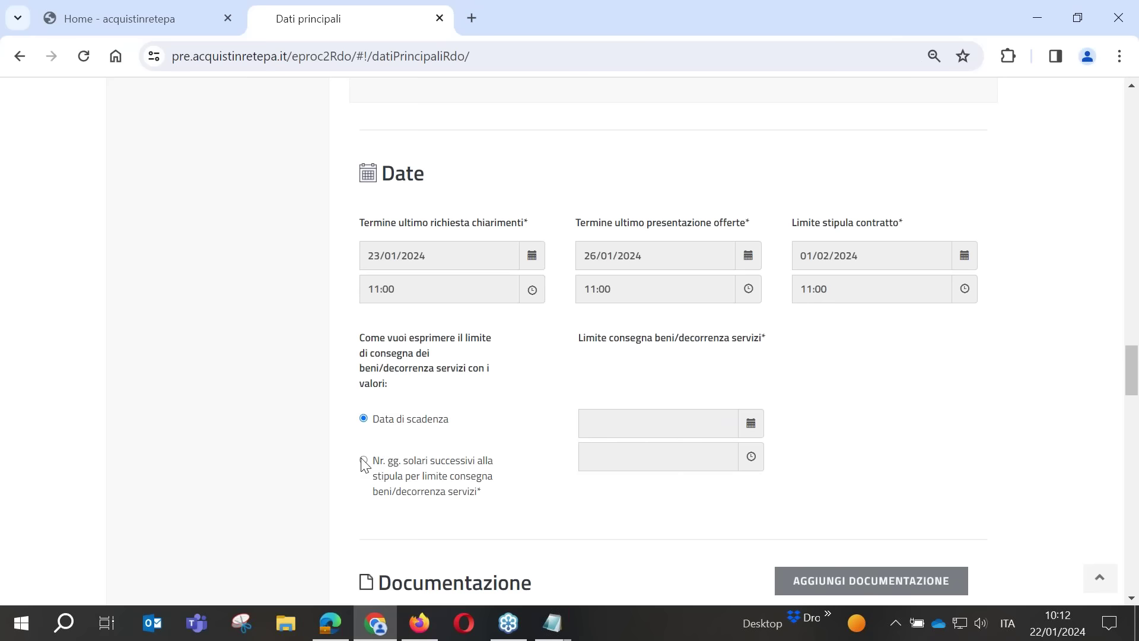
{"action": "left_click", "coordinate": [365, 461]}
{"action": "scroll", "coordinate": [442, 399], "scroll_direction": "down", "scroll_amount": 1}
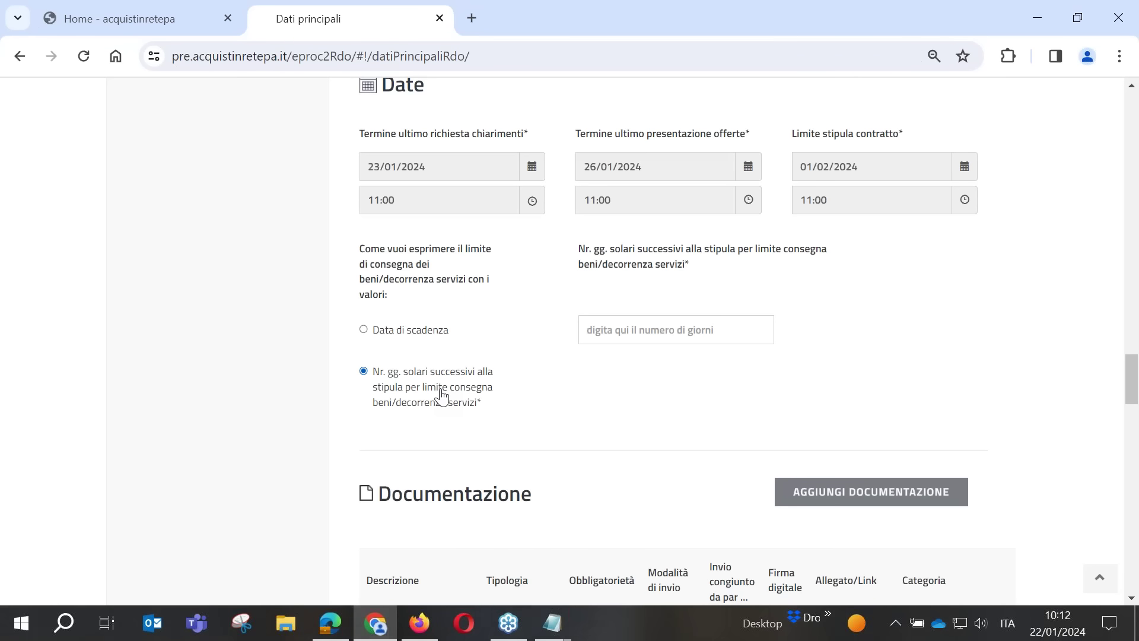
{"action": "left_click", "coordinate": [673, 331]}
{"action": "type", "text": "10"}
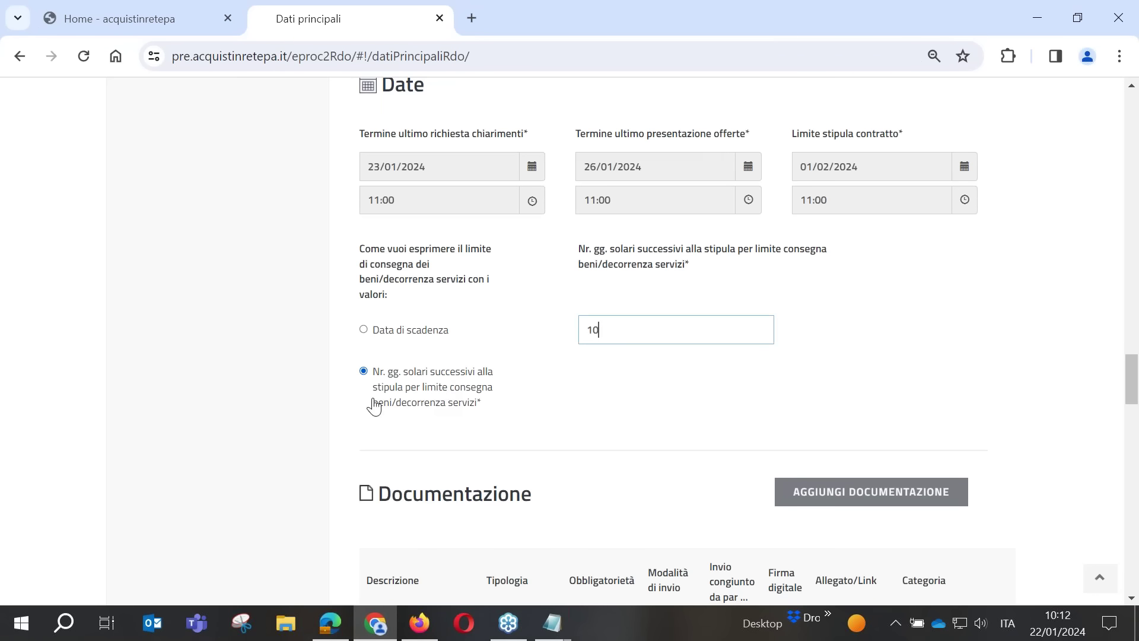
{"action": "key", "text": "BackSpace"}
{"action": "key", "text": "BackSpace"}
{"action": "type", "text": "20"}
- Tick ACCETTA in the Attenzione box for the link and file upload disclaimer
{"action": "scroll", "coordinate": [537, 338], "scroll_direction": "down", "scroll_amount": 6}
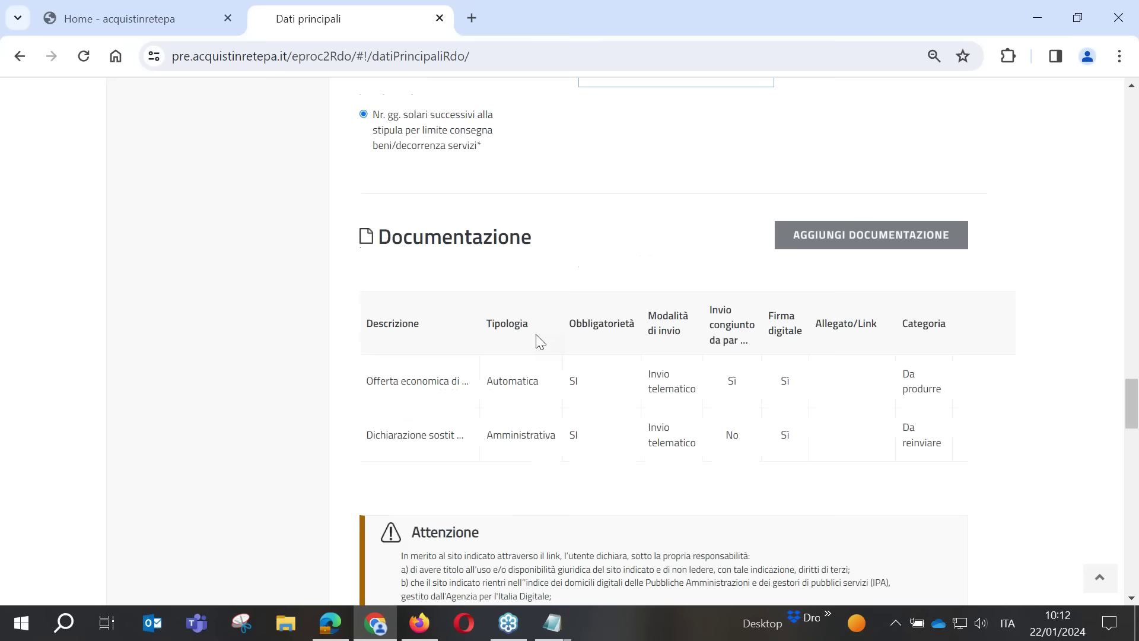
{"action": "scroll", "coordinate": [478, 323], "scroll_direction": "down", "scroll_amount": 2}
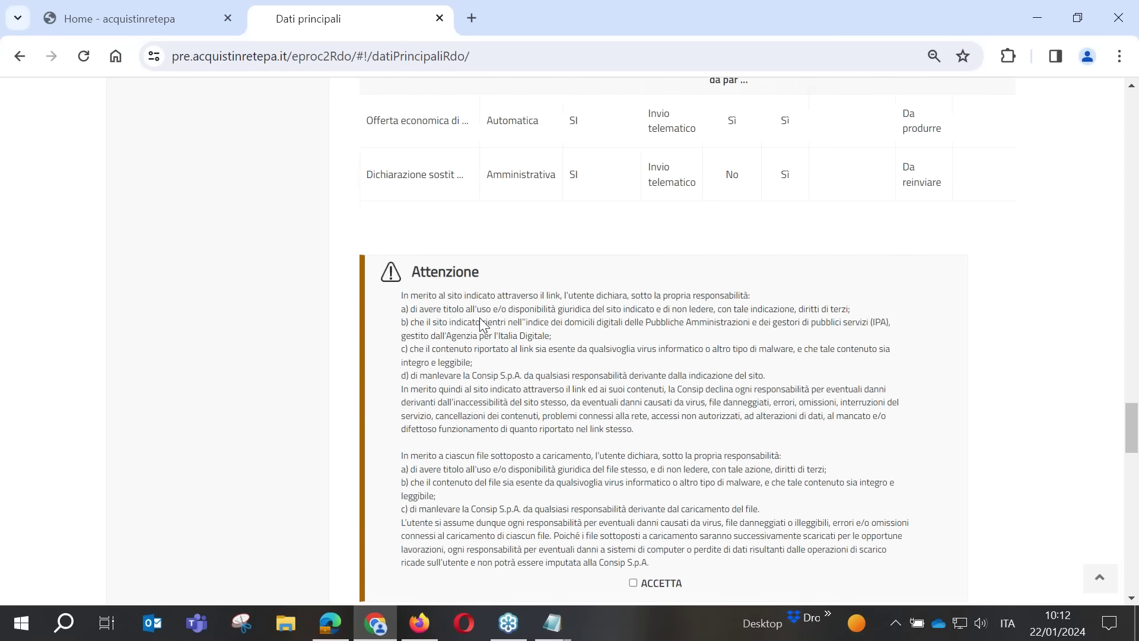
{"action": "scroll", "coordinate": [478, 323], "scroll_direction": "up", "scroll_amount": 3}
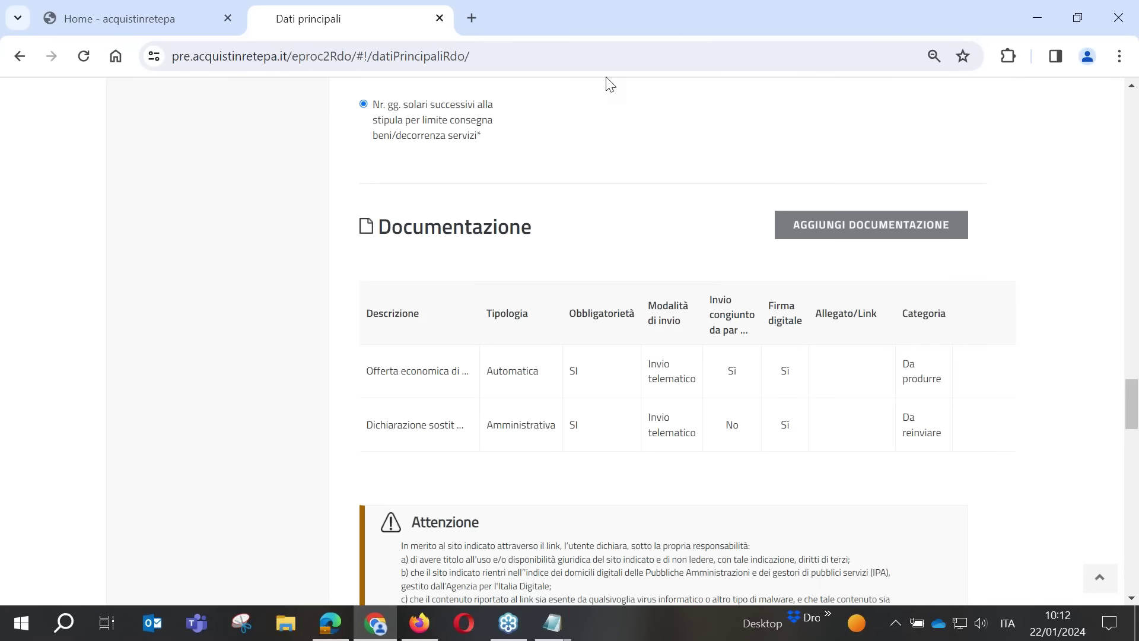
{"action": "scroll", "coordinate": [609, 298], "scroll_direction": "down", "scroll_amount": 6}
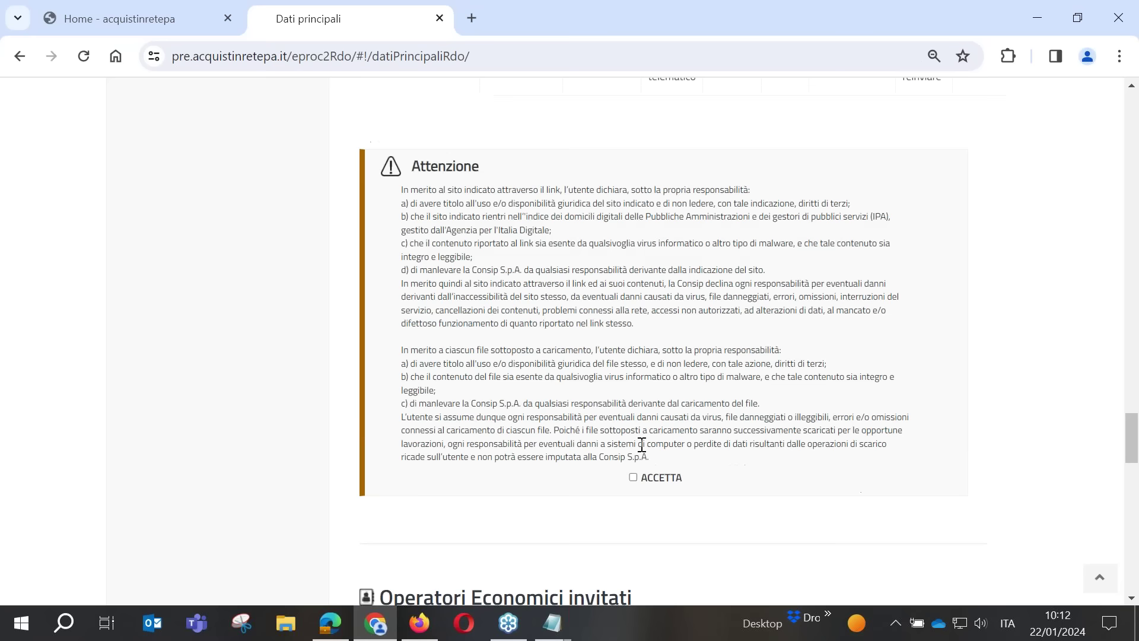
{"action": "left_click", "coordinate": [633, 477]}
{"action": "scroll", "coordinate": [694, 458], "scroll_direction": "up", "scroll_amount": 6}
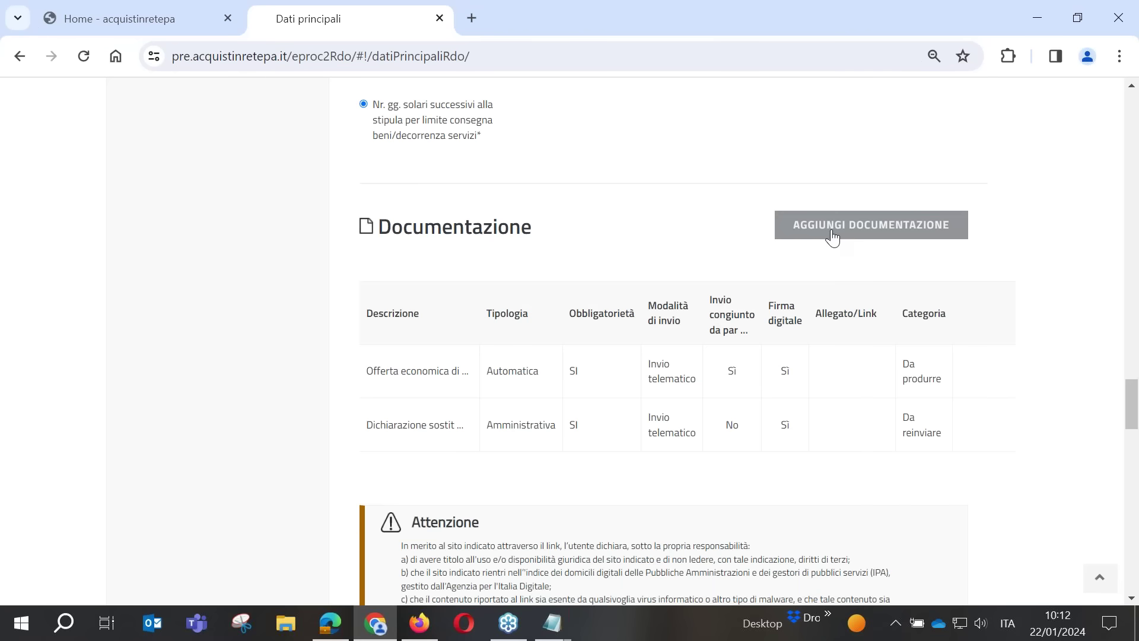
- Create a Da consultare file entry described as 'capitolato tecnico'
{"action": "left_click", "coordinate": [830, 234]}
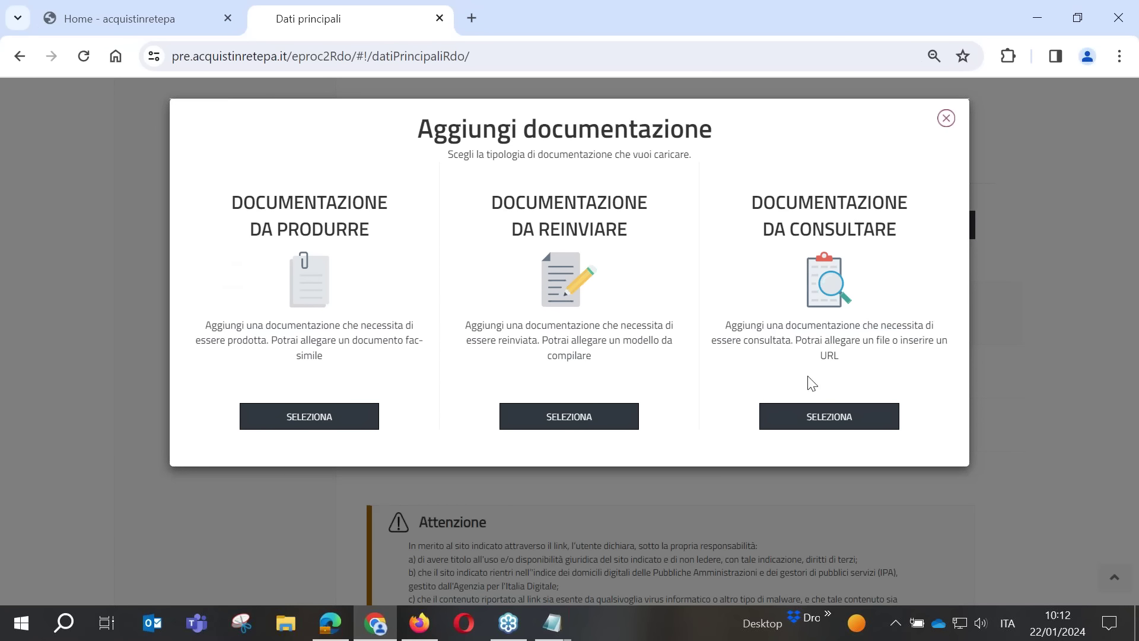
{"action": "left_click", "coordinate": [820, 418]}
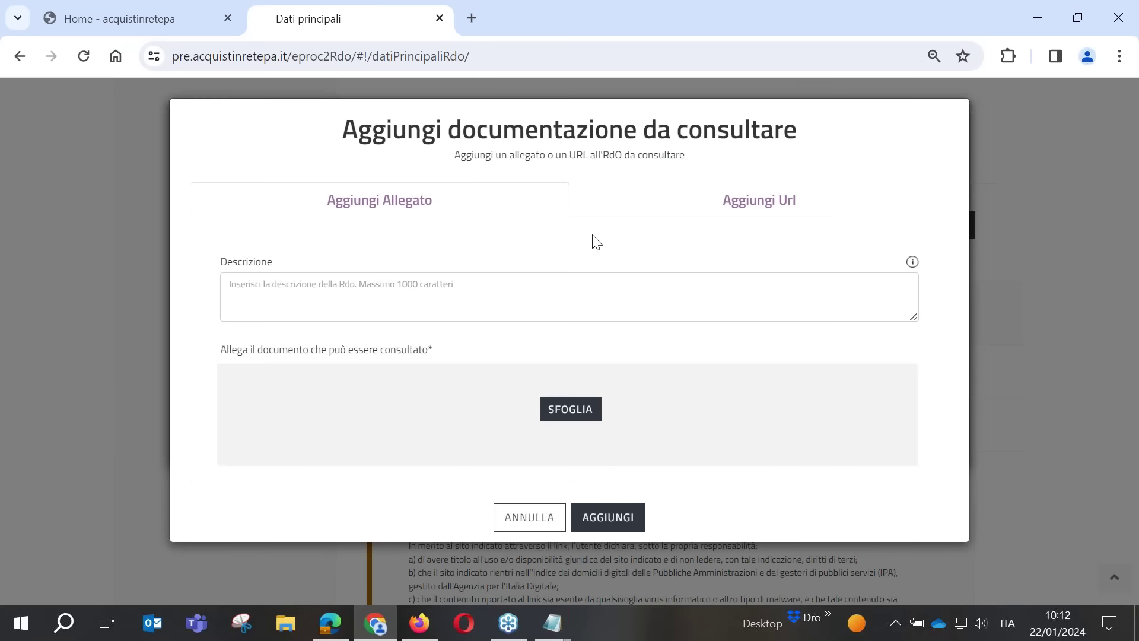
{"action": "left_click", "coordinate": [621, 216]}
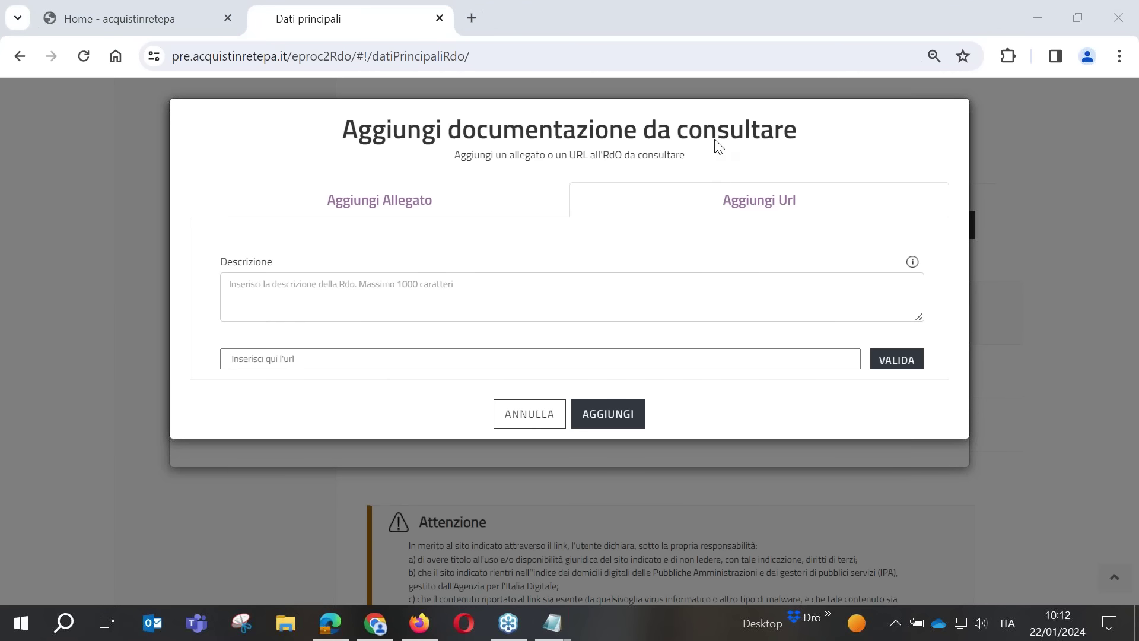
{"action": "left_click", "coordinate": [393, 208]}
{"action": "left_click", "coordinate": [325, 292]}
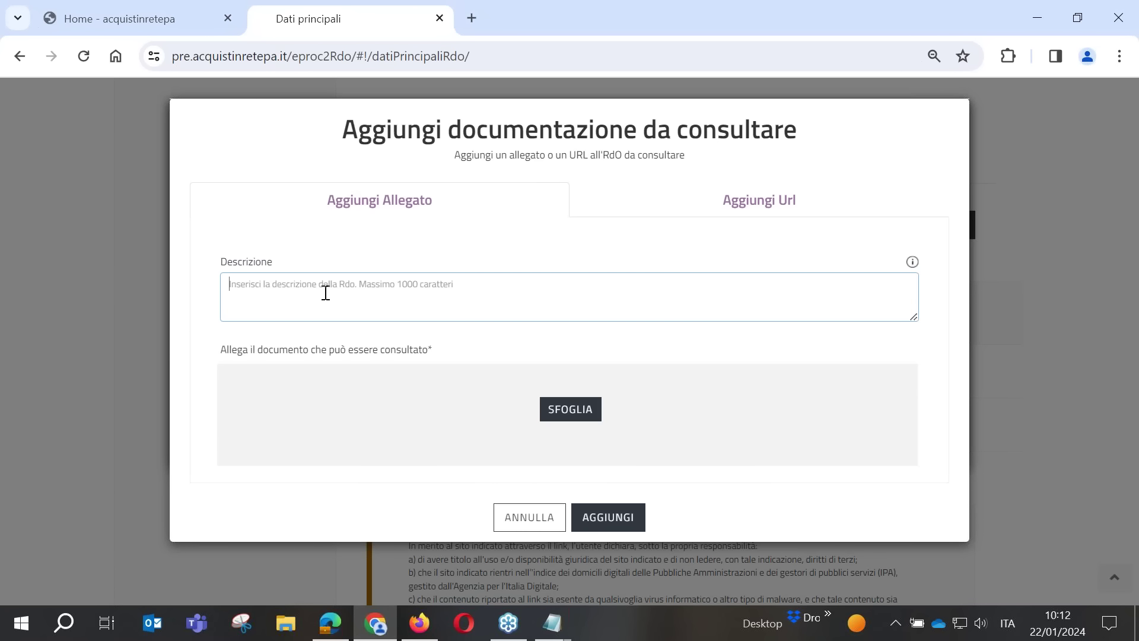
{"action": "type", "text": "cal"}
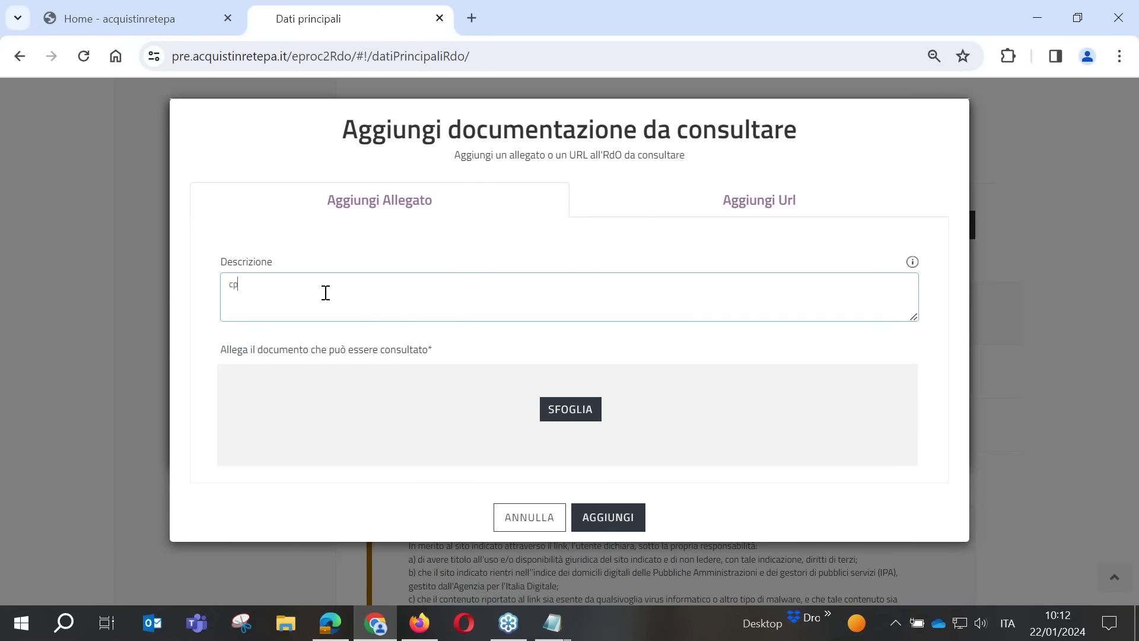
{"action": "key", "text": "BackSpace"}
{"action": "key", "text": "BackSpace"}
{"action": "type", "text": "apitolato tecnico"}
- Attach Documento esempio formazione - OE.pdf and Documento X.pdf, then add the entry
{"action": "left_click", "coordinate": [581, 409]}
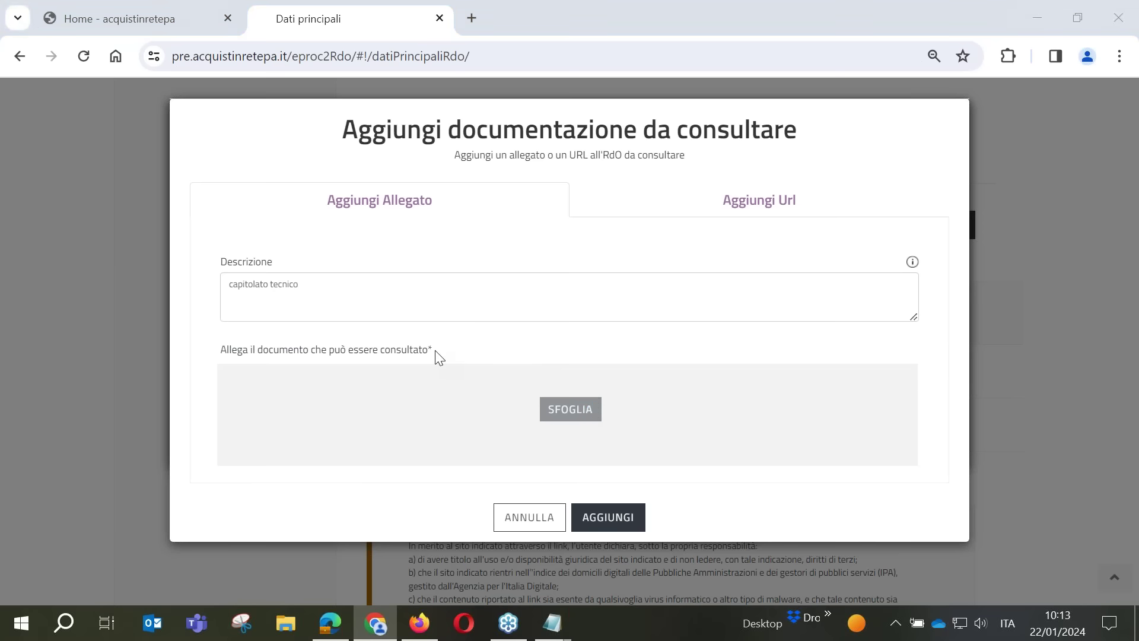
{"action": "scroll", "coordinate": [564, 339], "scroll_direction": "down", "scroll_amount": 3}
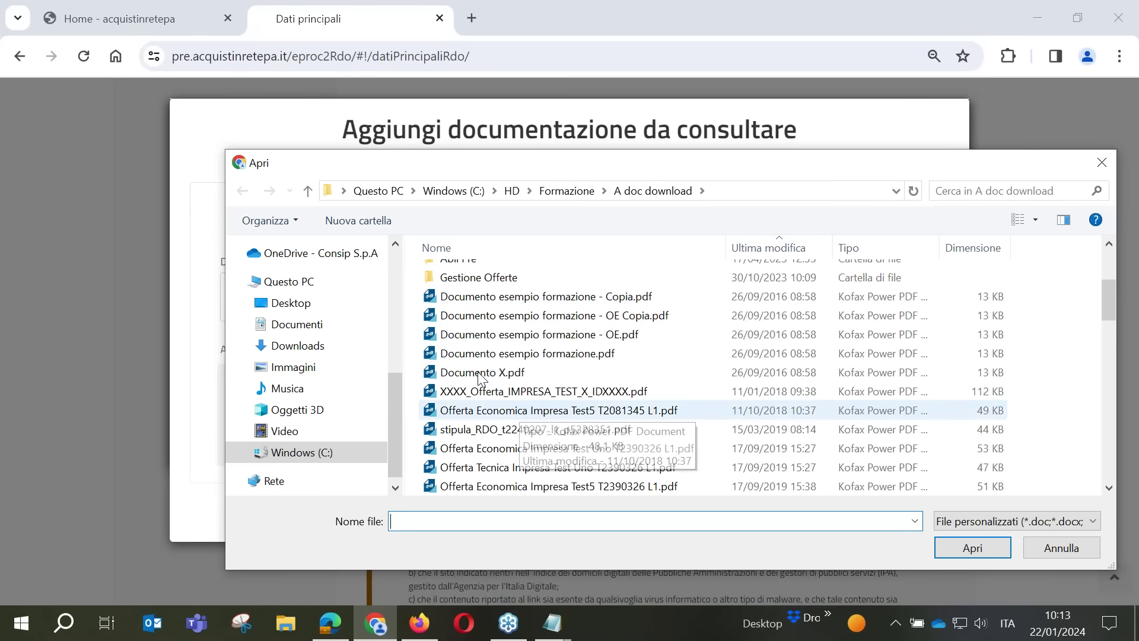
{"action": "left_click", "coordinate": [498, 356]}
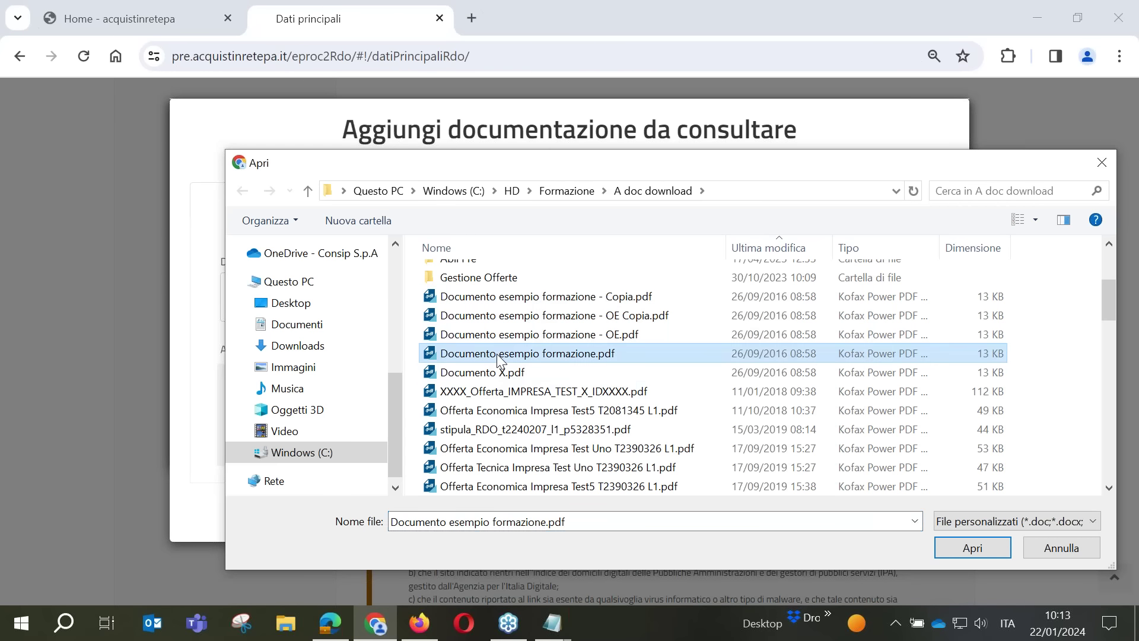
{"action": "left_click", "coordinate": [485, 378], "text": "ctrl"}
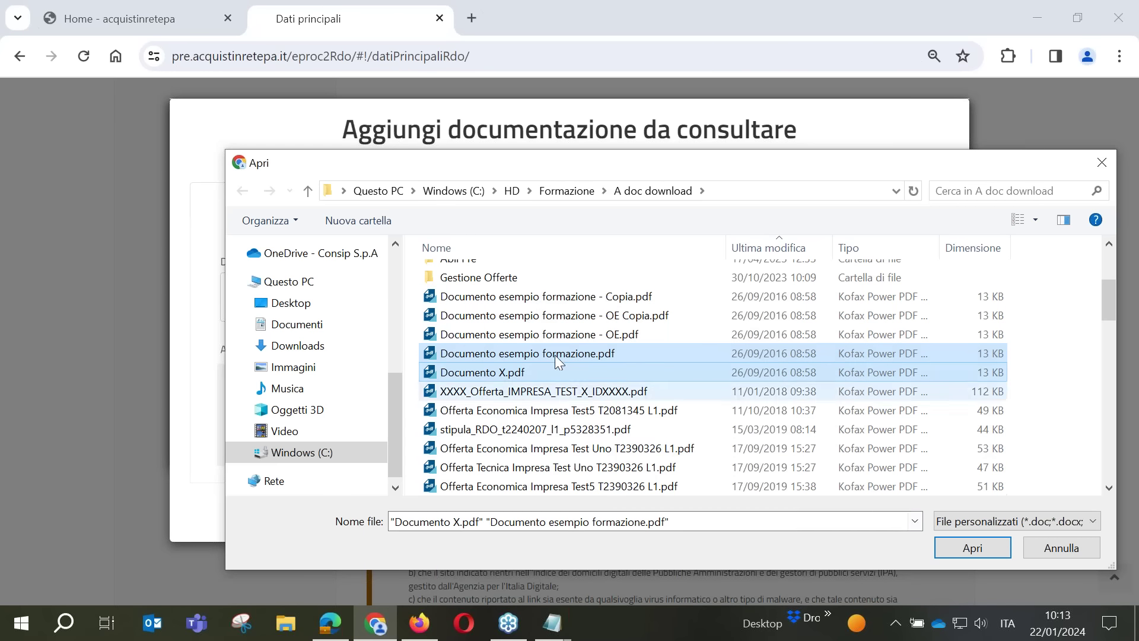
{"action": "left_click", "coordinate": [510, 337]}
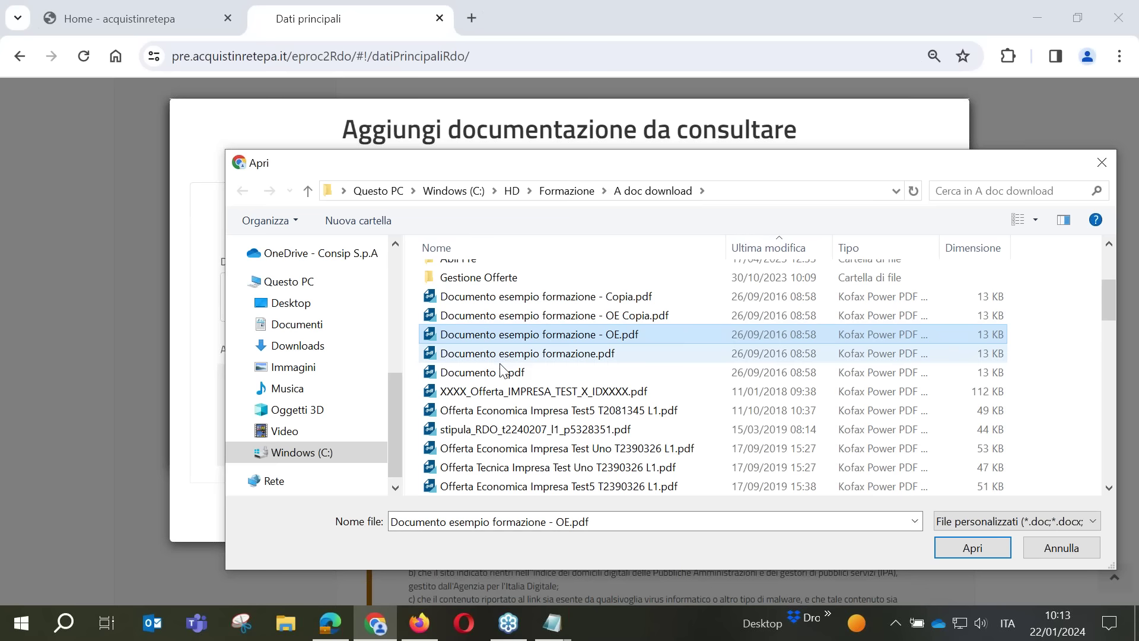
{"action": "left_click", "coordinate": [510, 374], "text": "ctrl"}
{"action": "left_click", "coordinate": [967, 549]}
{"action": "left_click", "coordinate": [563, 412]}
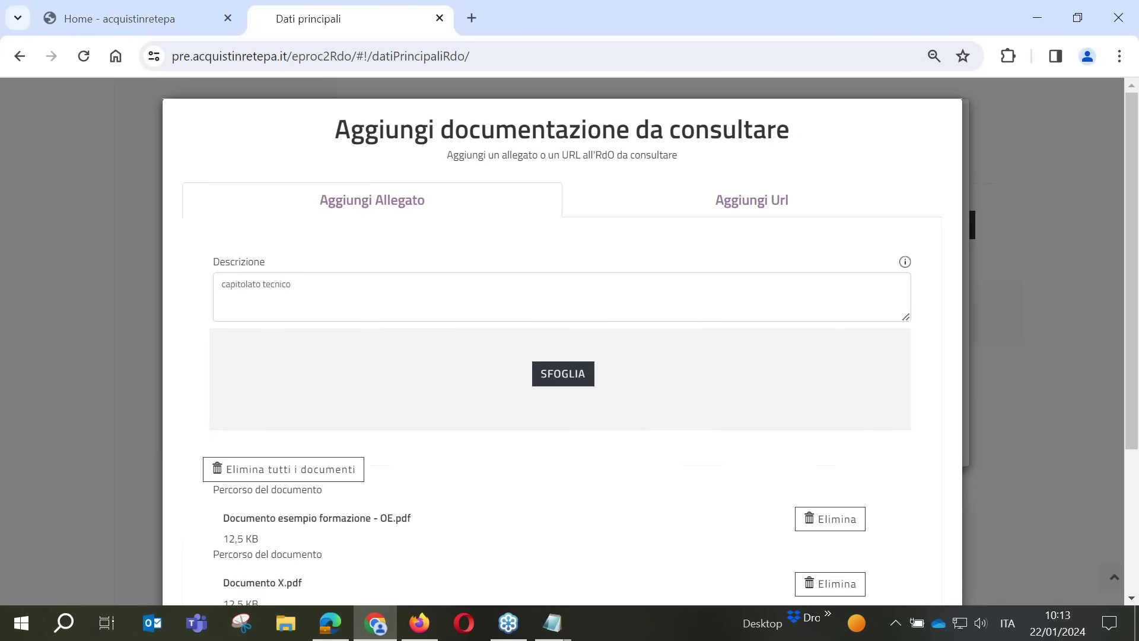
{"action": "scroll", "coordinate": [473, 372], "scroll_direction": "down", "scroll_amount": 3}
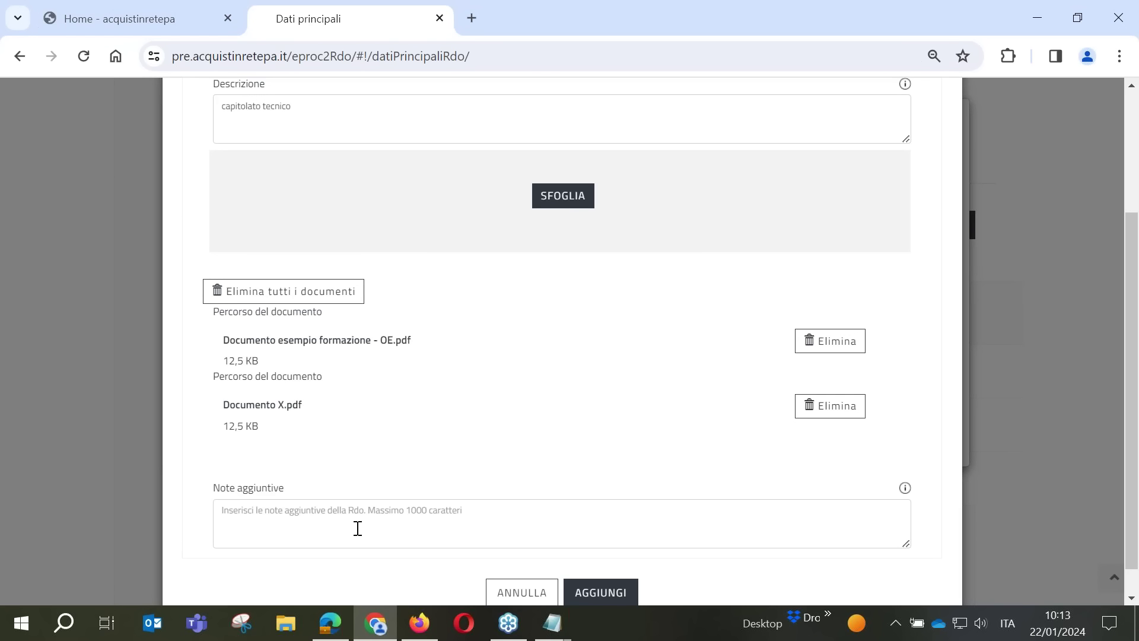
{"action": "left_click", "coordinate": [599, 592]}
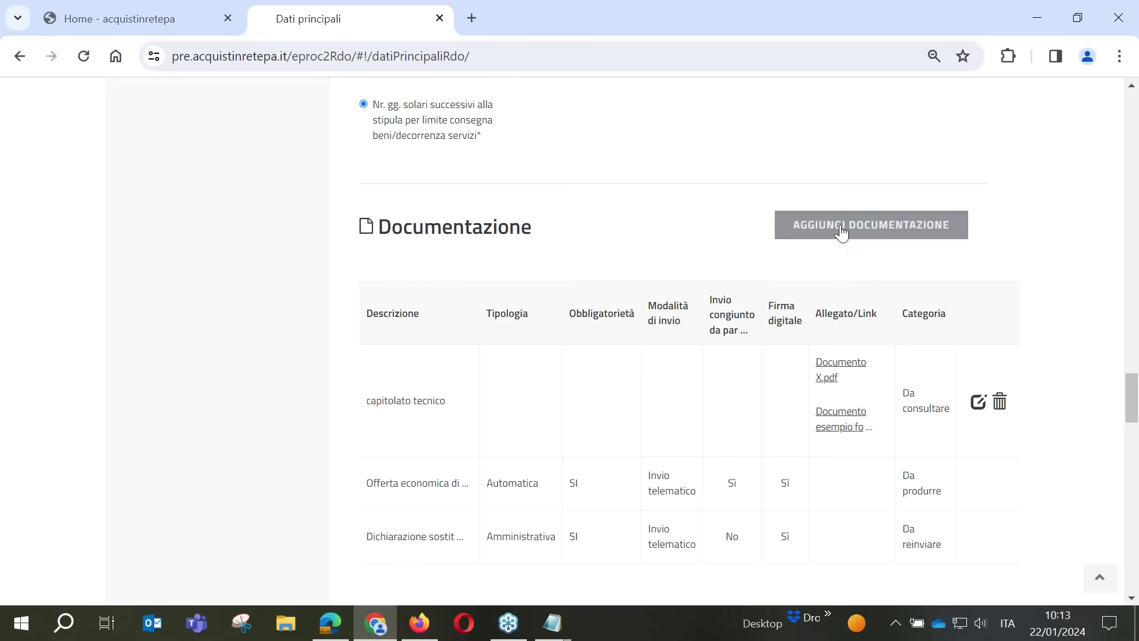
- Start a Da reinviare entry named 'documento x' with request type Economica
{"action": "left_click", "coordinate": [835, 235]}
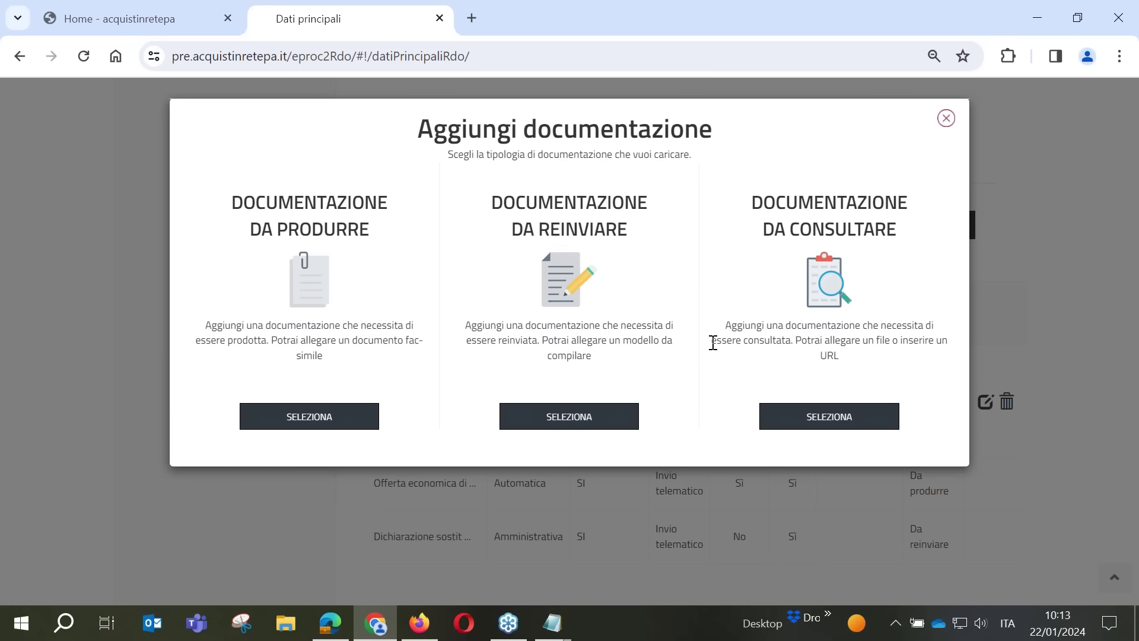
{"action": "left_click", "coordinate": [576, 424]}
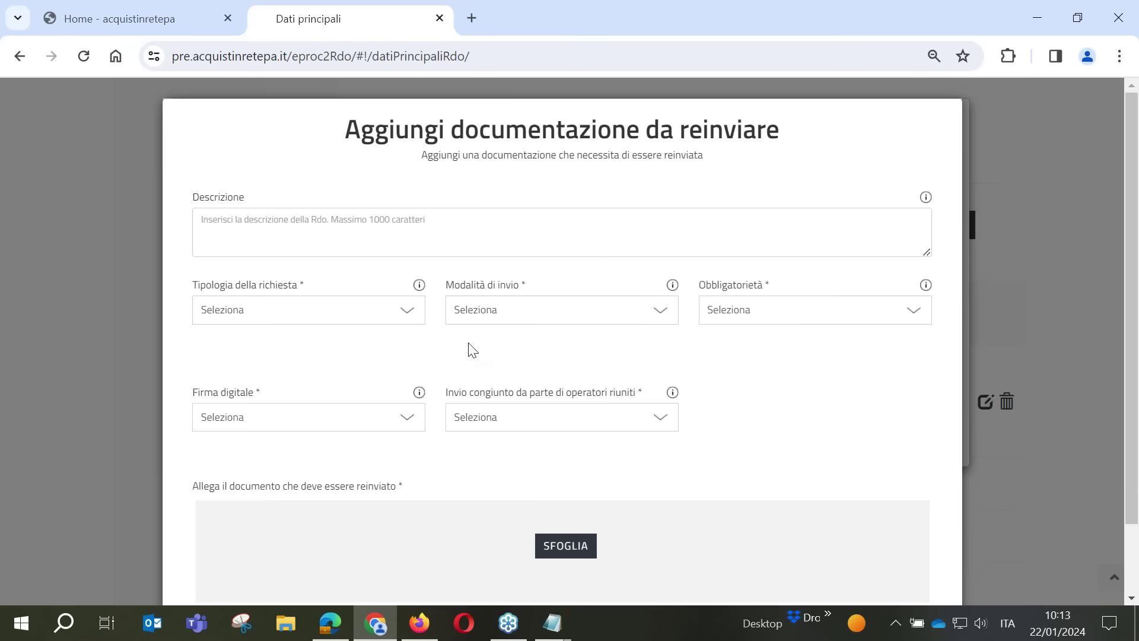
{"action": "left_click", "coordinate": [255, 235]}
{"action": "type", "text": "dco"}
{"action": "type", "text": "to"}
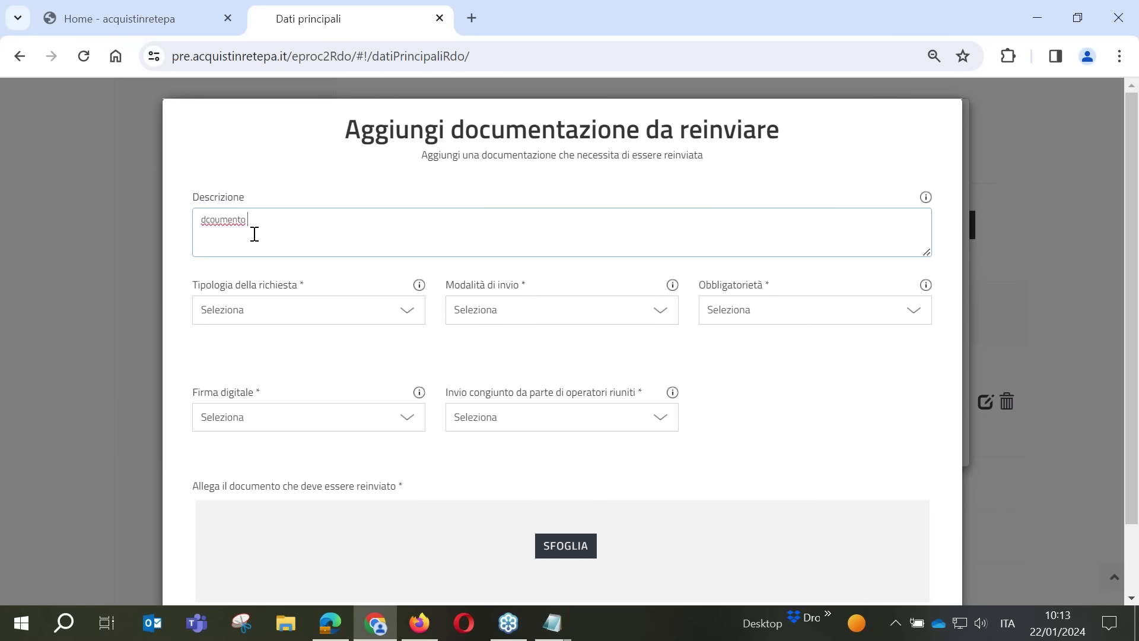
{"action": "key", "text": "BackSpace"}
{"action": "key", "text": "BackSpace"}
{"action": "key", "text": "BackSpace"}
{"action": "key", "text": "BackSpace"}
{"action": "key", "text": "BackSpace"}
{"action": "key", "text": "BackSpace"}
{"action": "key", "text": "BackSpace"}
{"action": "key", "text": "BackSpace"}
{"action": "key", "text": "BackSpace"}
{"action": "type", "text": "ocumentoxx"}
{"action": "left_click", "coordinate": [298, 310]}
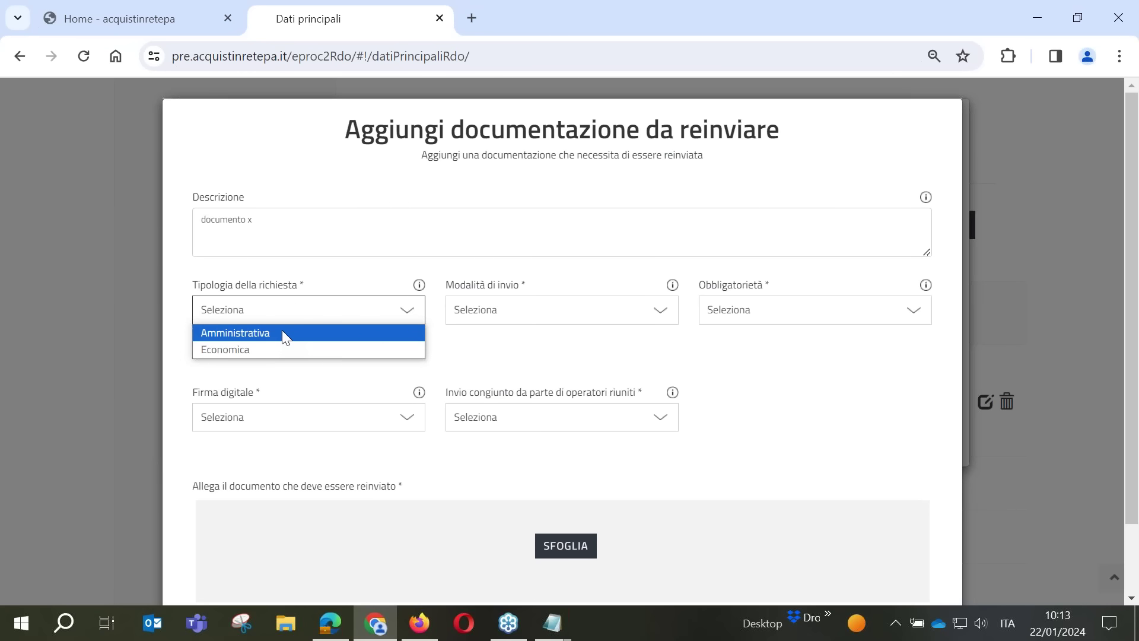
{"action": "left_click", "coordinate": [299, 348]}
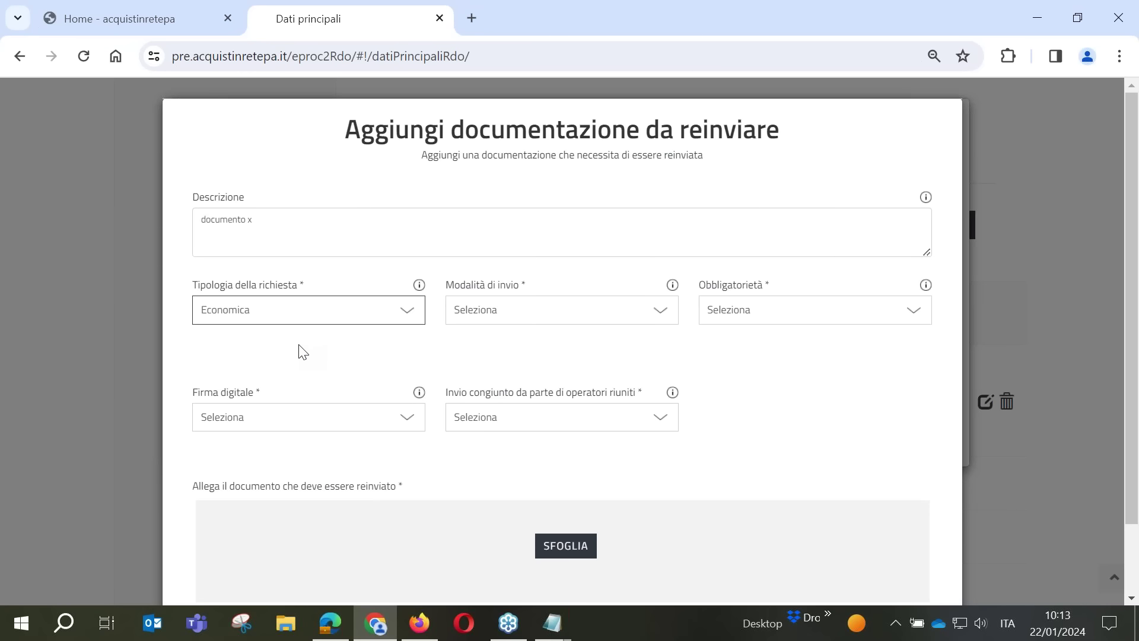
{"action": "left_click", "coordinate": [287, 310]}
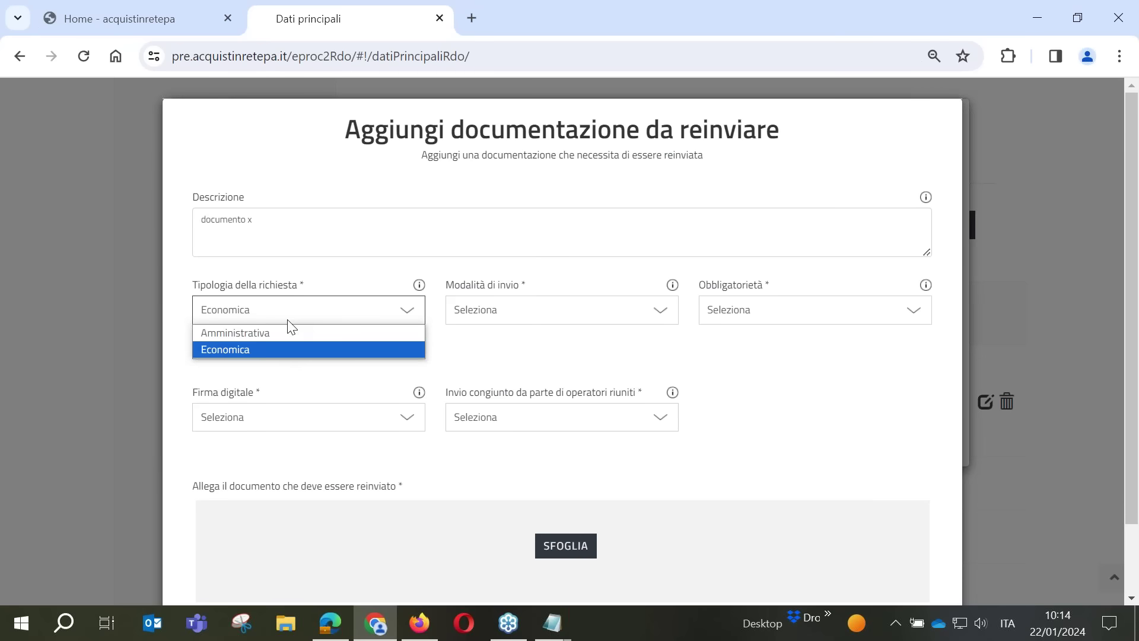
{"action": "left_click", "coordinate": [254, 349]}
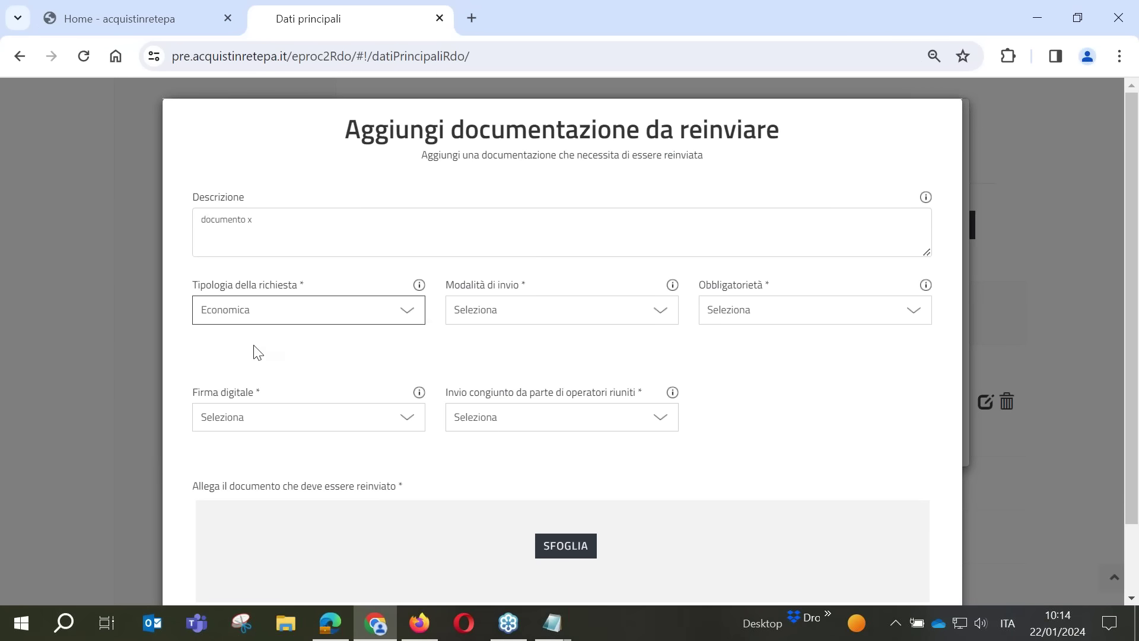
- Set Invio telematico, Facoltativo - più documenti ammessi, digital signature Sì and joint submission Sì
{"action": "left_click", "coordinate": [533, 318]}
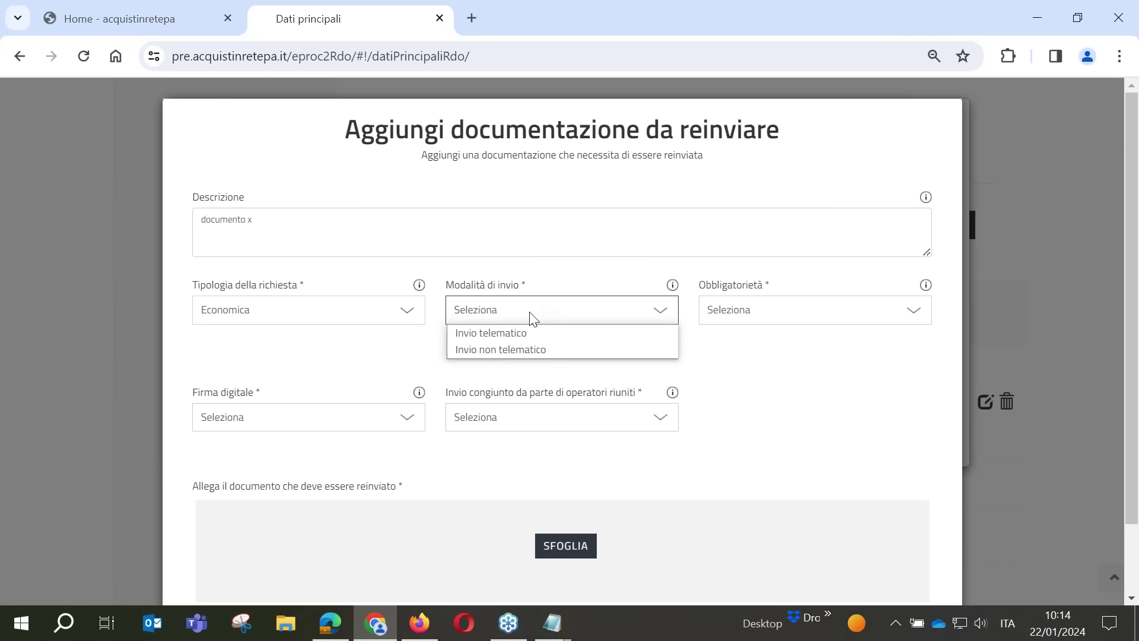
{"action": "left_click", "coordinate": [520, 336]}
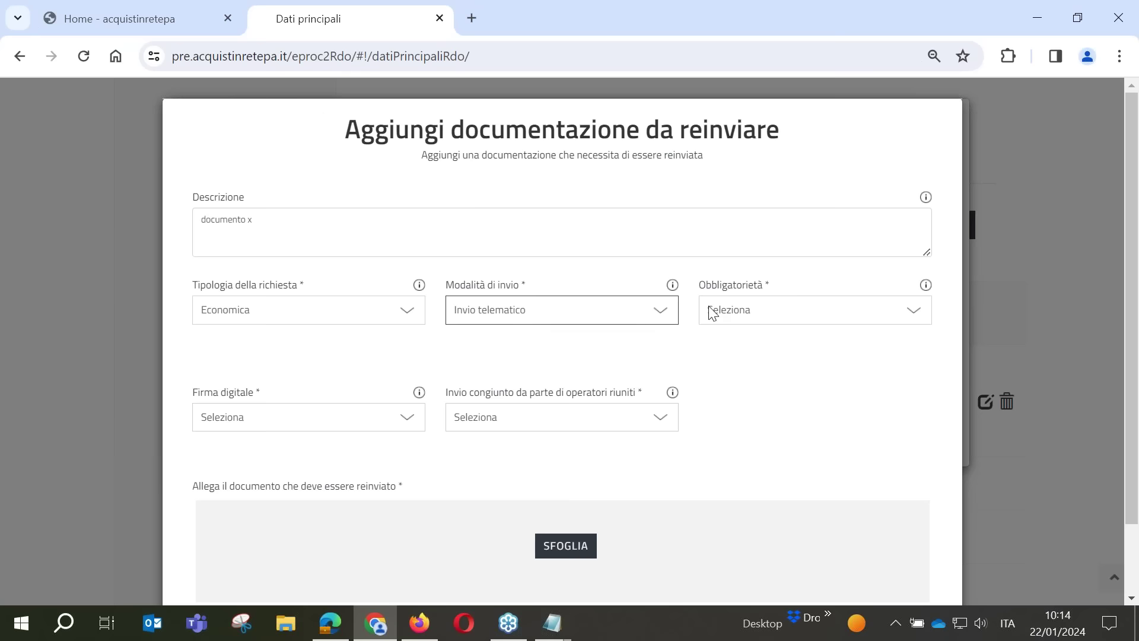
{"action": "left_click", "coordinate": [734, 312]}
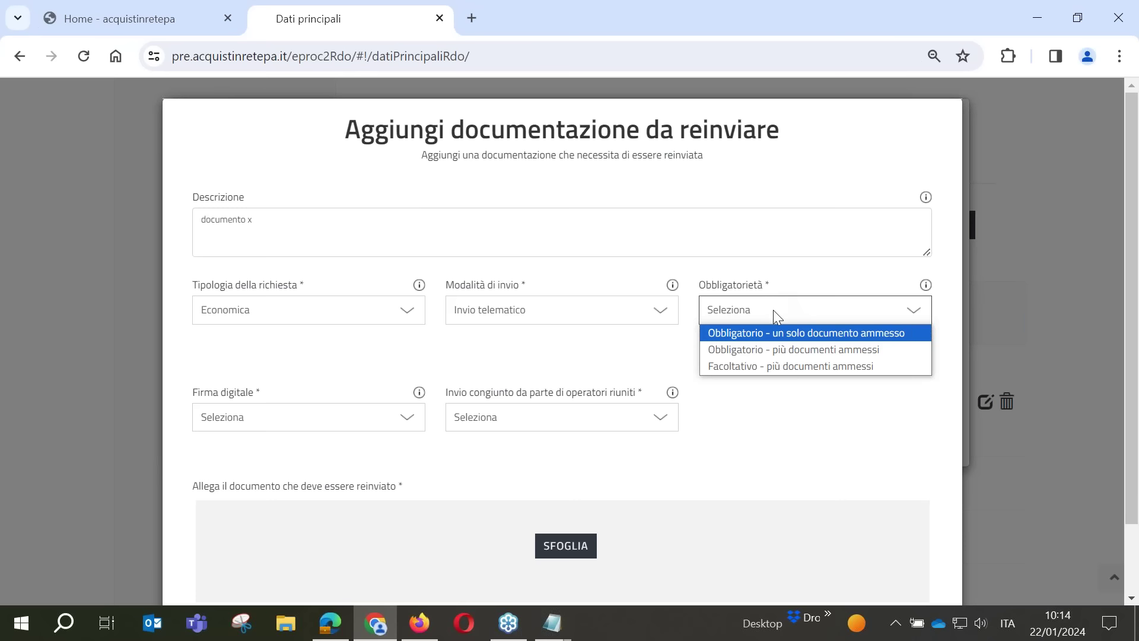
{"action": "left_click", "coordinate": [764, 365]}
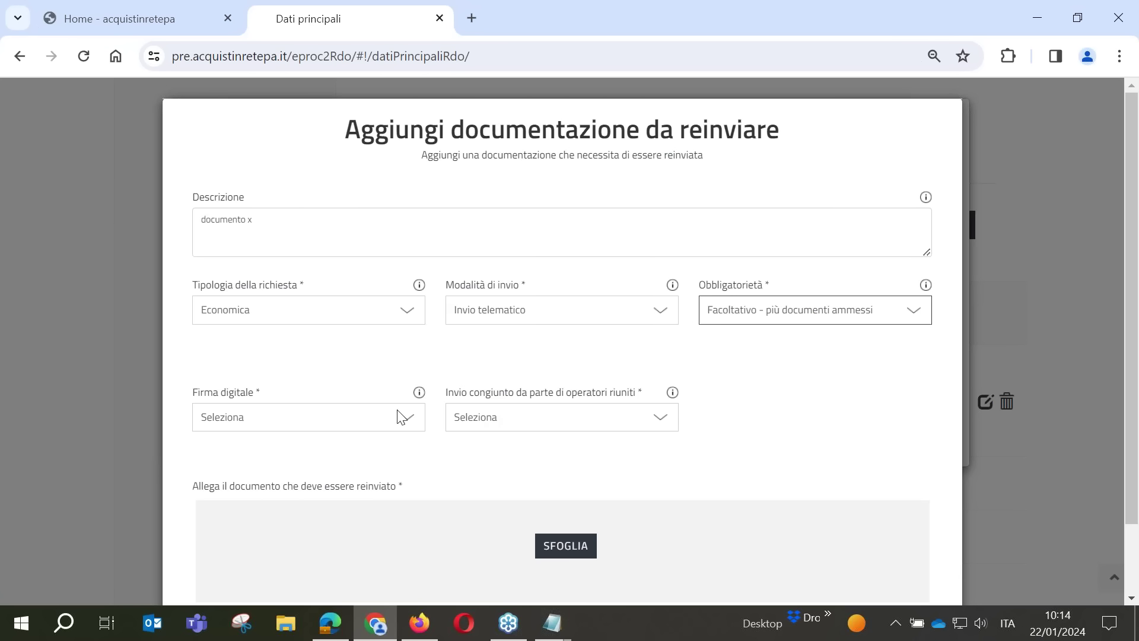
{"action": "left_click", "coordinate": [416, 422]}
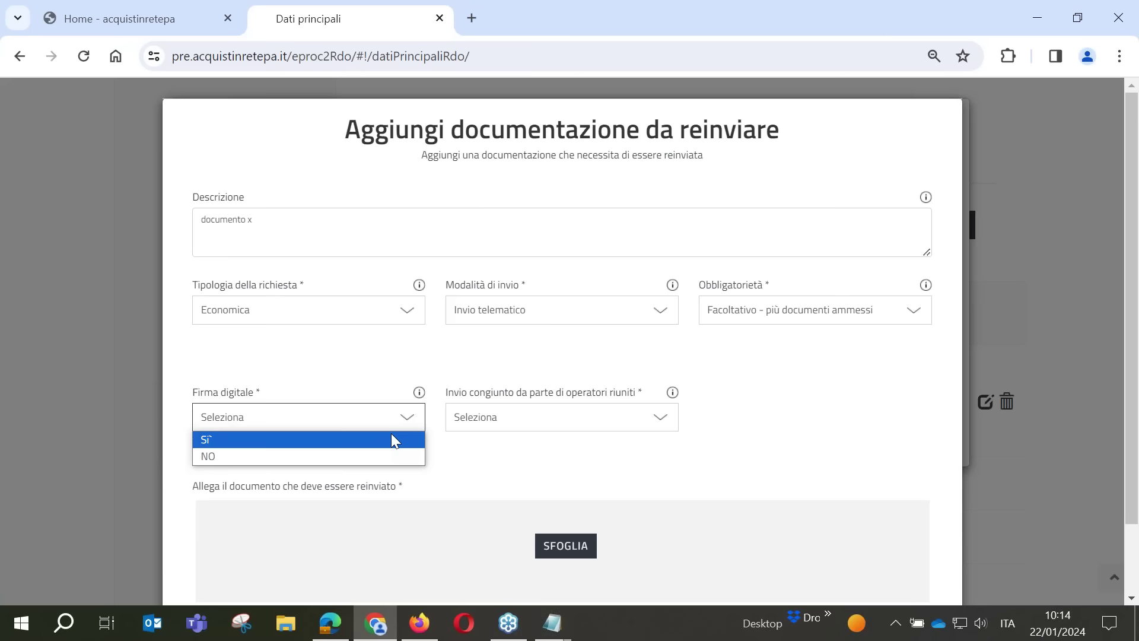
{"action": "left_click", "coordinate": [391, 435]}
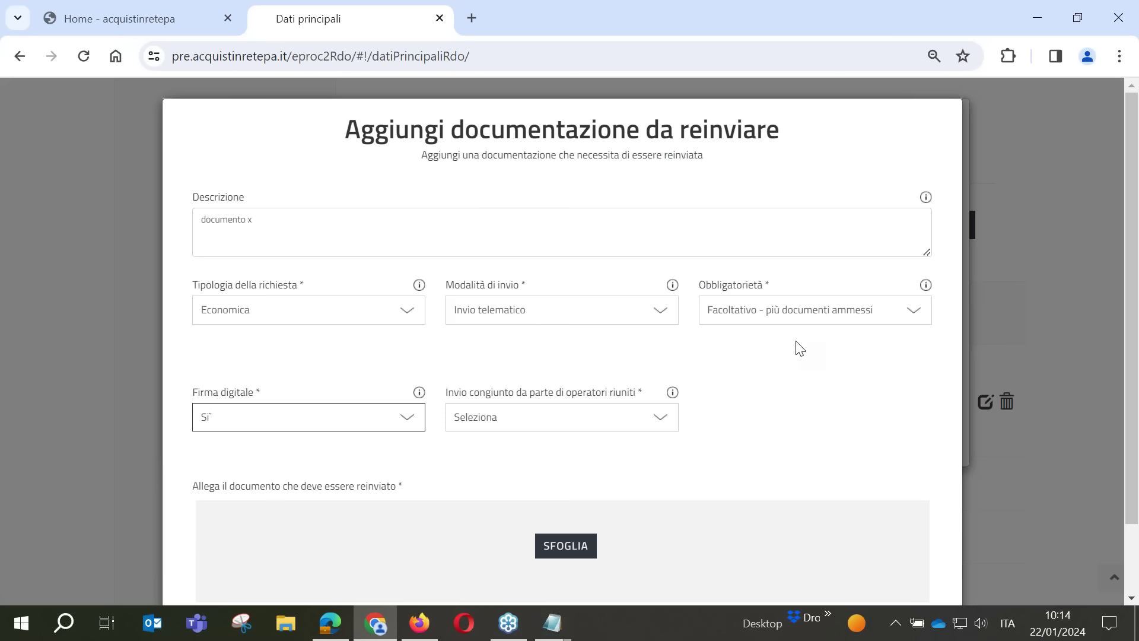
{"action": "scroll", "coordinate": [613, 234], "scroll_direction": "down", "scroll_amount": 2}
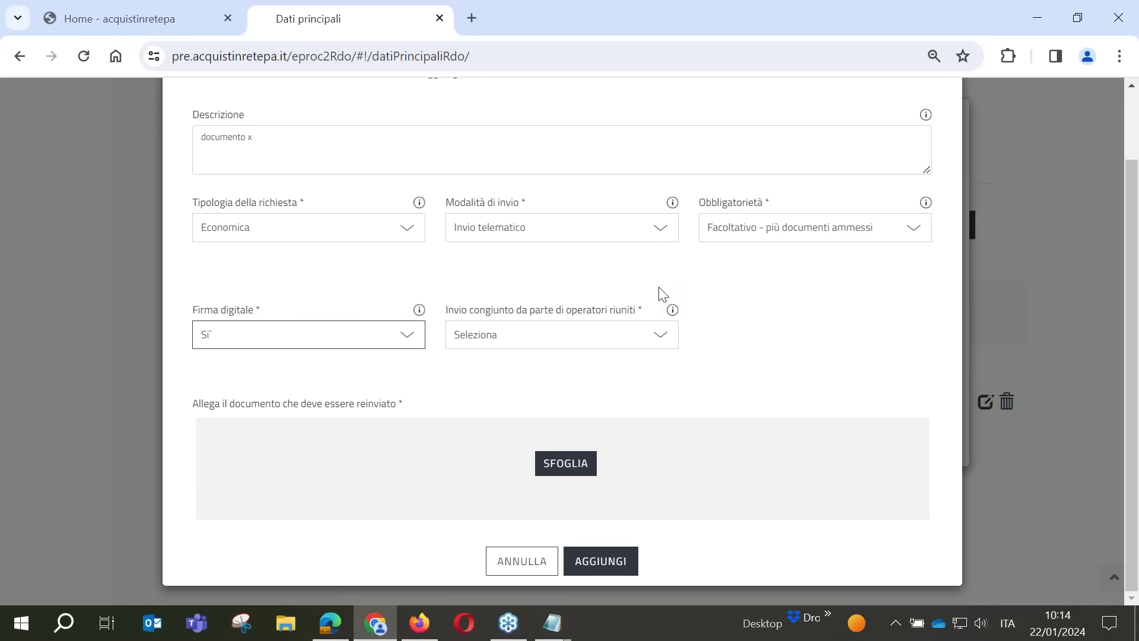
{"action": "left_click", "coordinate": [663, 339]}
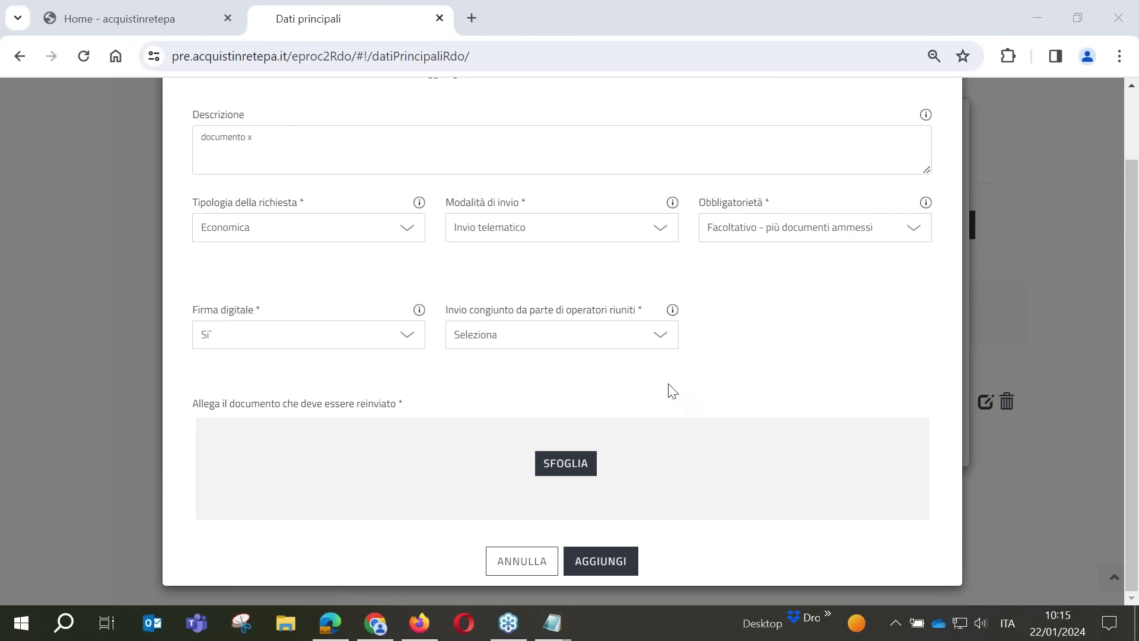
{"action": "left_click", "coordinate": [663, 348]}
{"action": "left_click", "coordinate": [638, 356]}
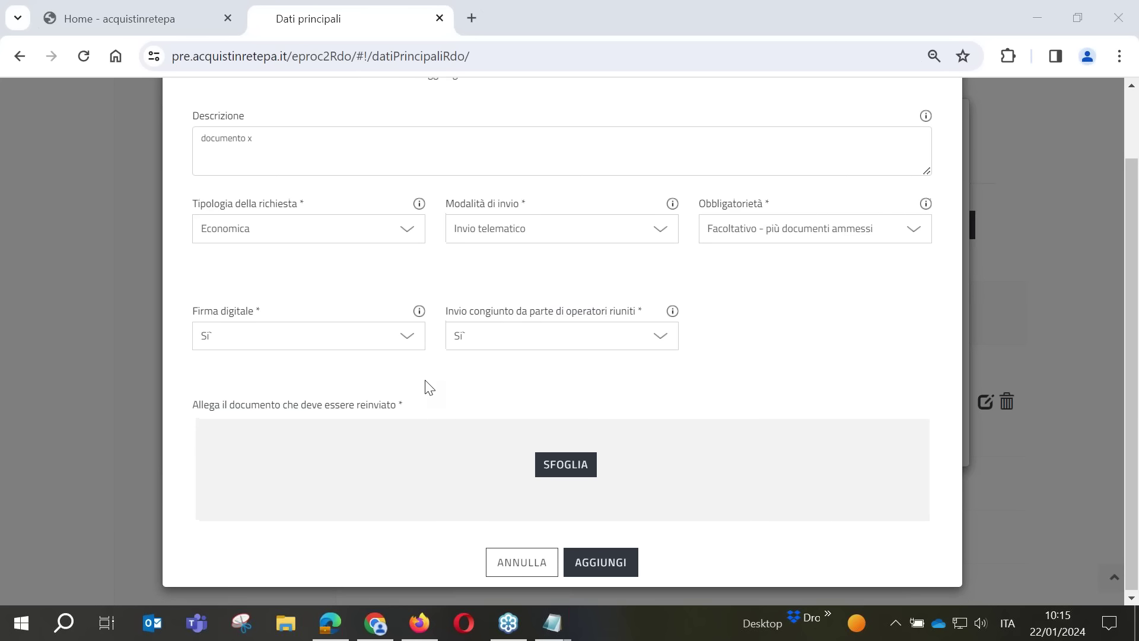
{"action": "scroll", "coordinate": [381, 278], "scroll_direction": "up", "scroll_amount": 2}
{"action": "scroll", "coordinate": [653, 193], "scroll_direction": "down", "scroll_amount": 2}
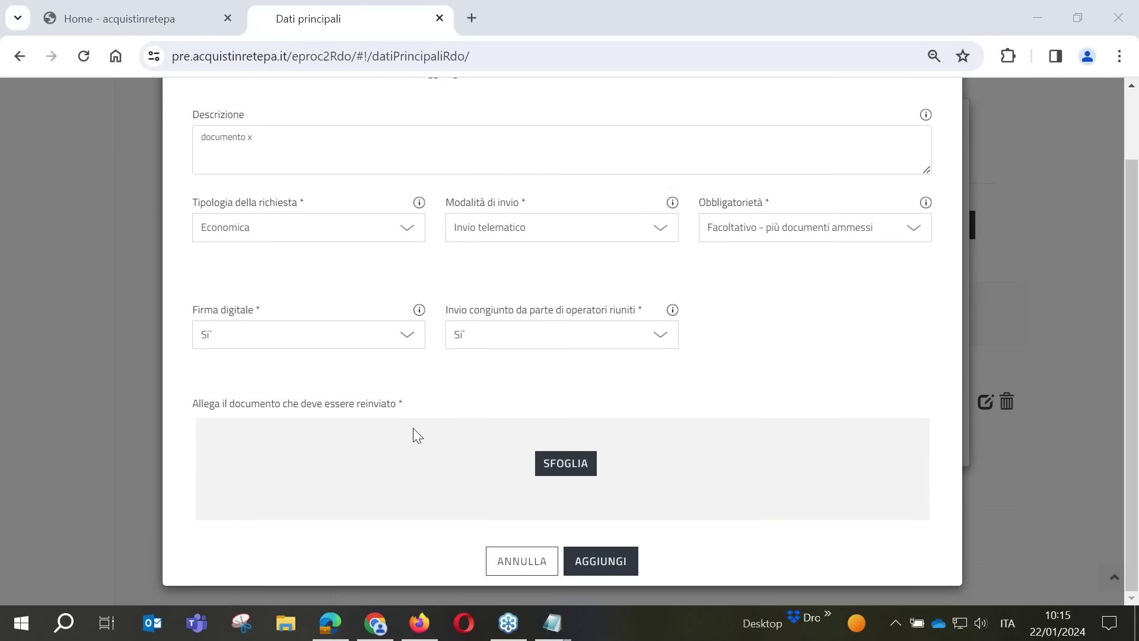
- Attach Documento esempio formazione.pdf from the Apri dialog to the resend entry
{"action": "left_click", "coordinate": [578, 470]}
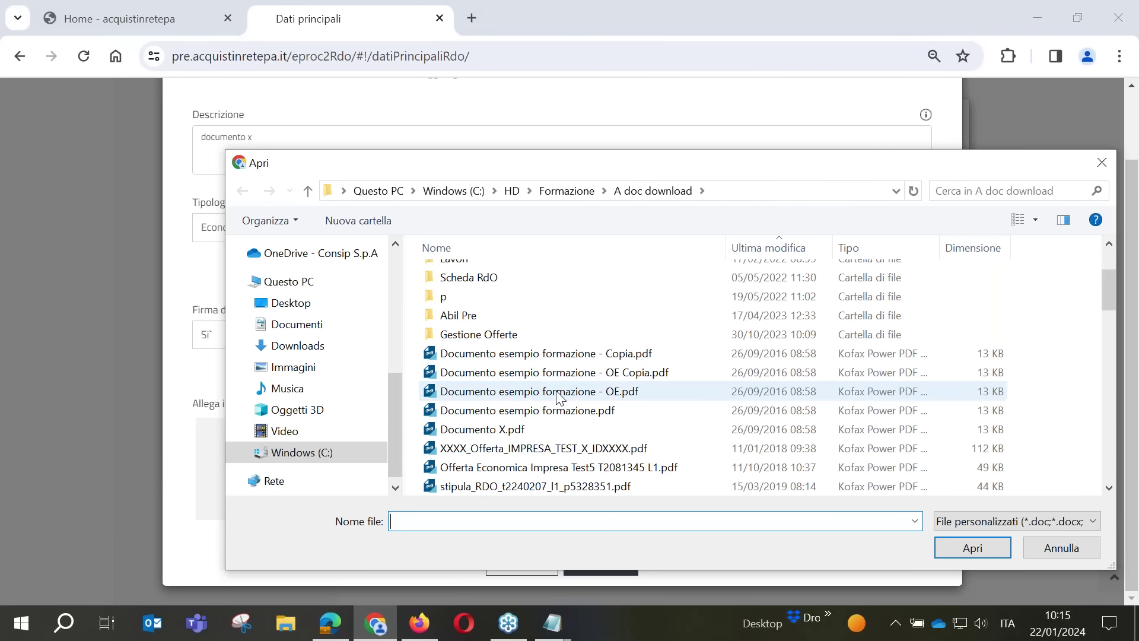
{"action": "left_click", "coordinate": [548, 410]}
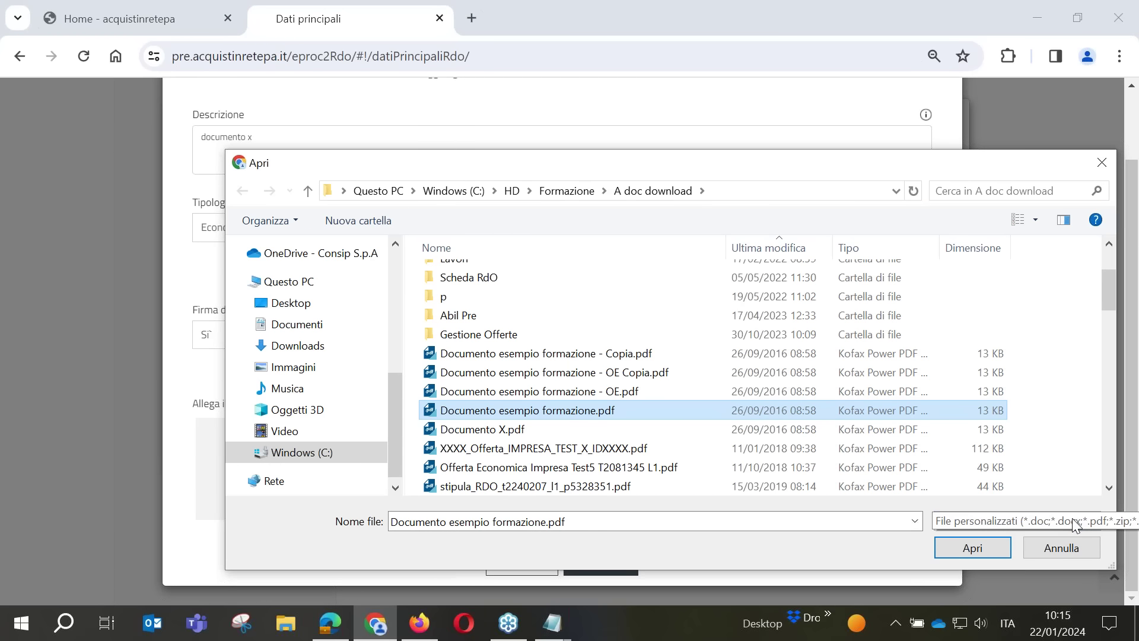
{"action": "left_click_drag", "start_coordinate": [374, 172], "coordinate": [190, 157]}
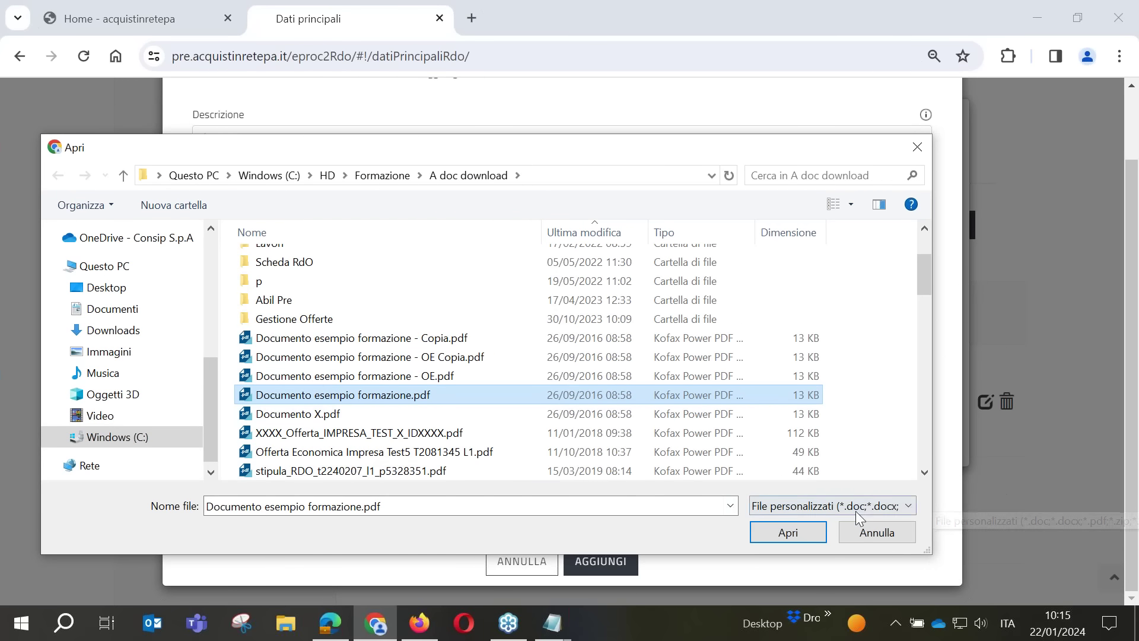
{"action": "left_click", "coordinate": [910, 508]}
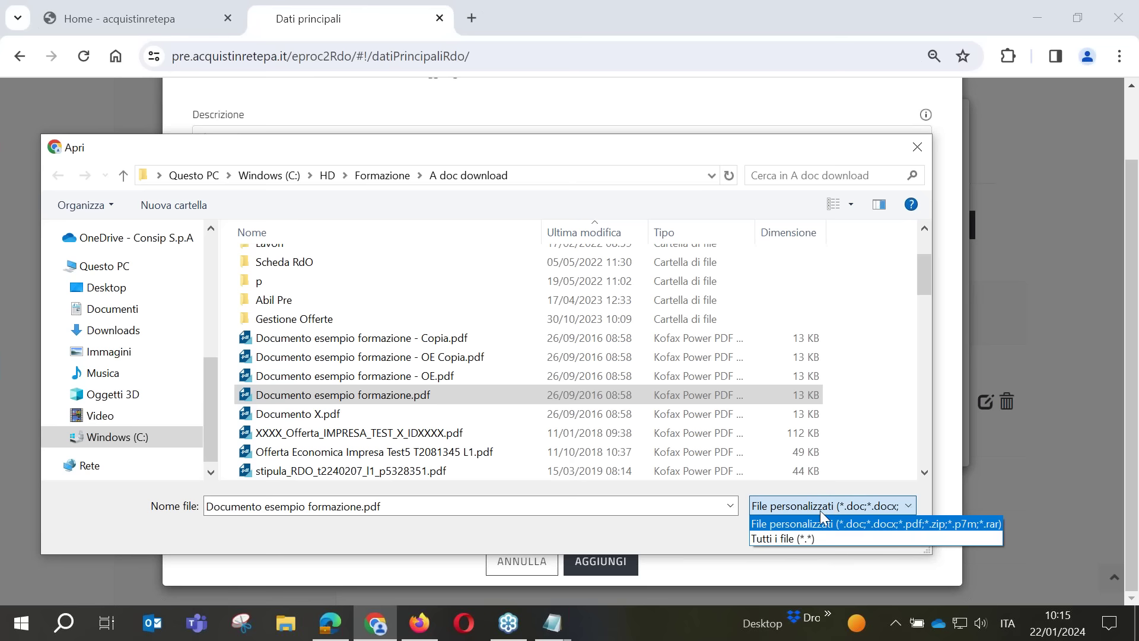
{"action": "left_click", "coordinate": [708, 541]}
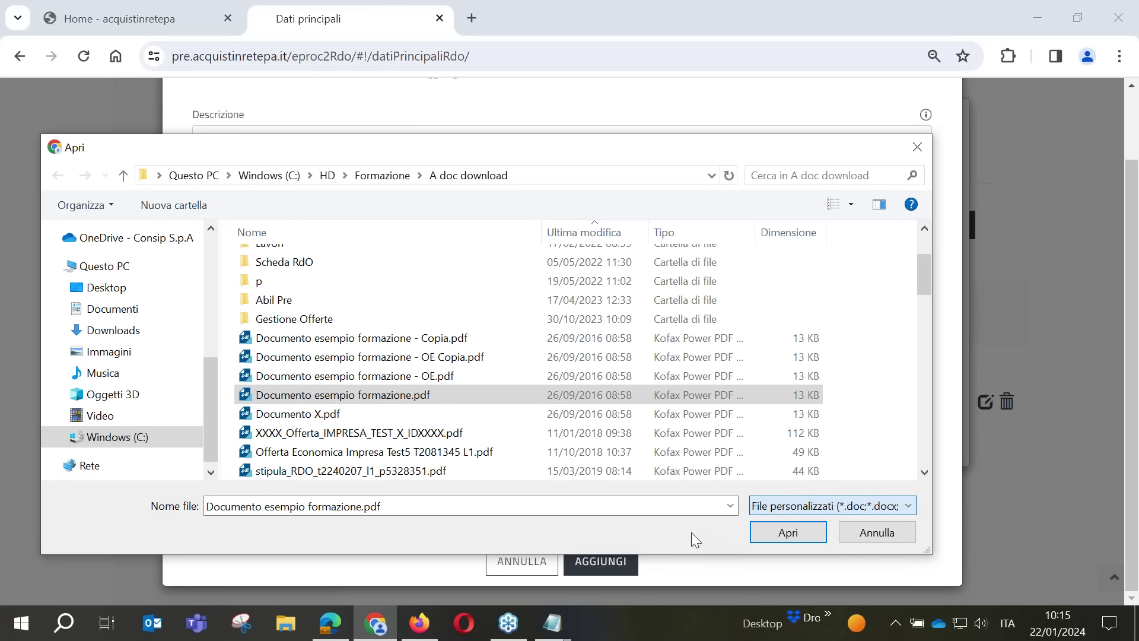
{"action": "left_click", "coordinate": [788, 534]}
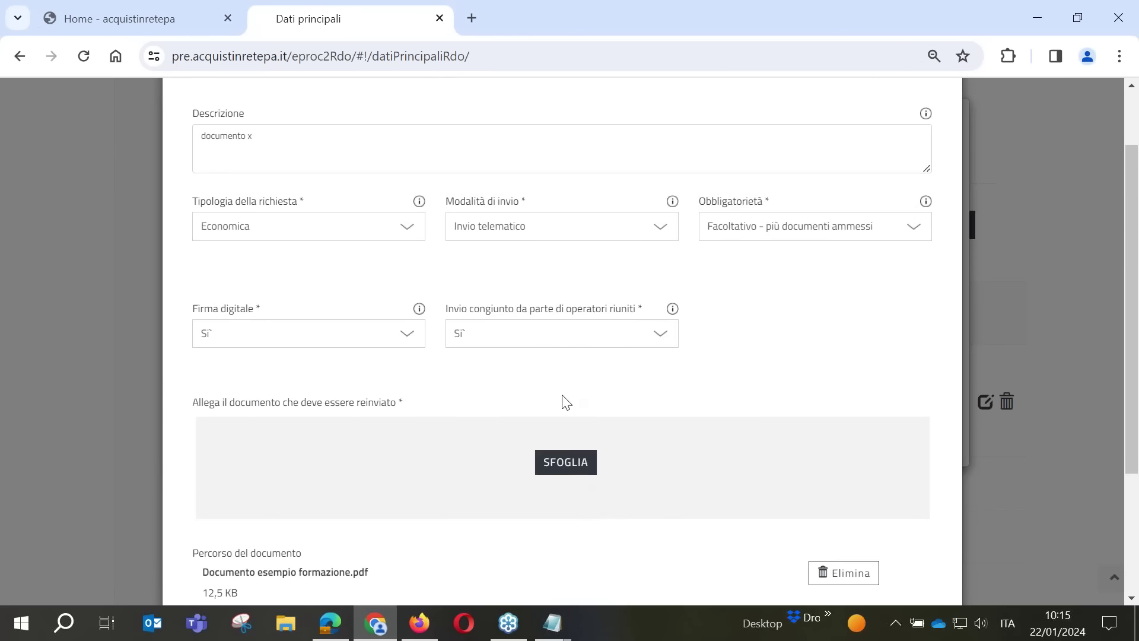
{"action": "scroll", "coordinate": [558, 445], "scroll_direction": "down", "scroll_amount": 3}
- Save the documento x entry, cancel a further form, and scroll to Operatori Economici invitati
{"action": "left_click", "coordinate": [579, 565]}
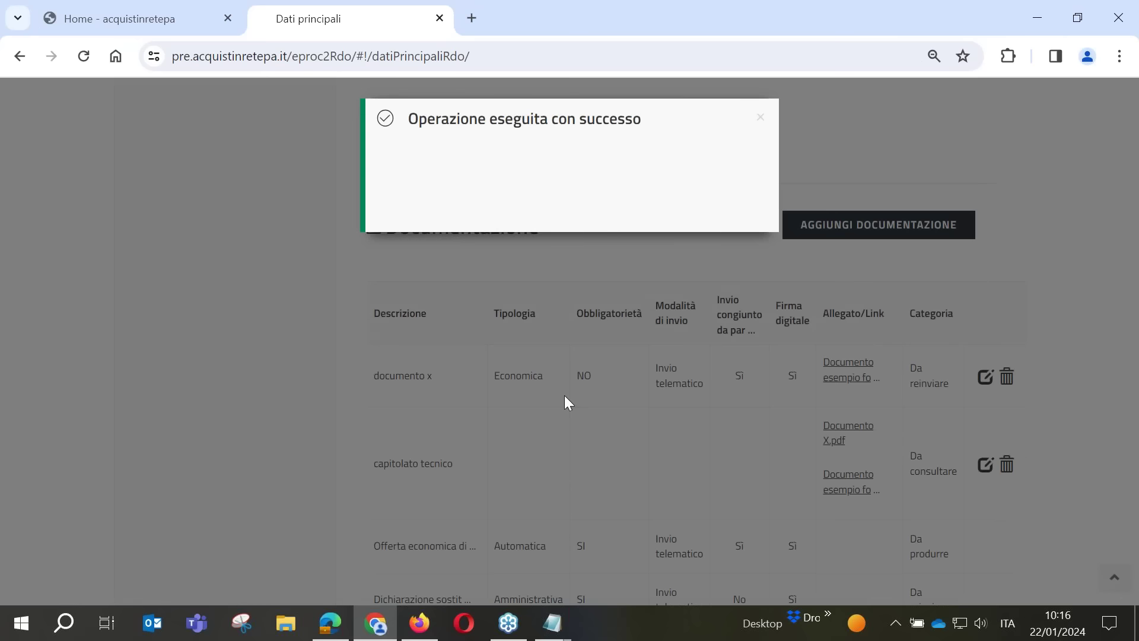
{"action": "left_click", "coordinate": [760, 118]}
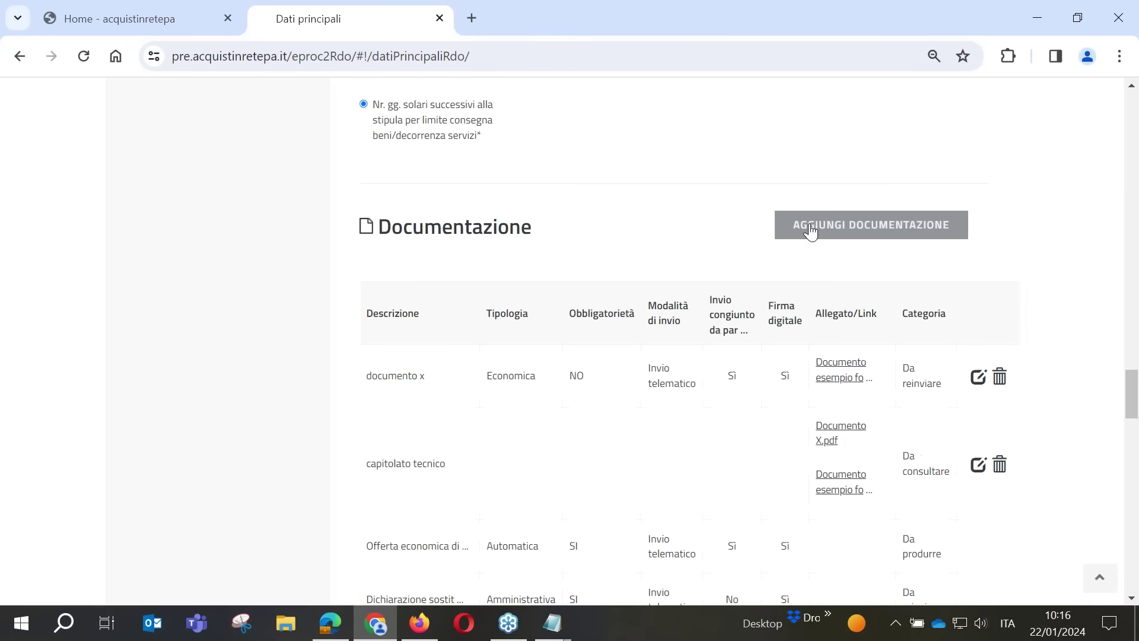
{"action": "left_click", "coordinate": [811, 229]}
{"action": "left_click", "coordinate": [301, 417]}
{"action": "scroll", "coordinate": [432, 347], "scroll_direction": "down", "scroll_amount": 1}
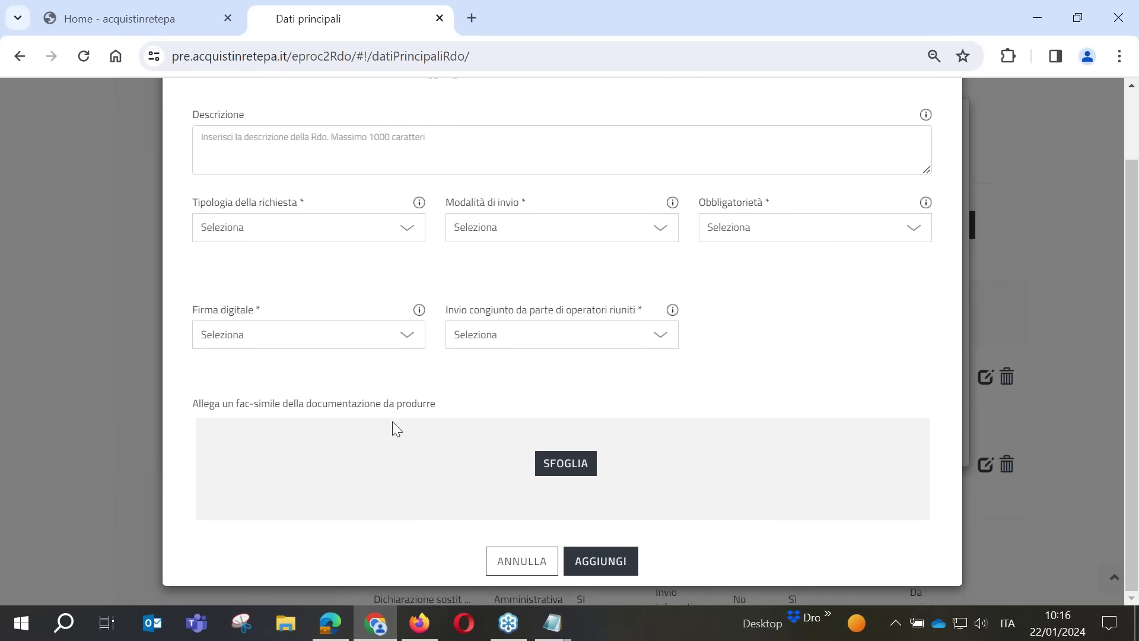
{"action": "left_click", "coordinate": [505, 563]}
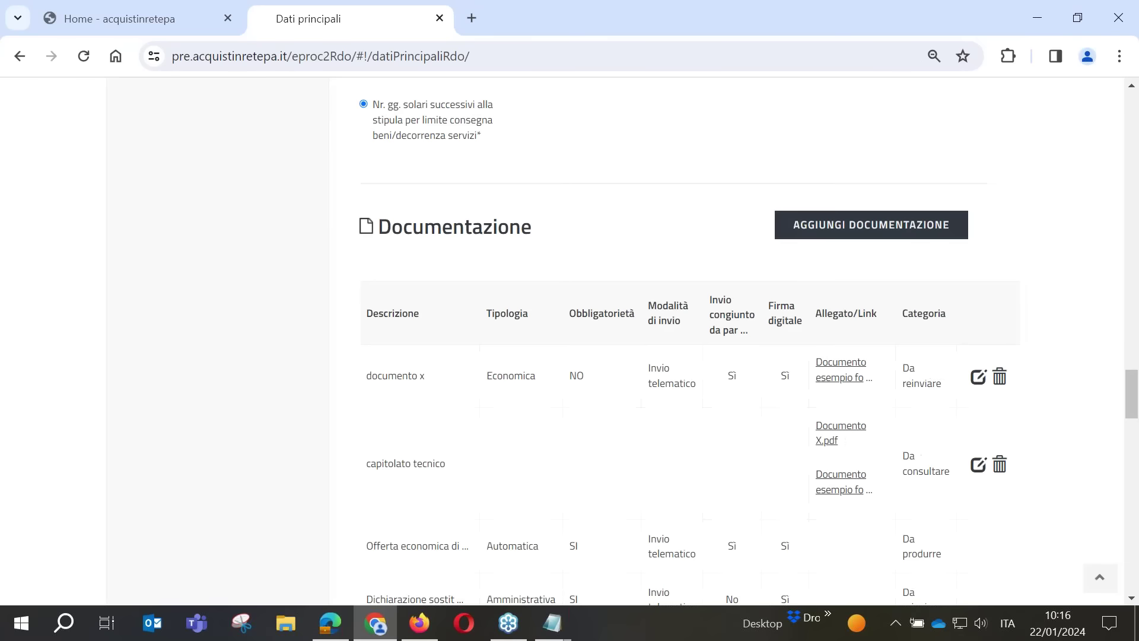
{"action": "scroll", "coordinate": [585, 447], "scroll_direction": "down", "scroll_amount": 7}
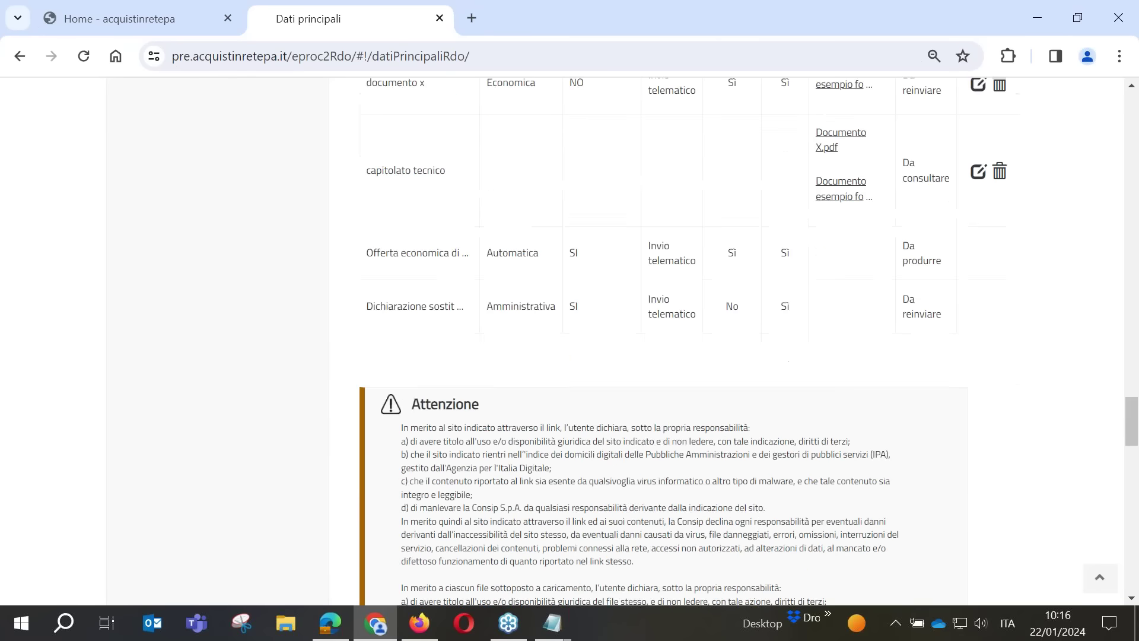
{"action": "scroll", "coordinate": [585, 448], "scroll_direction": "down", "scroll_amount": 10}
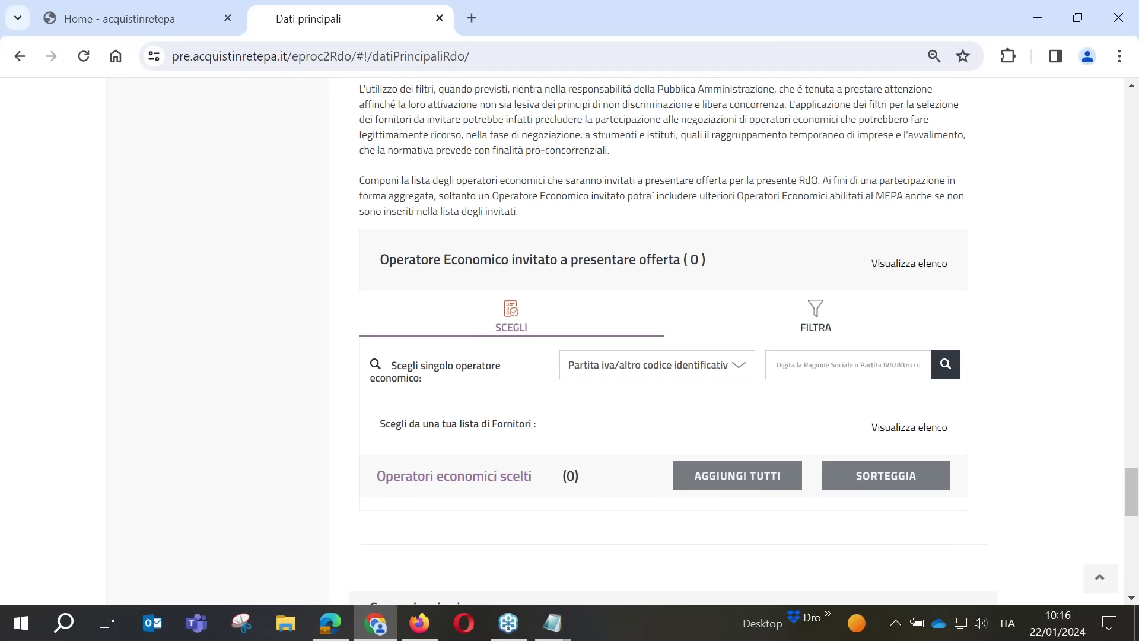
- Search the economic operators for 'partita'
{"action": "left_click", "coordinate": [781, 366]}
{"action": "type", "text": "partita"}
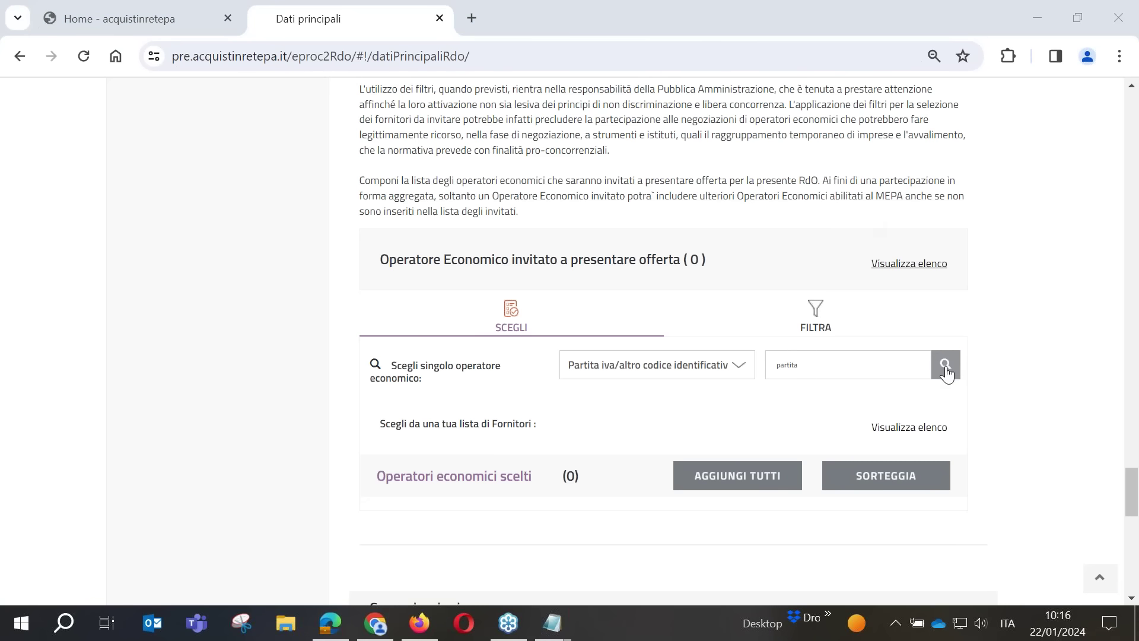
{"action": "scroll", "coordinate": [895, 359], "scroll_direction": "up", "scroll_amount": 10}
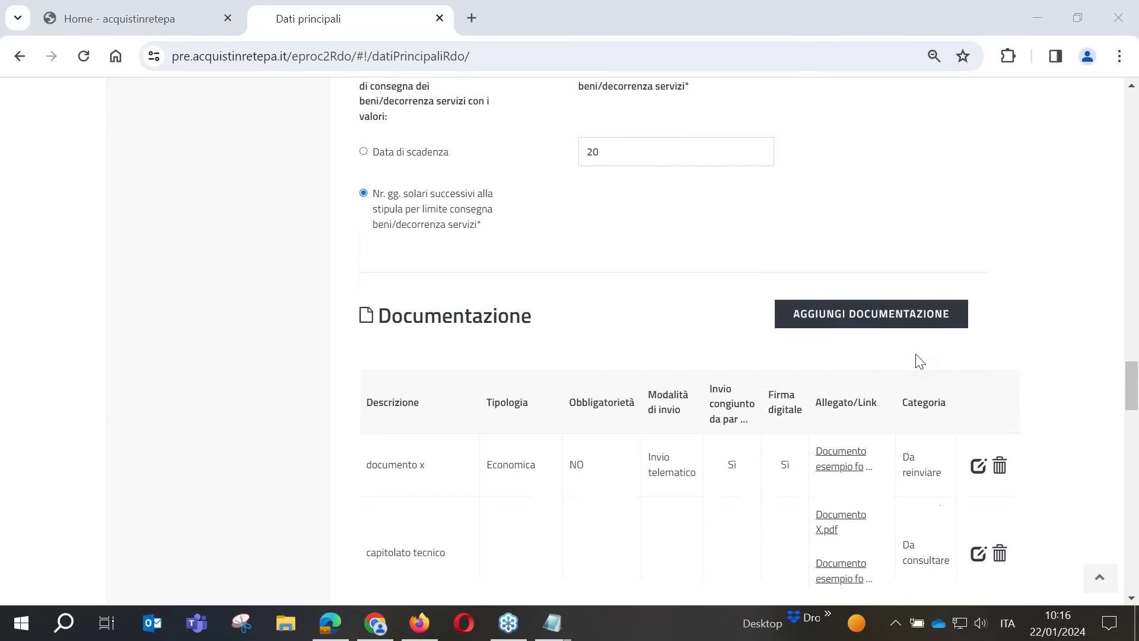
{"action": "scroll", "coordinate": [924, 363], "scroll_direction": "up", "scroll_amount": 15}
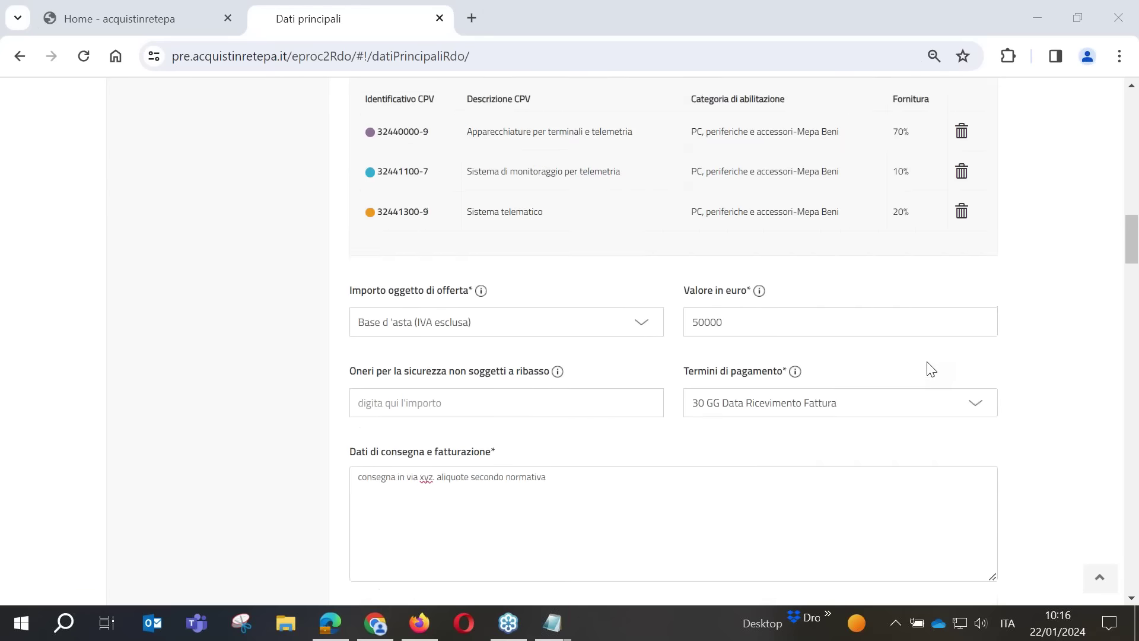
{"action": "scroll", "coordinate": [930, 370], "scroll_direction": "down", "scroll_amount": 5}
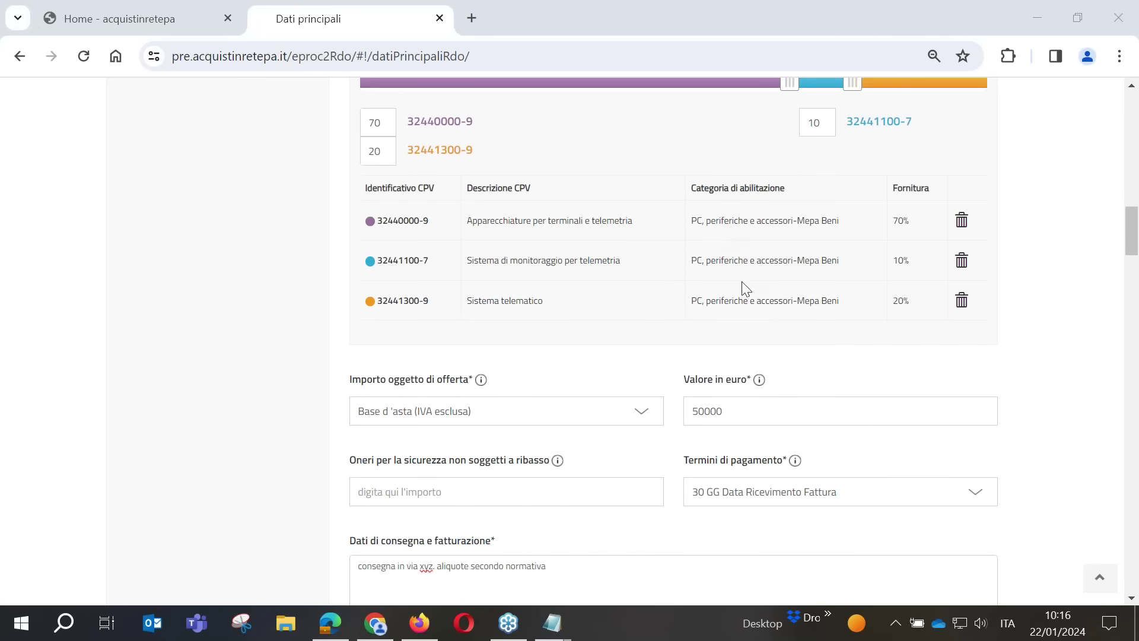
{"action": "scroll", "coordinate": [879, 368], "scroll_direction": "down", "scroll_amount": 10}
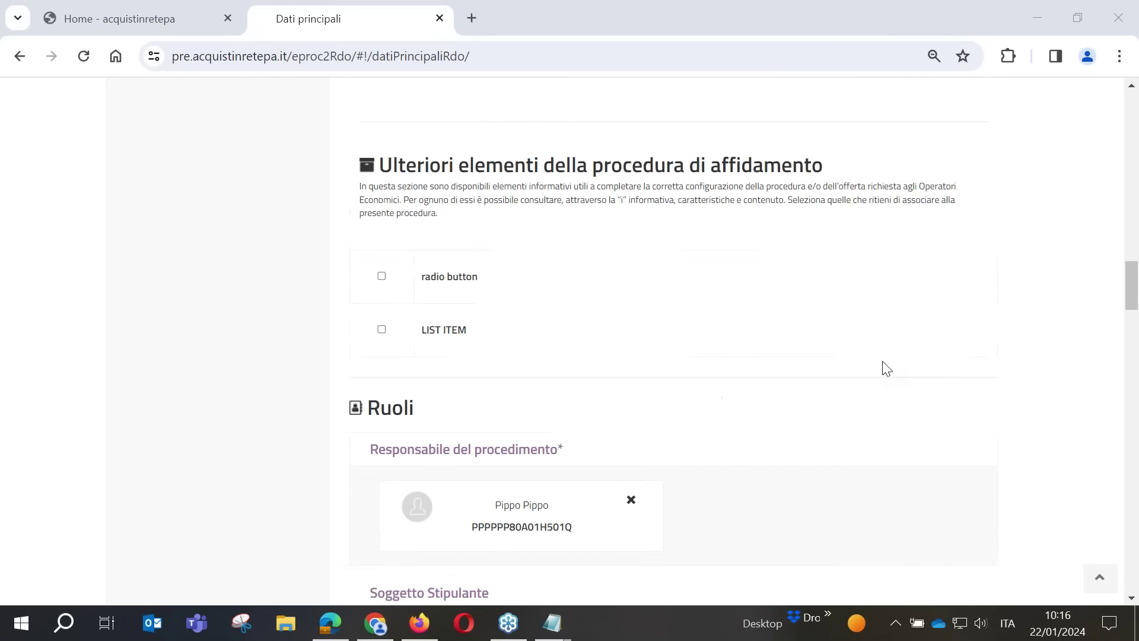
{"action": "scroll", "coordinate": [890, 367], "scroll_direction": "down", "scroll_amount": 20}
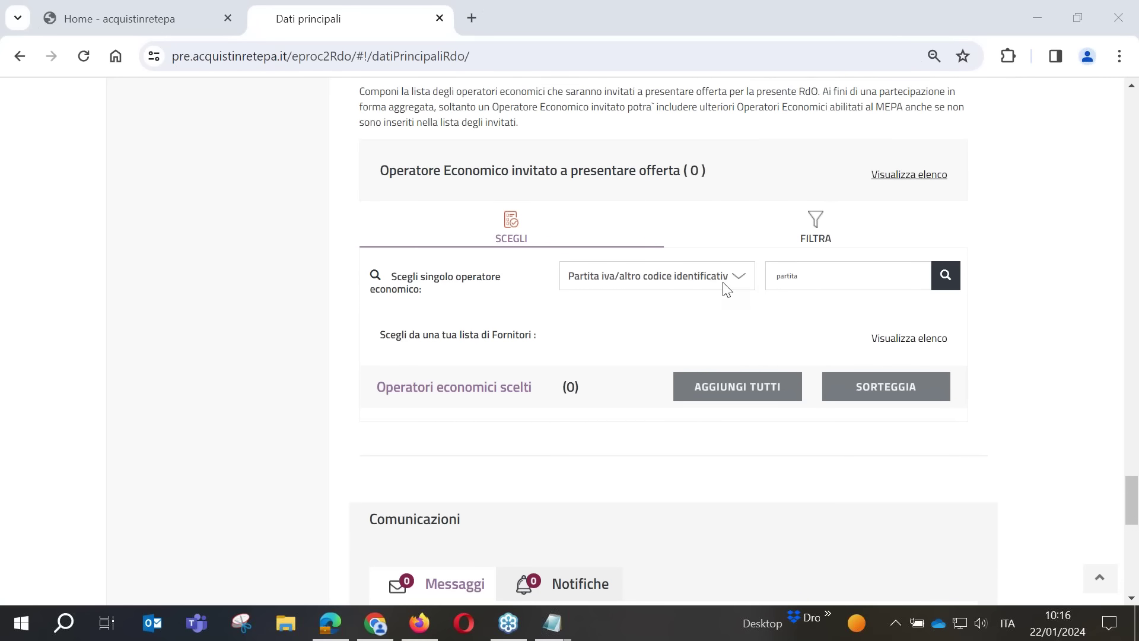
{"action": "left_click", "coordinate": [745, 284]}
{"action": "left_click", "coordinate": [762, 287]}
{"action": "left_click", "coordinate": [949, 284]}
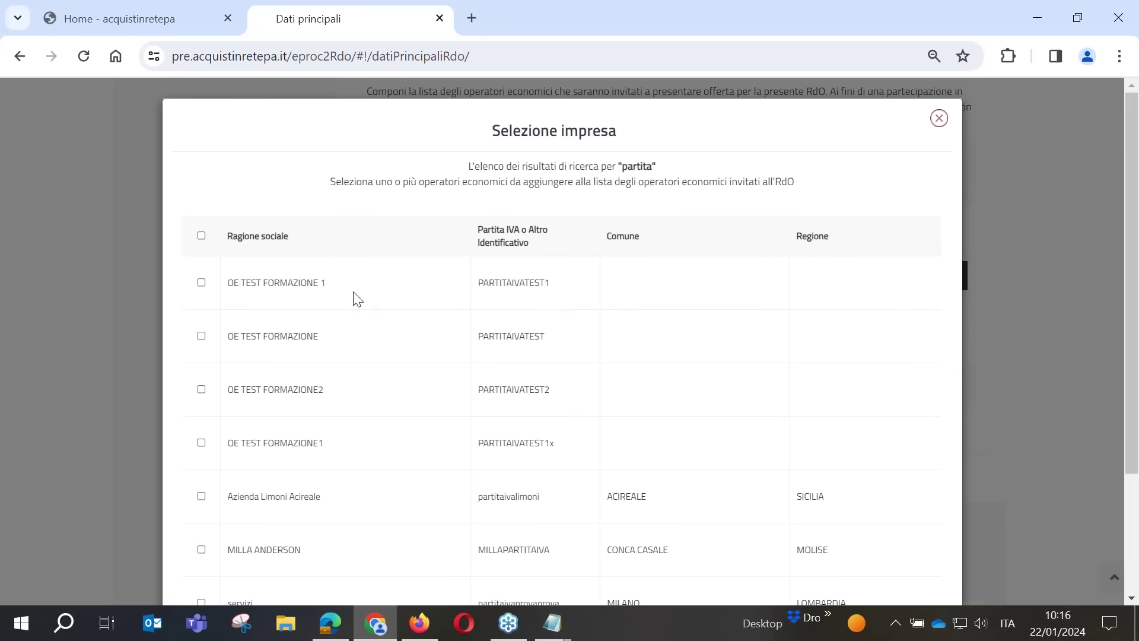
- Select the four OE TEST FORMAZIONE operators and add them to the chosen list
{"action": "left_click", "coordinate": [201, 283]}
{"action": "left_click", "coordinate": [202, 336]}
{"action": "left_click", "coordinate": [201, 443]}
{"action": "left_click", "coordinate": [201, 389]}
{"action": "scroll", "coordinate": [1058, 418], "scroll_direction": "down", "scroll_amount": 2}
{"action": "scroll", "coordinate": [1058, 416], "scroll_direction": "down", "scroll_amount": 1}
{"action": "left_click", "coordinate": [603, 549]}
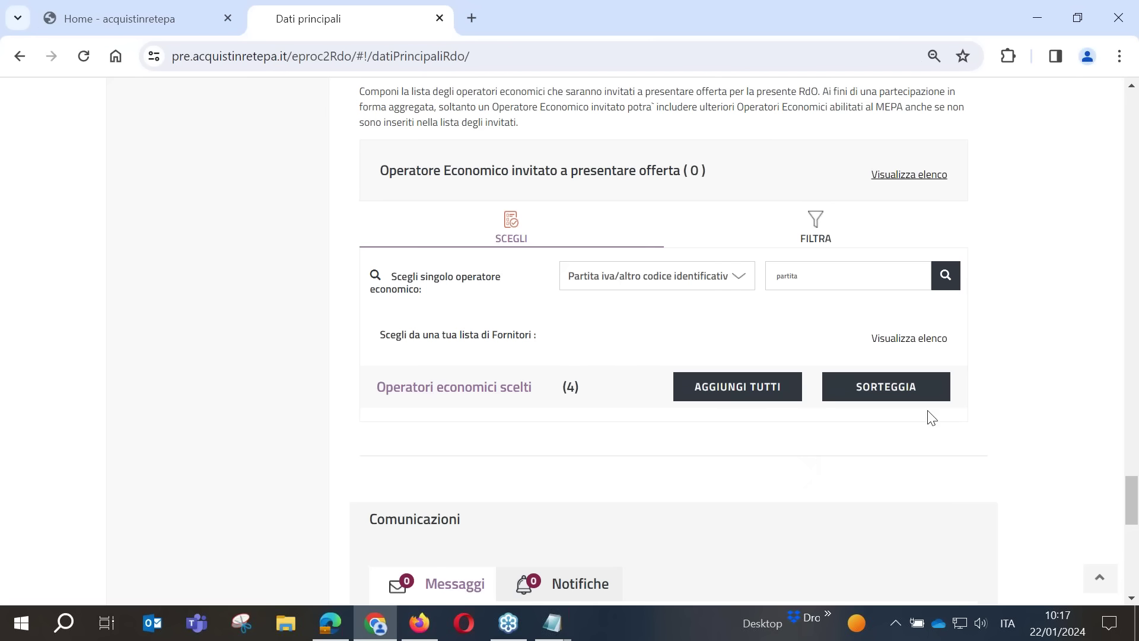
- On the FILTRA tab, add and apply the PNRR commitment filter set to SI
{"action": "left_click", "coordinate": [817, 235]}
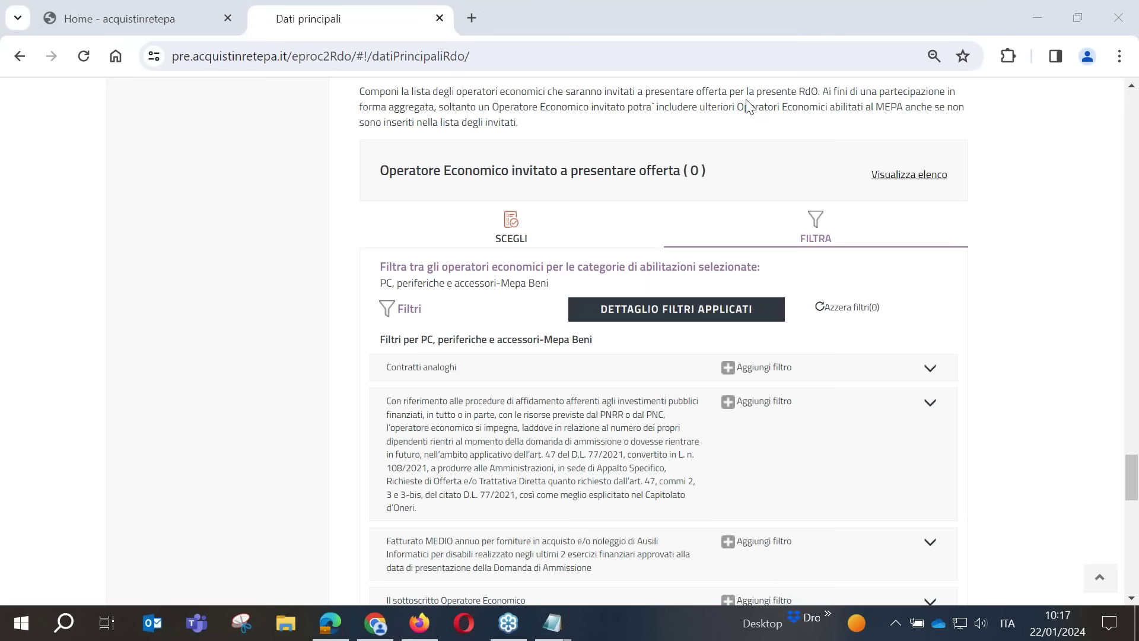
{"action": "scroll", "coordinate": [982, 267], "scroll_direction": "down", "scroll_amount": 5}
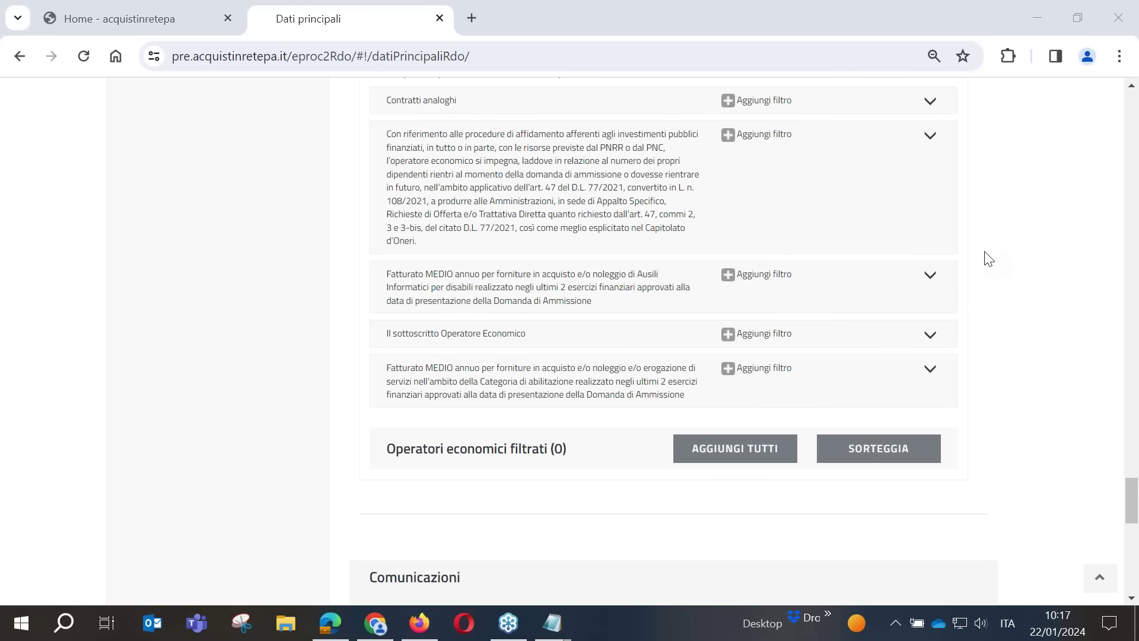
{"action": "scroll", "coordinate": [988, 259], "scroll_direction": "up", "scroll_amount": 2}
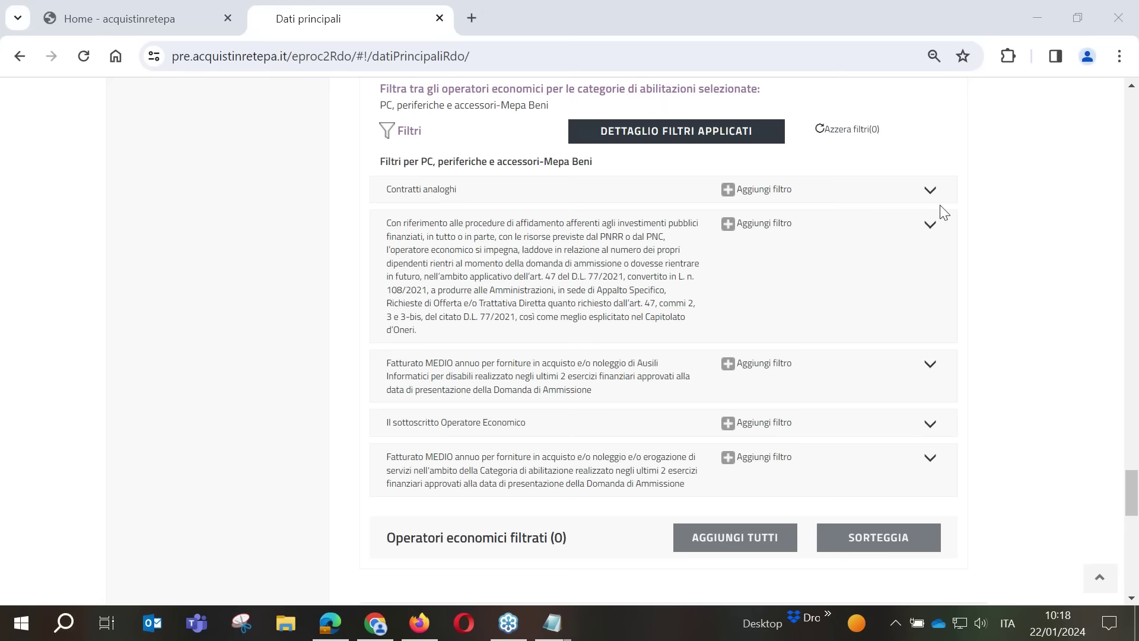
{"action": "left_click", "coordinate": [933, 233]}
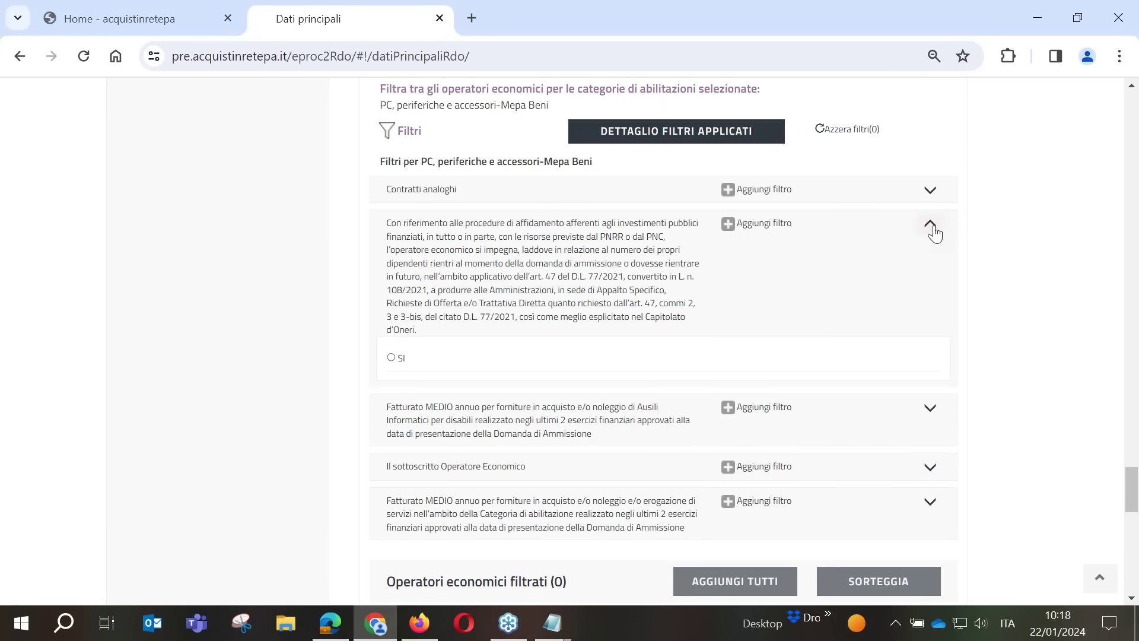
{"action": "left_click", "coordinate": [929, 412]}
{"action": "scroll", "coordinate": [919, 415], "scroll_direction": "down", "scroll_amount": 3}
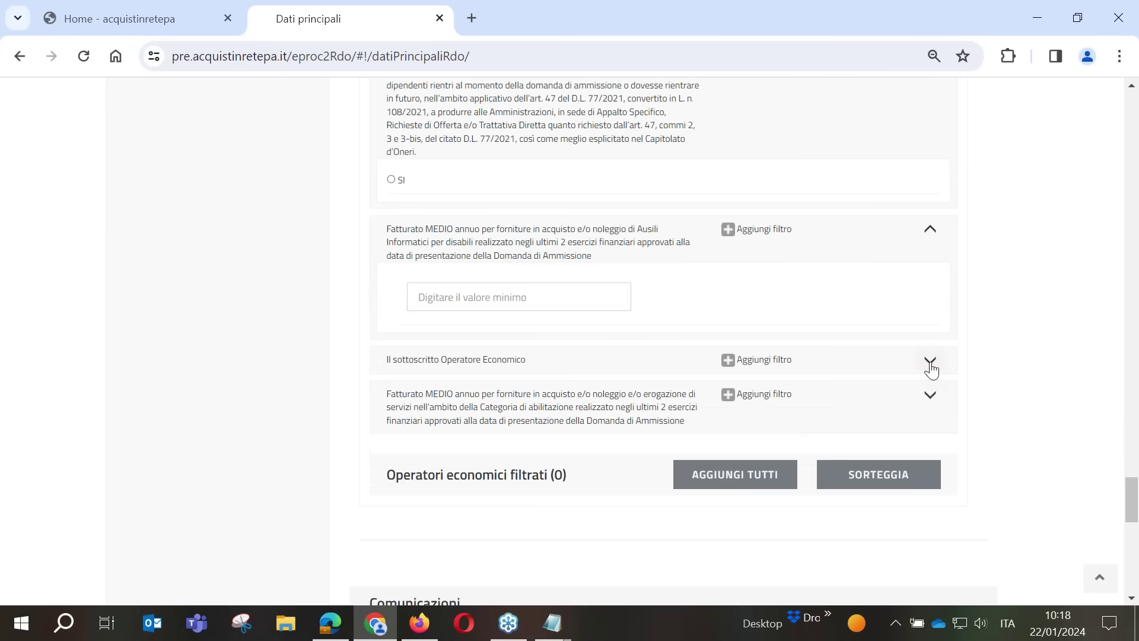
{"action": "left_click", "coordinate": [930, 362]}
{"action": "scroll", "coordinate": [812, 332], "scroll_direction": "up", "scroll_amount": 5}
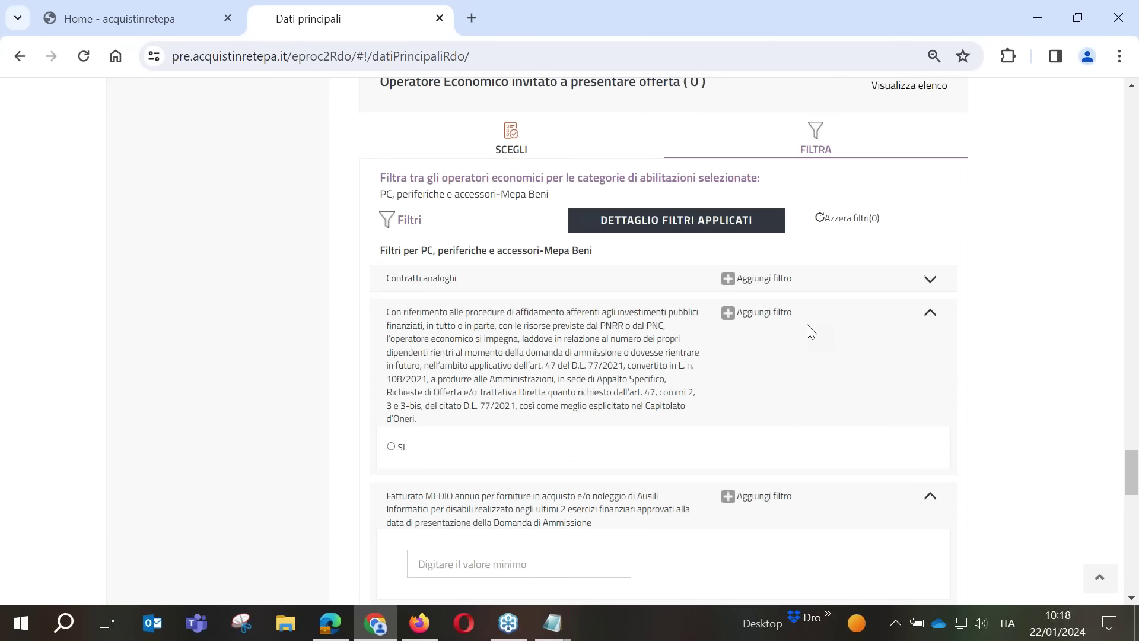
{"action": "left_click", "coordinate": [402, 447]}
{"action": "left_click", "coordinate": [730, 315]}
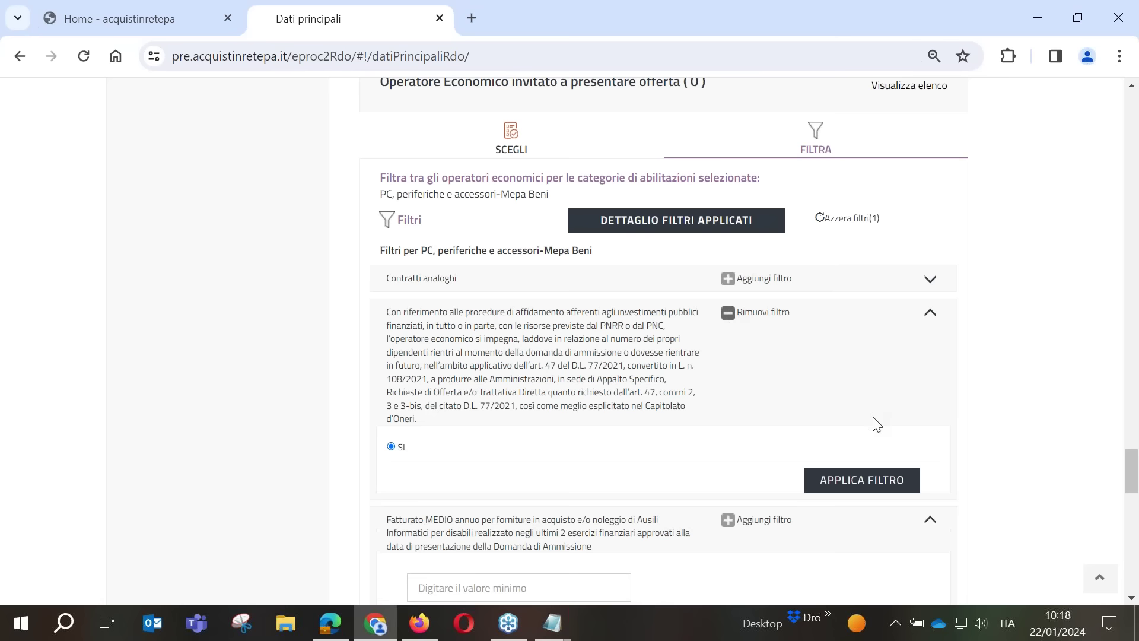
{"action": "left_click", "coordinate": [867, 481]}
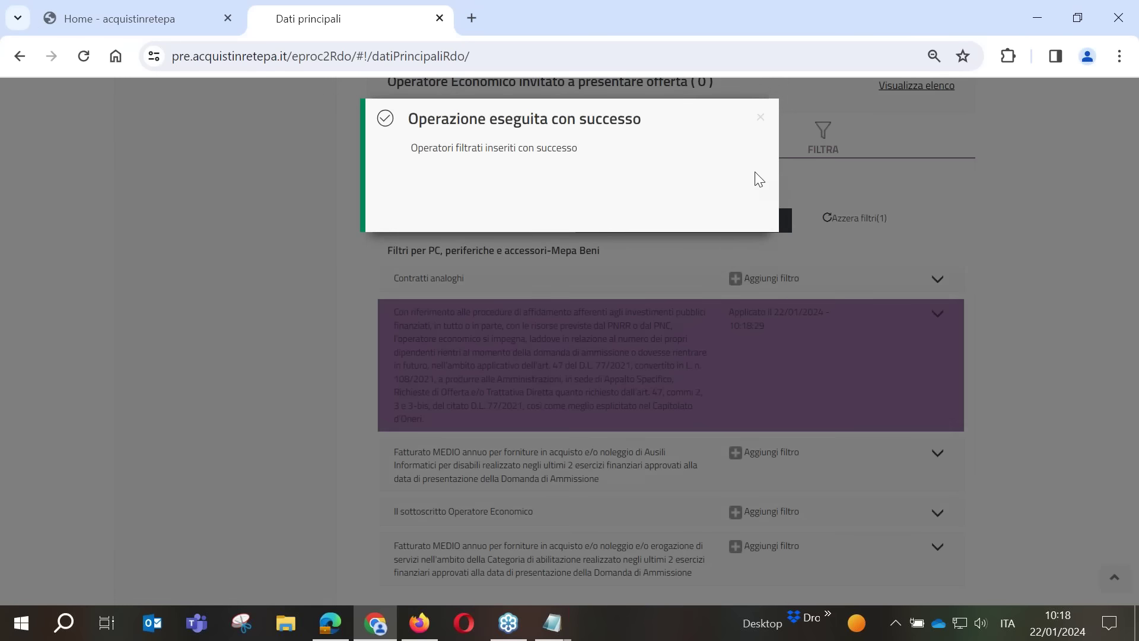
{"action": "left_click", "coordinate": [760, 117]}
- Add and apply the Il sottoscritto Operatore Economico activity-scope declaration filter
{"action": "scroll", "coordinate": [1074, 421], "scroll_direction": "down", "scroll_amount": 1}
{"action": "scroll", "coordinate": [1062, 403], "scroll_direction": "down", "scroll_amount": 2}
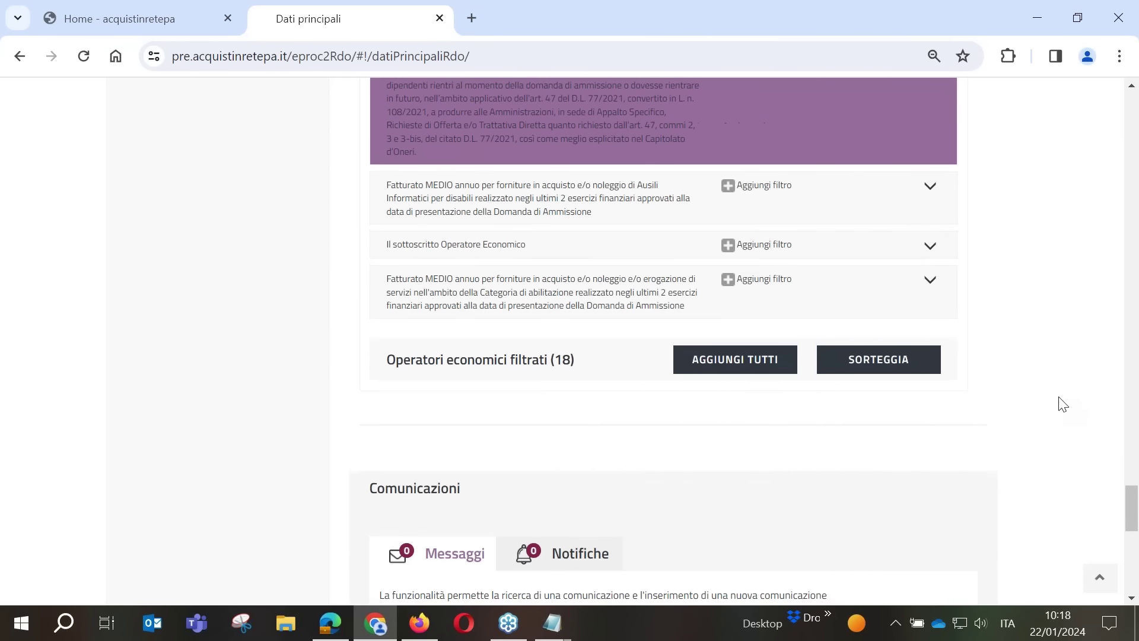
{"action": "scroll", "coordinate": [1009, 401], "scroll_direction": "up", "scroll_amount": 1}
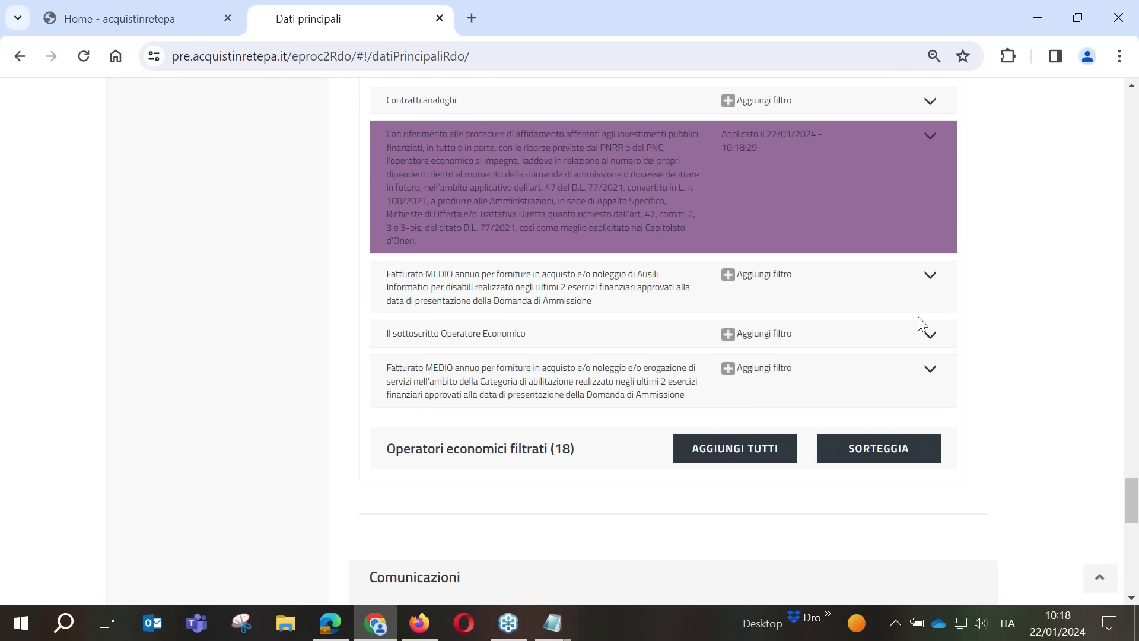
{"action": "left_click", "coordinate": [929, 334]}
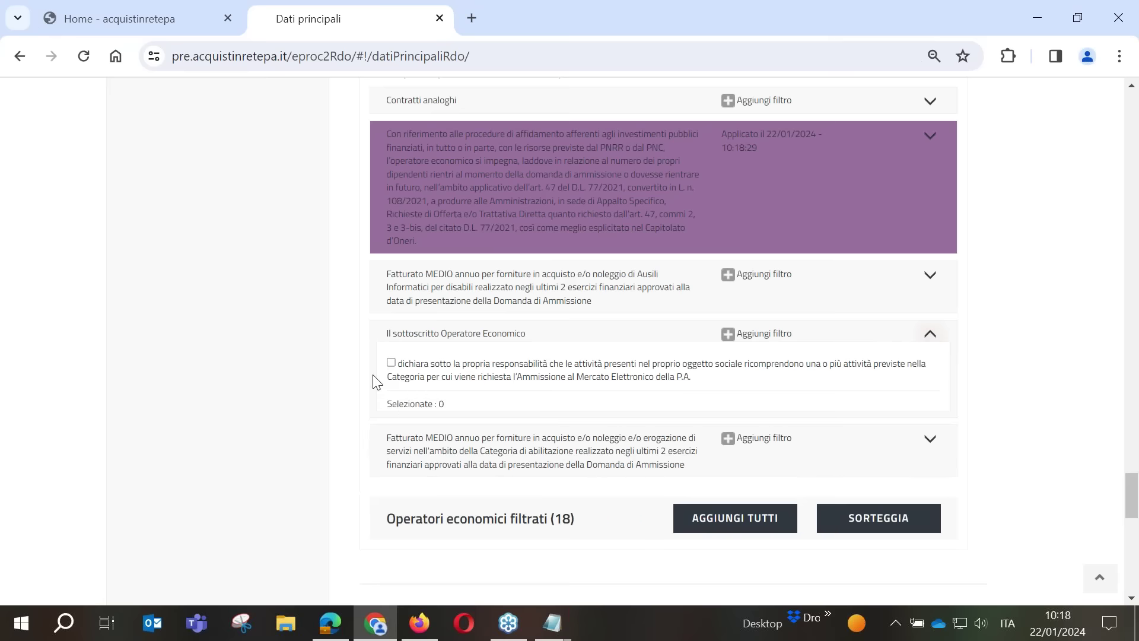
{"action": "left_click", "coordinate": [391, 363]}
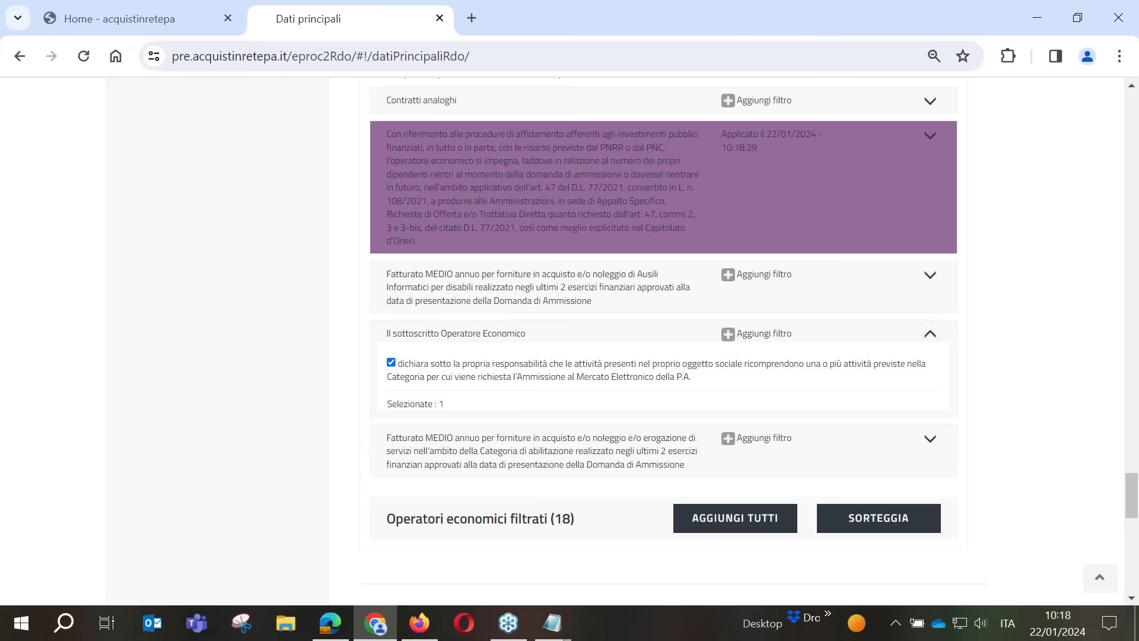
{"action": "left_click", "coordinate": [727, 336]}
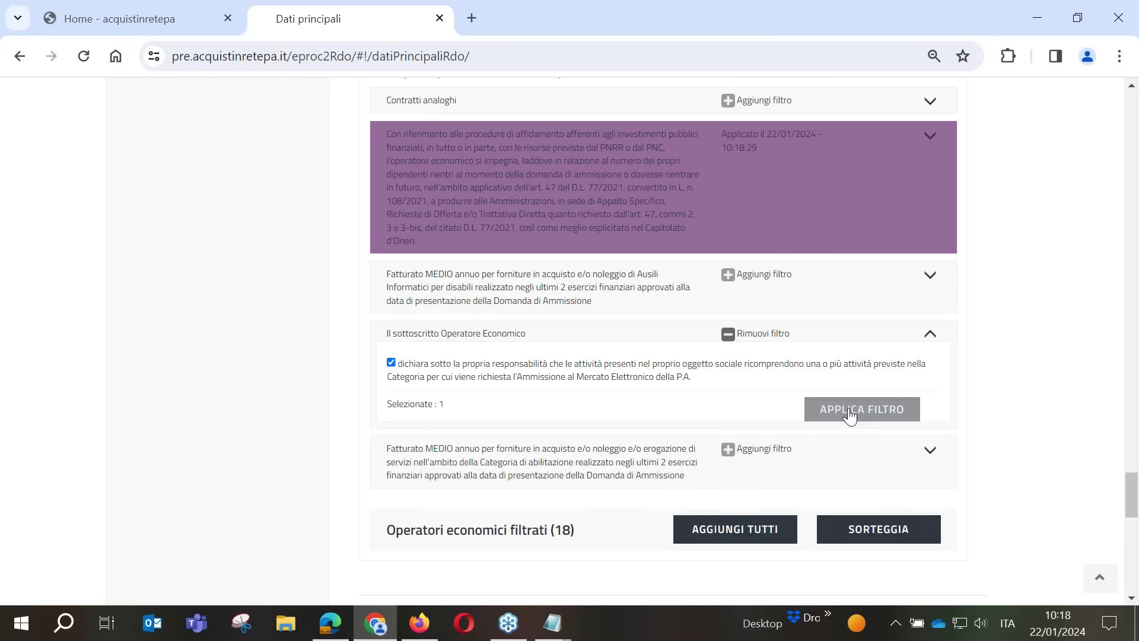
{"action": "left_click", "coordinate": [861, 409]}
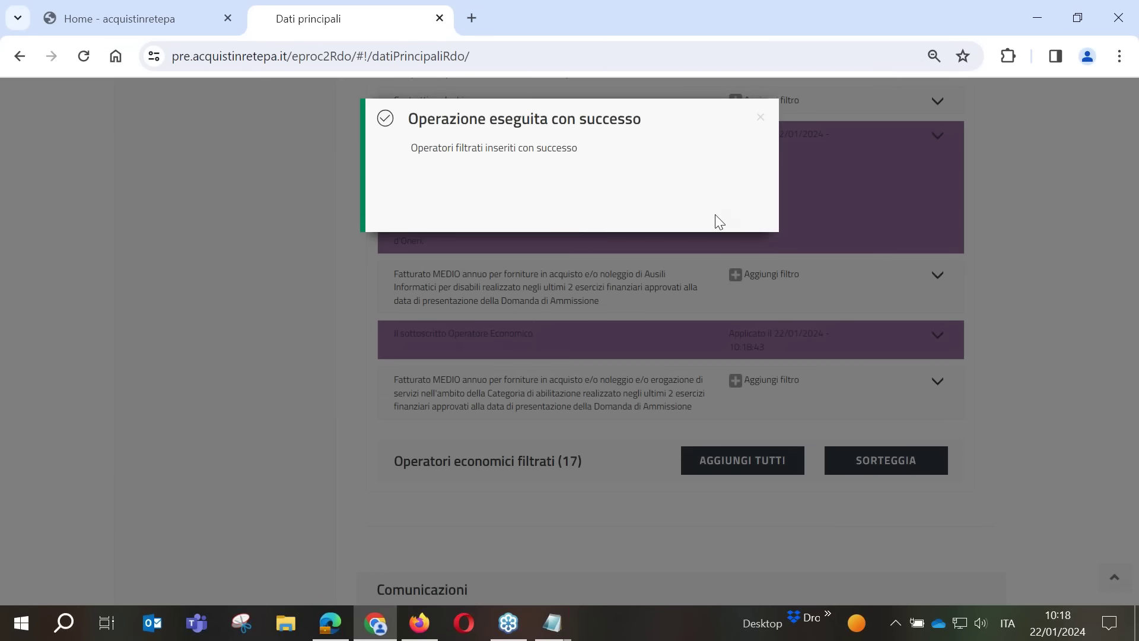
{"action": "left_click", "coordinate": [757, 119]}
- Review the applied filters (17 operators remaining) and return to SCEGLI with four operators chosen
{"action": "scroll", "coordinate": [653, 326], "scroll_direction": "up", "scroll_amount": 5}
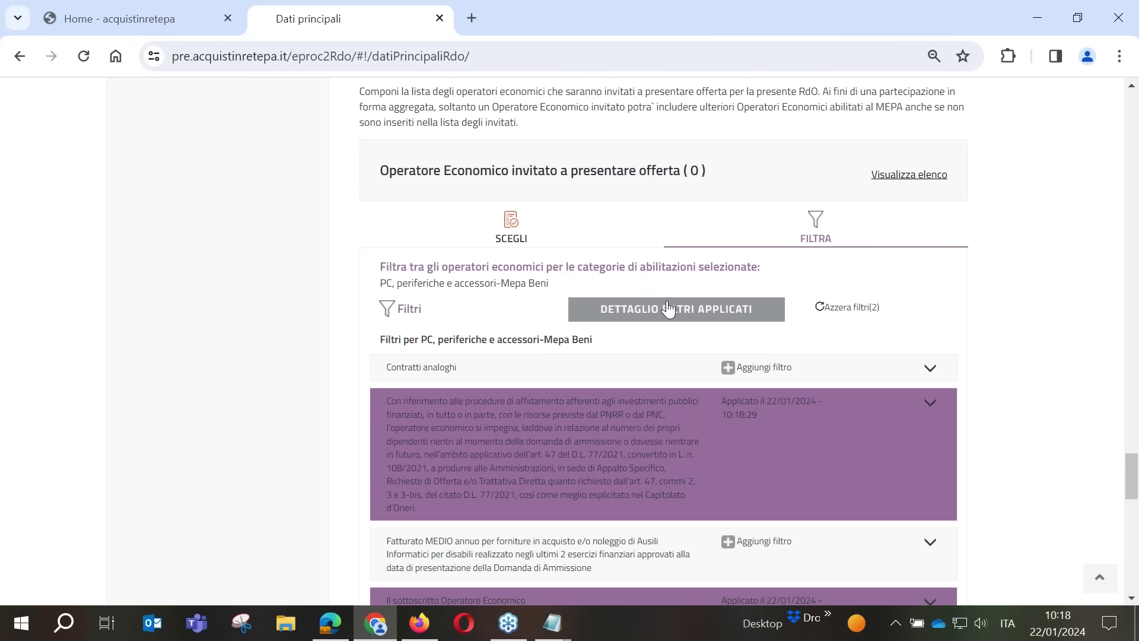
{"action": "scroll", "coordinate": [678, 306], "scroll_direction": "down", "scroll_amount": 5}
{"action": "scroll", "coordinate": [682, 285], "scroll_direction": "up", "scroll_amount": 4}
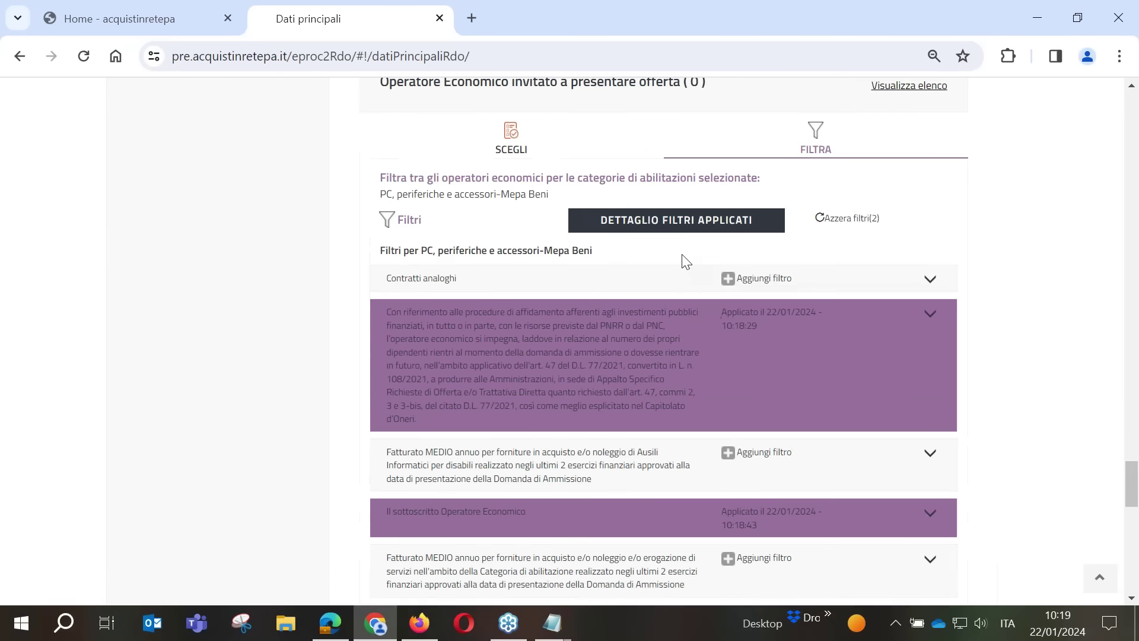
{"action": "left_click", "coordinate": [693, 225]}
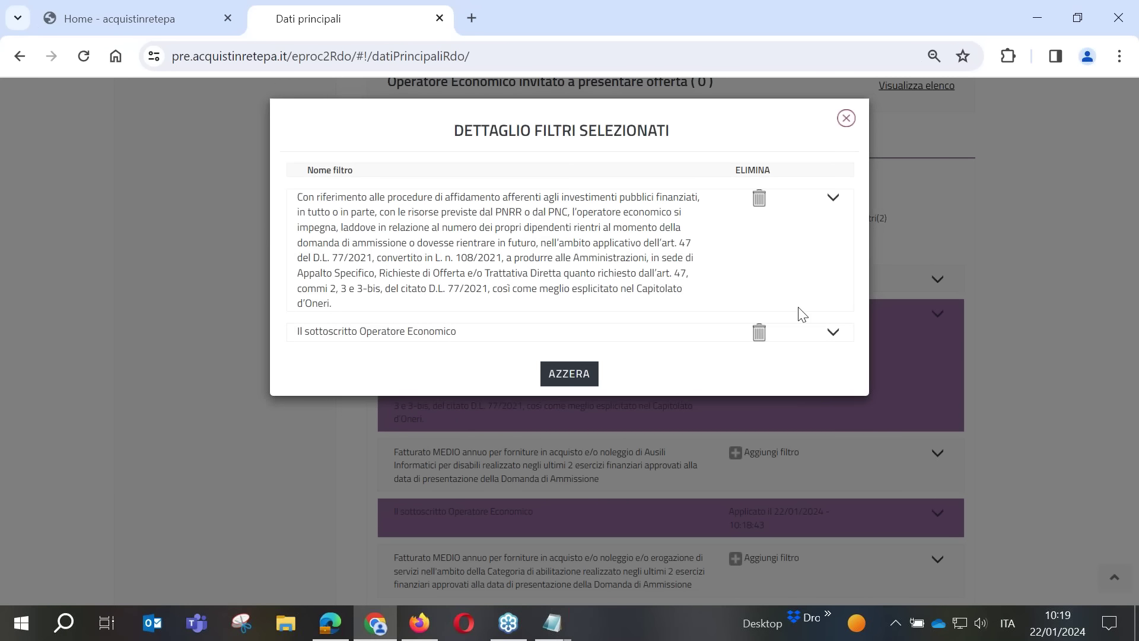
{"action": "left_click", "coordinate": [845, 119]}
{"action": "scroll", "coordinate": [926, 261], "scroll_direction": "up", "scroll_amount": 10}
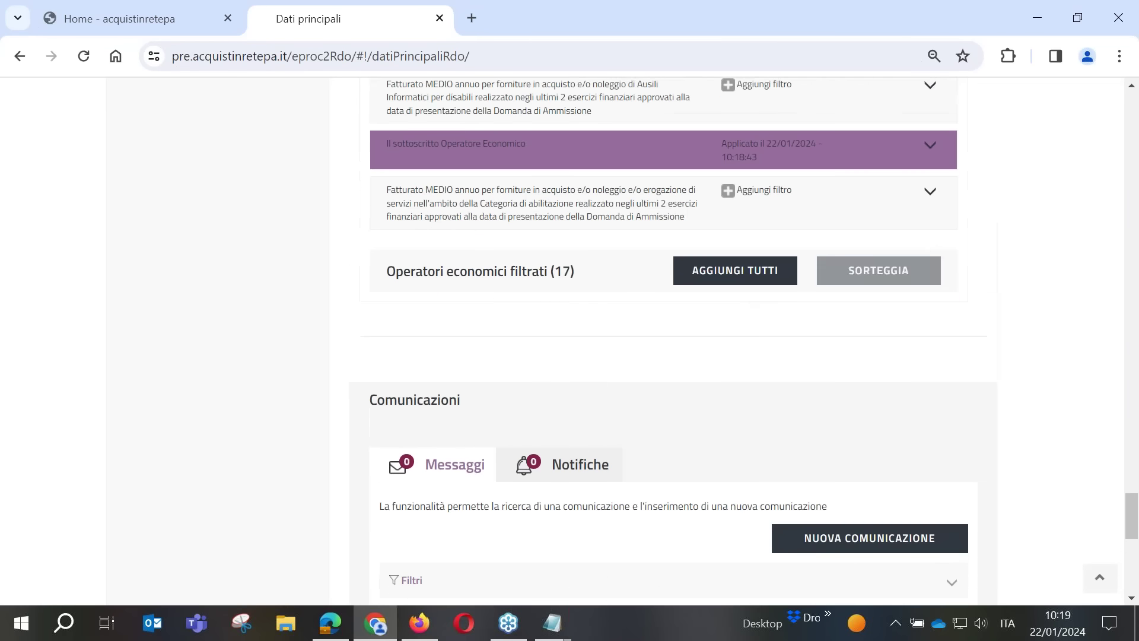
{"action": "scroll", "coordinate": [819, 321], "scroll_direction": "up", "scroll_amount": 2}
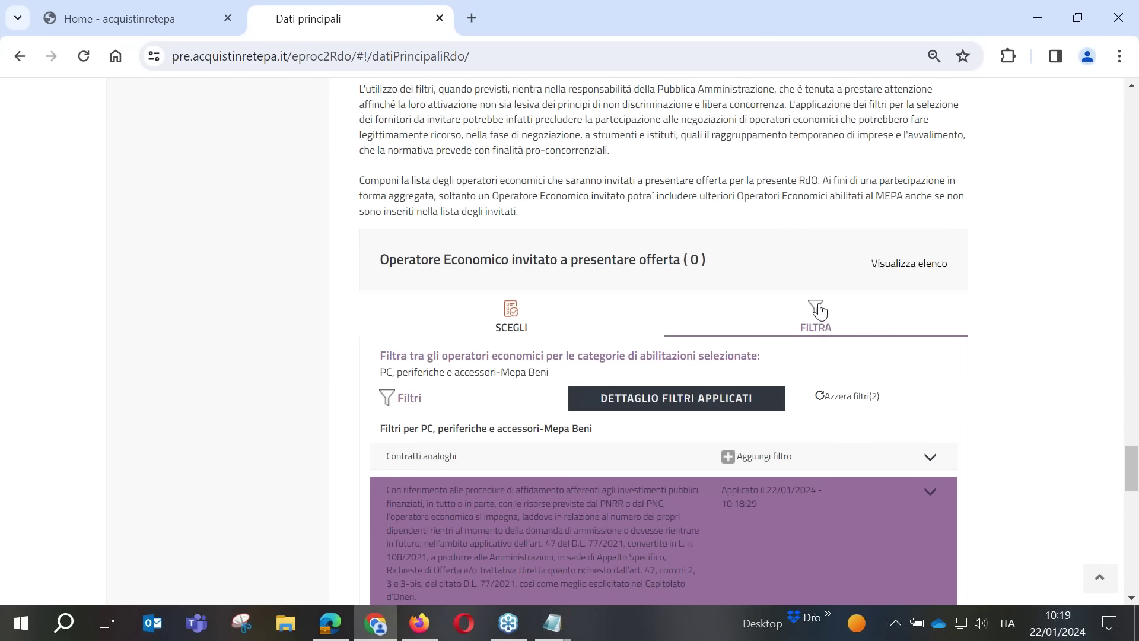
{"action": "scroll", "coordinate": [876, 451], "scroll_direction": "down", "scroll_amount": 6}
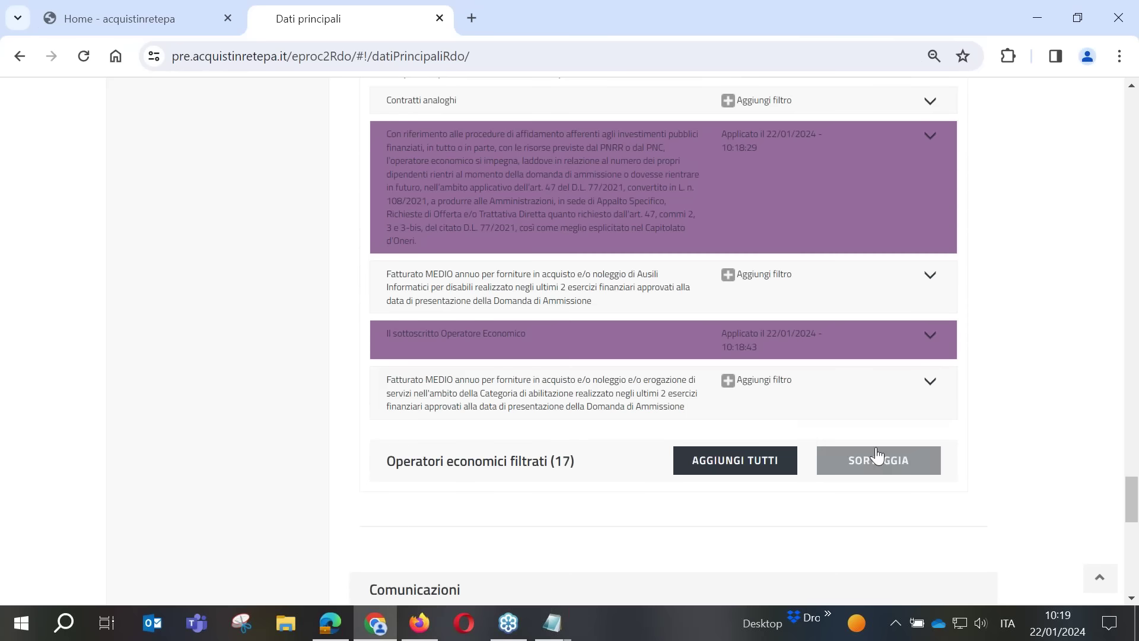
{"action": "scroll", "coordinate": [877, 449], "scroll_direction": "up", "scroll_amount": 7}
{"action": "left_click", "coordinate": [504, 411]}
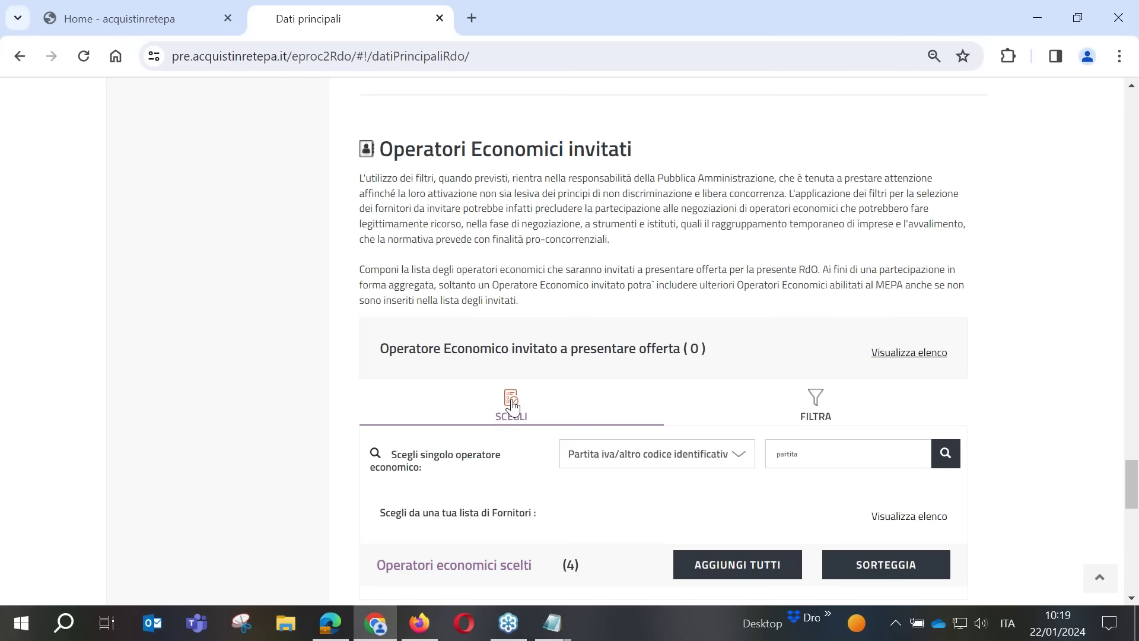
- Invite all four chosen operators to submit offers and check the invited-operators list
{"action": "scroll", "coordinate": [594, 350], "scroll_direction": "down", "scroll_amount": 3}
{"action": "left_click", "coordinate": [730, 483]}
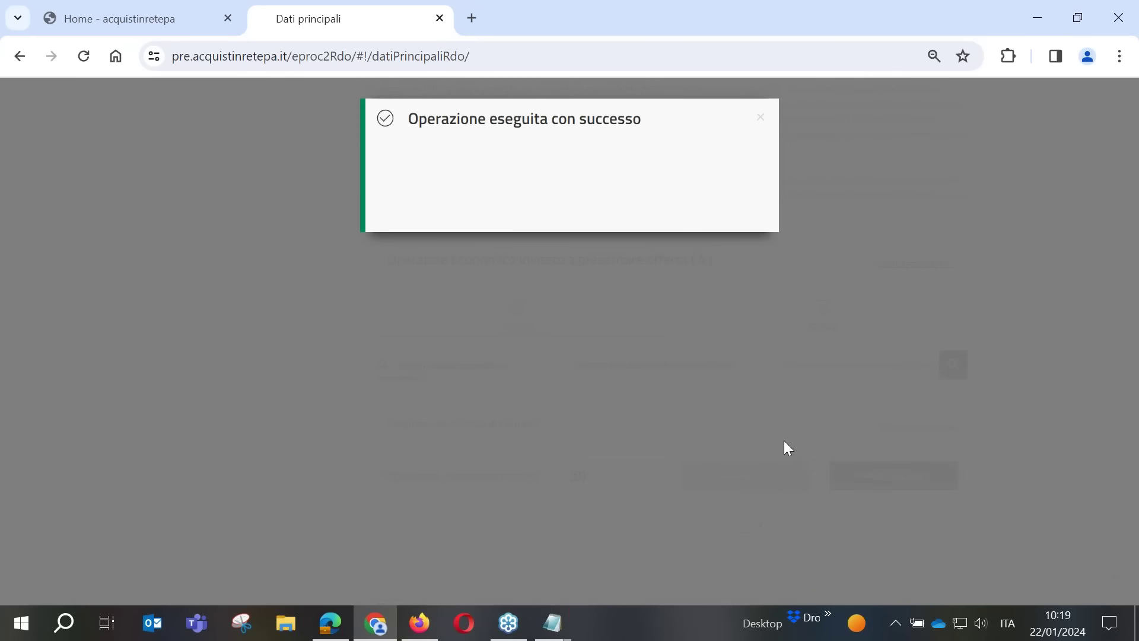
{"action": "left_click", "coordinate": [763, 121]}
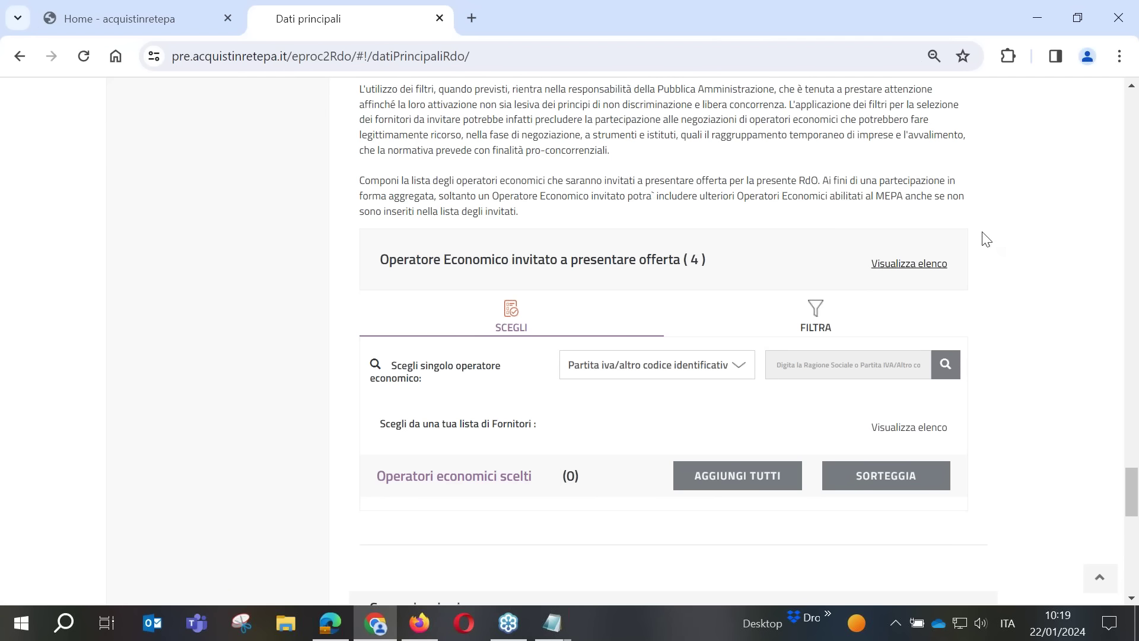
{"action": "left_click", "coordinate": [905, 264]}
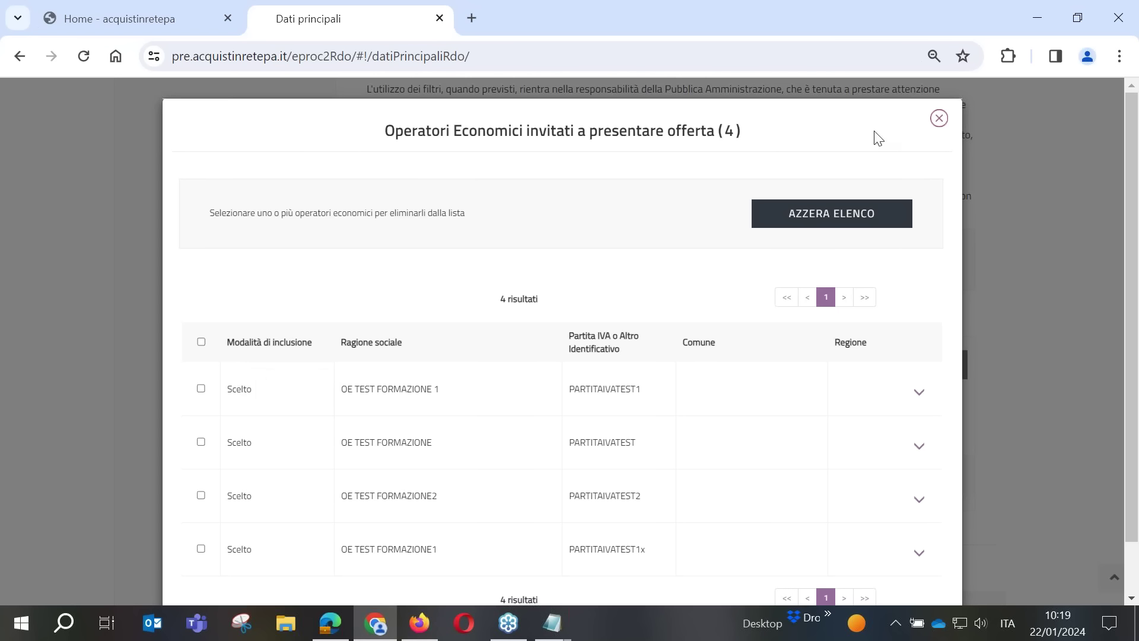
{"action": "left_click", "coordinate": [969, 260]}
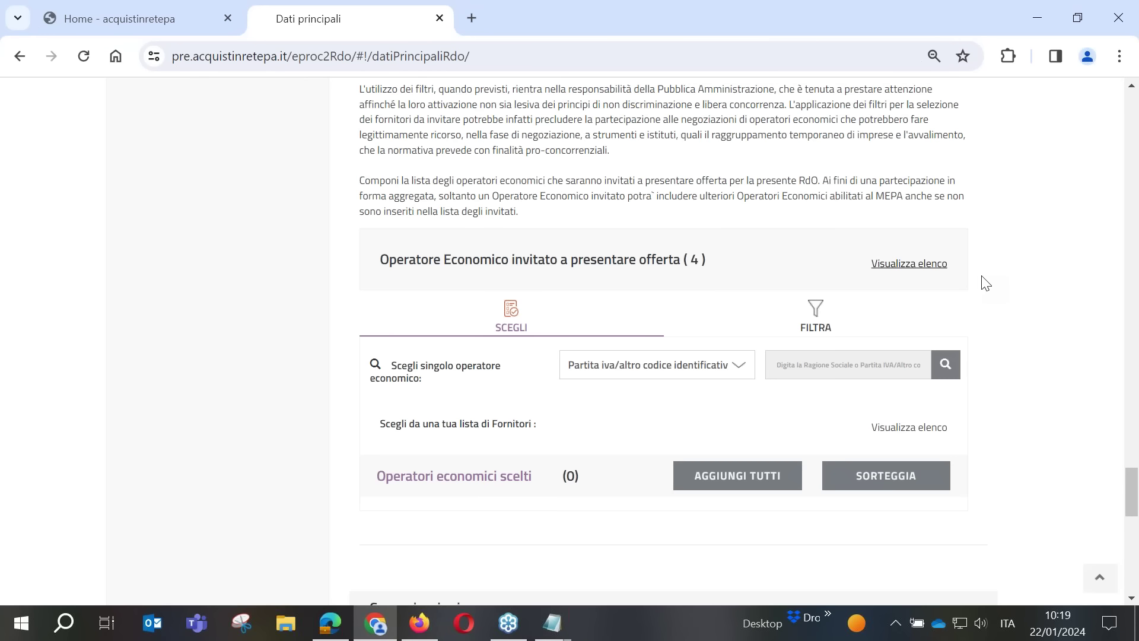
- Save the RdO draft, last saved 22/01/2024 10:20, and dismiss the confirmation
{"action": "scroll", "coordinate": [985, 285], "scroll_direction": "up", "scroll_amount": 6}
{"action": "scroll", "coordinate": [982, 296], "scroll_direction": "up", "scroll_amount": 20}
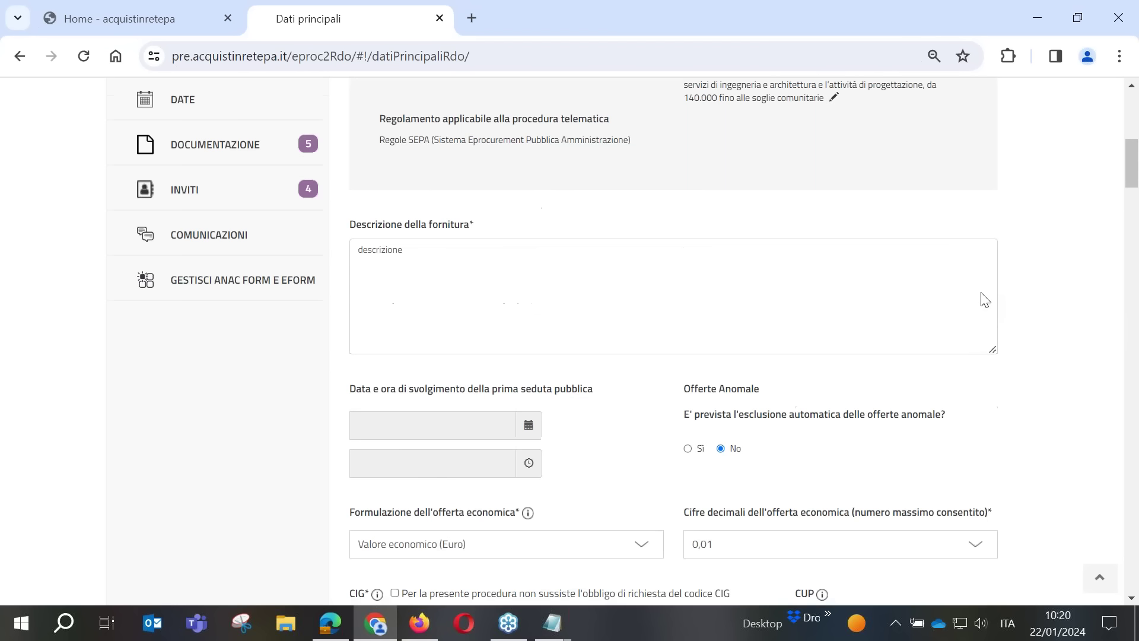
{"action": "scroll", "coordinate": [985, 300], "scroll_direction": "up", "scroll_amount": 9}
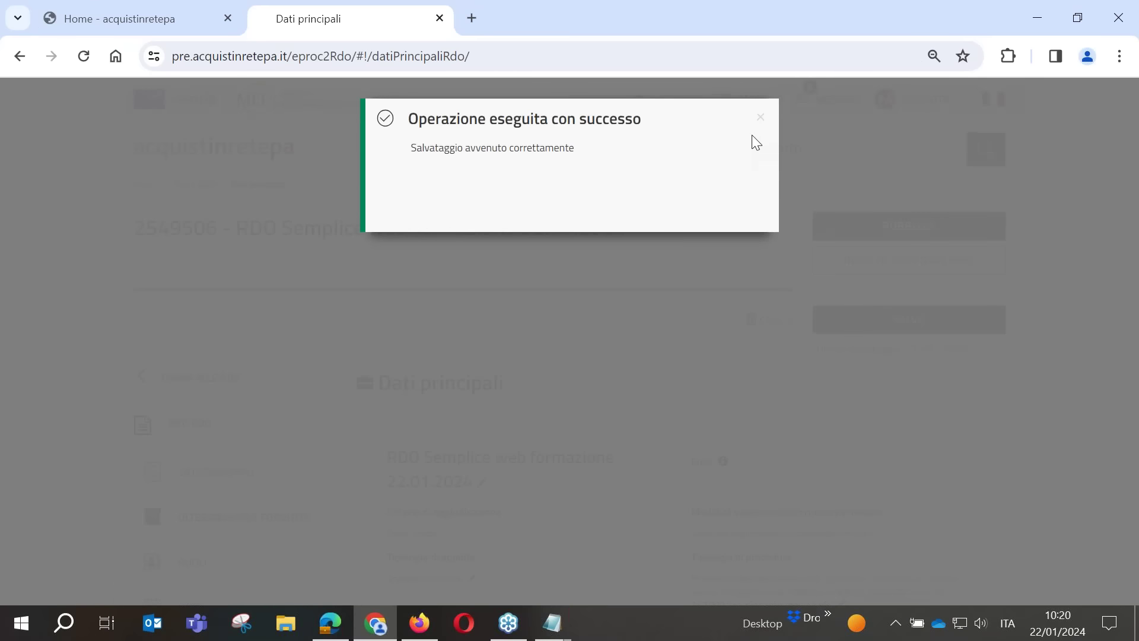
{"action": "left_click", "coordinate": [760, 118]}
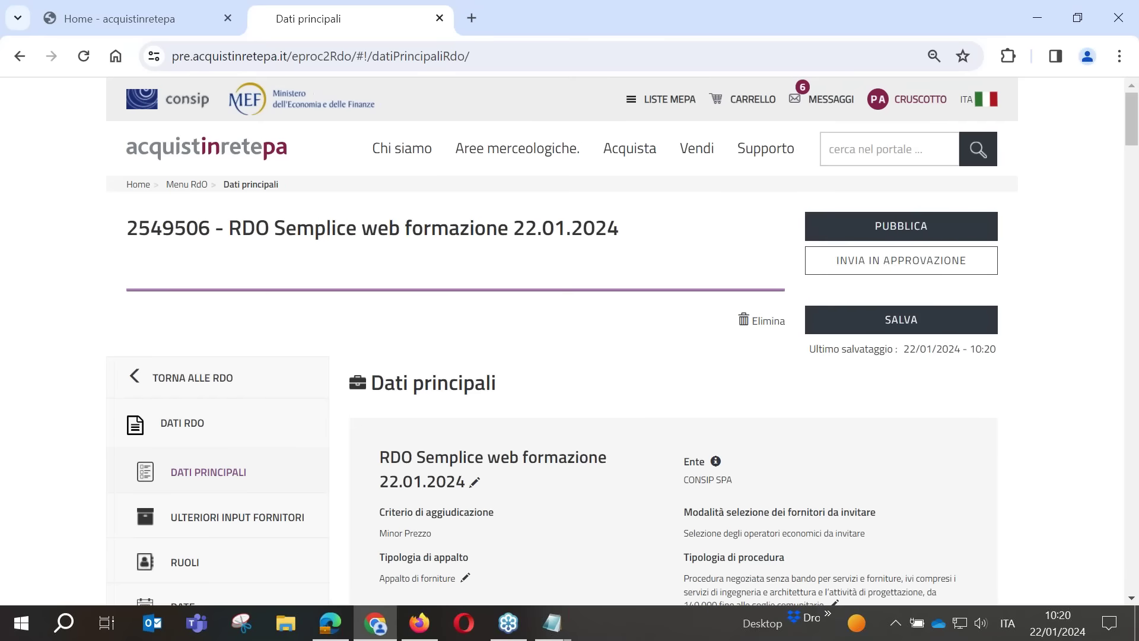
- Review the RdO 2549506 sections, showing 5 documentation items and 4 invites
{"action": "scroll", "coordinate": [839, 397], "scroll_direction": "down", "scroll_amount": 15}
{"action": "scroll", "coordinate": [840, 391], "scroll_direction": "down", "scroll_amount": 9}
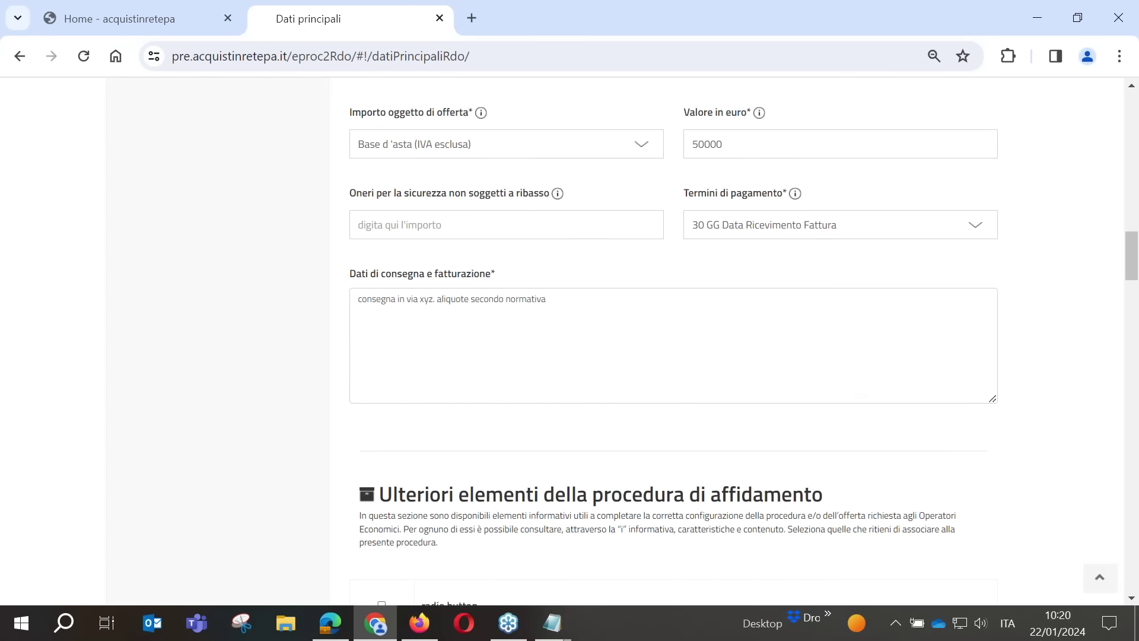
{"action": "scroll", "coordinate": [839, 382], "scroll_direction": "down", "scroll_amount": 10}
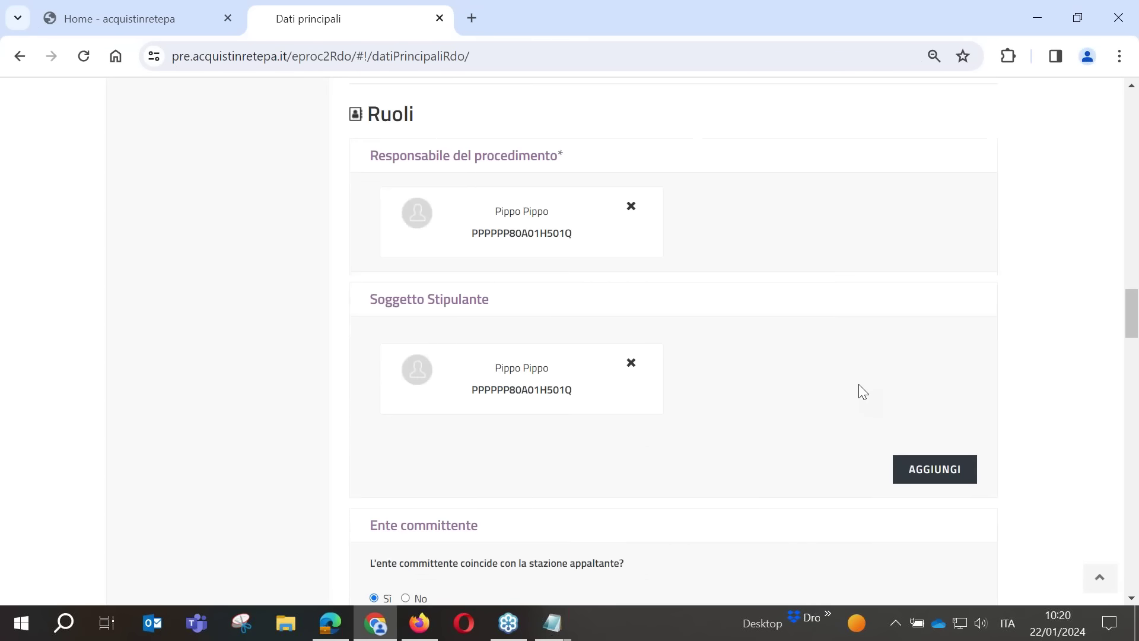
{"action": "scroll", "coordinate": [860, 385], "scroll_direction": "down", "scroll_amount": 5}
{"action": "scroll", "coordinate": [861, 389], "scroll_direction": "down", "scroll_amount": 4}
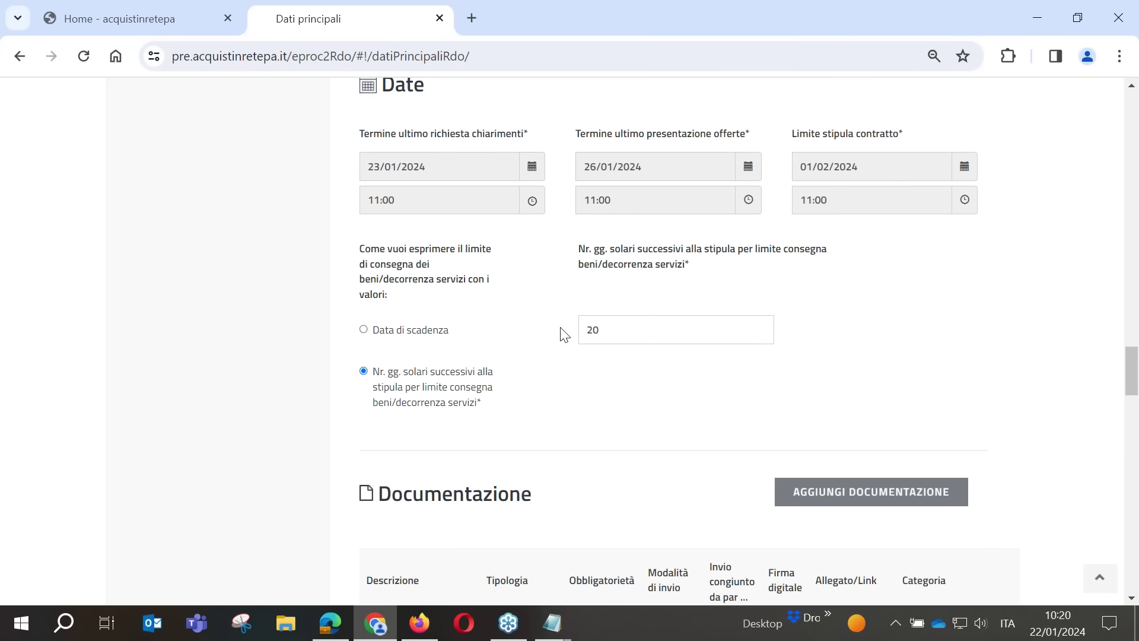
{"action": "scroll", "coordinate": [577, 333], "scroll_direction": "down", "scroll_amount": 5}
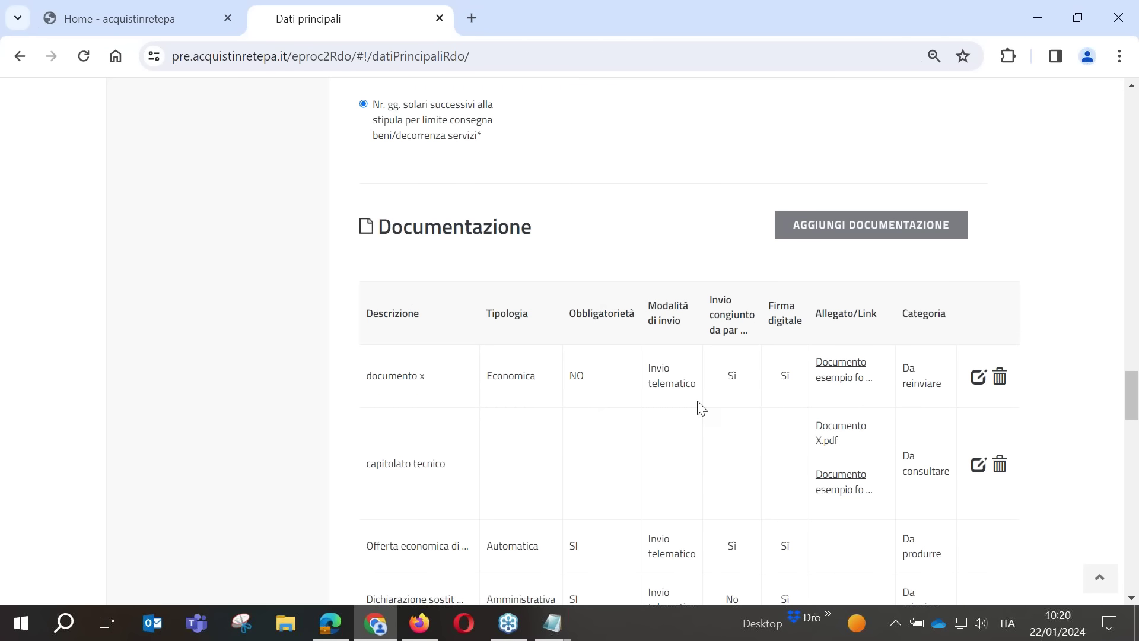
{"action": "scroll", "coordinate": [719, 331], "scroll_direction": "down", "scroll_amount": 2}
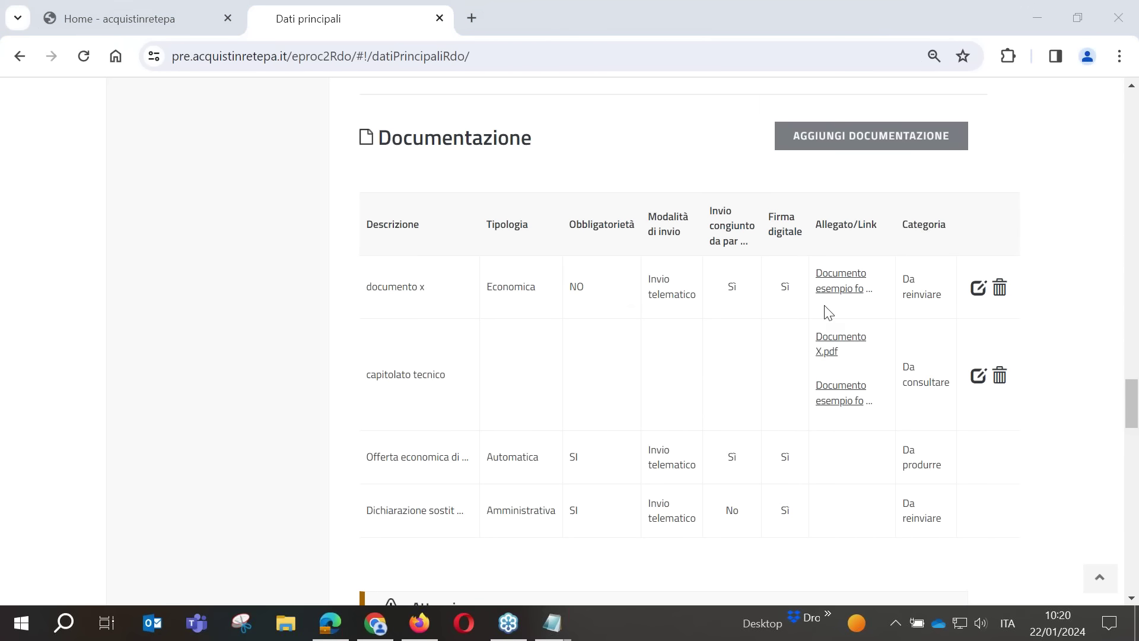
{"action": "scroll", "coordinate": [821, 310], "scroll_direction": "up", "scroll_amount": 15}
{"action": "scroll", "coordinate": [771, 379], "scroll_direction": "up", "scroll_amount": 10}
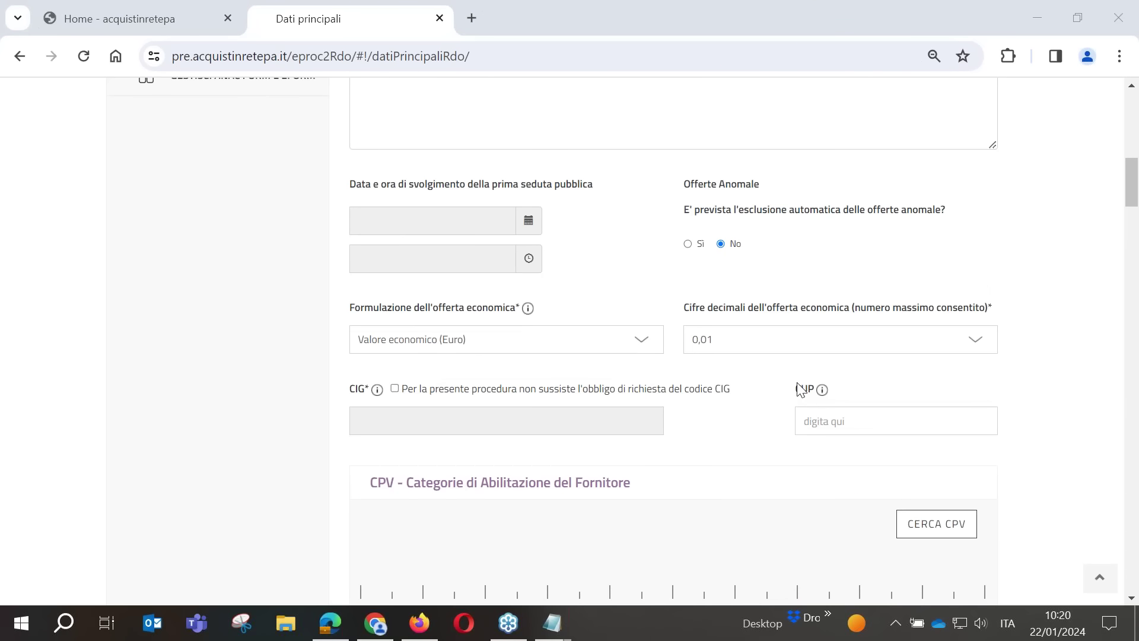
{"action": "scroll", "coordinate": [803, 385], "scroll_direction": "up", "scroll_amount": 10}
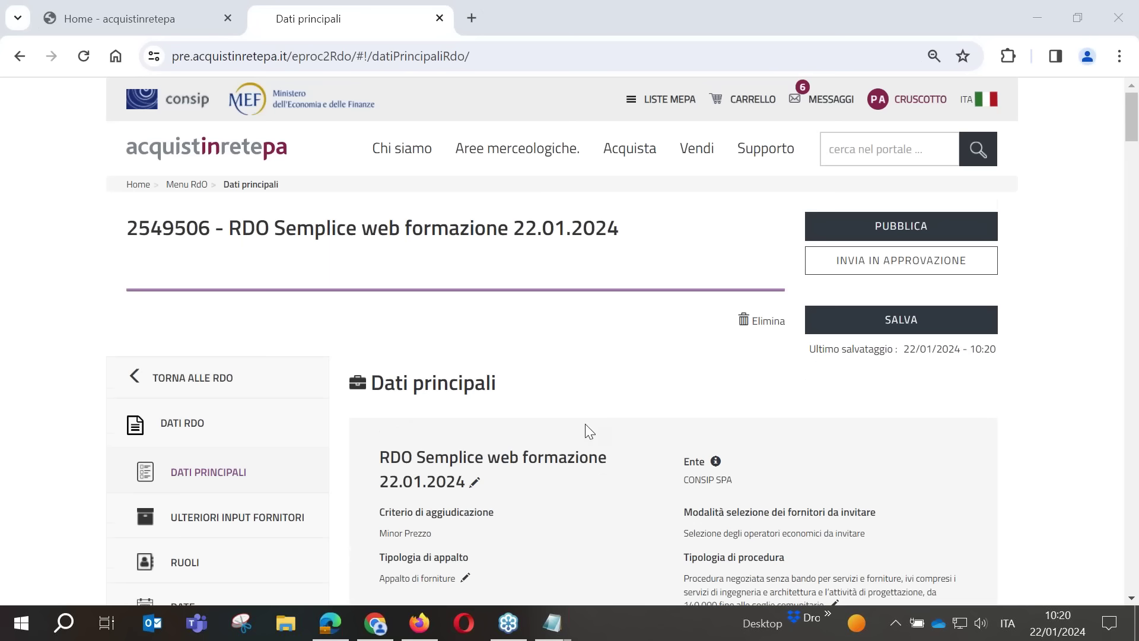
{"action": "scroll", "coordinate": [586, 414], "scroll_direction": "down", "scroll_amount": 10}
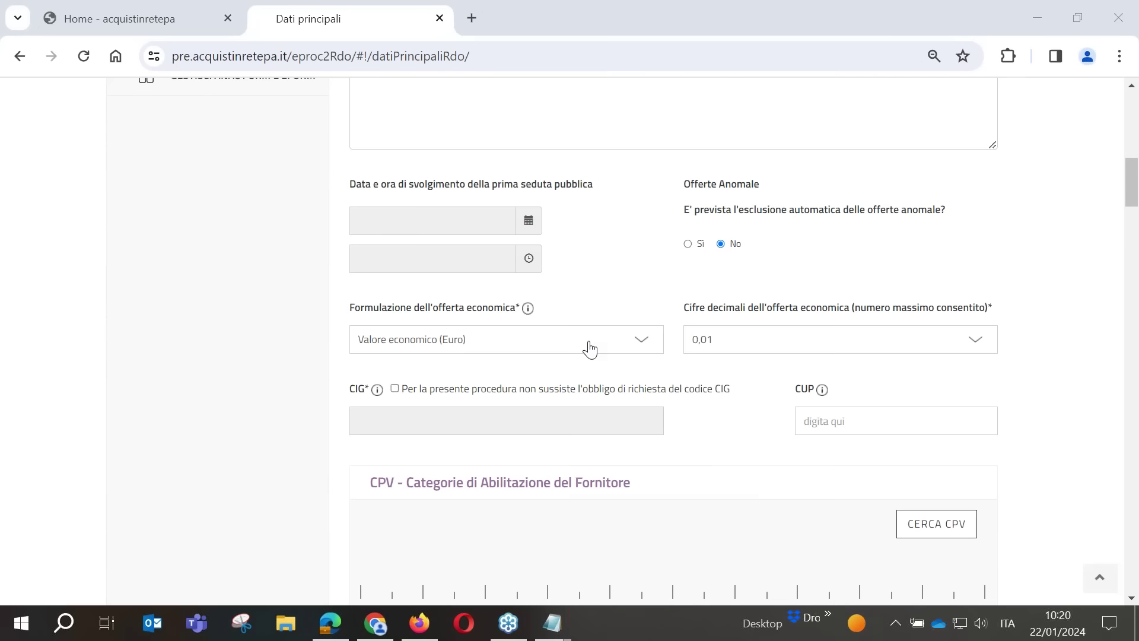
{"action": "scroll", "coordinate": [590, 350], "scroll_direction": "down", "scroll_amount": 10}
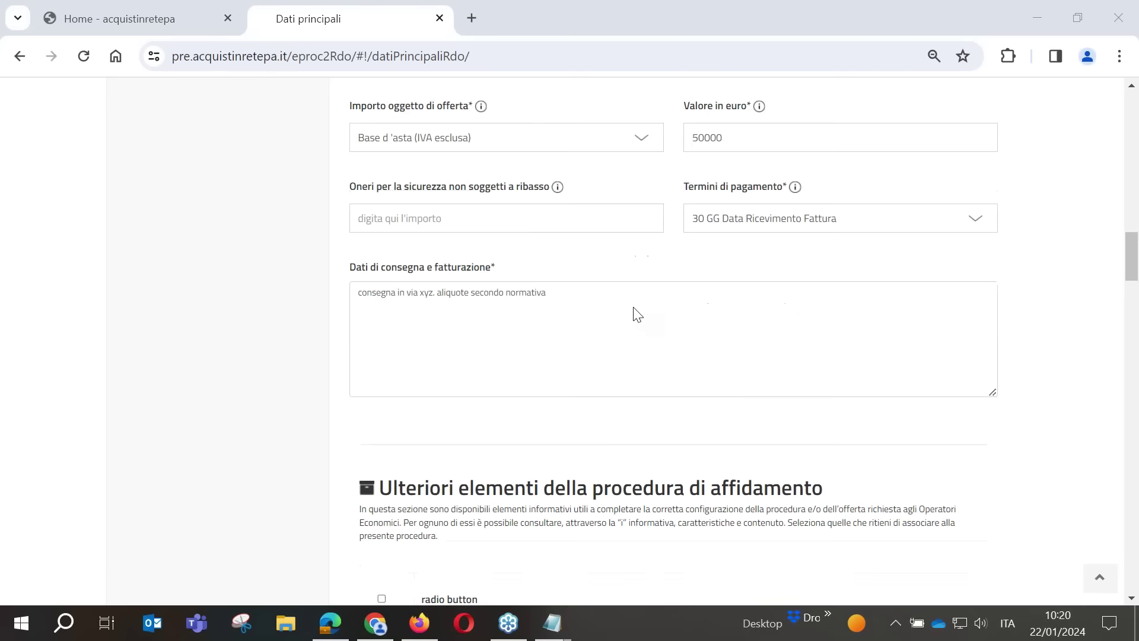
{"action": "scroll", "coordinate": [638, 315], "scroll_direction": "down", "scroll_amount": 9}
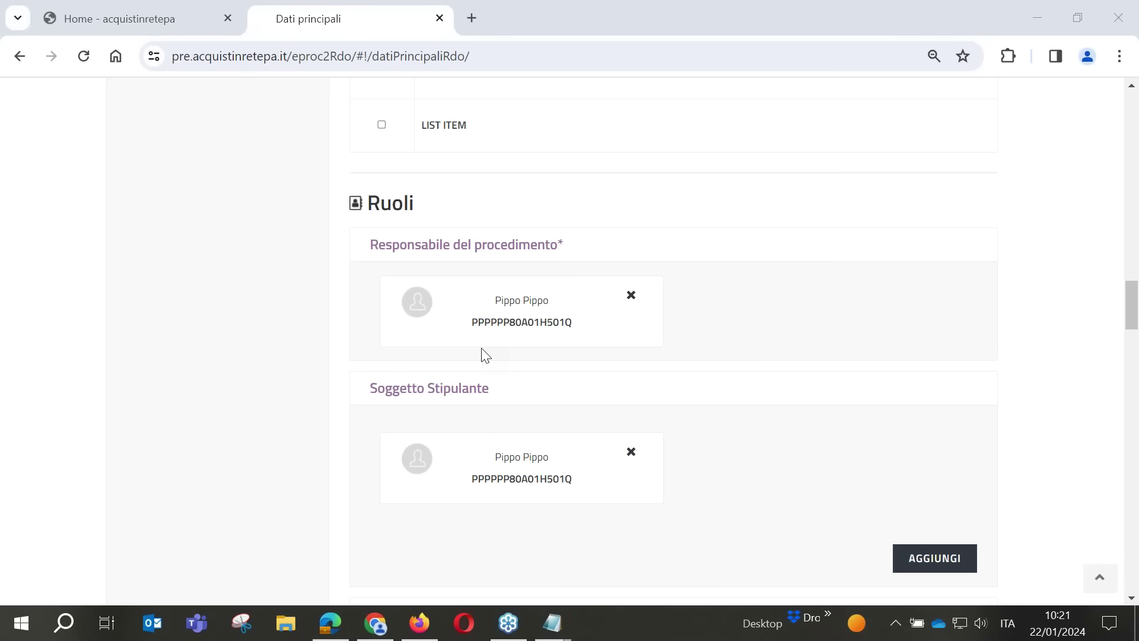
{"action": "scroll", "coordinate": [707, 153], "scroll_direction": "up", "scroll_amount": 10}
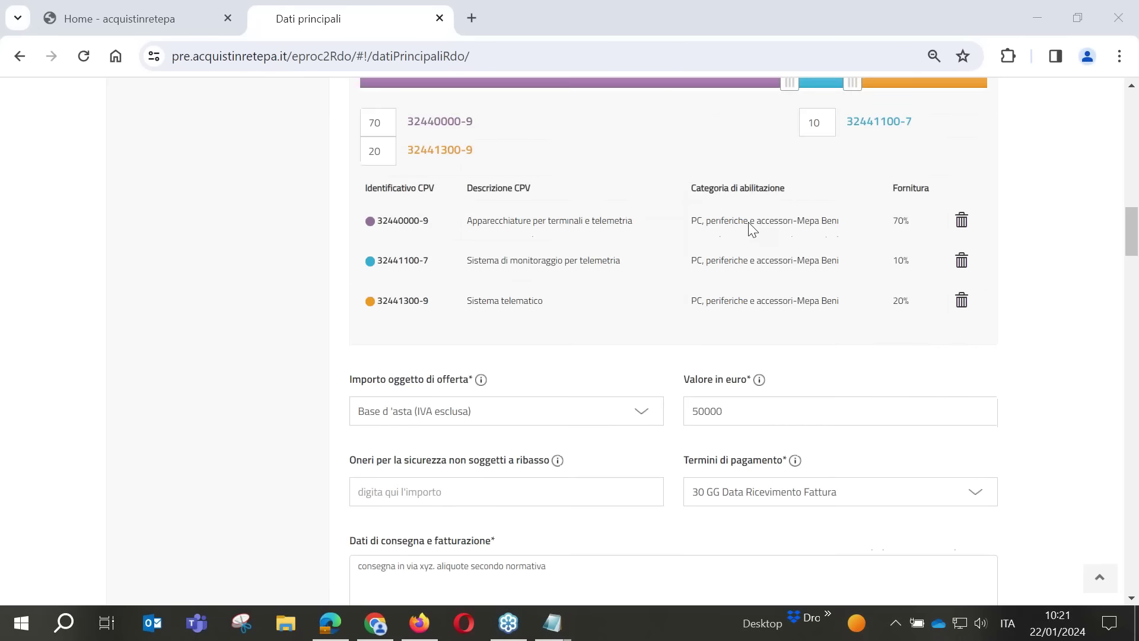
{"action": "scroll", "coordinate": [760, 237], "scroll_direction": "up", "scroll_amount": 10}
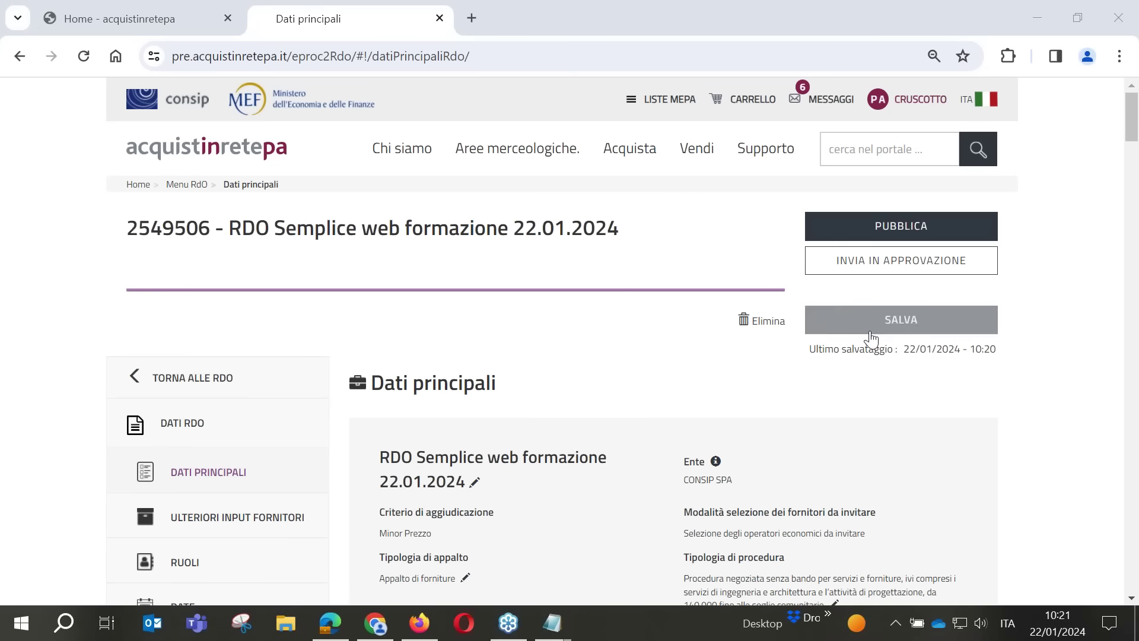
{"action": "scroll", "coordinate": [442, 300], "scroll_direction": "down", "scroll_amount": 5}
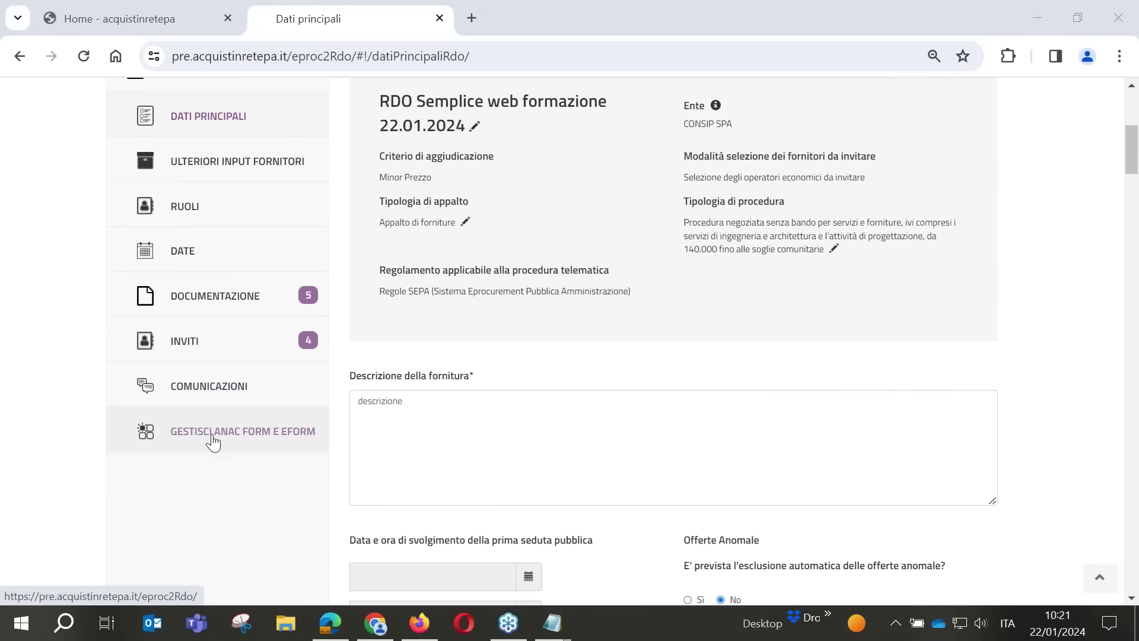
- Open GESTISCI ANAC FORM E EFORM to reach the Nomina Ruoli page for the RUP
{"action": "left_click", "coordinate": [213, 442]}
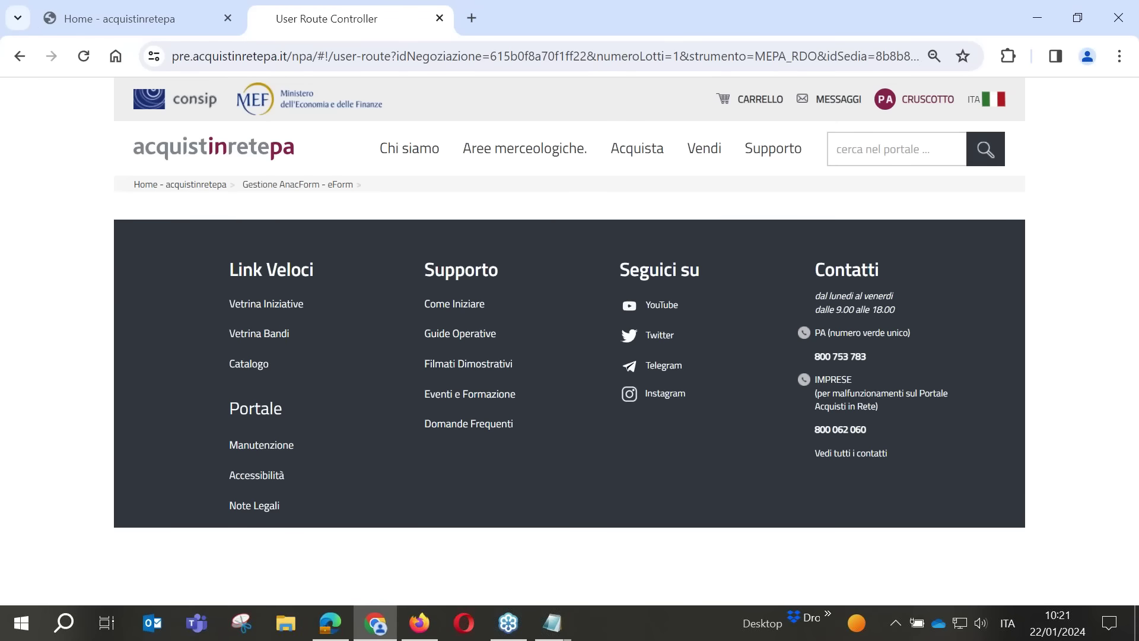
{"action": "scroll", "coordinate": [641, 287], "scroll_direction": "down", "scroll_amount": 3}
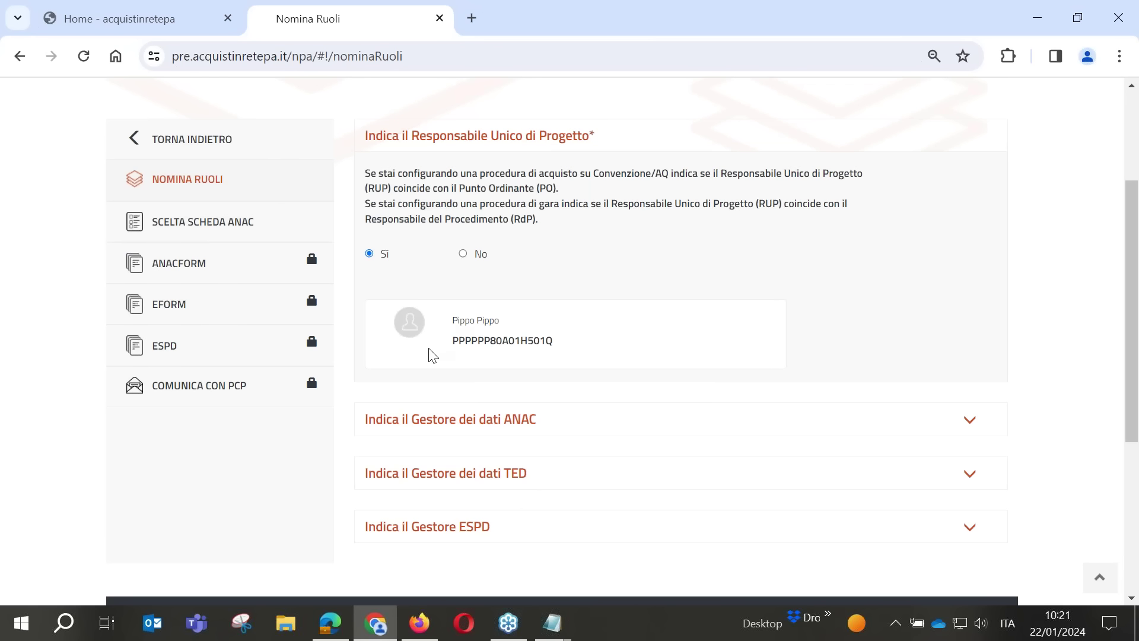
- Answer No to the RUP question and search for the new RUP by first name, surname and tax code
{"action": "left_click", "coordinate": [463, 254]}
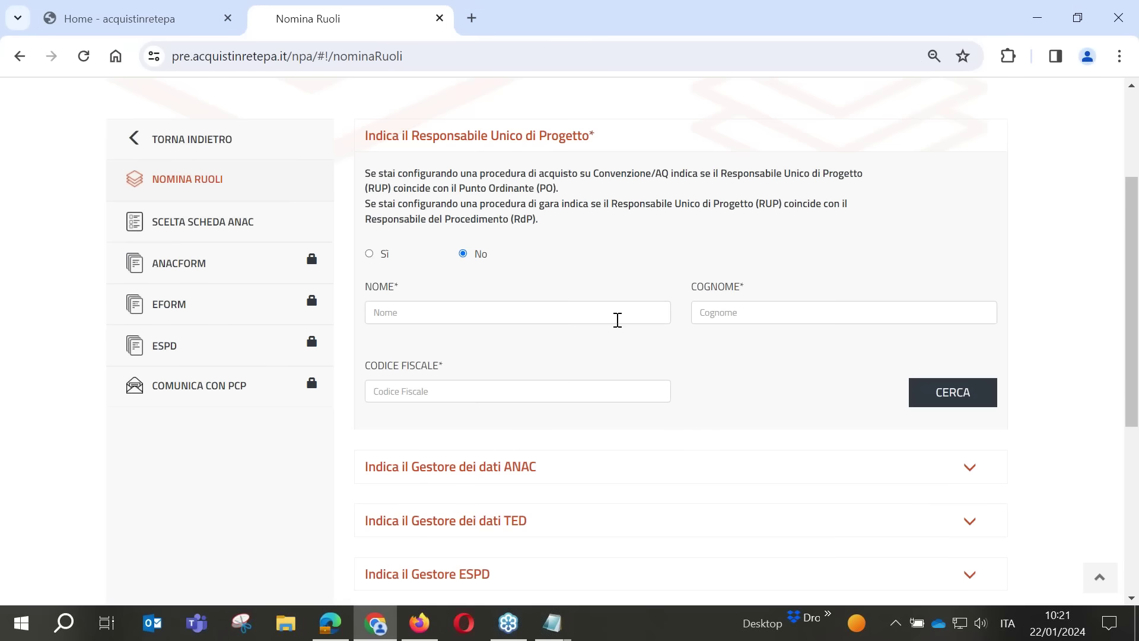
{"action": "left_click", "coordinate": [477, 309]}
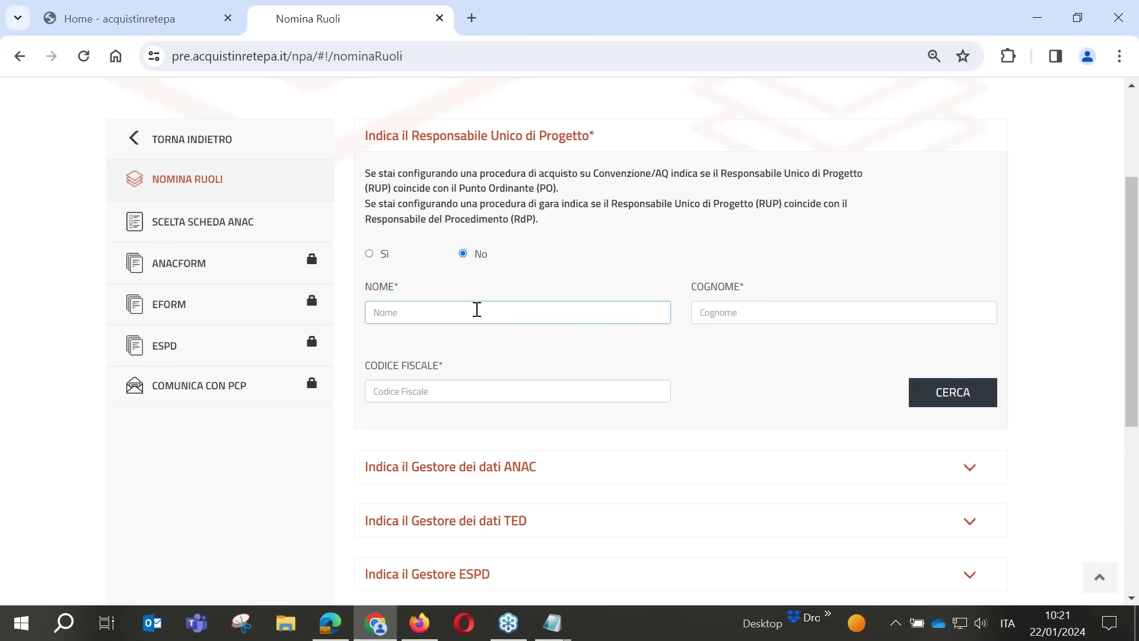
{"action": "left_click", "coordinate": [370, 254]}
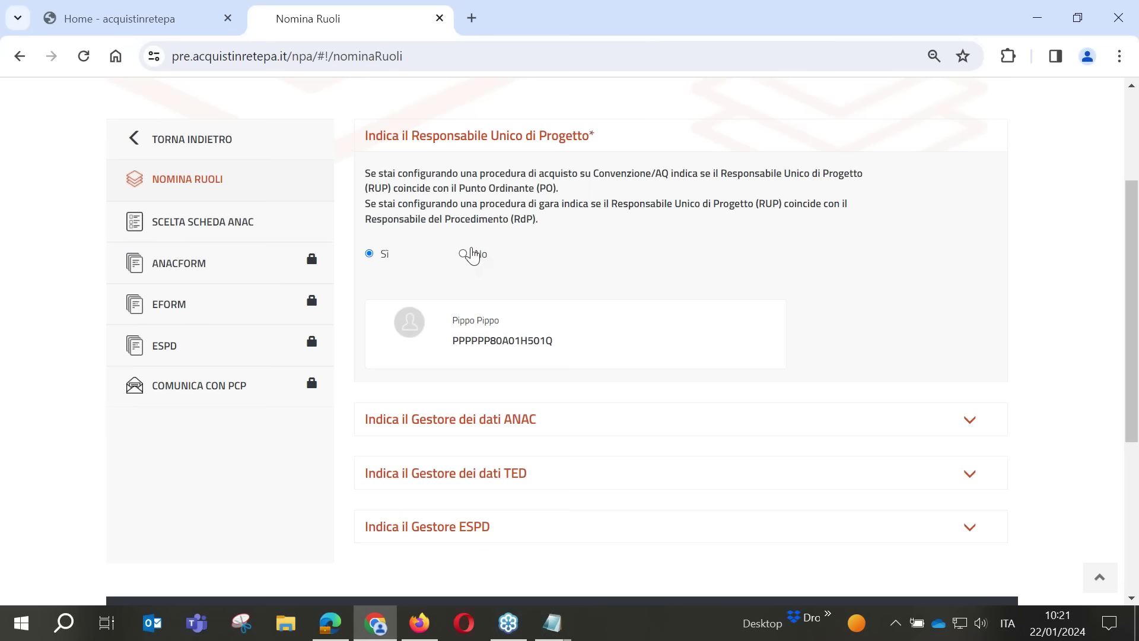
{"action": "left_click", "coordinate": [463, 254]}
{"action": "left_click", "coordinate": [446, 312]}
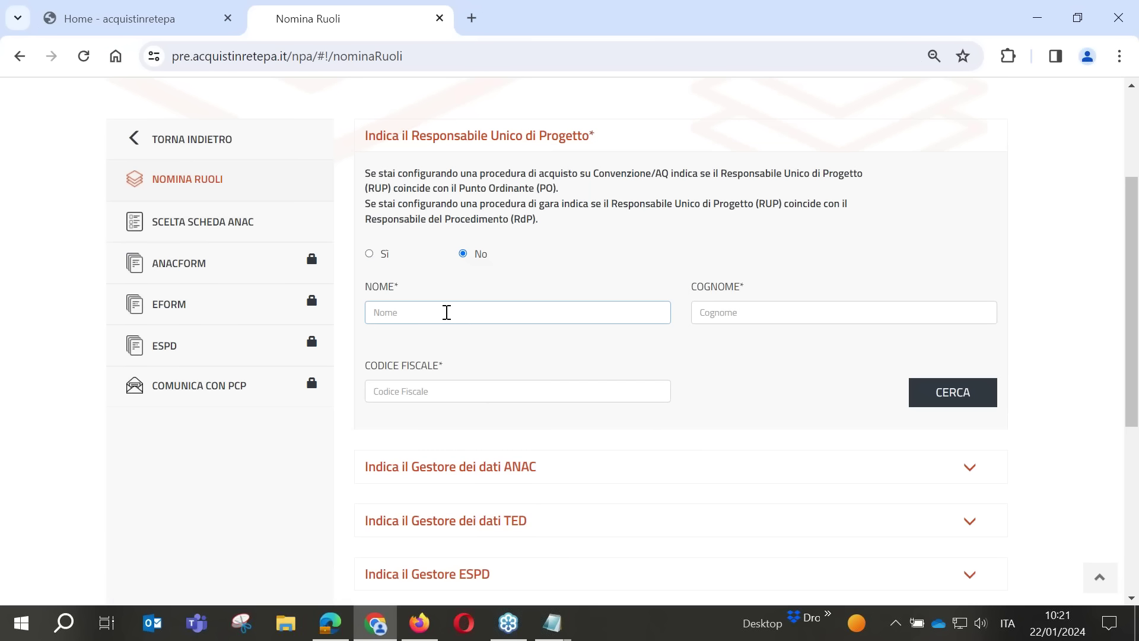
{"action": "left_click", "coordinate": [713, 312]}
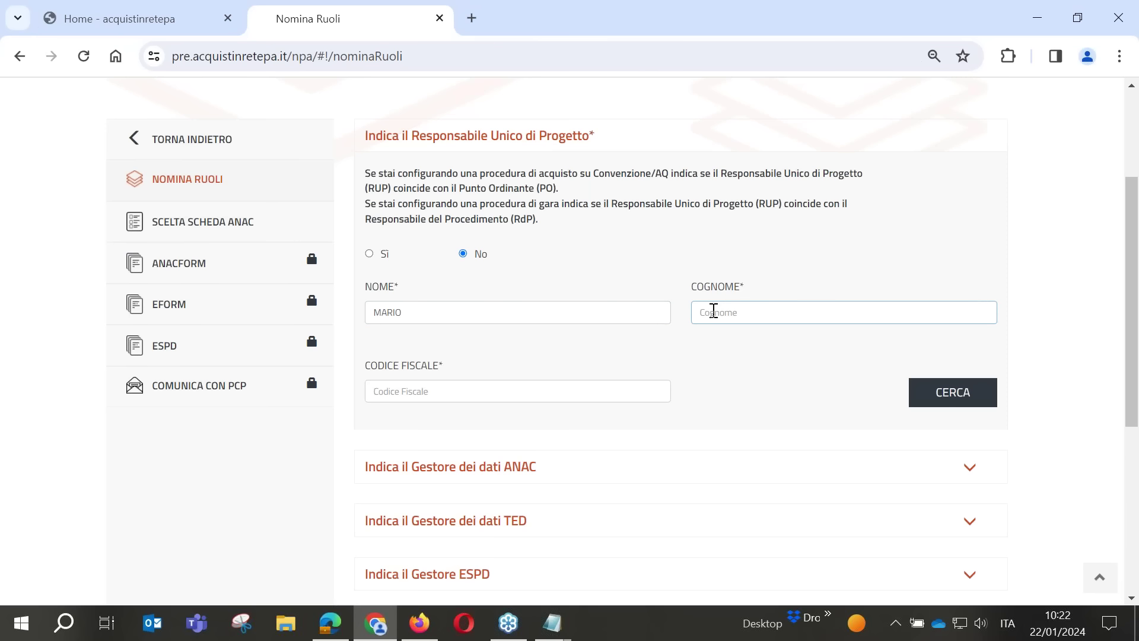
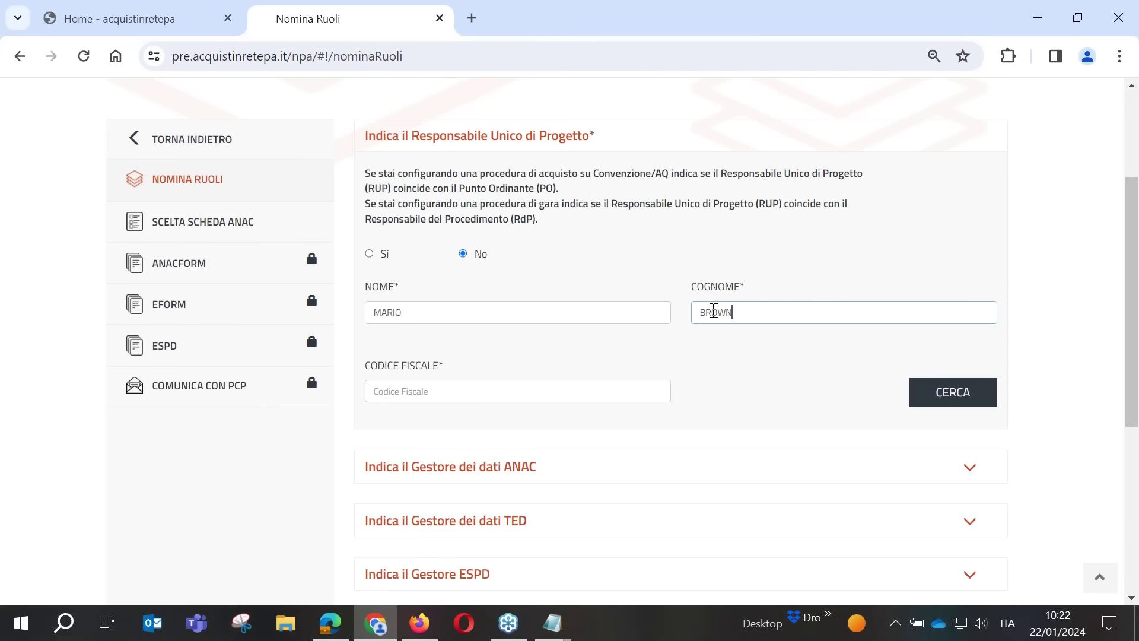
{"action": "left_click", "coordinate": [446, 390]}
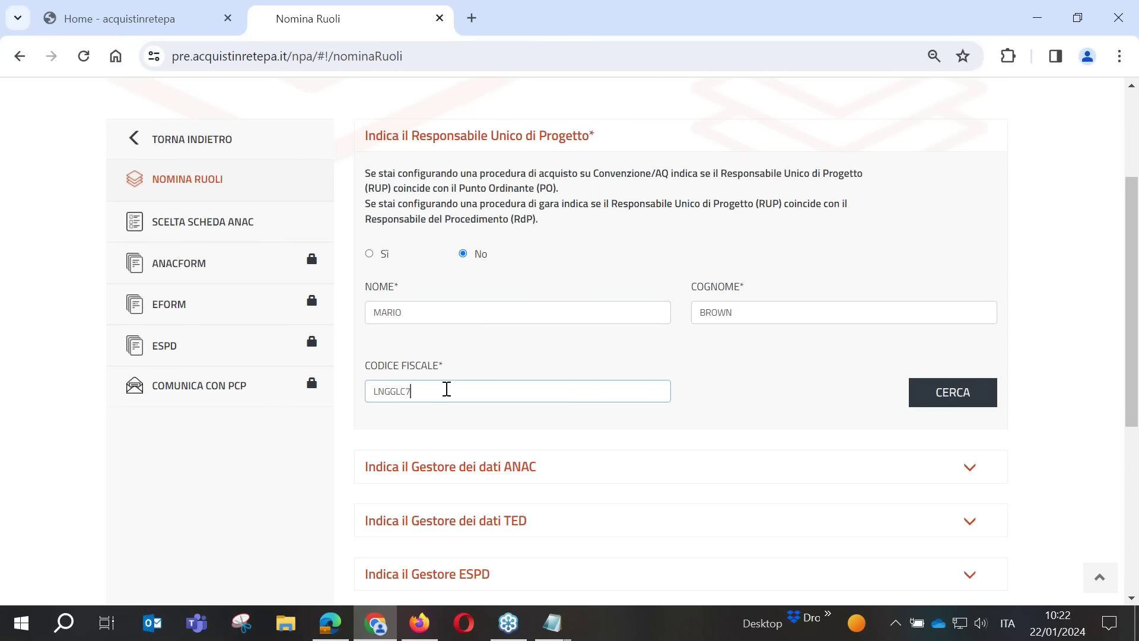
{"action": "left_click", "coordinate": [975, 399]}
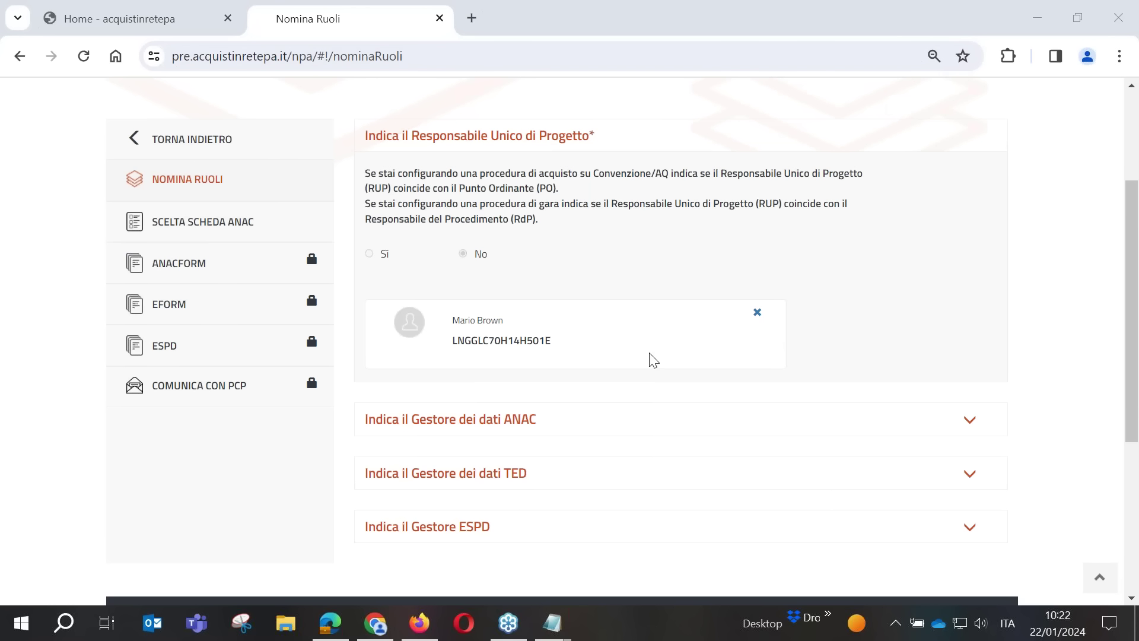
- Designate the test user as Gestore dei dati ANAC by name, surname and pasted tax code
{"action": "scroll", "coordinate": [608, 285], "scroll_direction": "down", "scroll_amount": 3}
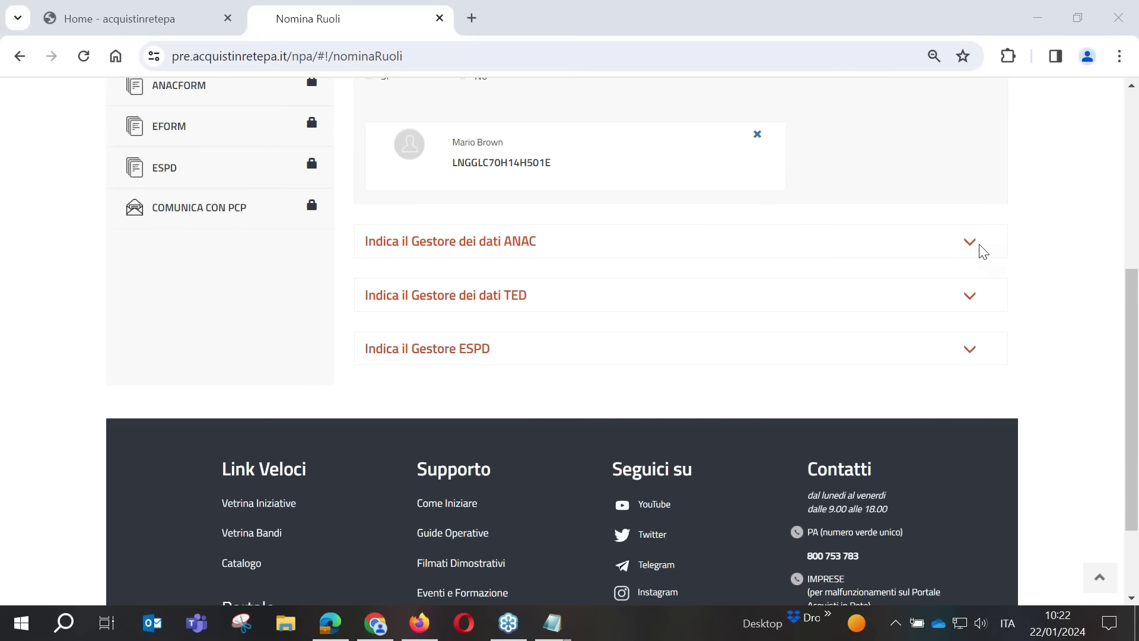
{"action": "left_click", "coordinate": [970, 243]}
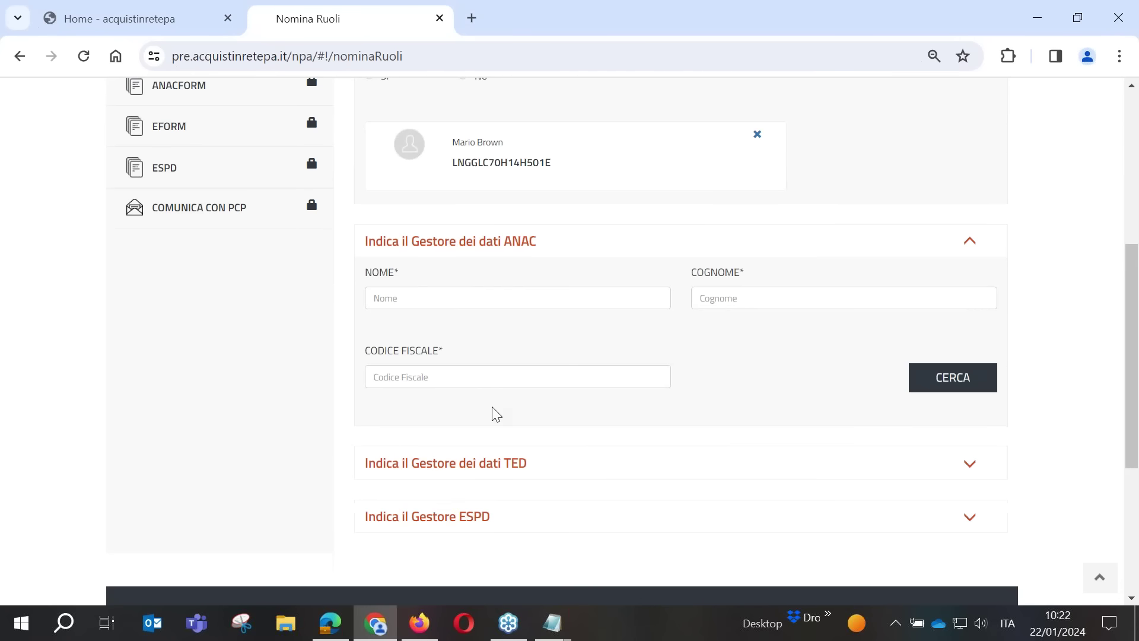
{"action": "left_click", "coordinate": [465, 296]}
{"action": "type", "text": "PIPPO"}
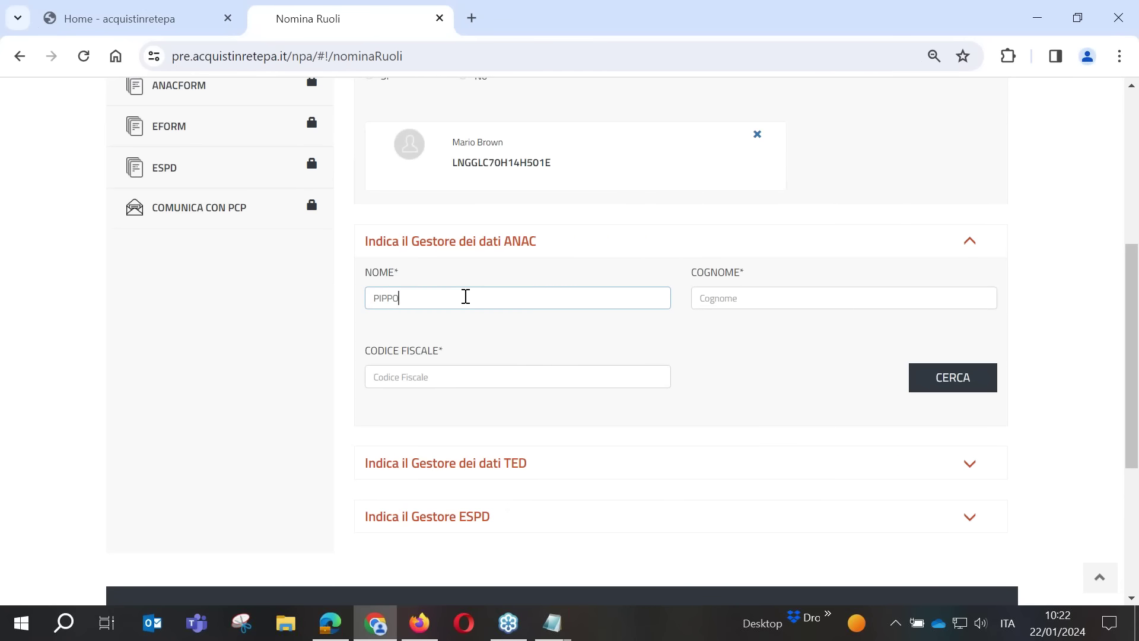
{"action": "left_click", "coordinate": [746, 305]}
{"action": "type", "text": "PIPPO"}
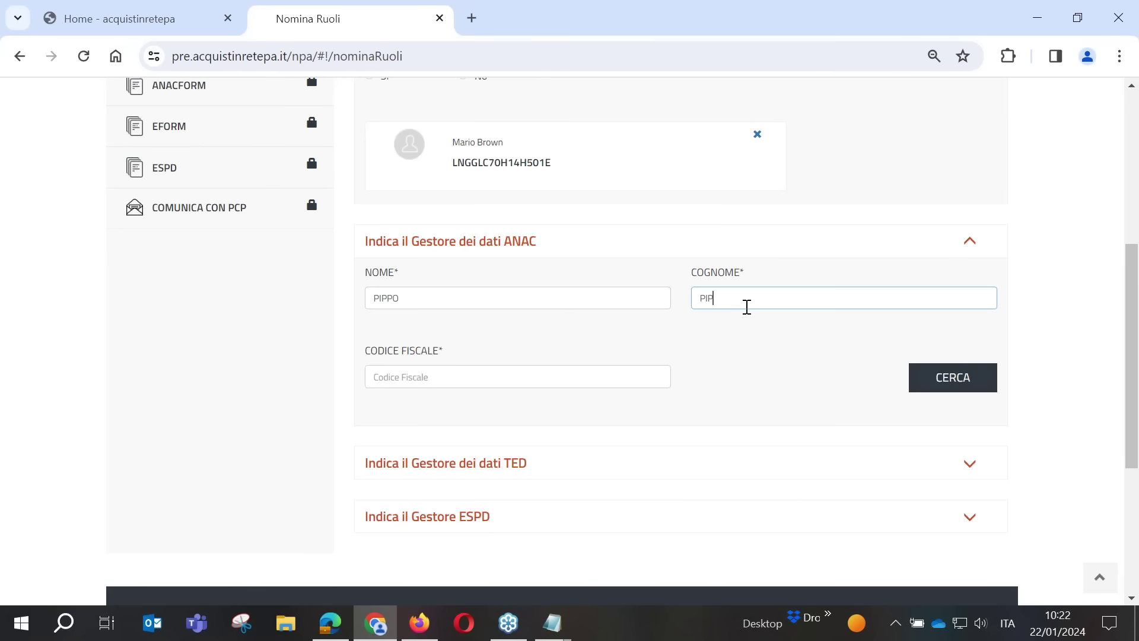
{"action": "left_click", "coordinate": [440, 377]}
{"action": "type", "text": "PPPPPP80A01H501Q"}
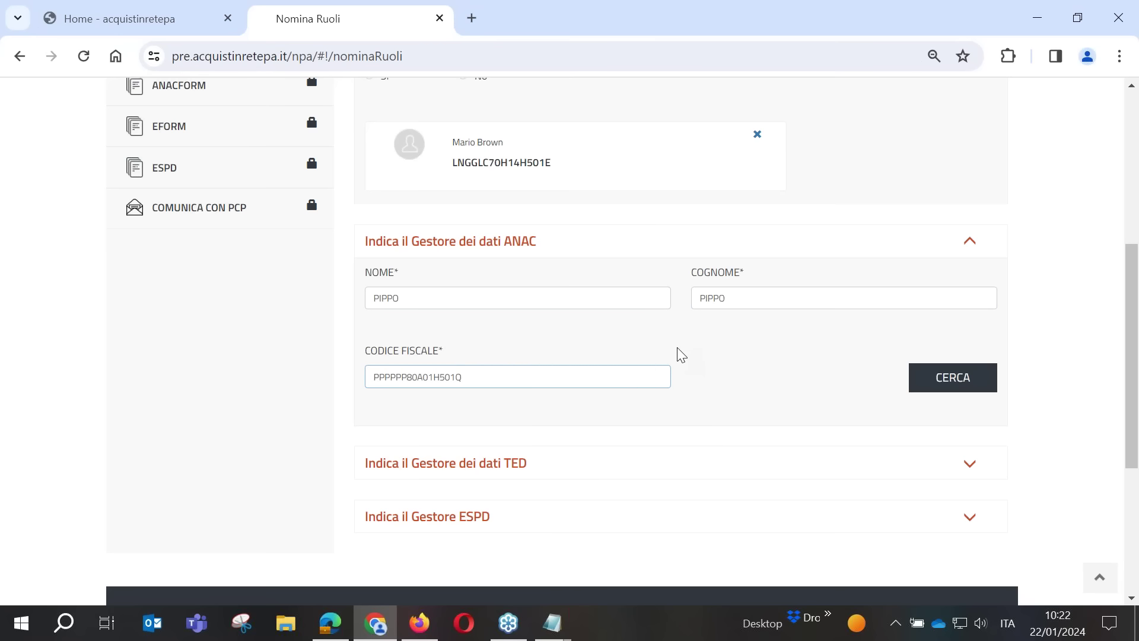
{"action": "left_click", "coordinate": [976, 390]}
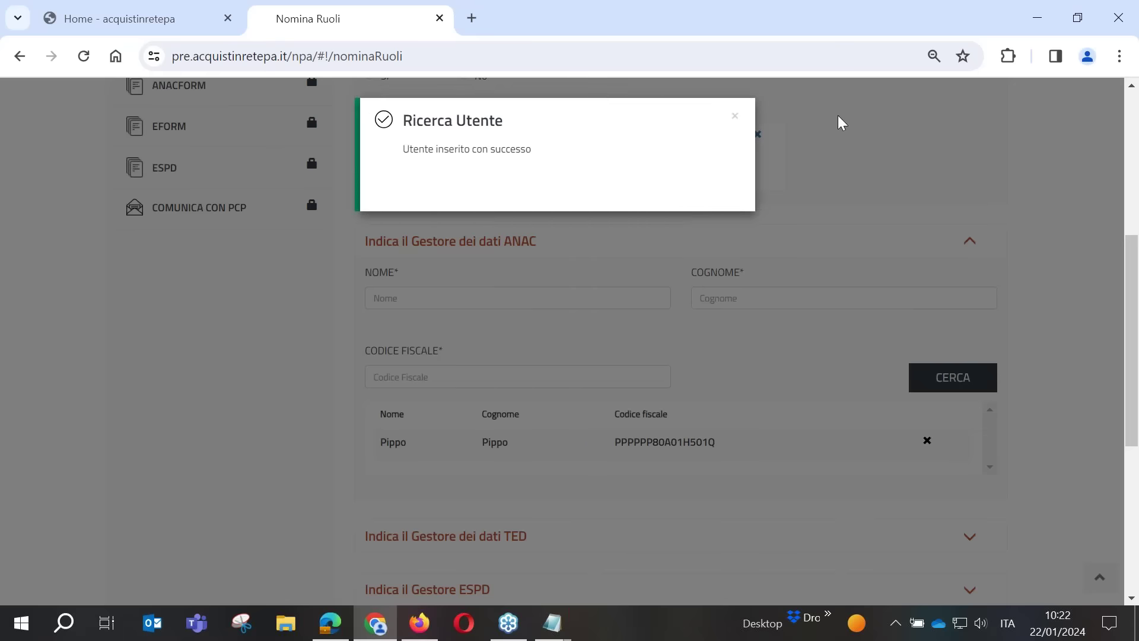
{"action": "left_click", "coordinate": [734, 113]}
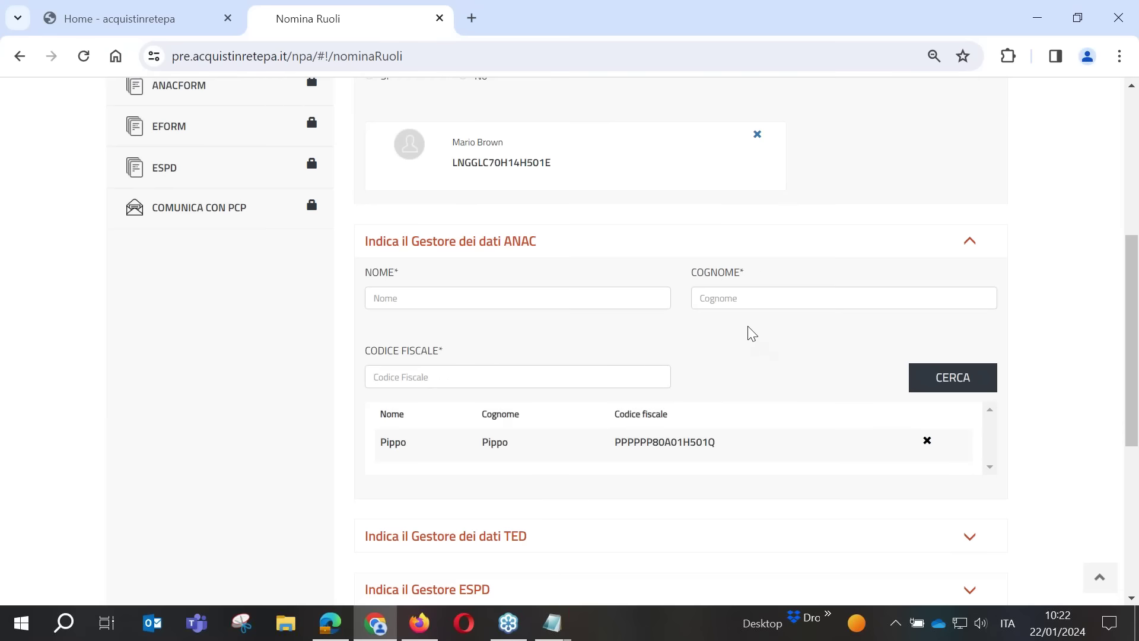
- Expand the TED data manager section
{"action": "scroll", "coordinate": [756, 354], "scroll_direction": "down", "scroll_amount": 3}
{"action": "left_click", "coordinate": [971, 362]}
{"action": "scroll", "coordinate": [971, 332], "scroll_direction": "down", "scroll_amount": 1}
- Appoint the same test user as Gestore ESPD using name, surname and pasted tax code
{"action": "left_click", "coordinate": [968, 272]}
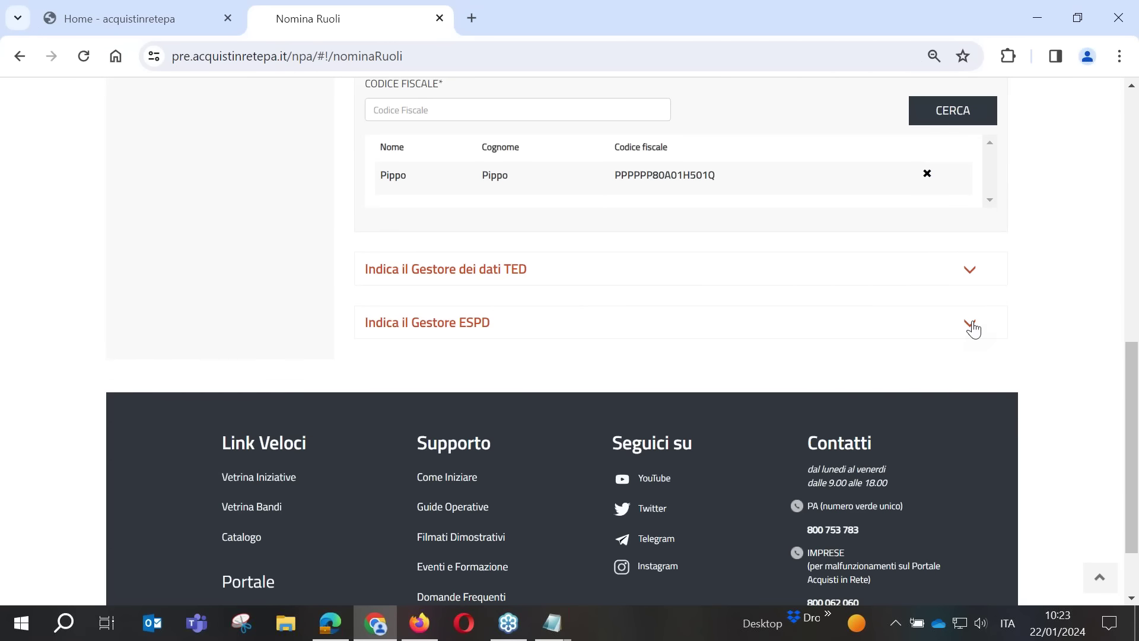
{"action": "left_click", "coordinate": [969, 323]}
{"action": "left_click", "coordinate": [419, 457]}
{"action": "type", "text": "PPPPPP80A01H501Q"}
{"action": "left_click", "coordinate": [411, 379]}
{"action": "type", "text": "PIPPO"}
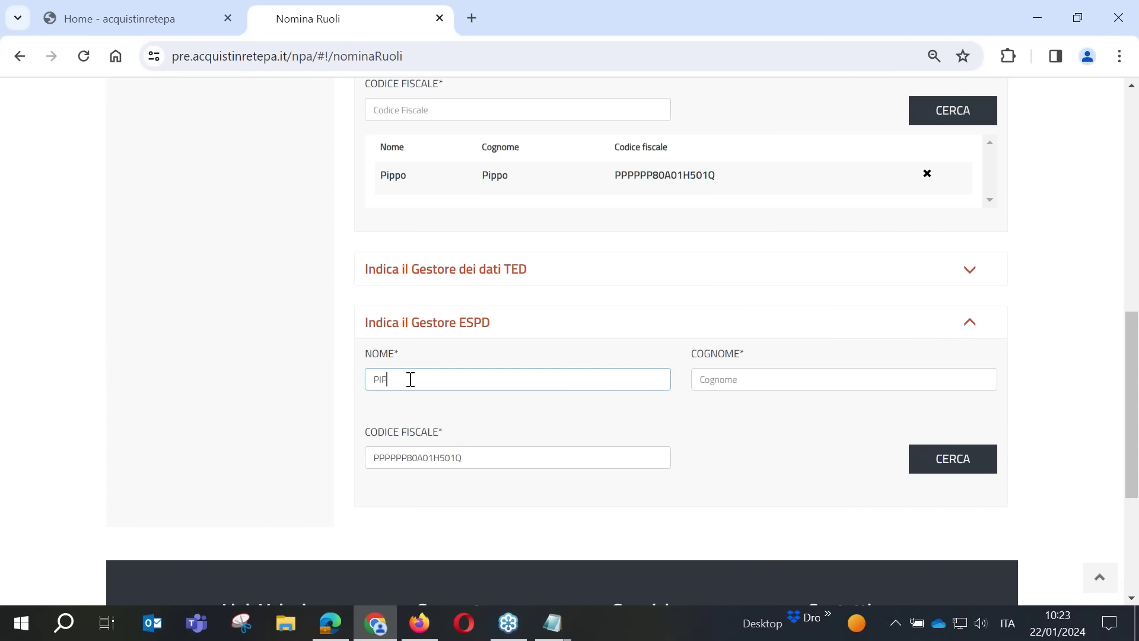
{"action": "left_click", "coordinate": [741, 376]}
{"action": "type", "text": "PIPPO"}
{"action": "left_click", "coordinate": [948, 466]}
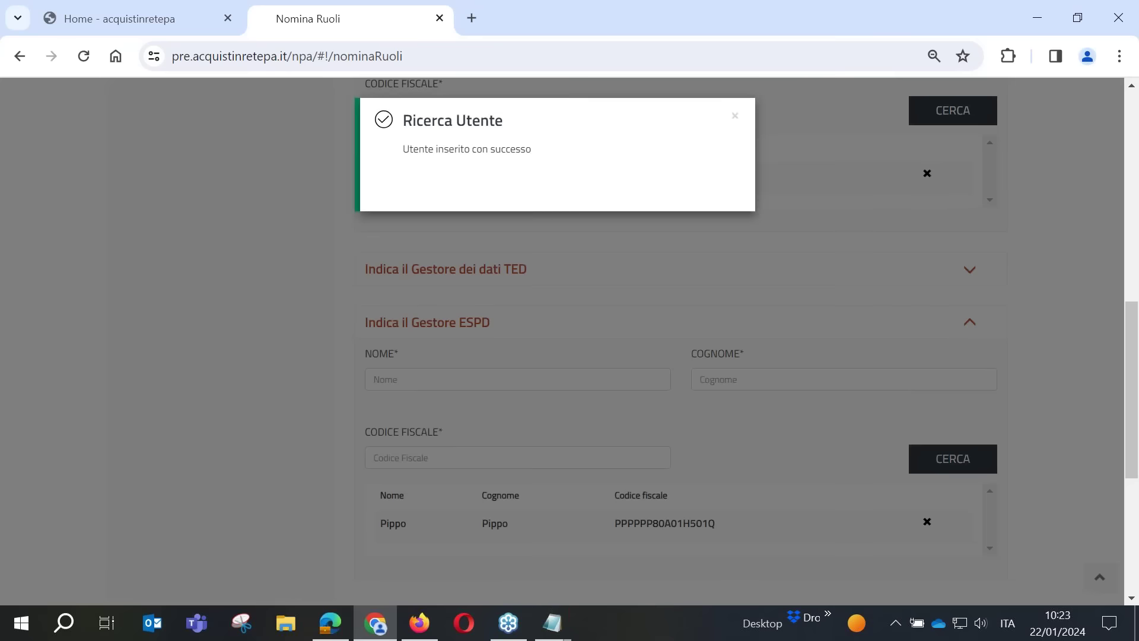
{"action": "left_click", "coordinate": [674, 235]}
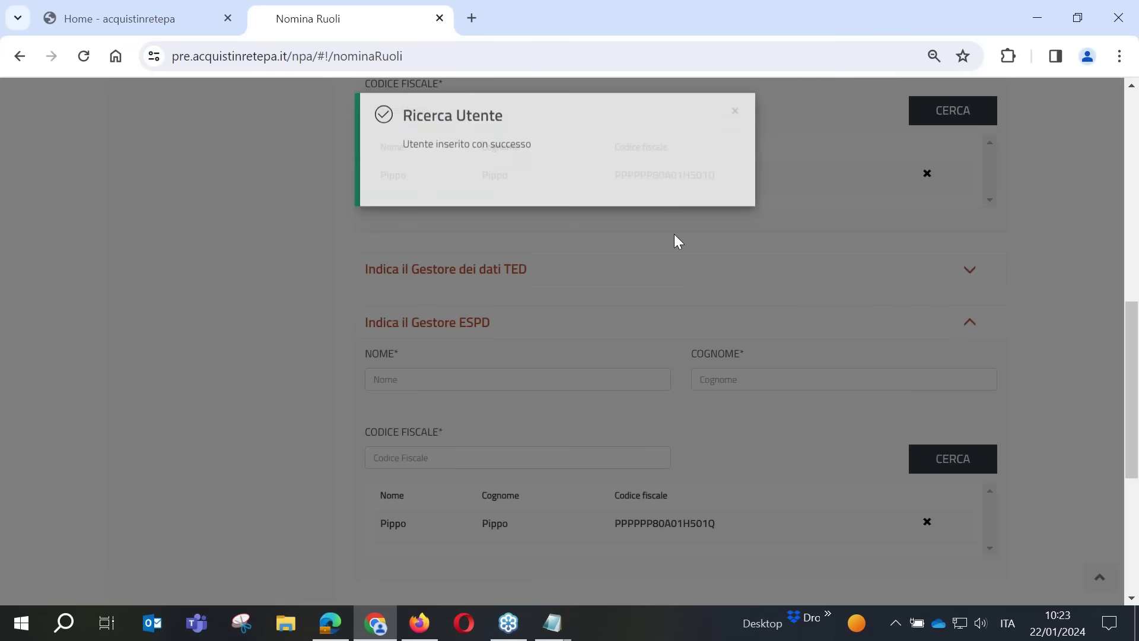
- Collapse the ESPD and ANAC data manager sections on Nomina Ruoli
{"action": "scroll", "coordinate": [793, 300], "scroll_direction": "up", "scroll_amount": 3}
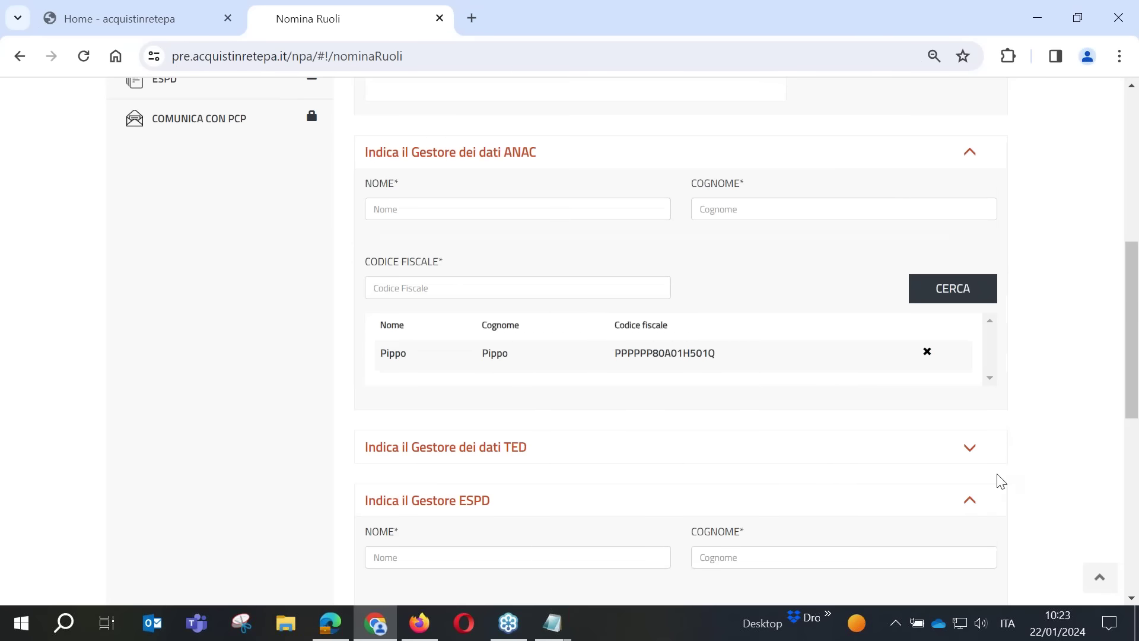
{"action": "left_click", "coordinate": [970, 505]}
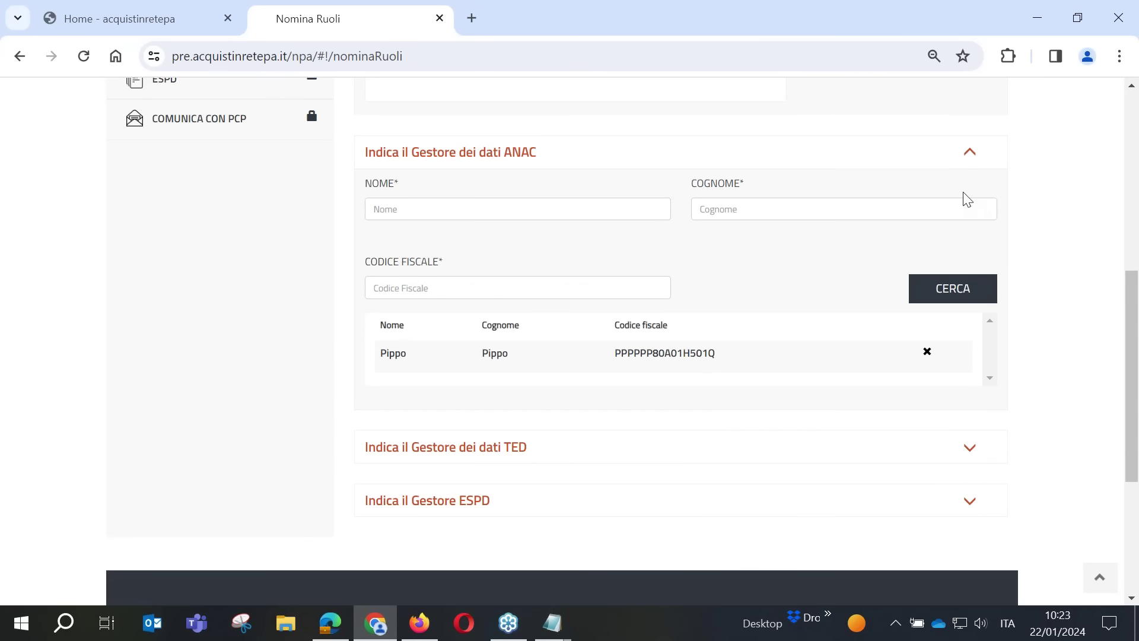
{"action": "left_click", "coordinate": [969, 153]}
{"action": "scroll", "coordinate": [789, 296], "scroll_direction": "up", "scroll_amount": 6}
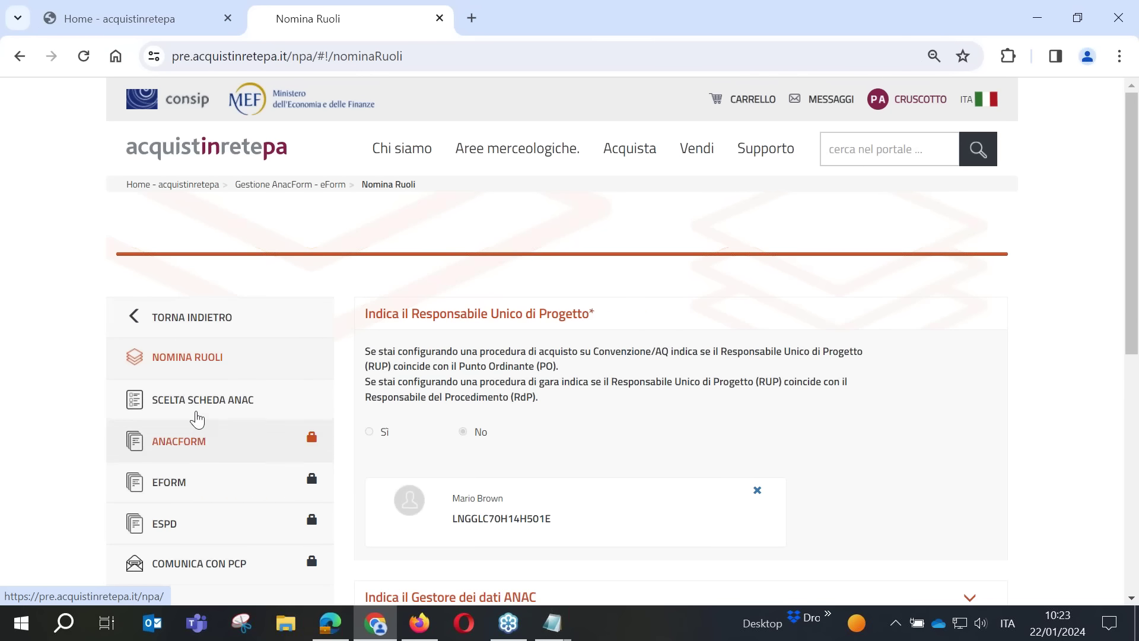
- Go to SCELTA SCHEDA ANAC and reach the 'Seleziona la tipologia di scheda' dropdown
{"action": "left_click", "coordinate": [267, 404]}
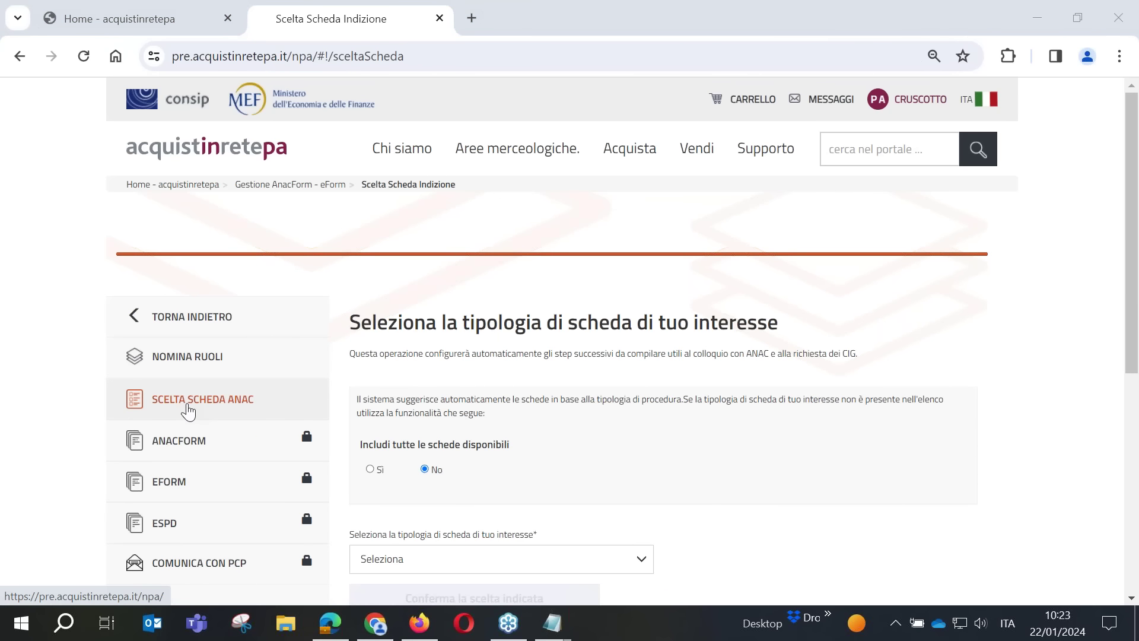
{"action": "scroll", "coordinate": [534, 329], "scroll_direction": "down", "scroll_amount": 5}
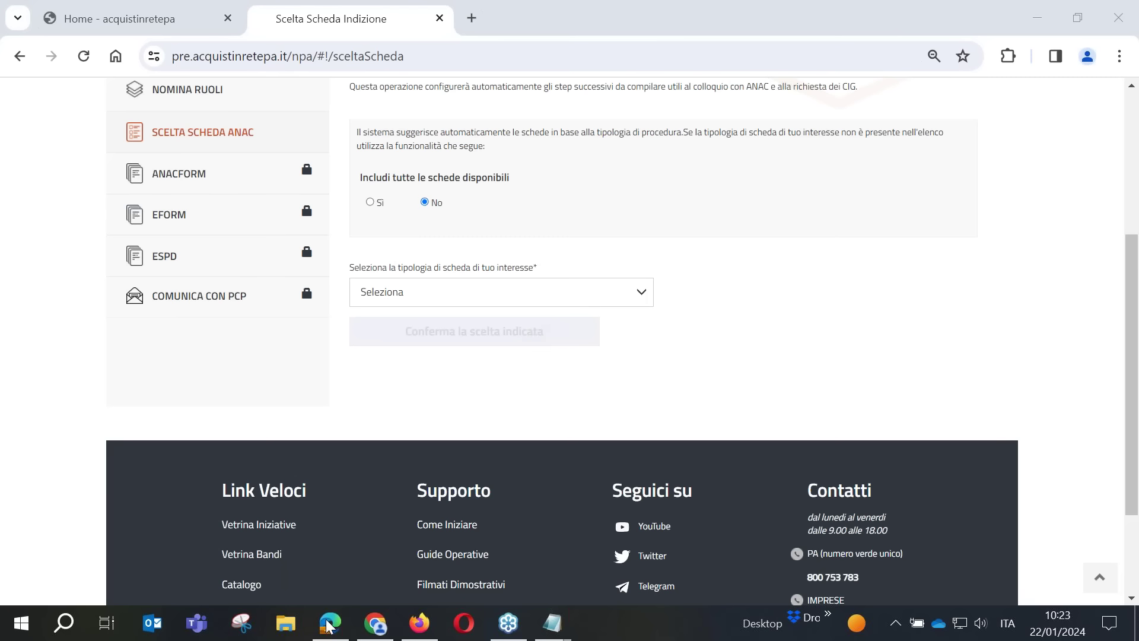
- Bring Edge forward and switch to the Wiki Acquisti in rete PA tab
{"action": "mouse_move", "coordinate": [326, 634]}
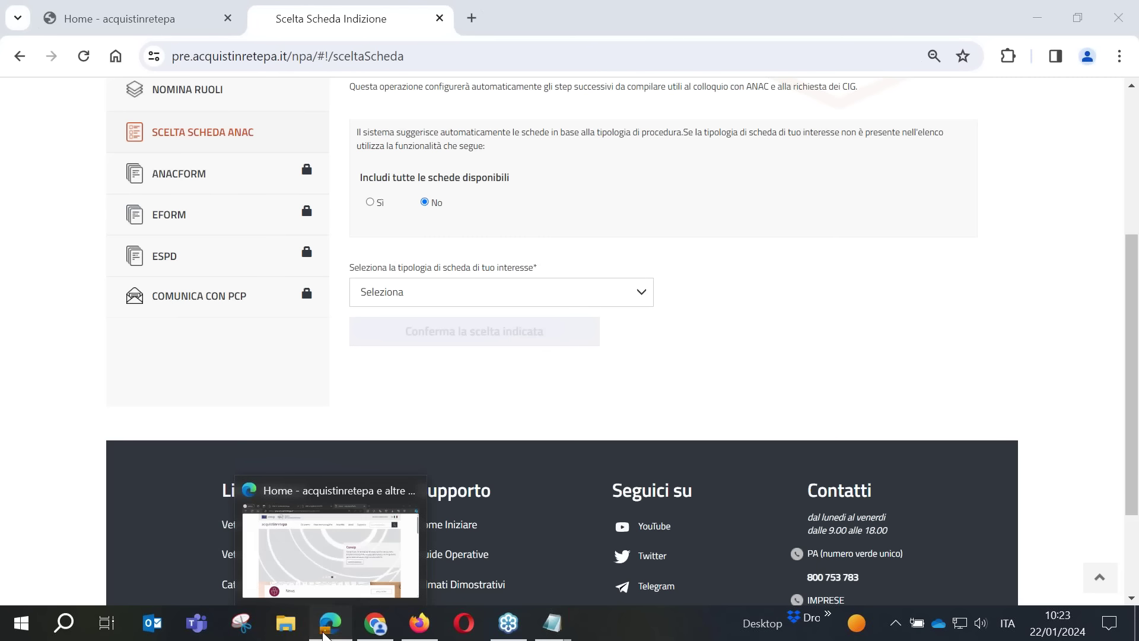
{"action": "left_click", "coordinate": [331, 552]}
{"action": "left_click", "coordinate": [256, 22]}
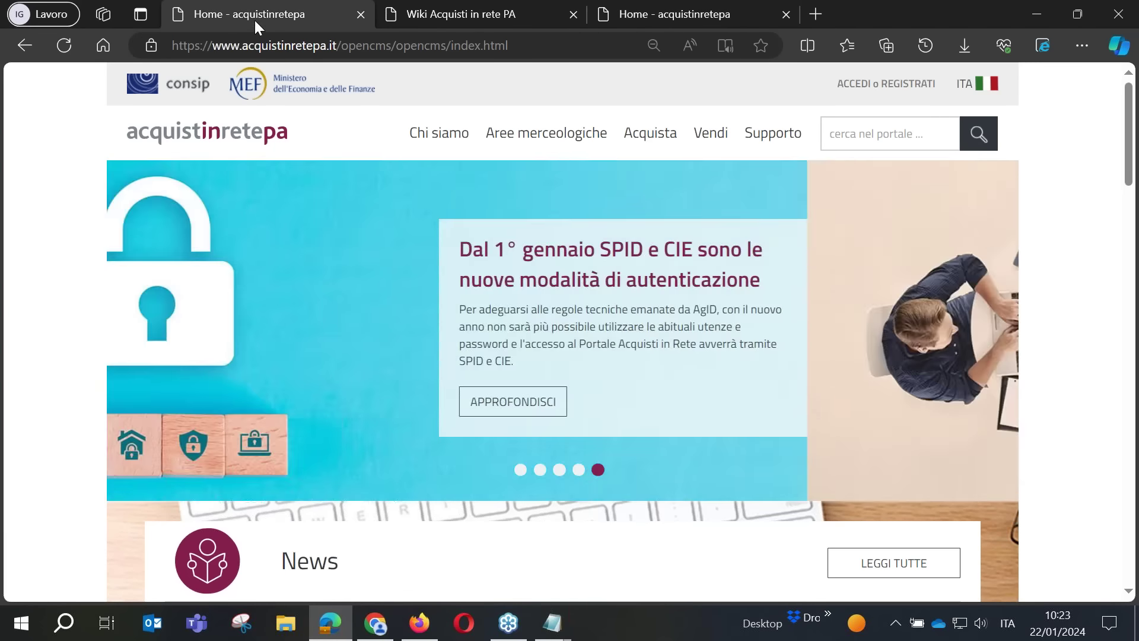
{"action": "mouse_move", "coordinate": [795, 138]}
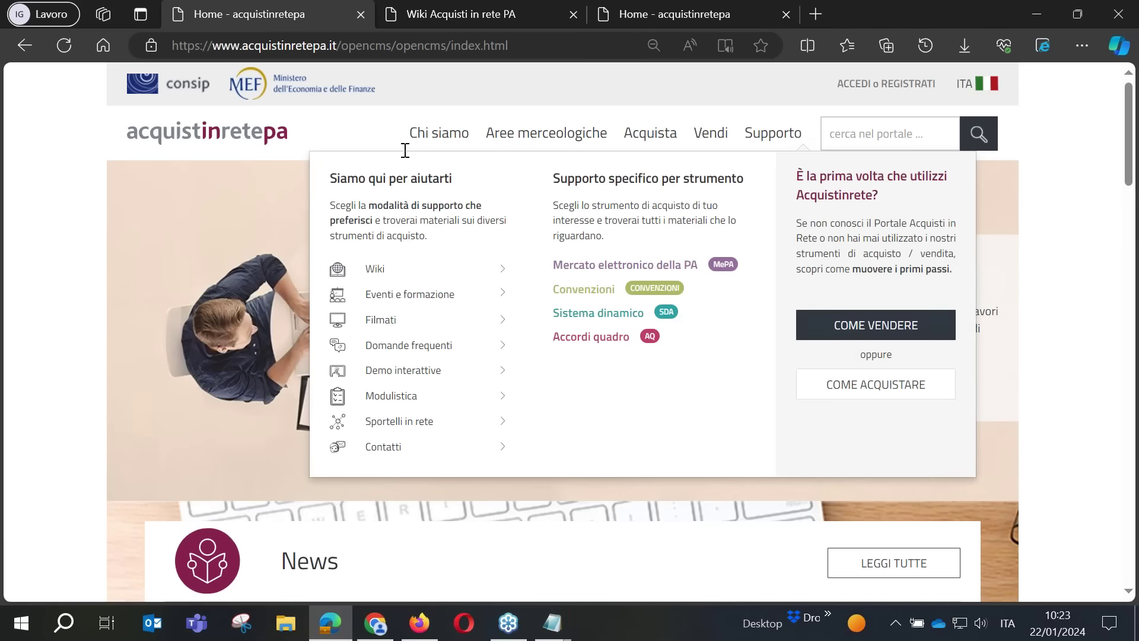
{"action": "left_click", "coordinate": [461, 14]}
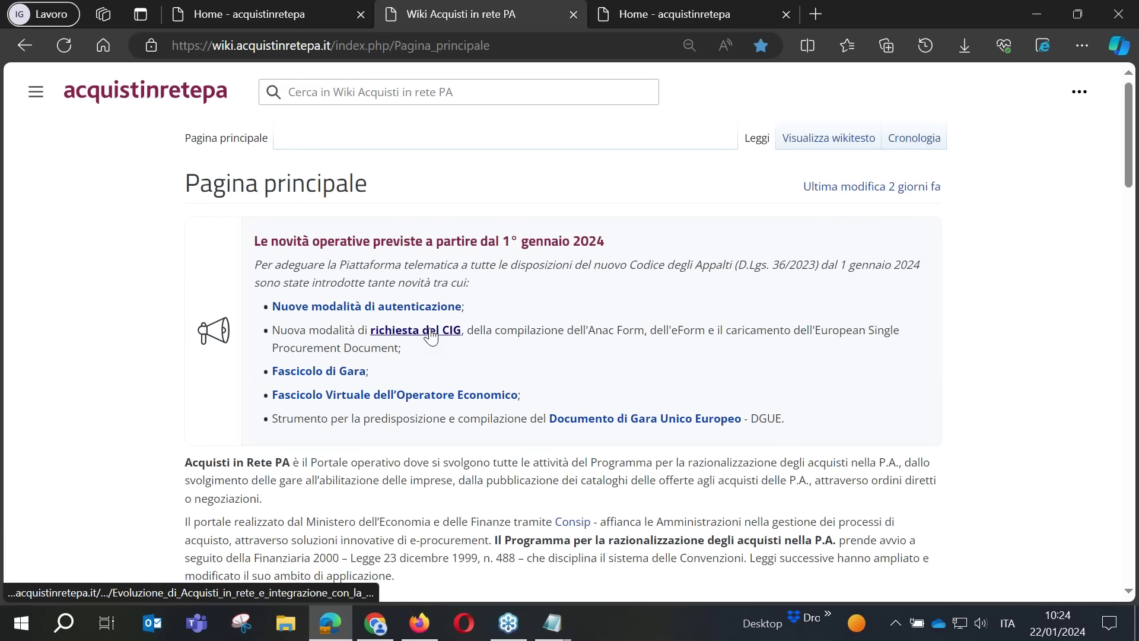
- Open the 'richiesta del CIG' guide and jump to section 3.2 Scheda ANAC
{"action": "scroll", "coordinate": [543, 360], "scroll_direction": "down", "scroll_amount": 1}
{"action": "scroll", "coordinate": [543, 360], "scroll_direction": "down", "scroll_amount": 5}
{"action": "scroll", "coordinate": [522, 331], "scroll_direction": "up", "scroll_amount": 5}
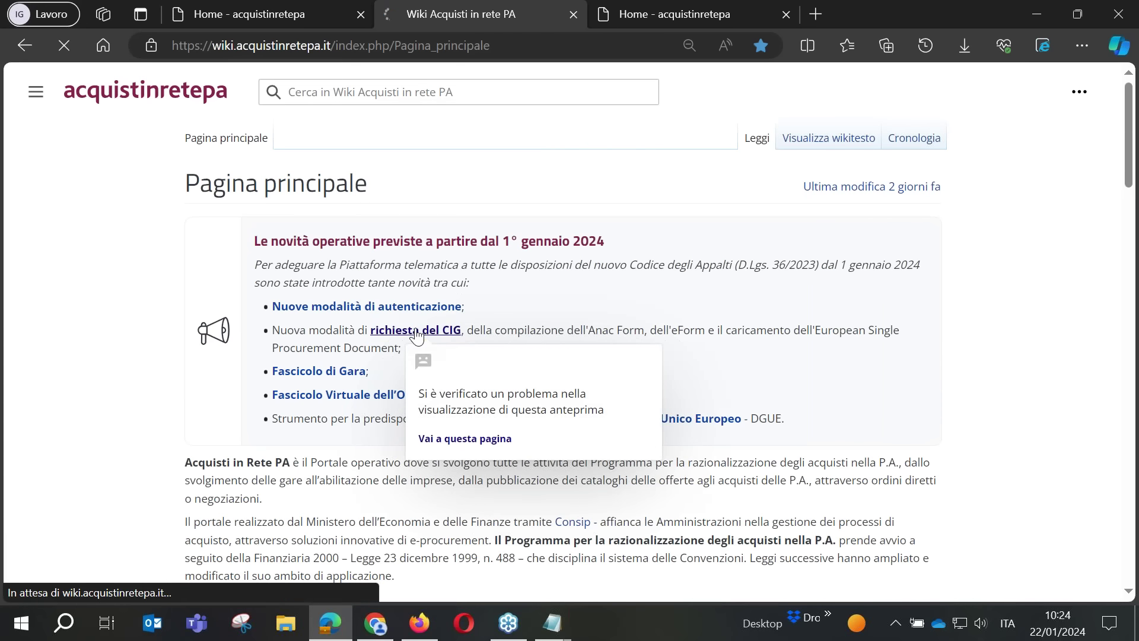
{"action": "left_click", "coordinate": [417, 336]}
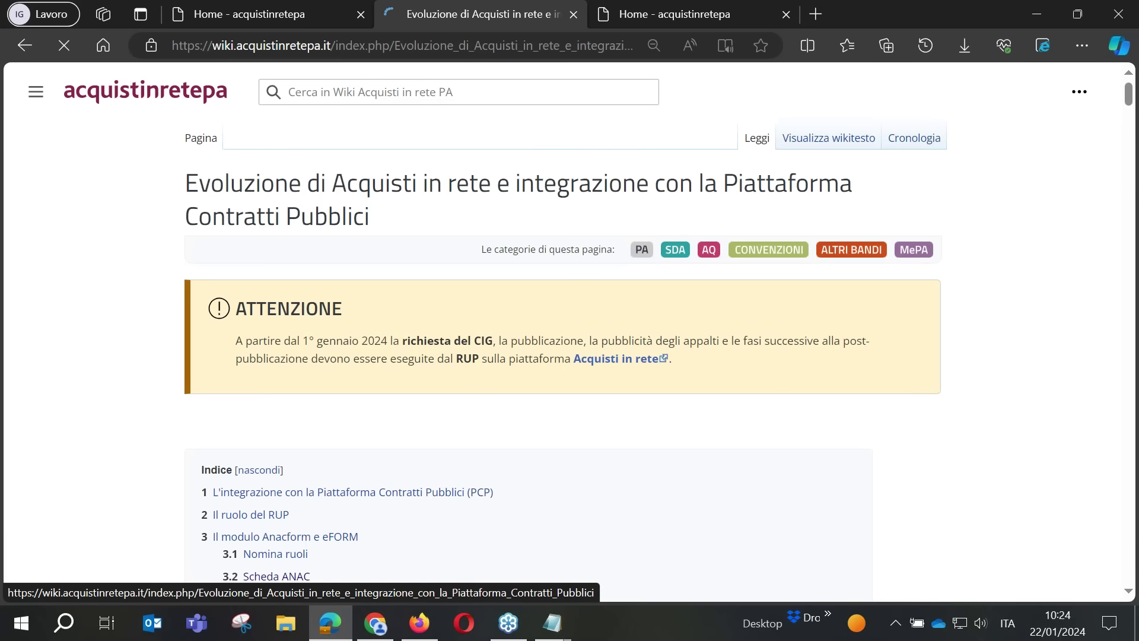
{"action": "scroll", "coordinate": [528, 297], "scroll_direction": "down", "scroll_amount": 5}
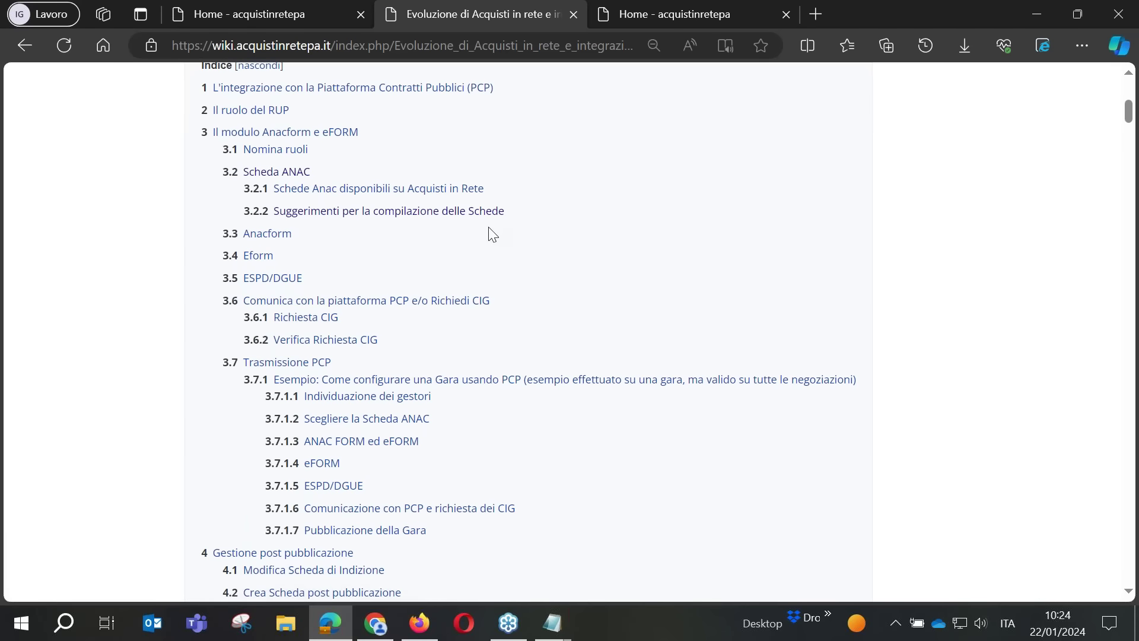
{"action": "scroll", "coordinate": [323, 186], "scroll_direction": "up", "scroll_amount": 2}
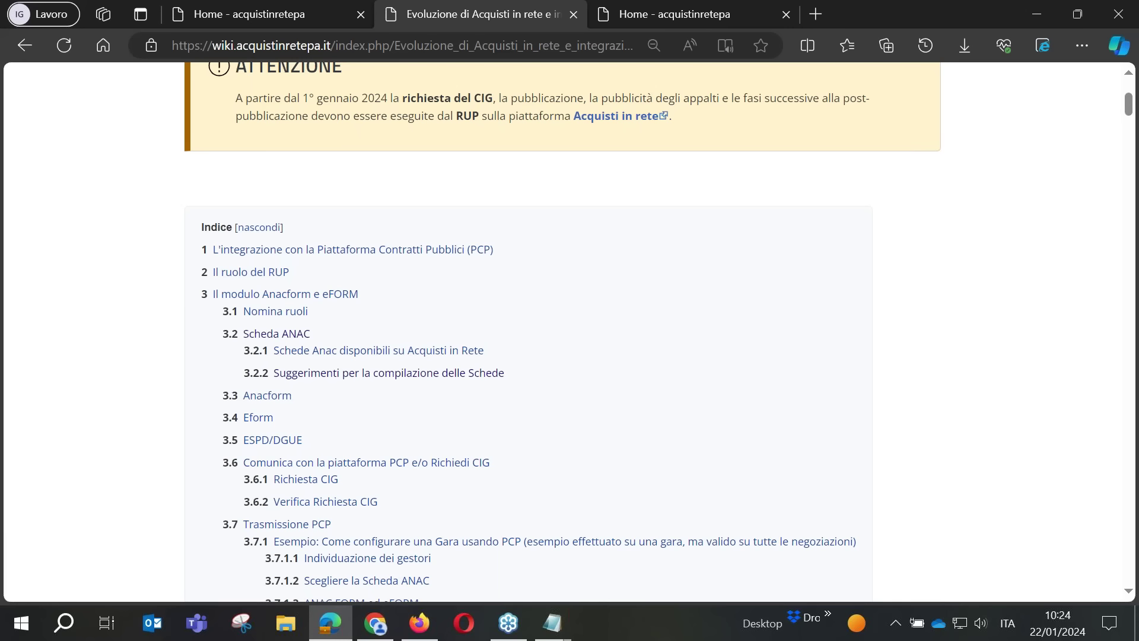
{"action": "left_click", "coordinate": [276, 336]}
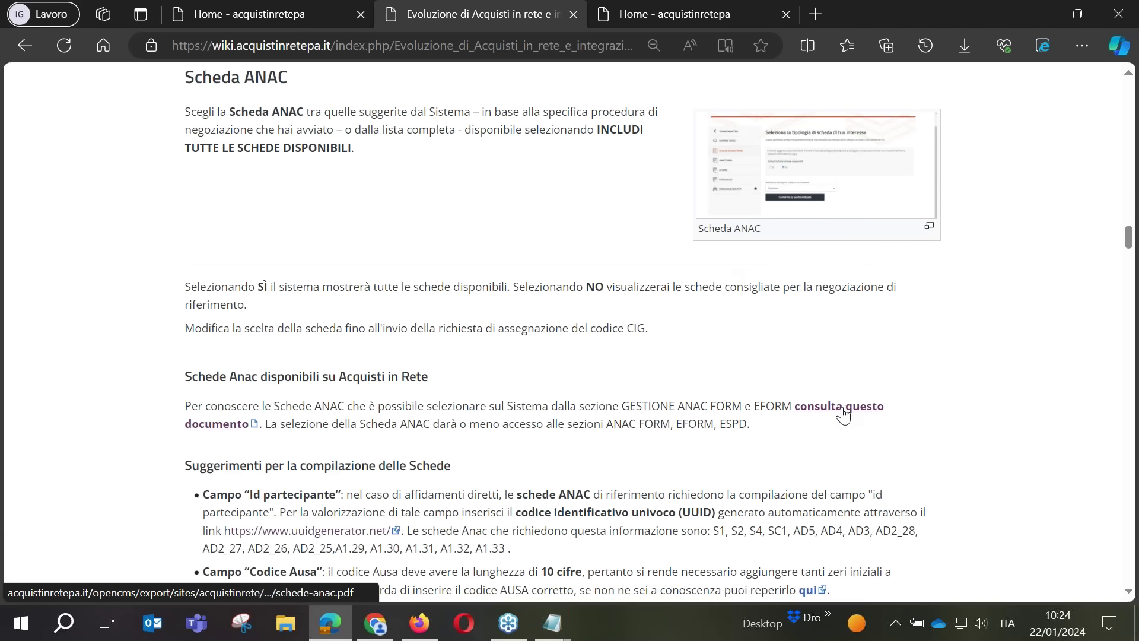
- Open schede-anac.pdf via 'consulta questo documento' and reset the zoom
{"action": "left_click", "coordinate": [241, 428]}
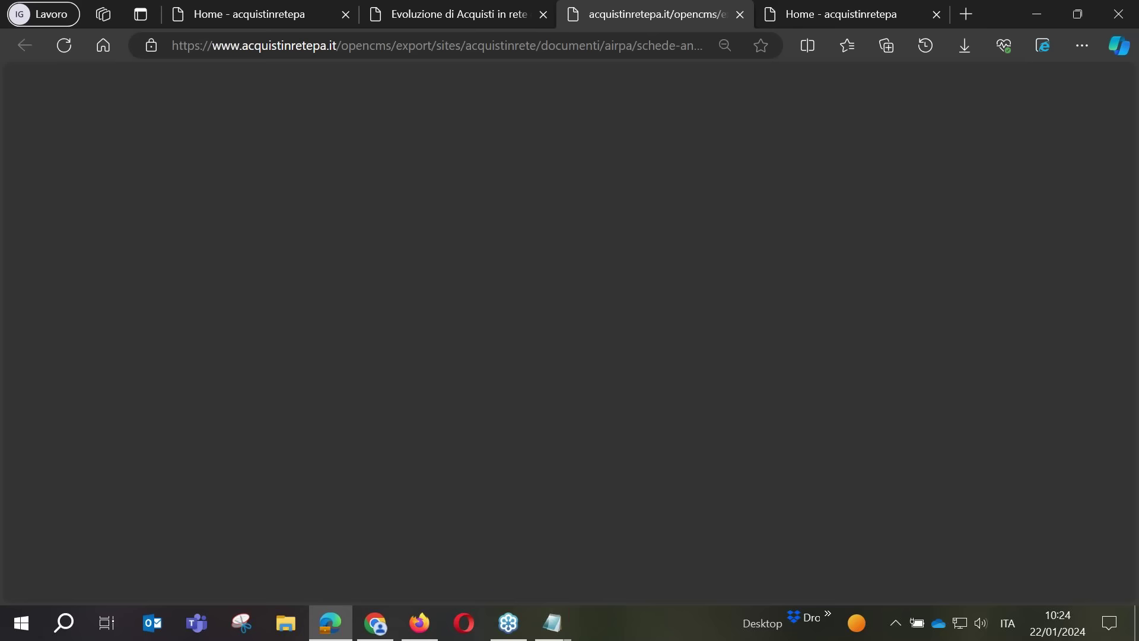
{"action": "key", "text": "ctrl+minus"}
{"action": "key", "text": "ctrl+minus"}
{"action": "key", "text": "ctrl+minus"}
{"action": "key", "text": "ctrl+minus"}
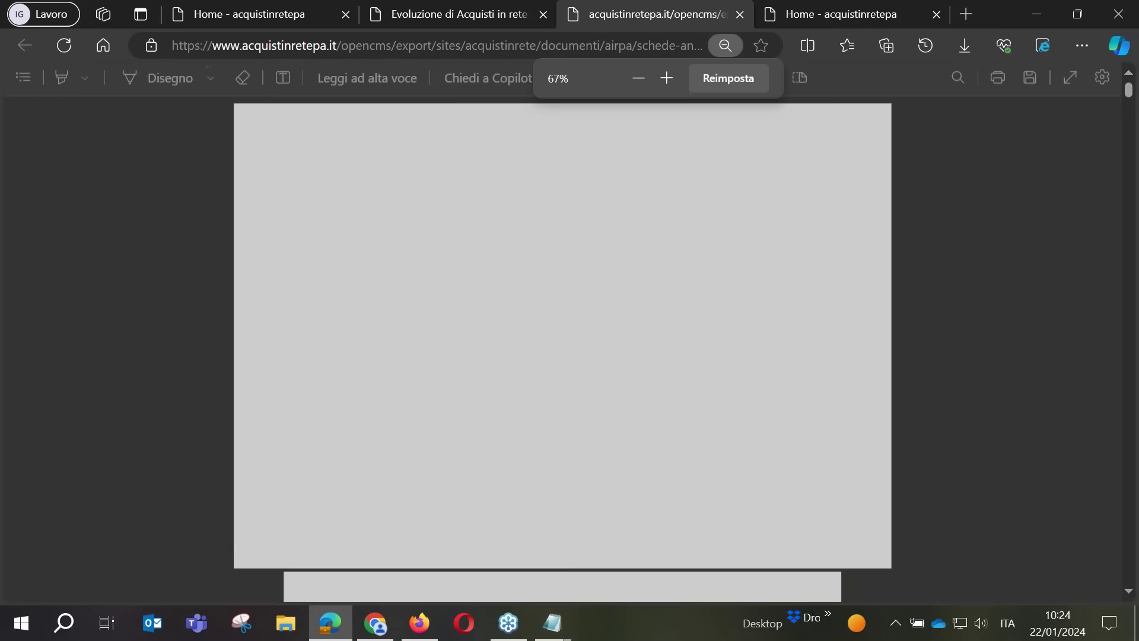
{"action": "key", "text": "ctrl+0"}
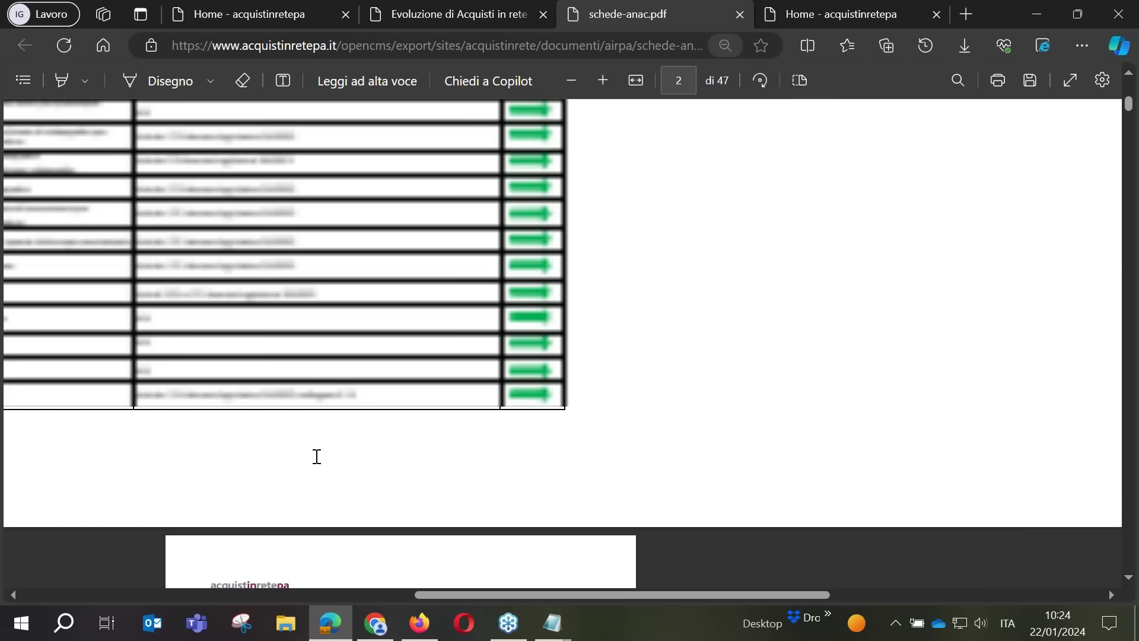
- Browse schede-anac.pdf to page 4's field notes on CCNL, Codice Ausa and ID partecipante
{"action": "scroll", "coordinate": [315, 458], "scroll_direction": "up", "scroll_amount": 3}
{"action": "left_click_drag", "start_coordinate": [450, 595], "coordinate": [287, 596]}
{"action": "scroll", "coordinate": [363, 521], "scroll_direction": "left", "scroll_amount": 3}
{"action": "scroll", "coordinate": [381, 496], "scroll_direction": "up", "scroll_amount": 10}
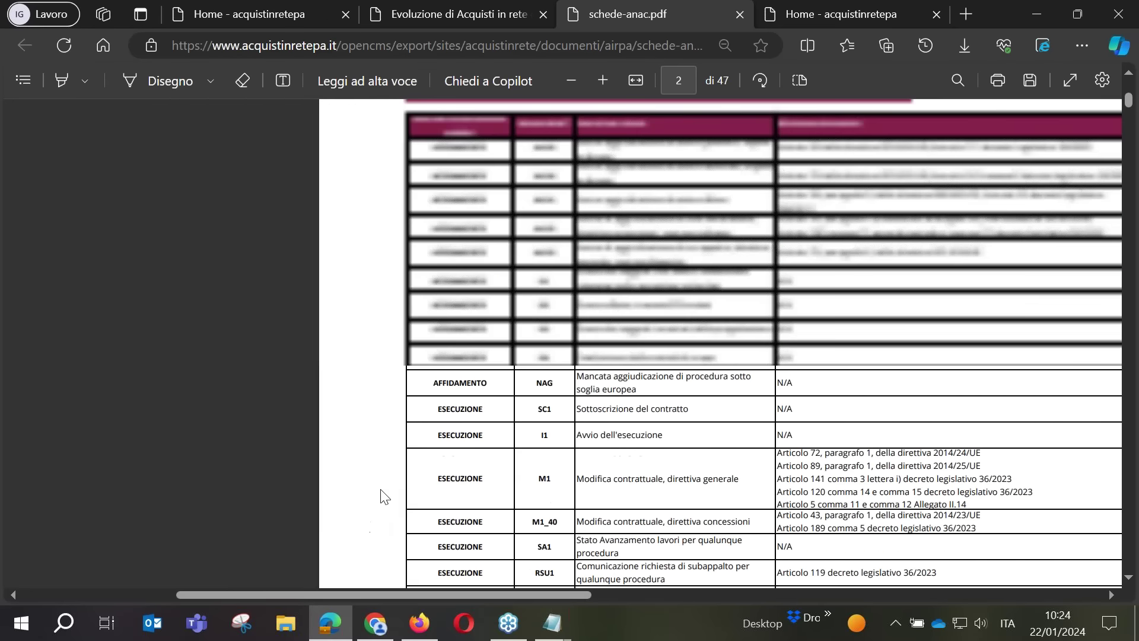
{"action": "scroll", "coordinate": [386, 493], "scroll_direction": "up", "scroll_amount": 6}
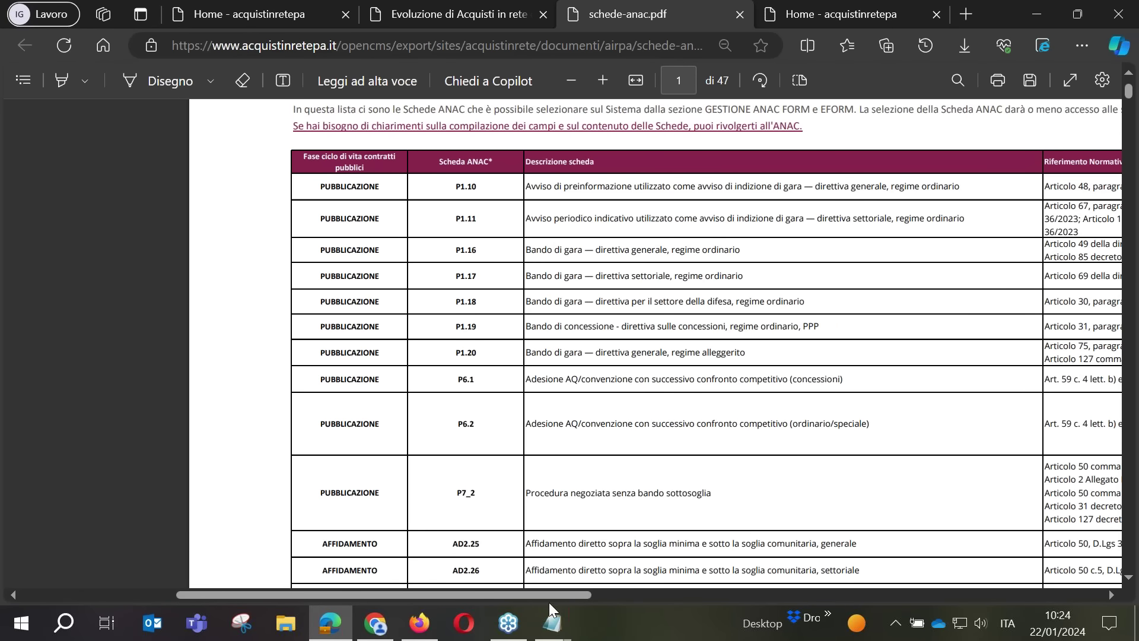
{"action": "scroll", "coordinate": [676, 588], "scroll_direction": "right", "scroll_amount": 5}
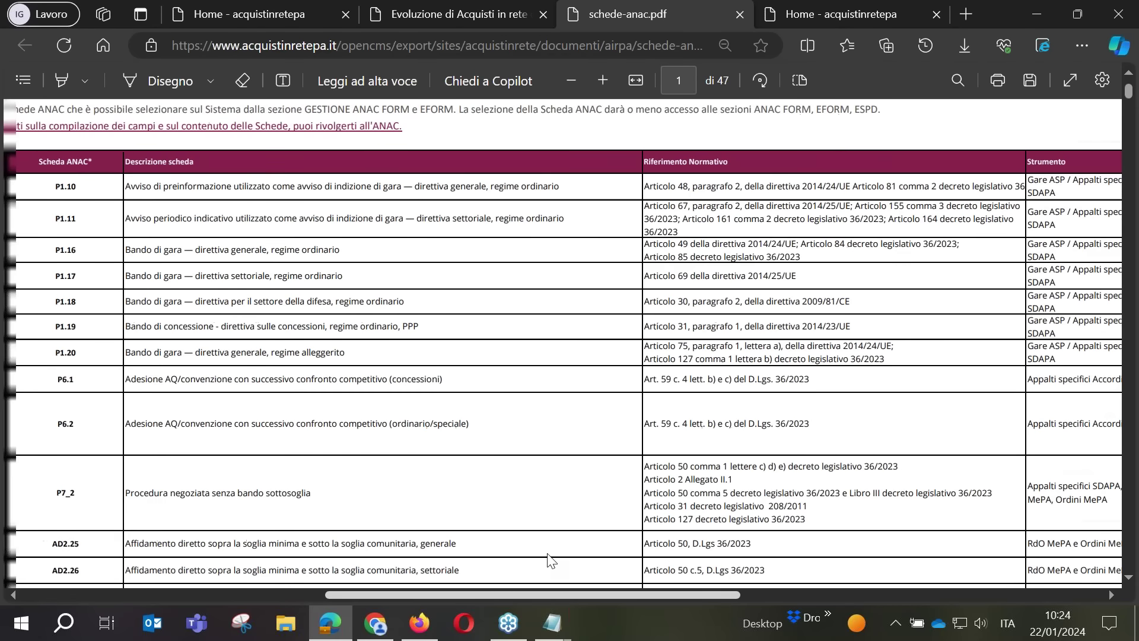
{"action": "scroll", "coordinate": [682, 416], "scroll_direction": "left", "scroll_amount": 6}
{"action": "scroll", "coordinate": [682, 416], "scroll_direction": "up", "scroll_amount": 3}
{"action": "scroll", "coordinate": [504, 407], "scroll_direction": "down", "scroll_amount": 20}
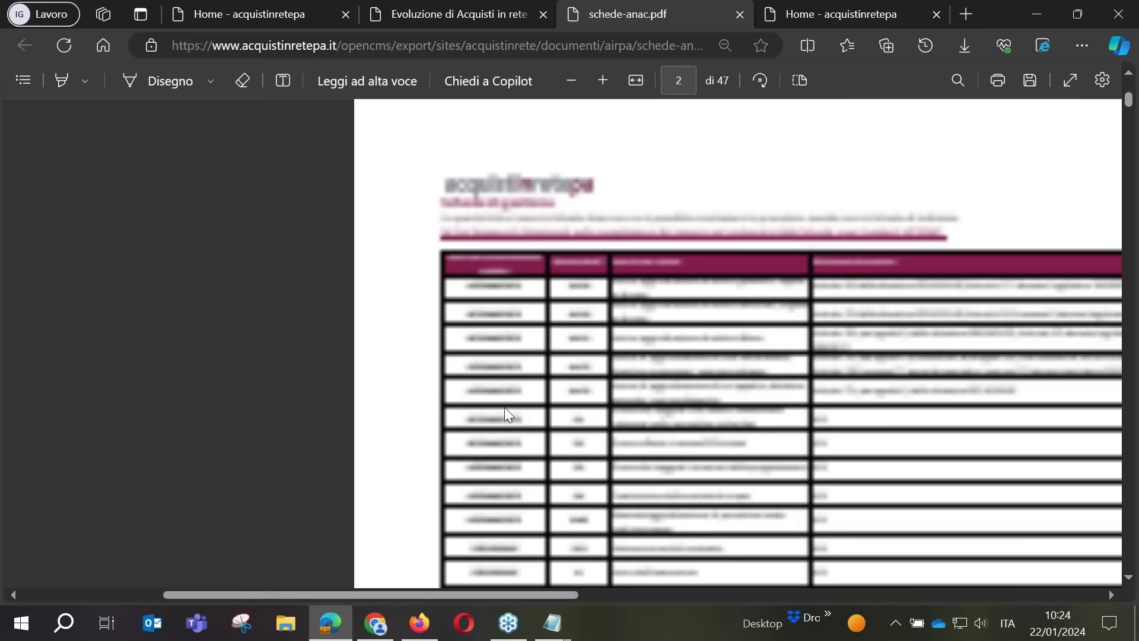
{"action": "left_click_drag", "start_coordinate": [463, 597], "coordinate": [565, 590]}
{"action": "scroll", "coordinate": [581, 440], "scroll_direction": "down", "scroll_amount": 12}
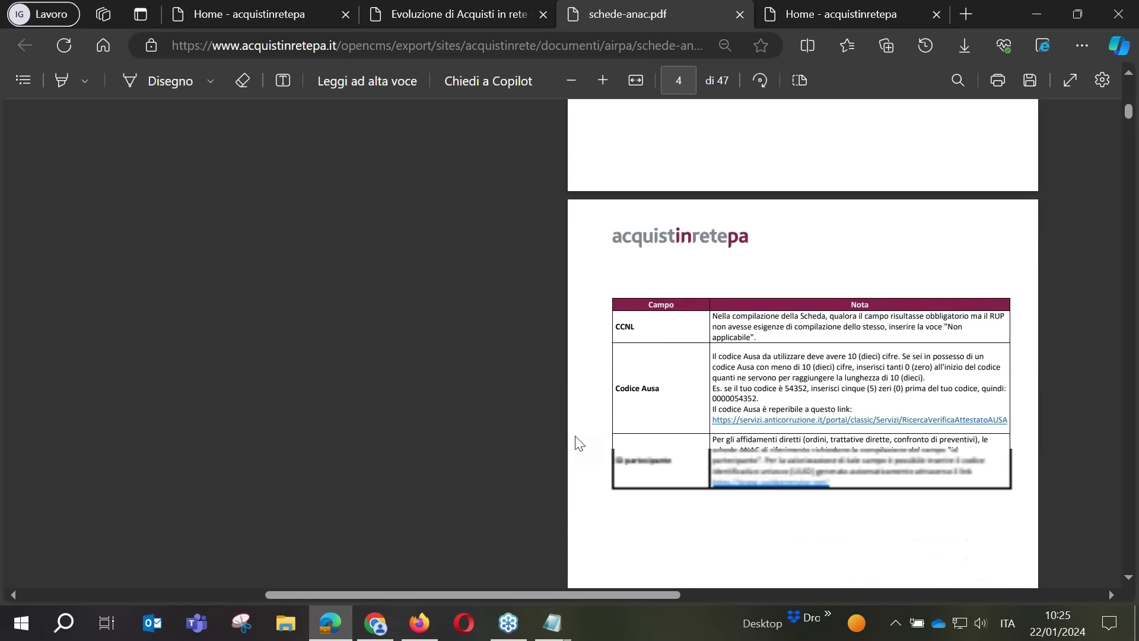
{"action": "left_click_drag", "start_coordinate": [593, 593], "coordinate": [704, 587]}
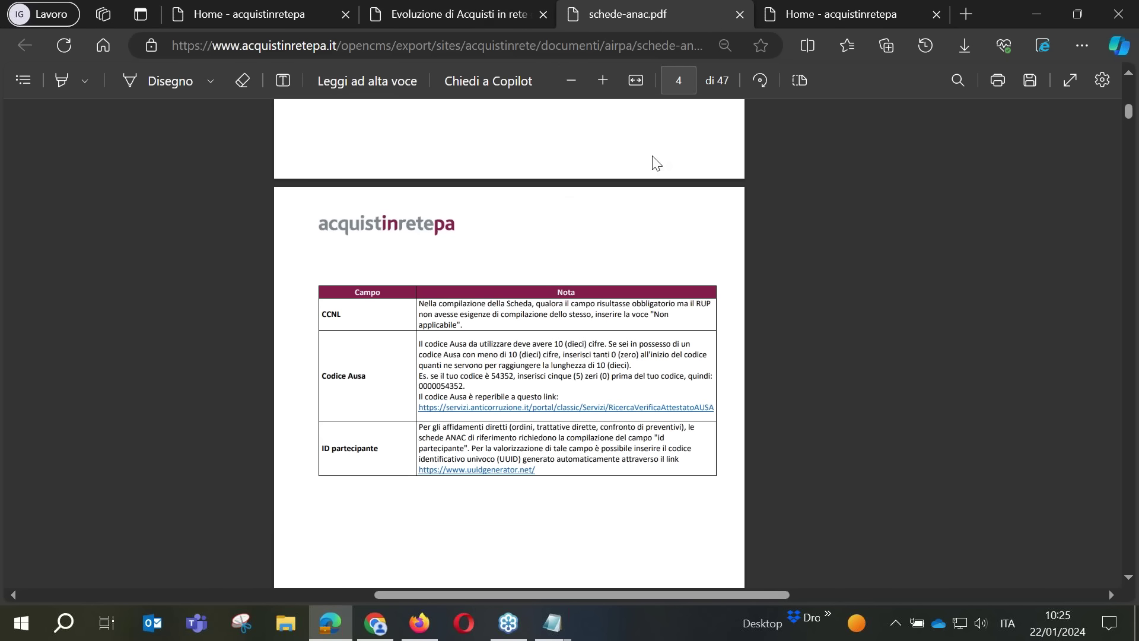
- Return to the wiki guide page and scroll through its ANAC scheda instructions
{"action": "left_click", "coordinate": [493, 17]}
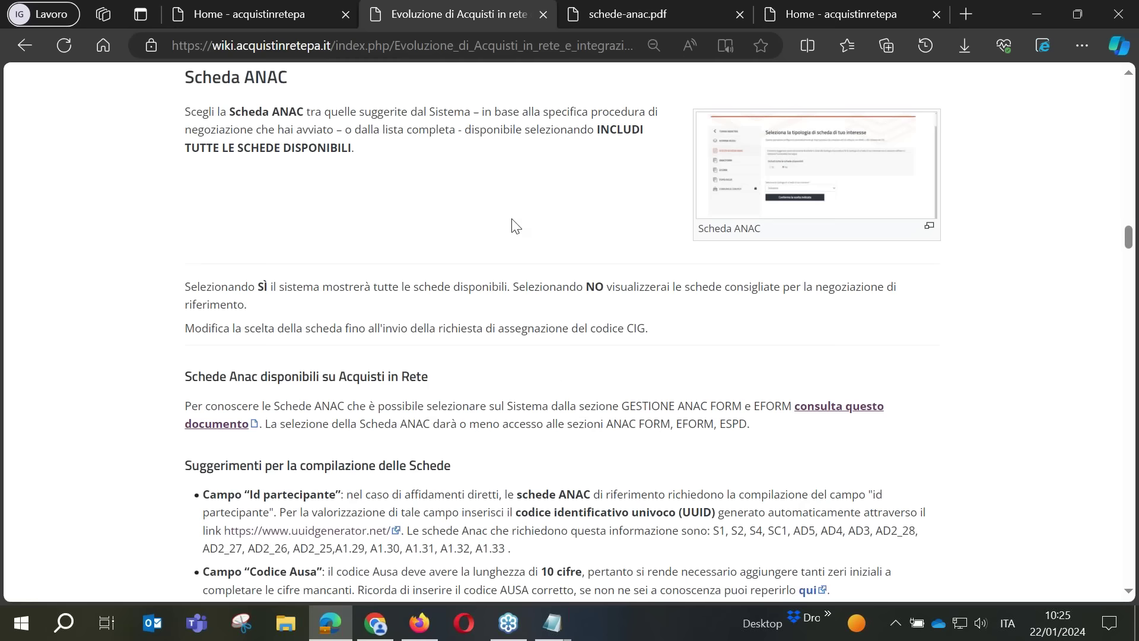
{"action": "scroll", "coordinate": [369, 233], "scroll_direction": "down", "scroll_amount": 3}
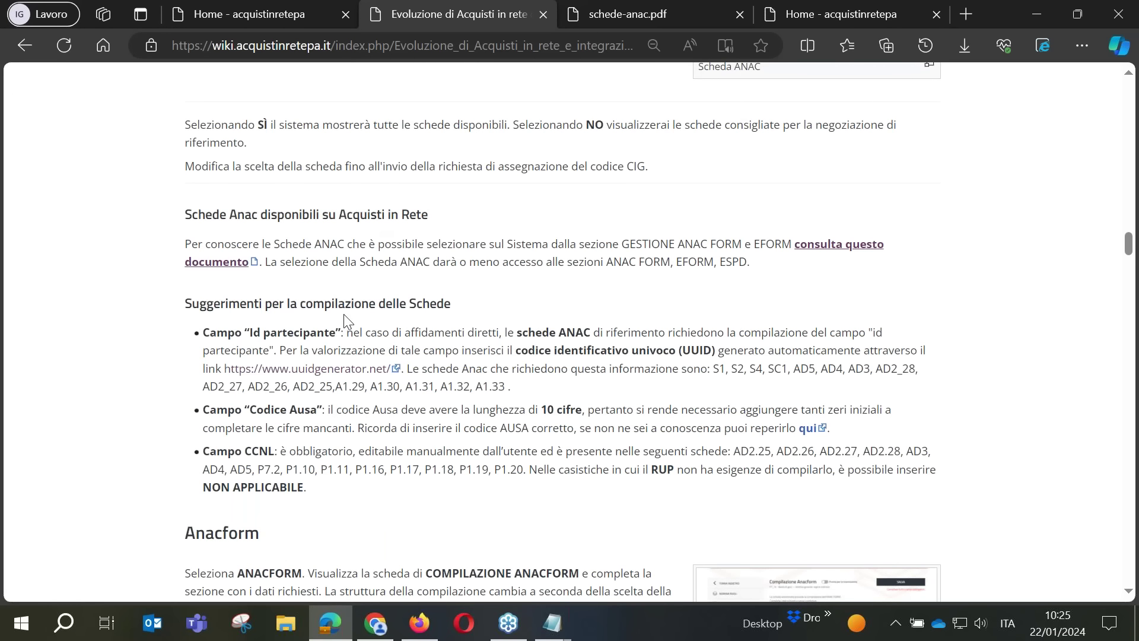
{"action": "scroll", "coordinate": [362, 297], "scroll_direction": "down", "scroll_amount": 2}
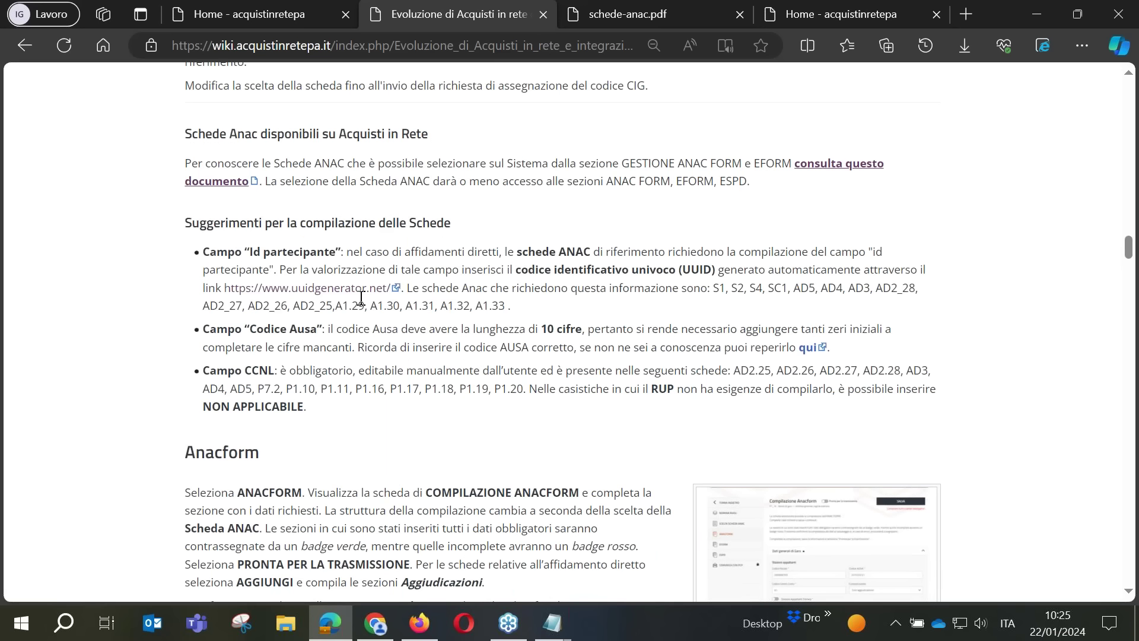
{"action": "scroll", "coordinate": [544, 301], "scroll_direction": "down", "scroll_amount": 4}
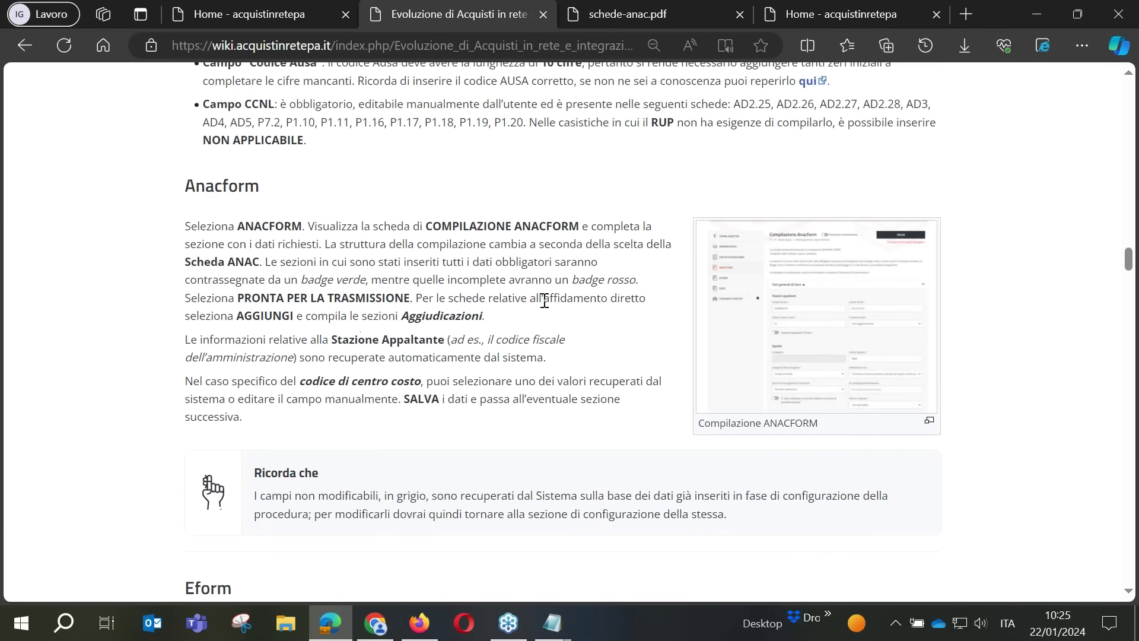
{"action": "scroll", "coordinate": [544, 301], "scroll_direction": "up", "scroll_amount": 3}
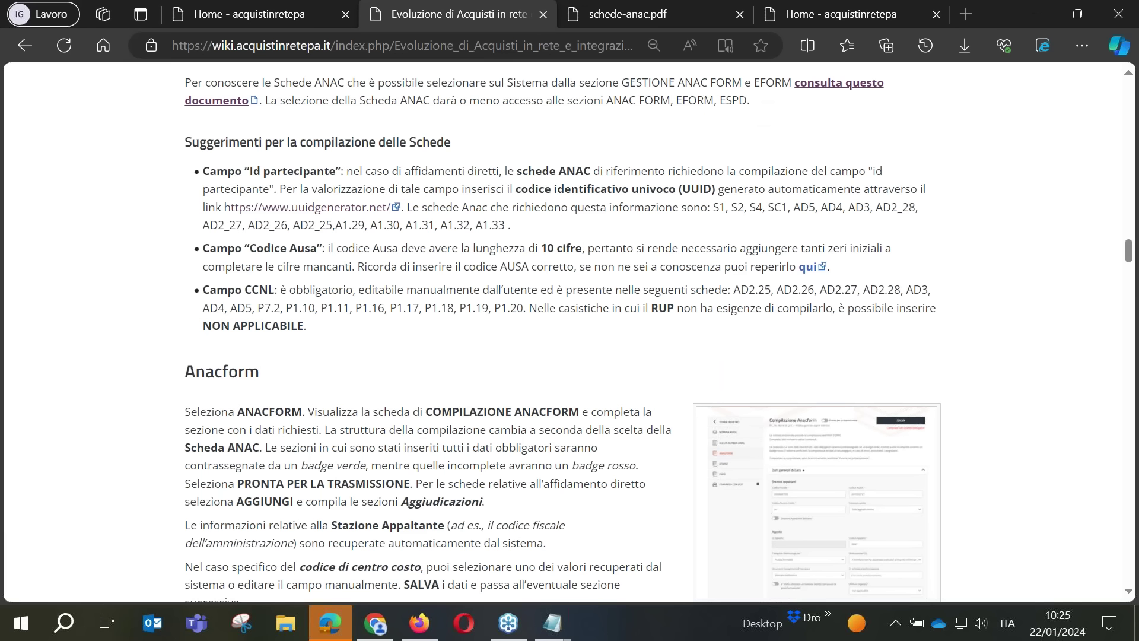
- Go back through the schede-anac.pdf and Home tabs to the portal's Scelta Scheda ANAC page
{"action": "left_click", "coordinate": [575, 14]}
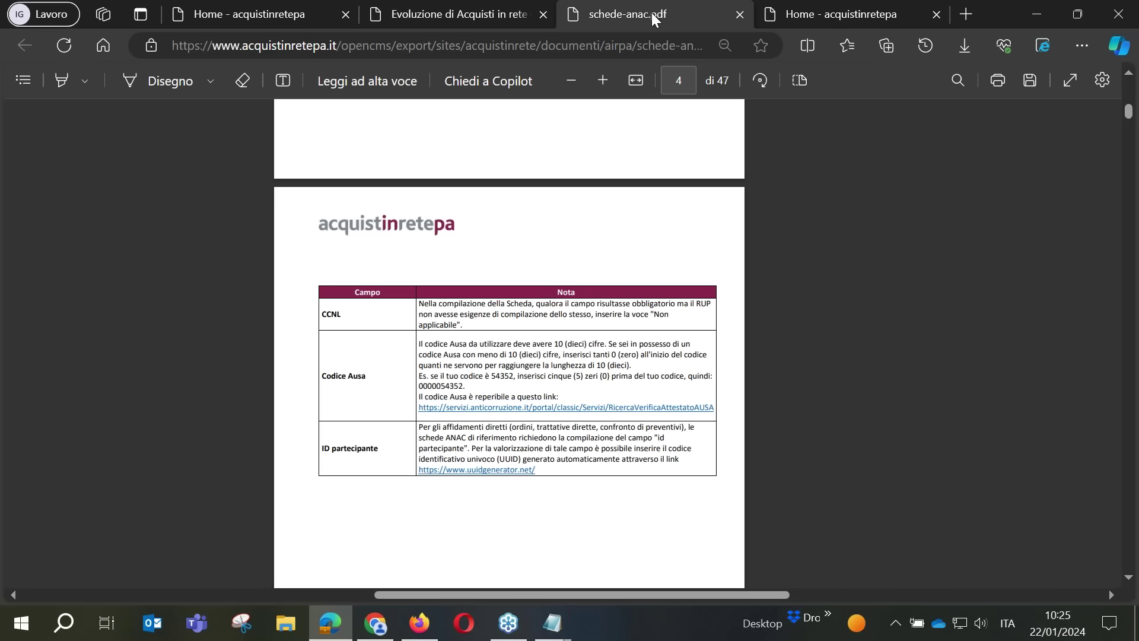
{"action": "left_click", "coordinate": [797, 13]}
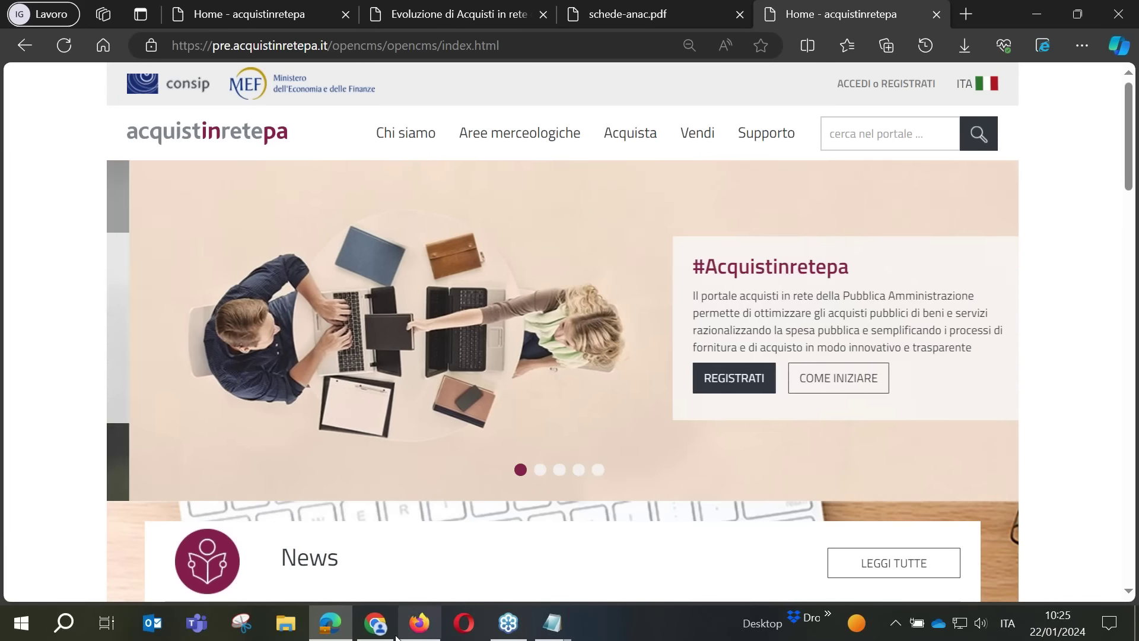
{"action": "left_click", "coordinate": [380, 633]}
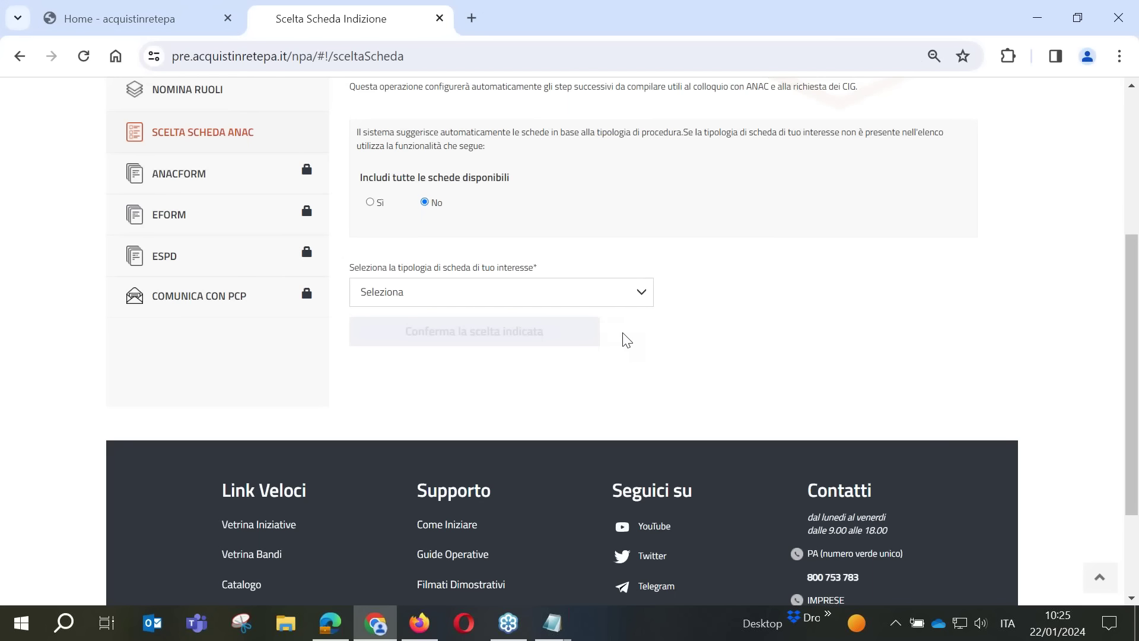
- Browse the scheda types, including all available schede in the list
{"action": "left_click", "coordinate": [642, 303]}
{"action": "scroll", "coordinate": [633, 433], "scroll_direction": "down", "scroll_amount": 1}
{"action": "scroll", "coordinate": [743, 291], "scroll_direction": "up", "scroll_amount": 5}
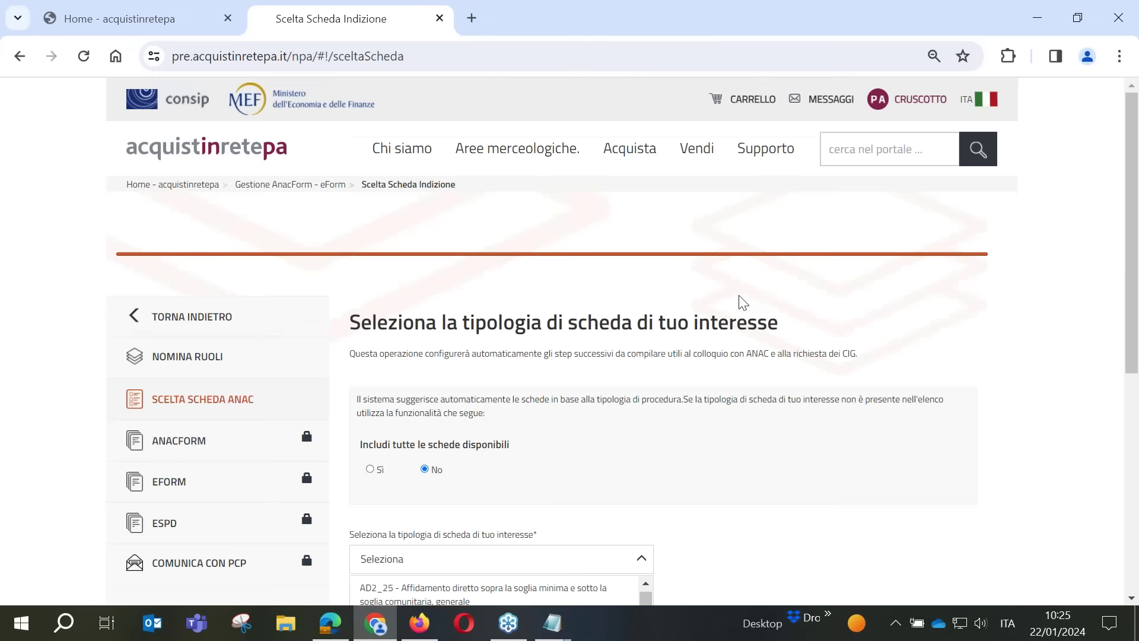
{"action": "scroll", "coordinate": [740, 300], "scroll_direction": "down", "scroll_amount": 3}
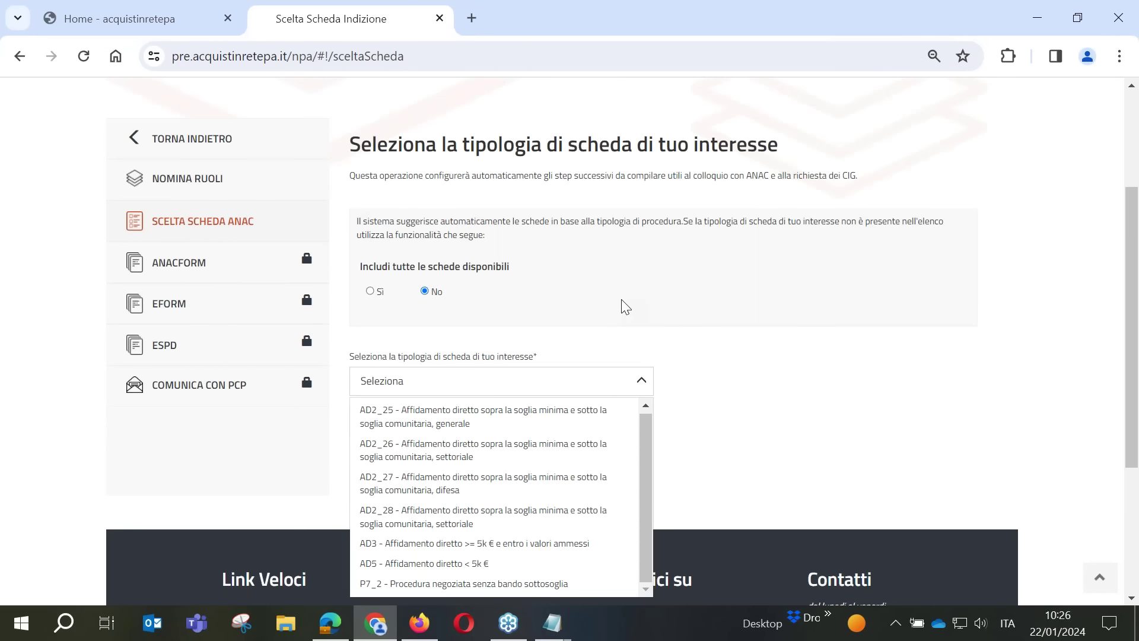
{"action": "left_click_drag", "start_coordinate": [562, 332], "coordinate": [622, 295]}
{"action": "left_click", "coordinate": [622, 295]}
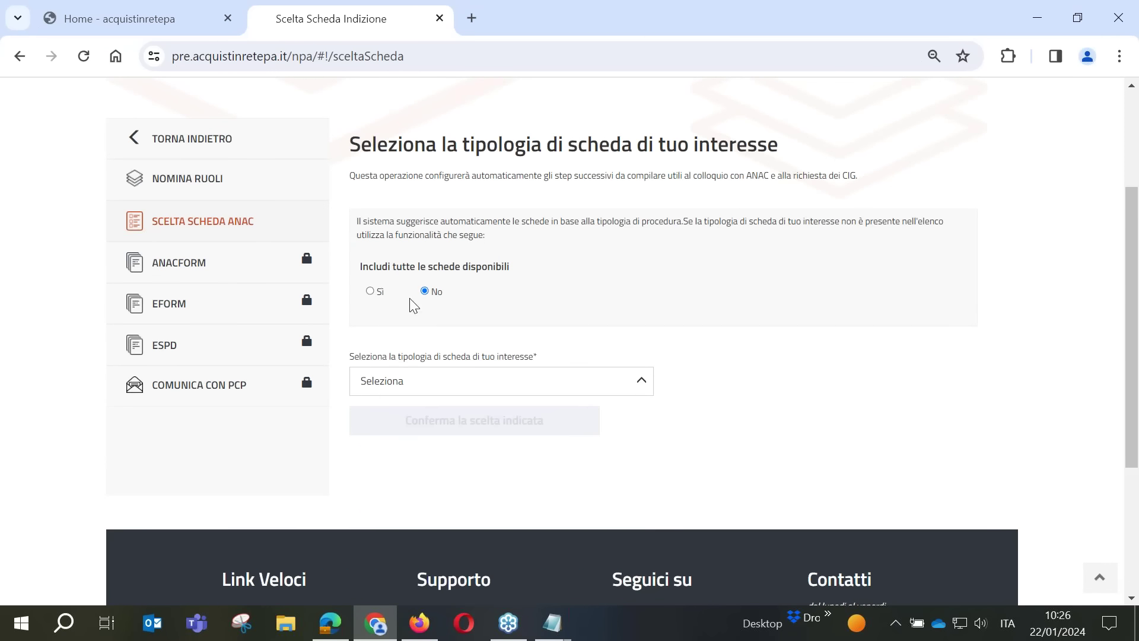
{"action": "left_click", "coordinate": [371, 291]}
{"action": "left_click", "coordinate": [649, 388]}
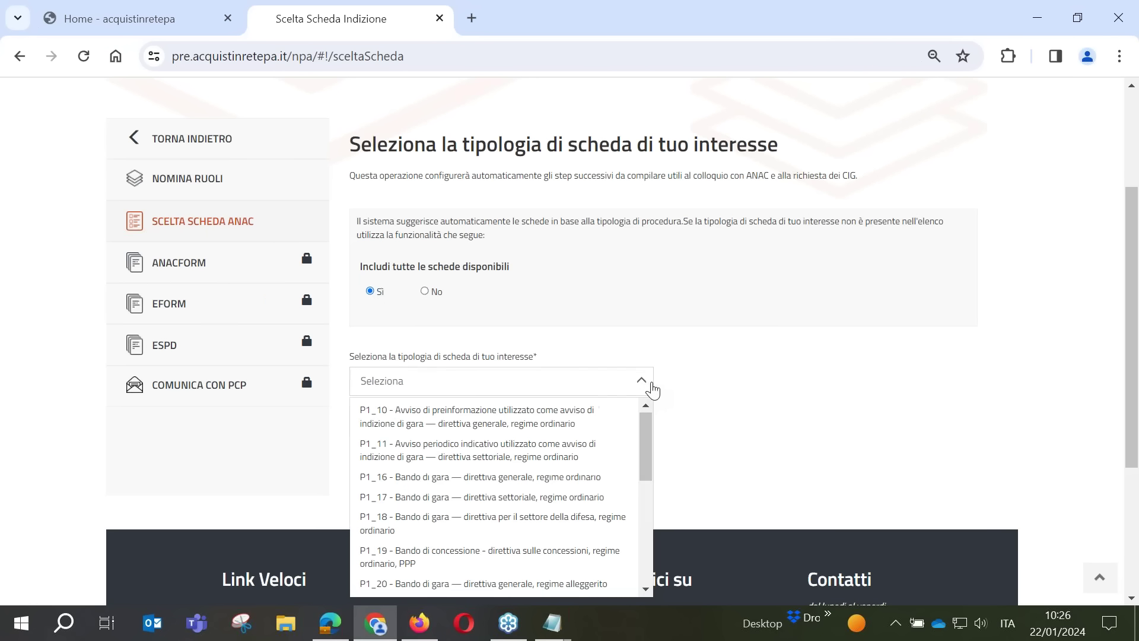
{"action": "scroll", "coordinate": [687, 376], "scroll_direction": "down", "scroll_amount": 3}
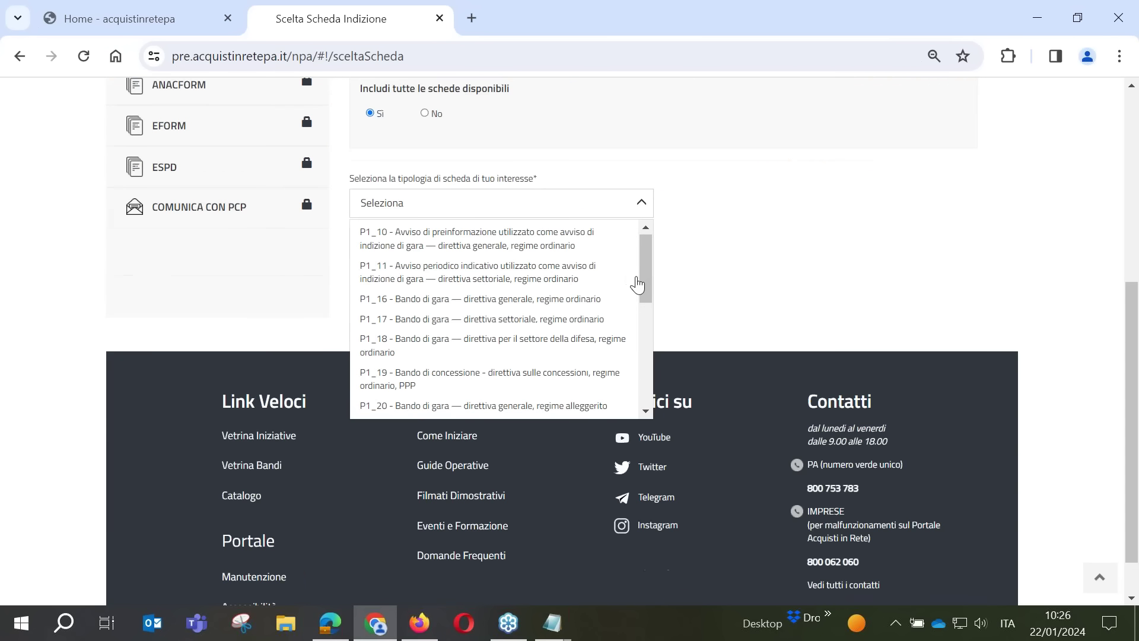
{"action": "mouse_move", "coordinate": [652, 287]}
{"action": "left_mouse_down"}
{"action": "mouse_move", "coordinate": [649, 402]}
{"action": "mouse_move", "coordinate": [652, 270]}
{"action": "left_mouse_up"}
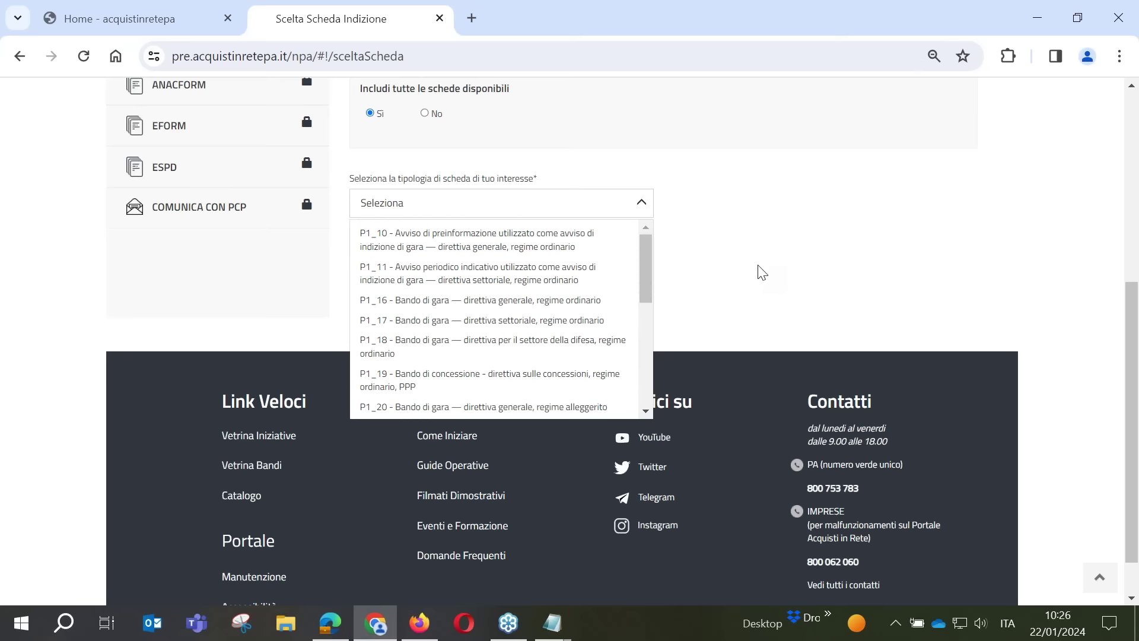
- Return to suggested schede, choose P7_2 - Procedura negoziata senza bando sottosoglia and confirm it
{"action": "left_click", "coordinate": [426, 114]}
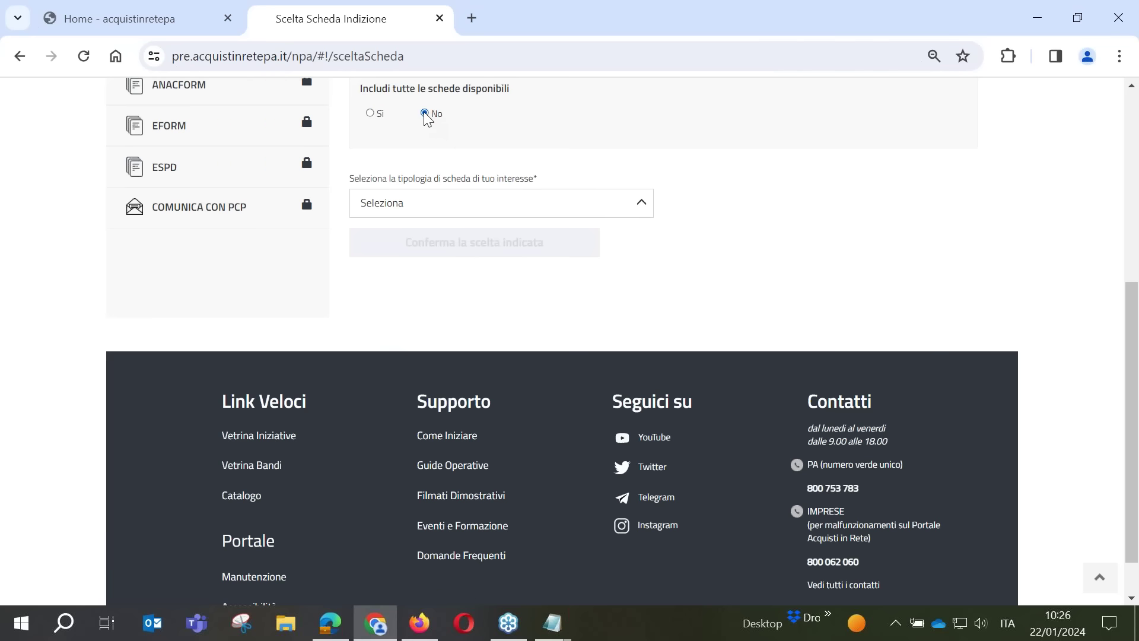
{"action": "left_click", "coordinate": [638, 205]}
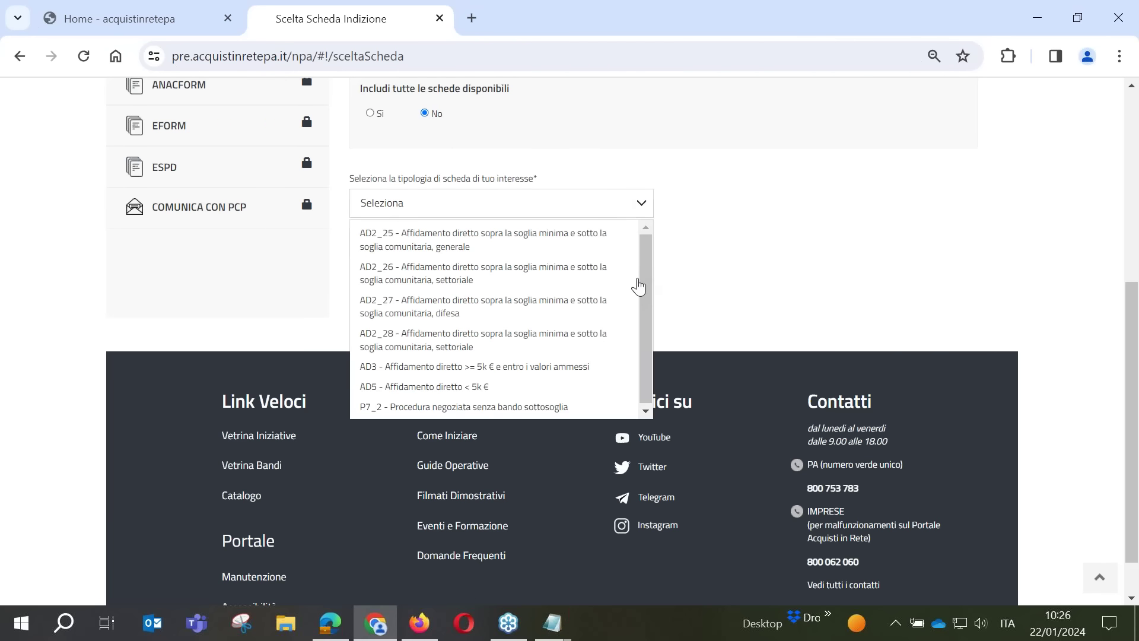
{"action": "left_click", "coordinate": [500, 413]}
{"action": "left_click", "coordinate": [490, 261]}
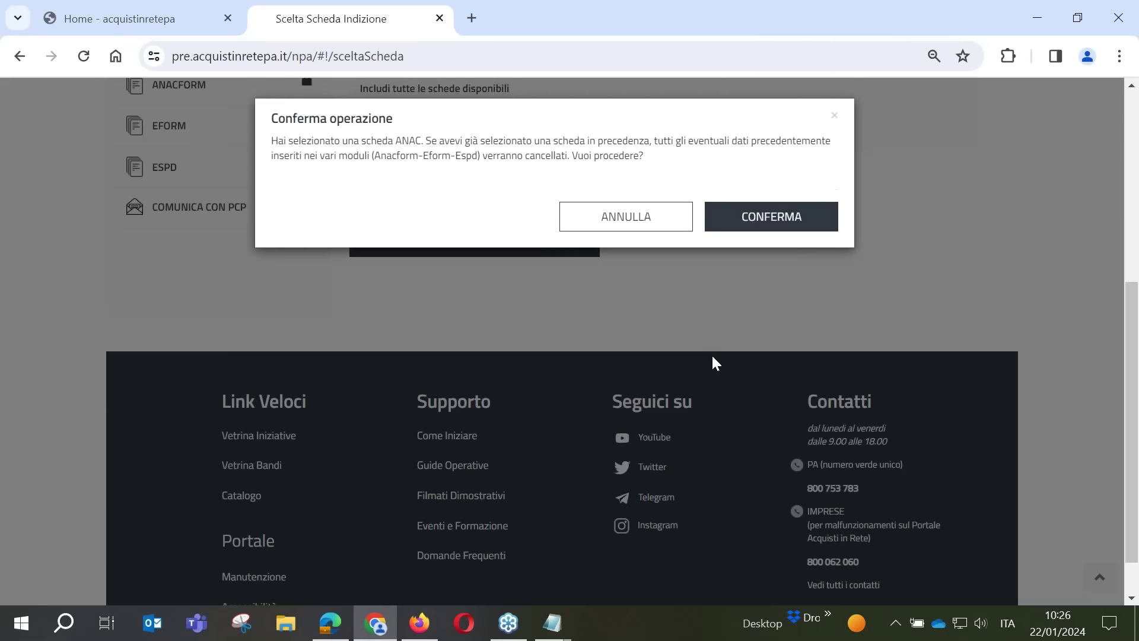
{"action": "scroll", "coordinate": [789, 219], "scroll_direction": "up", "scroll_amount": 3}
{"action": "left_click", "coordinate": [788, 219]}
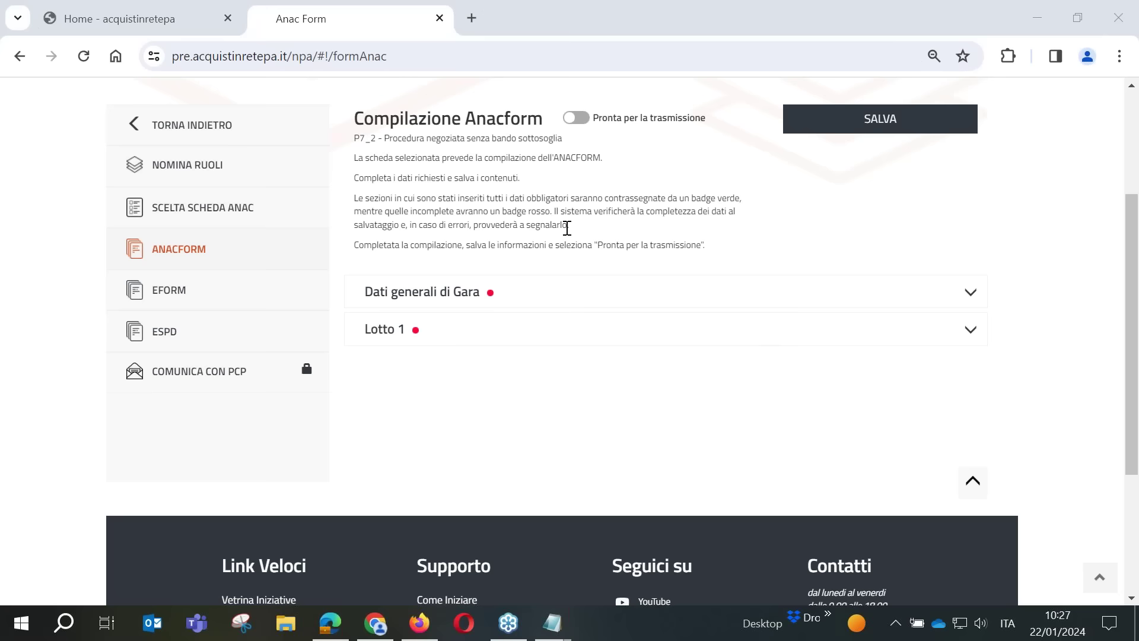
- Leave the P7_2 Anacform with TORNA INDIETRO to reach the RdO Dati principali
{"action": "scroll", "coordinate": [564, 226], "scroll_direction": "up", "scroll_amount": 3}
{"action": "left_click", "coordinate": [221, 304]}
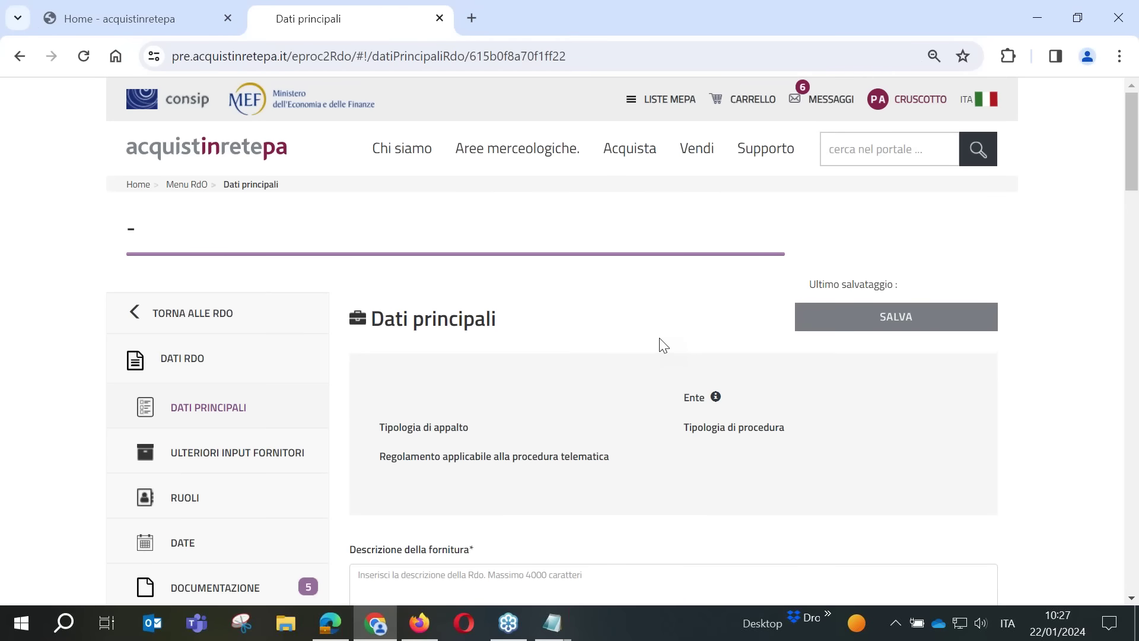
- Open GESTISCI ANAC FORM E EFORM to reach Nomina Ruoli, then switch to the second account's Firefox window
{"action": "scroll", "coordinate": [670, 324], "scroll_direction": "down", "scroll_amount": 5}
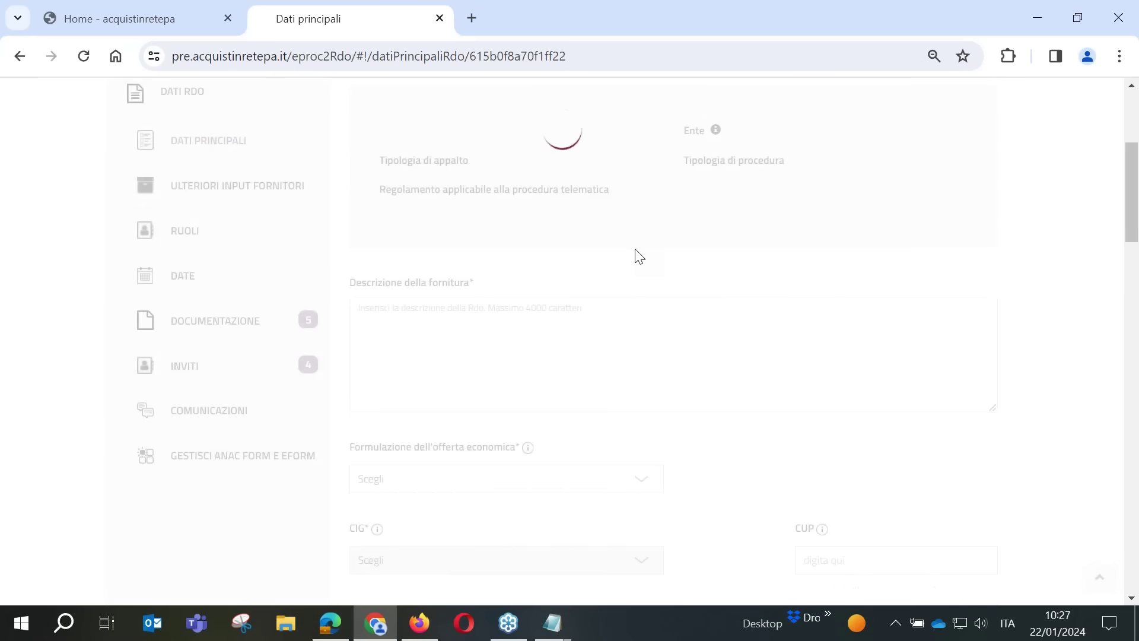
{"action": "scroll", "coordinate": [641, 262], "scroll_direction": "down", "scroll_amount": 10}
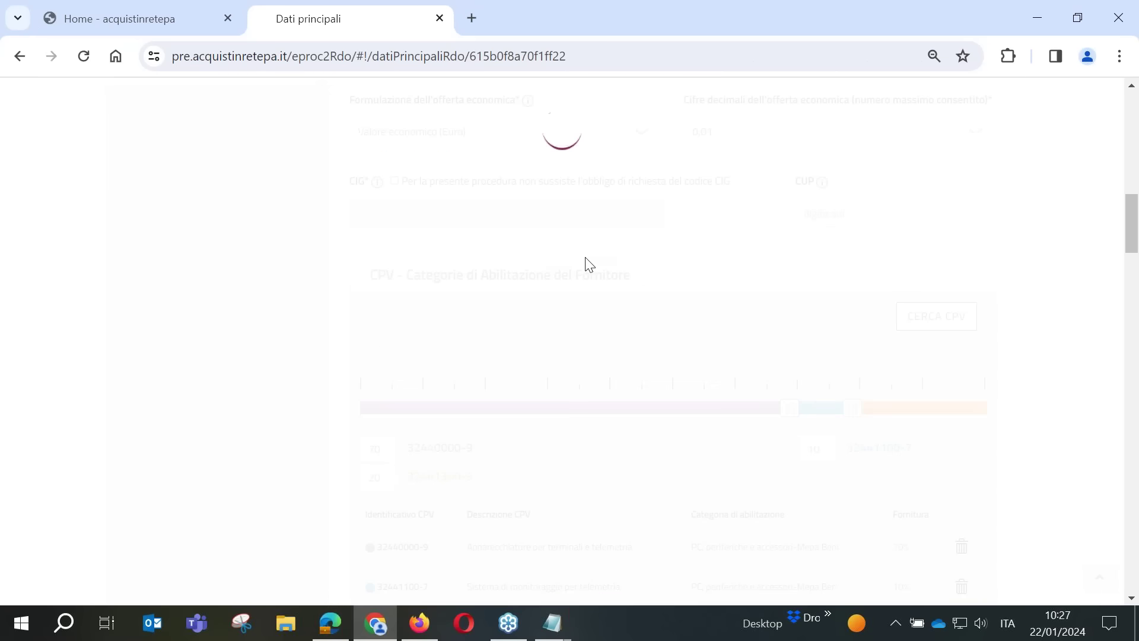
{"action": "scroll", "coordinate": [643, 279], "scroll_direction": "up", "scroll_amount": 3}
{"action": "scroll", "coordinate": [574, 333], "scroll_direction": "up", "scroll_amount": 5}
{"action": "scroll", "coordinate": [216, 412], "scroll_direction": "up", "scroll_amount": 1}
{"action": "left_click", "coordinate": [220, 416]}
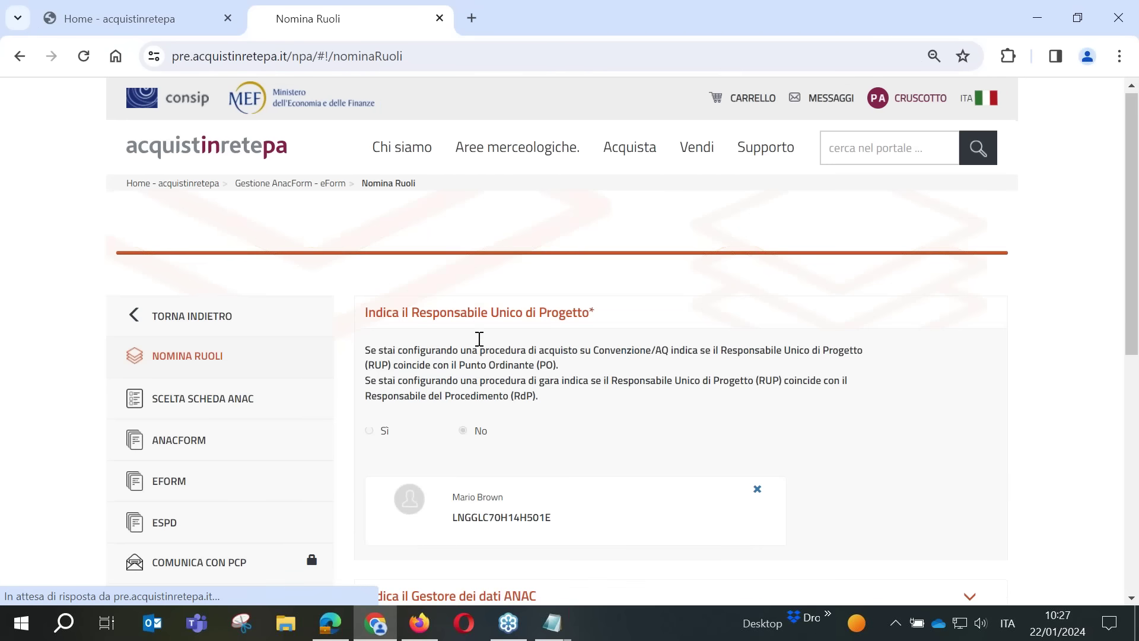
{"action": "scroll", "coordinate": [480, 338], "scroll_direction": "down", "scroll_amount": 3}
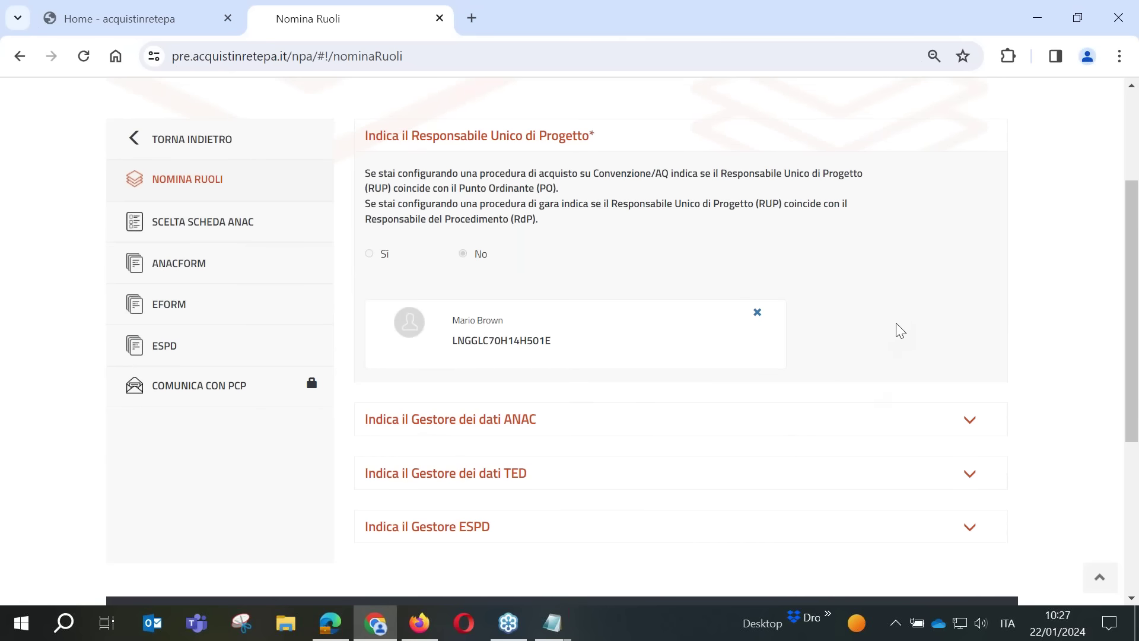
{"action": "left_click", "coordinate": [419, 622]}
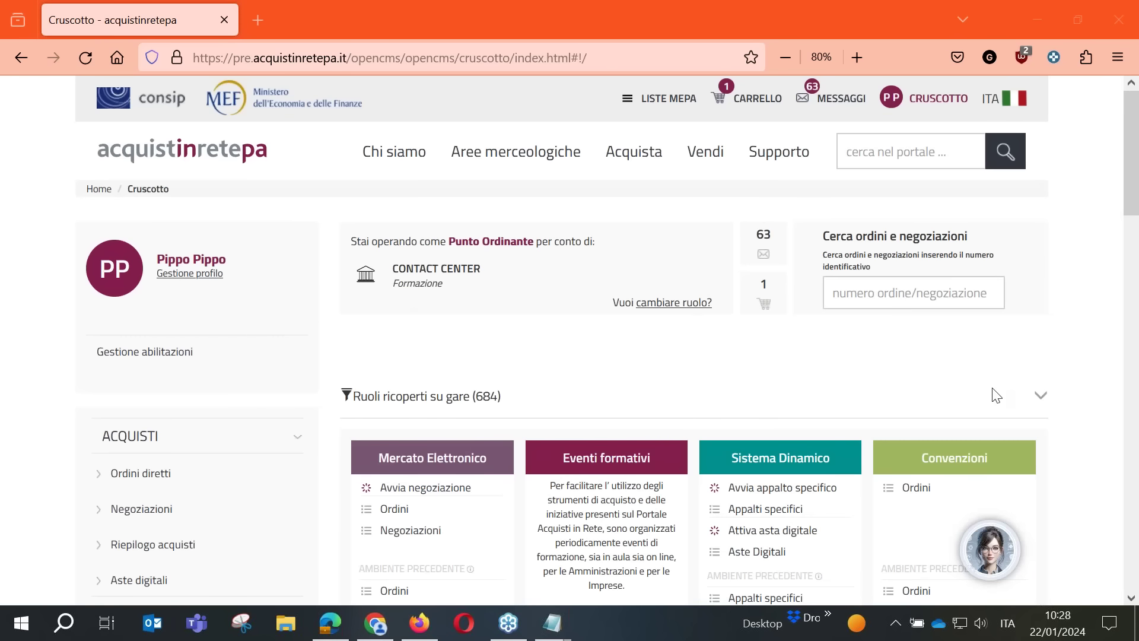
- View page 2 of the Ruoli ricoperti su gare list, collapse it, and switch to Edge
{"action": "left_click", "coordinate": [1039, 399]}
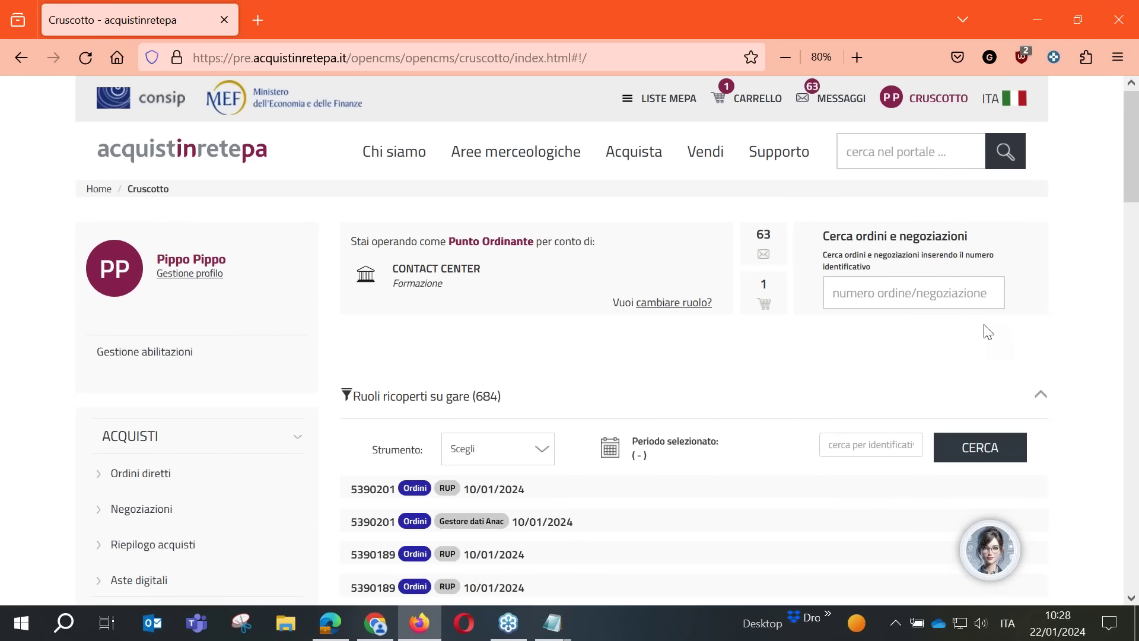
{"action": "scroll", "coordinate": [653, 368], "scroll_direction": "down", "scroll_amount": 3}
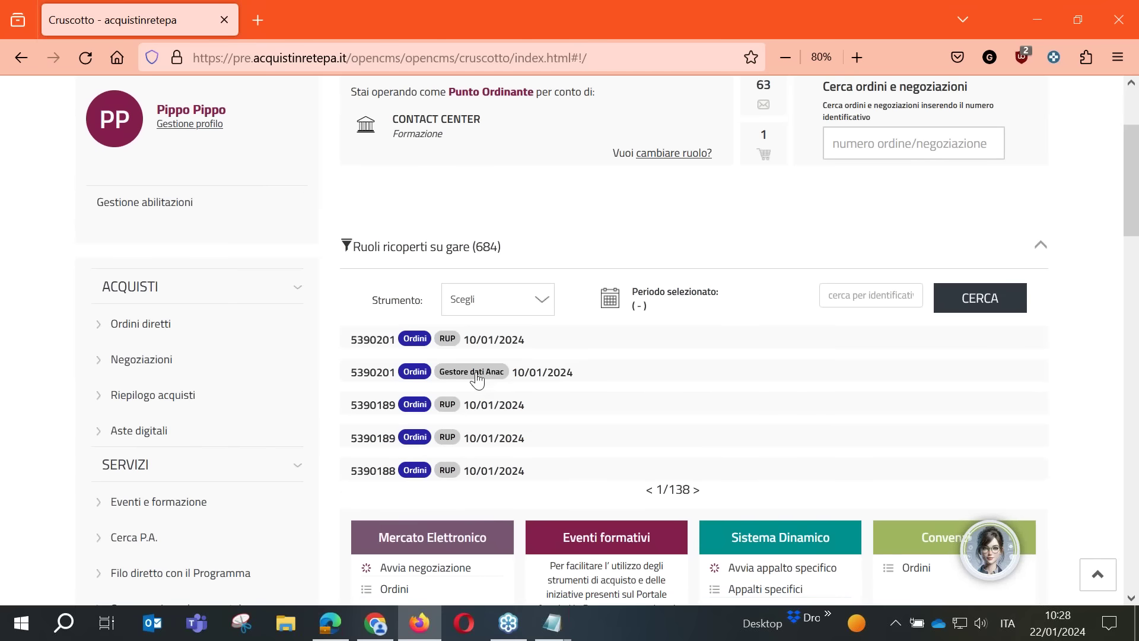
{"action": "left_click", "coordinate": [697, 491]}
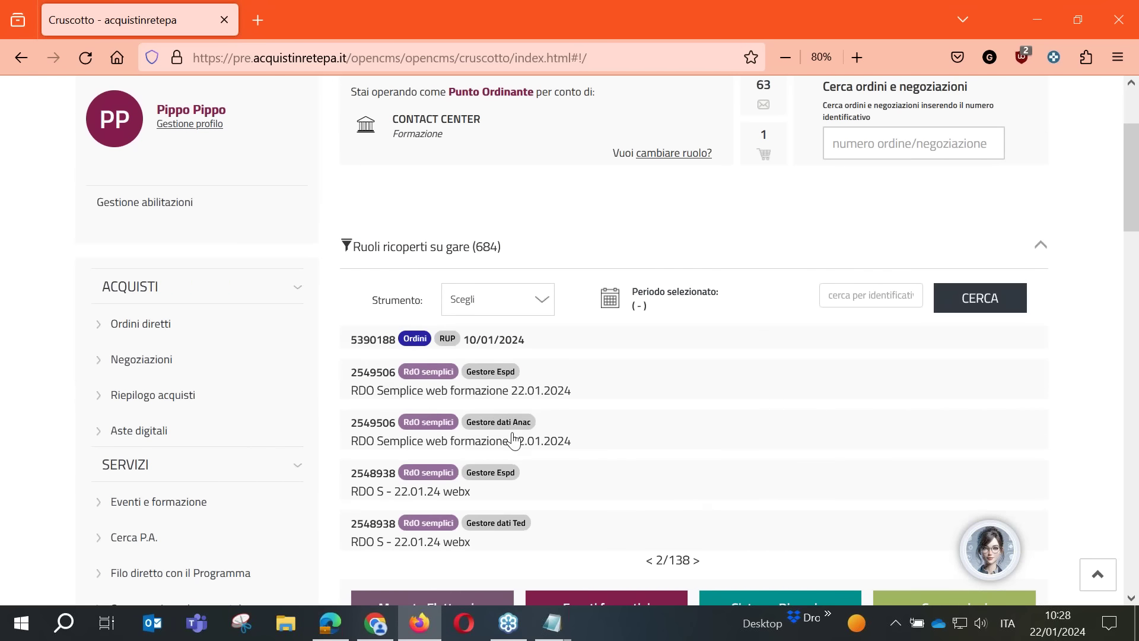
{"action": "left_click", "coordinate": [1039, 246]}
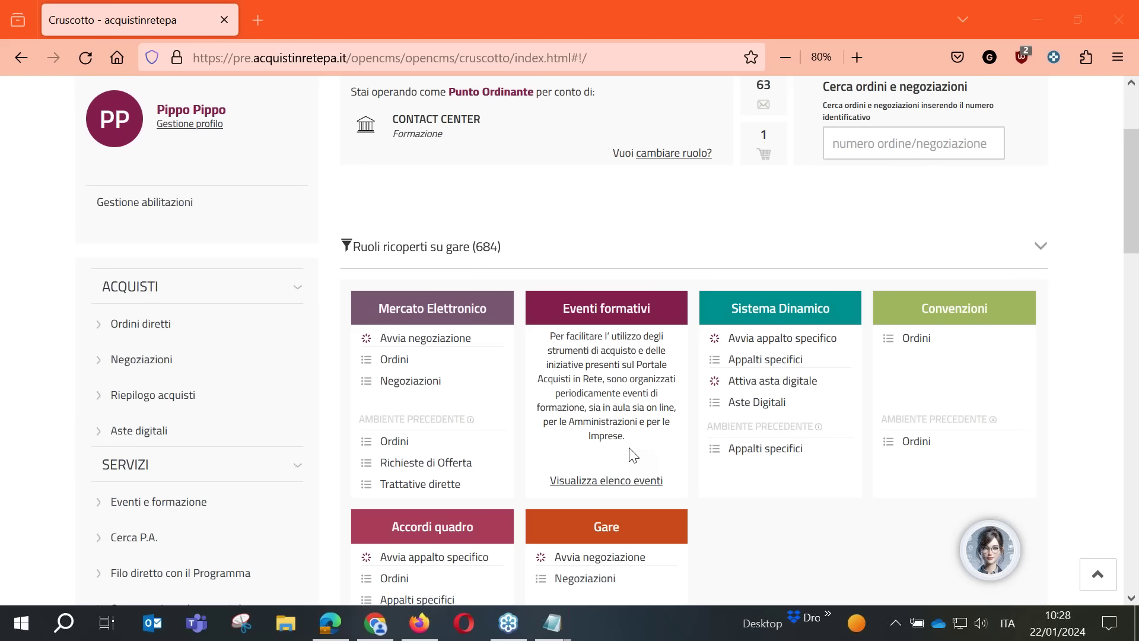
{"action": "key", "text": "alt+Tab"}
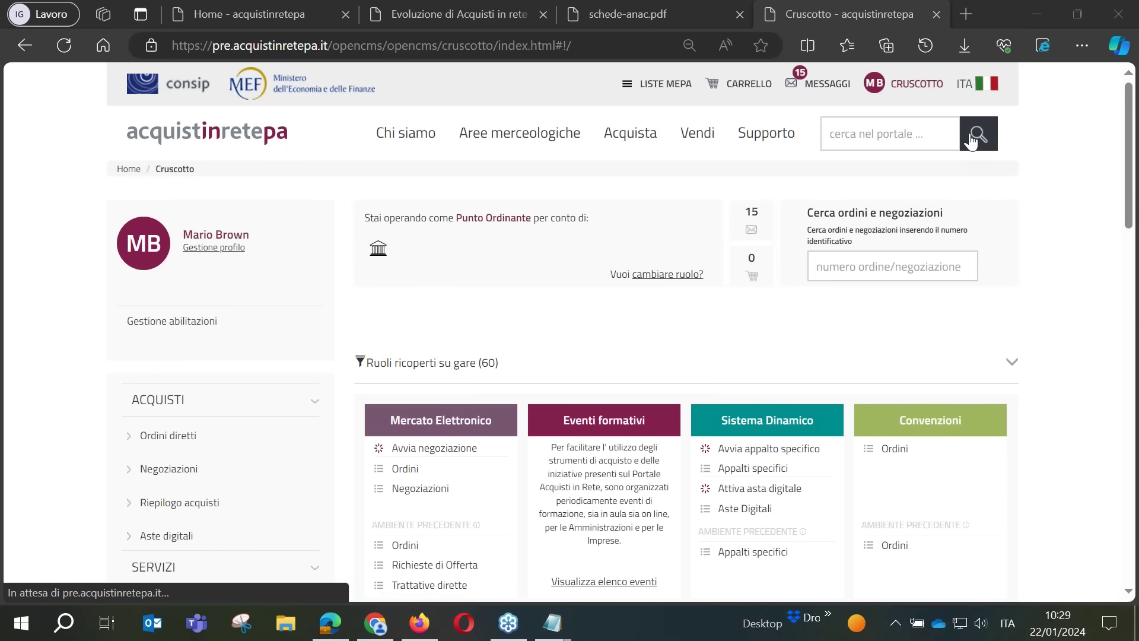
- Open the RDO Semplice web formazione 22.01.2024 tender, accepting the organisation change
{"action": "left_click", "coordinate": [1010, 369]}
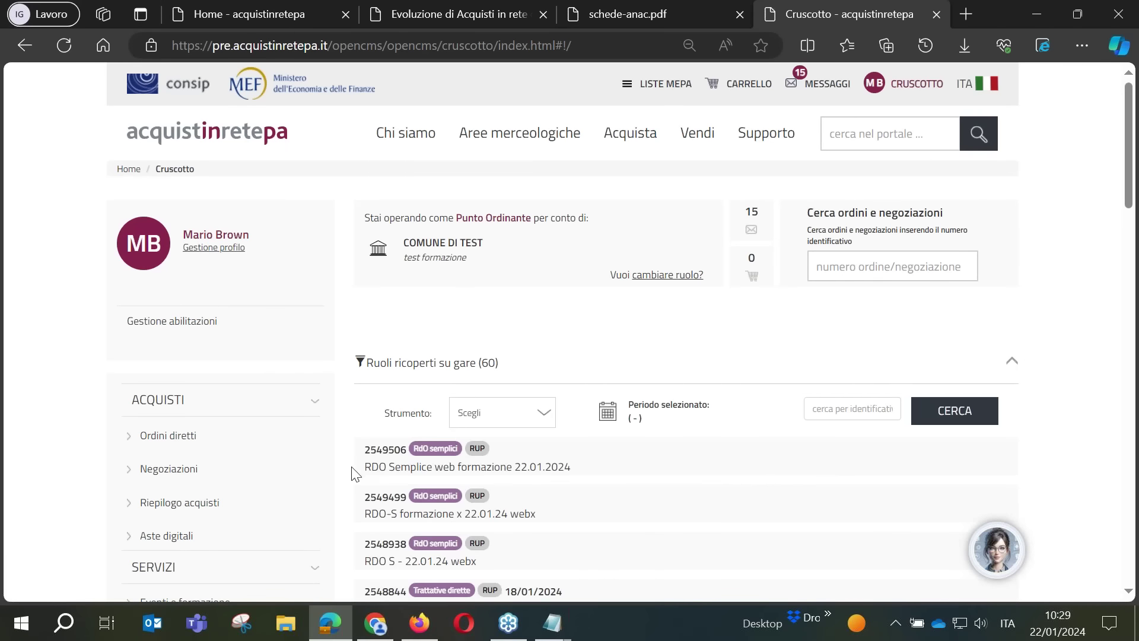
{"action": "left_click", "coordinate": [461, 469]}
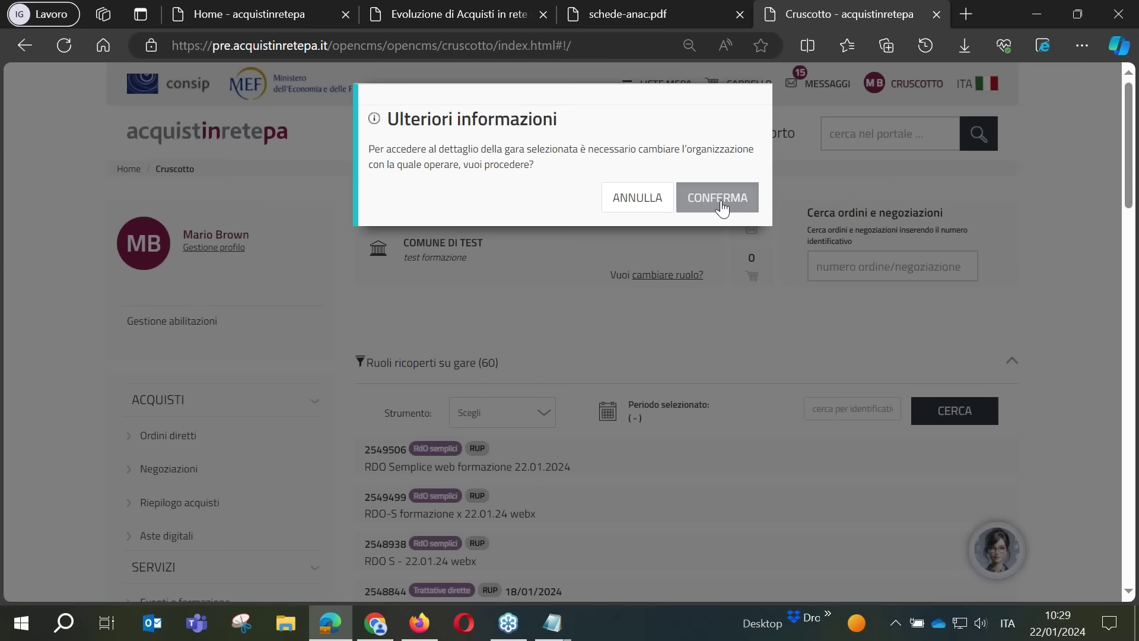
{"action": "left_click", "coordinate": [722, 209]}
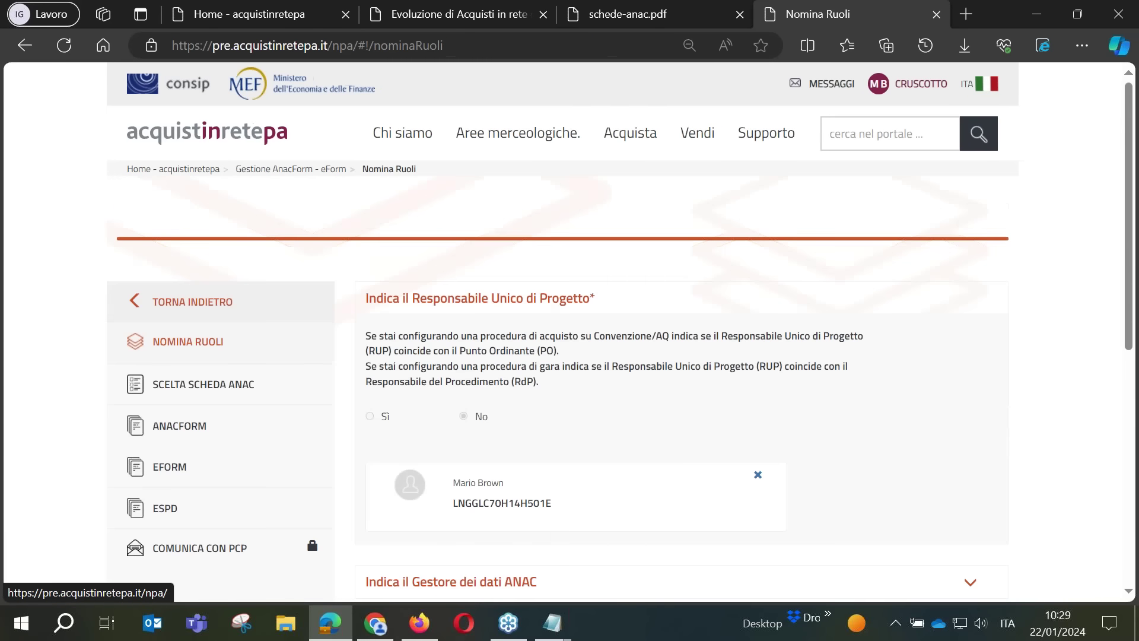
{"action": "scroll", "coordinate": [546, 263], "scroll_direction": "down", "scroll_amount": 2}
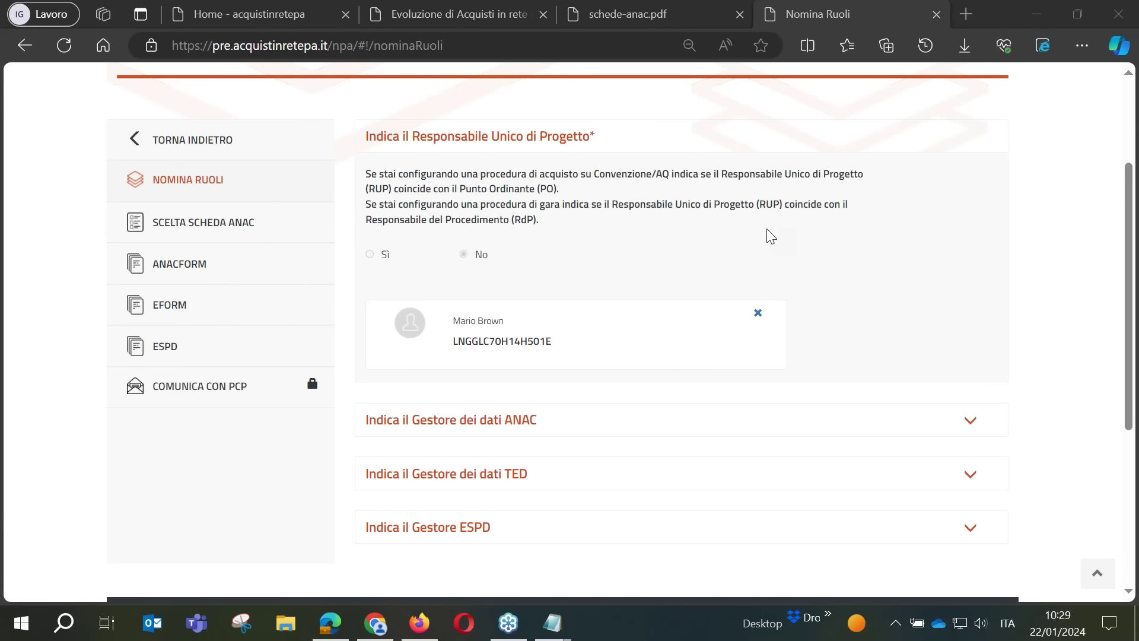
- Compare the Edge and Chrome windows, ending in Chrome on the Nomina Ruoli page
{"action": "left_click", "coordinate": [375, 626]}
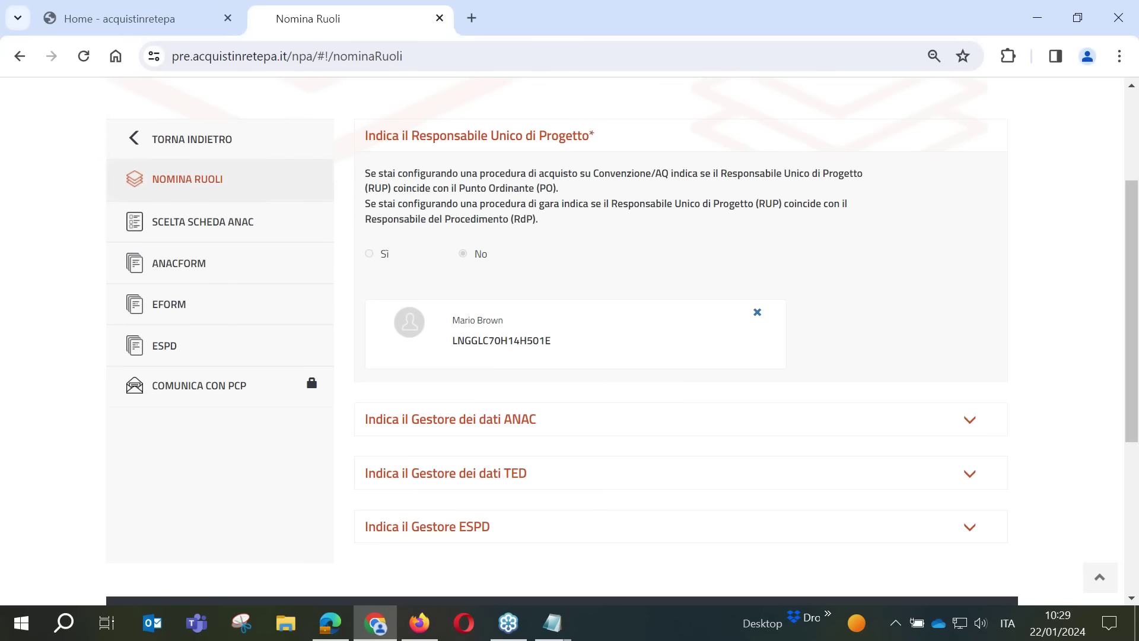
{"action": "left_click", "coordinate": [418, 633]}
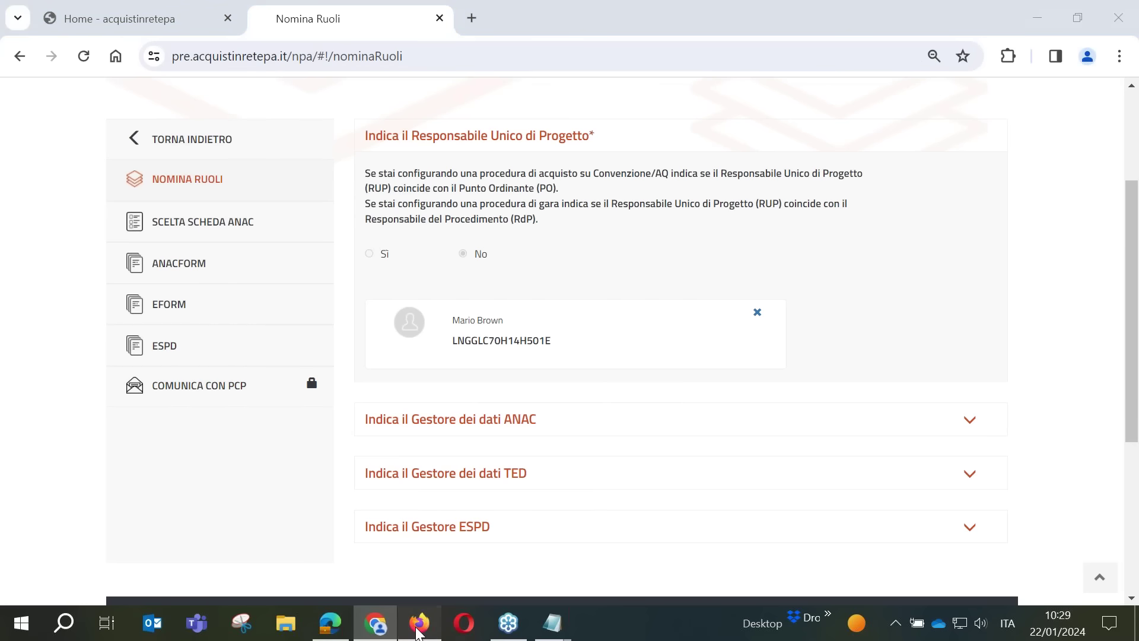
{"action": "left_click", "coordinate": [334, 630]}
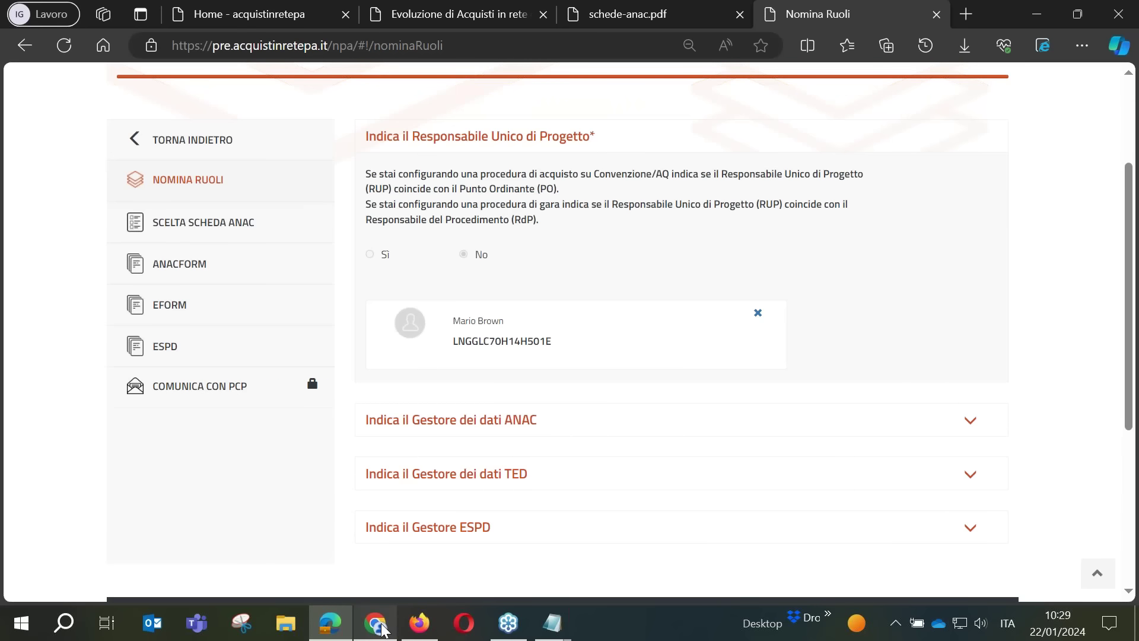
{"action": "left_click", "coordinate": [383, 629]}
{"action": "scroll", "coordinate": [644, 244], "scroll_direction": "up", "scroll_amount": 3}
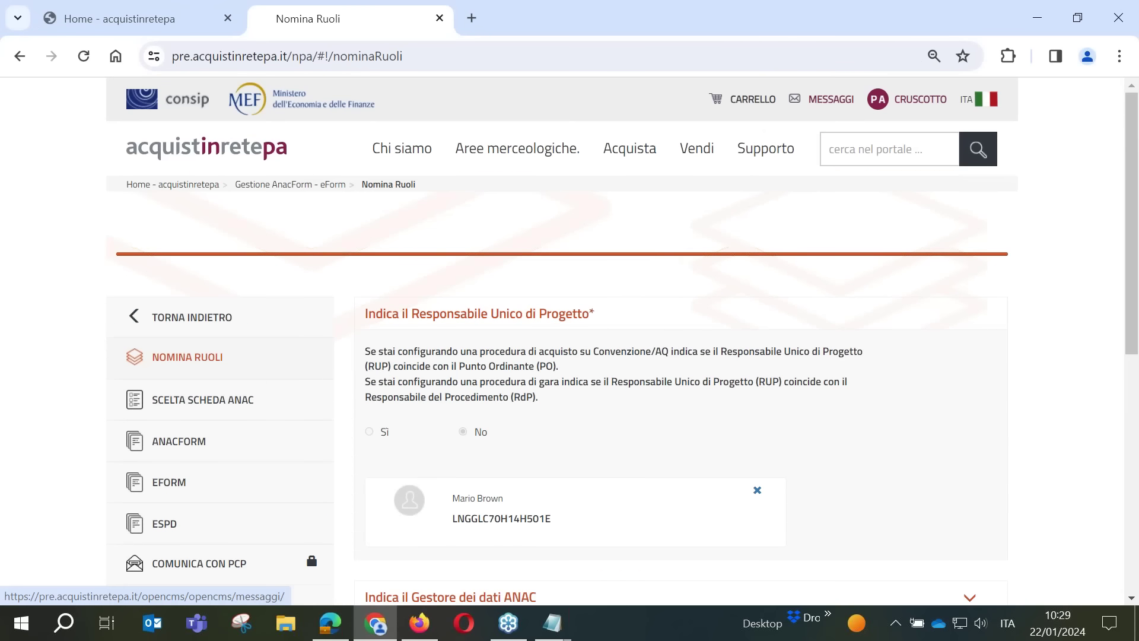
{"action": "left_click", "coordinate": [337, 633]}
{"action": "scroll", "coordinate": [656, 244], "scroll_direction": "up", "scroll_amount": 3}
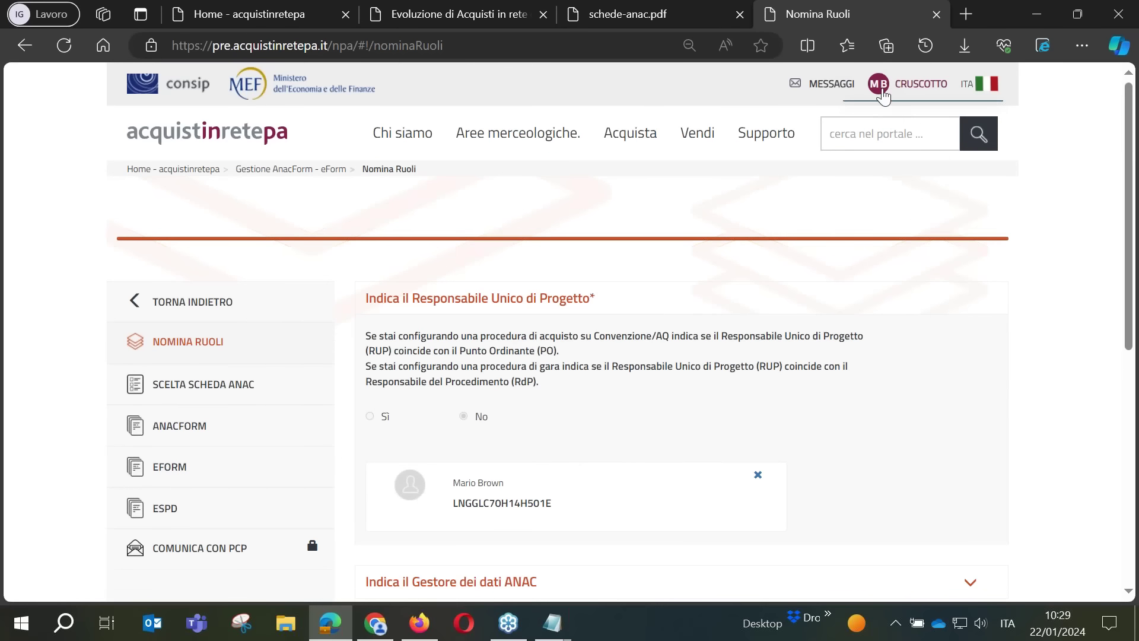
{"action": "left_click", "coordinate": [376, 623]}
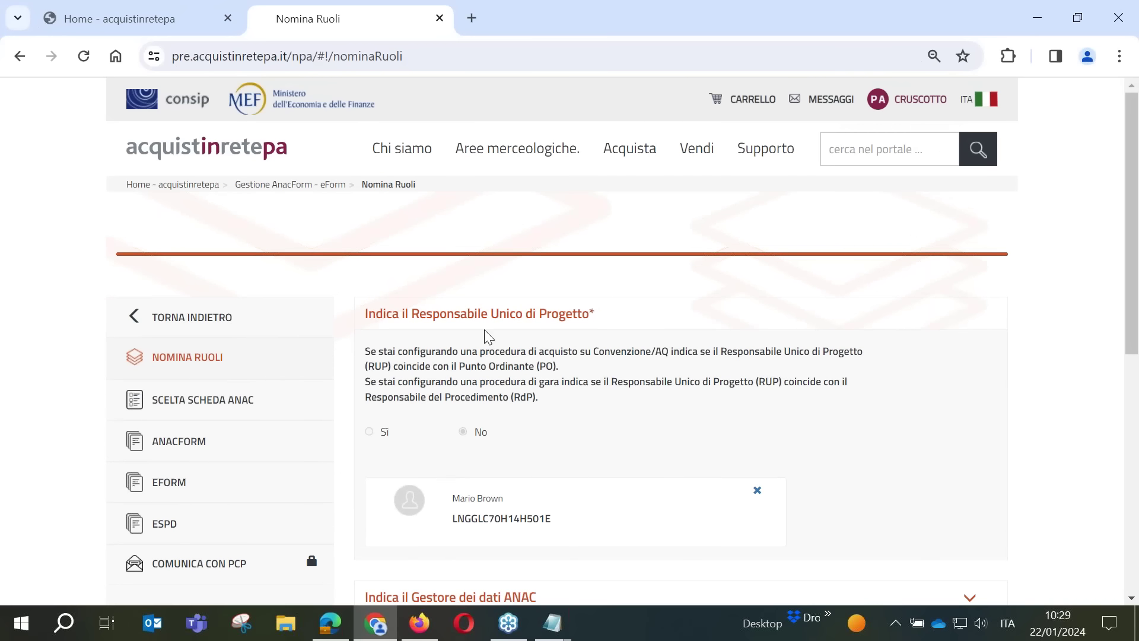
{"action": "scroll", "coordinate": [262, 325], "scroll_direction": "down", "scroll_amount": 1}
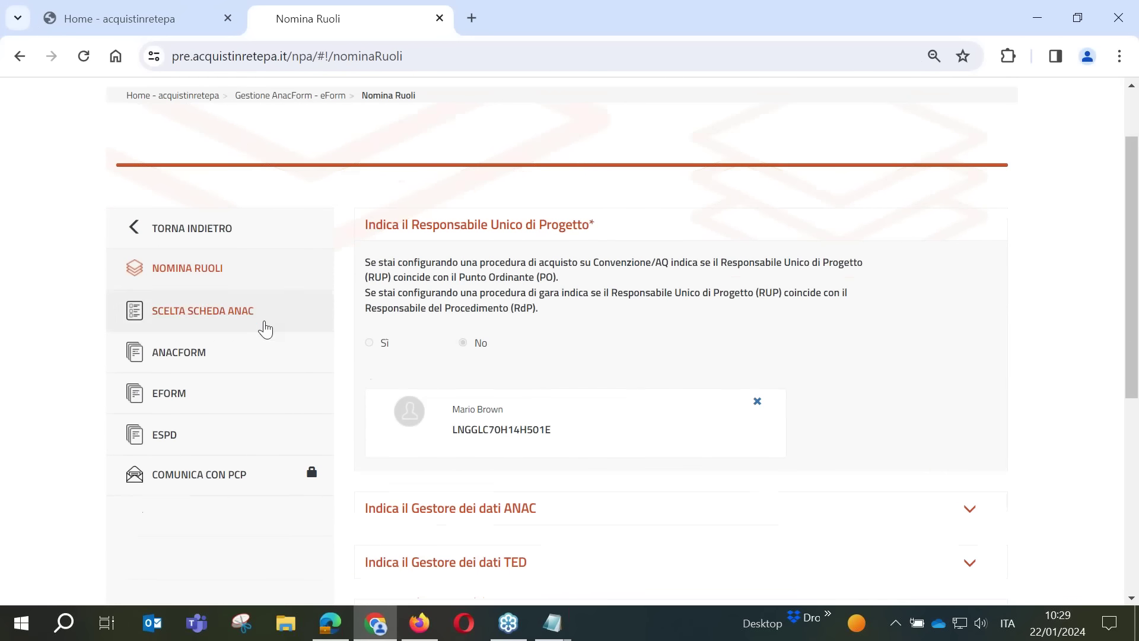
- Open the P7_2 ANACFORM compilation page and expand the Dati generali di Gara section
{"action": "left_click", "coordinate": [214, 359]}
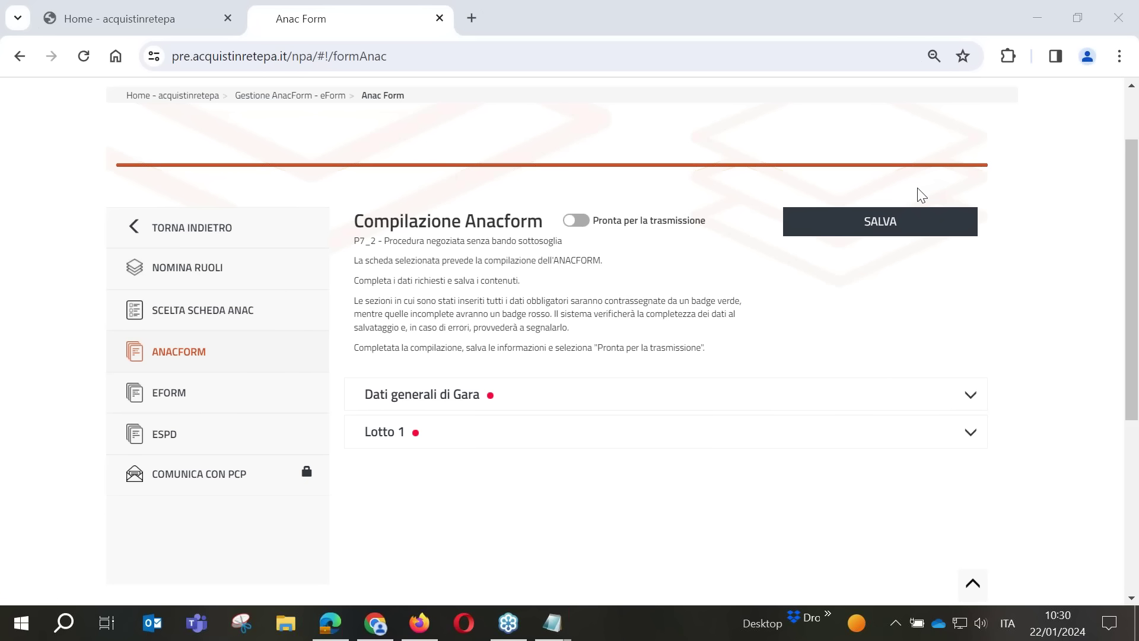
{"action": "left_click", "coordinate": [971, 396]}
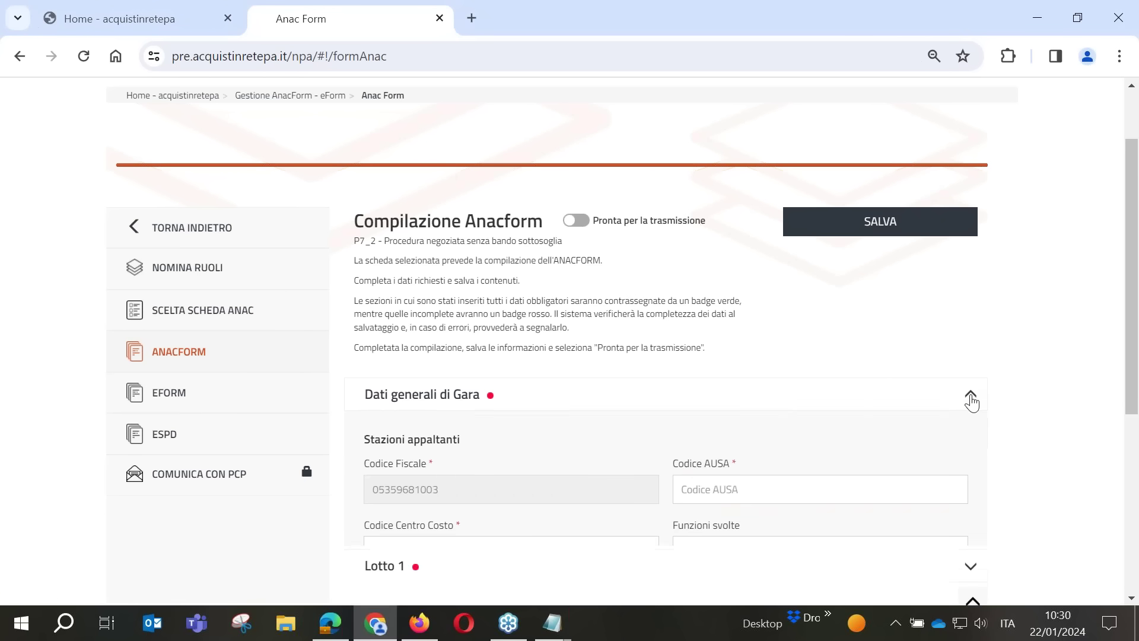
{"action": "scroll", "coordinate": [702, 250], "scroll_direction": "down", "scroll_amount": 5}
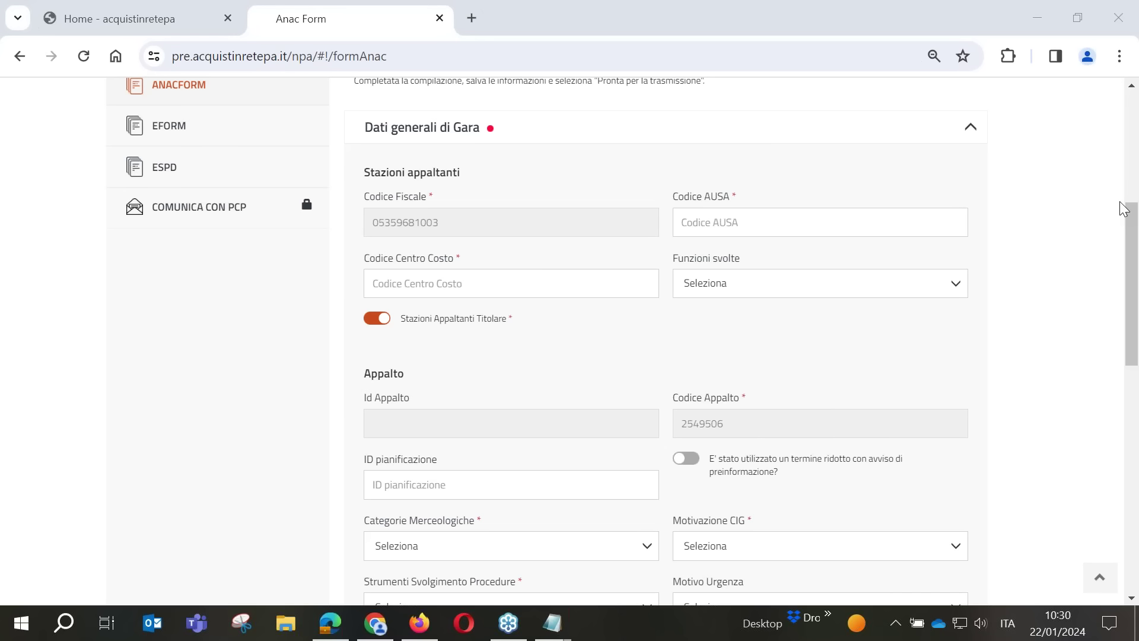
- Paste the Codice AUSA, fill the Codice Centro Costo, and set Motivazione CIG to the pre-DPCM 2015 procedure
{"action": "left_click", "coordinate": [682, 222]}
{"action": "key", "text": "ctrl+v"}
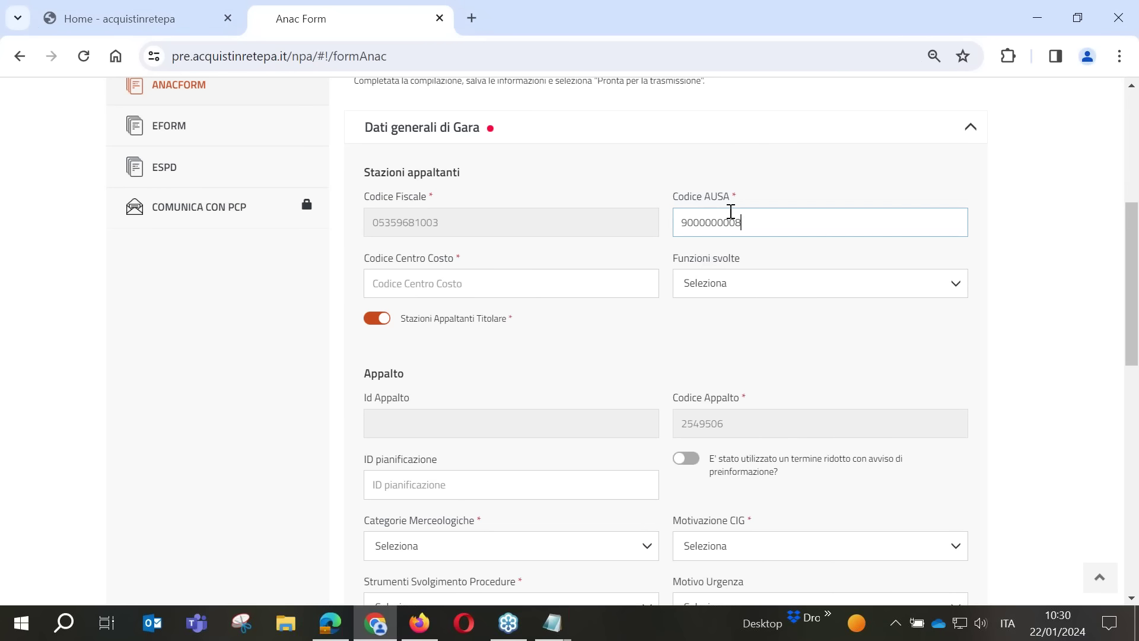
{"action": "left_click", "coordinate": [442, 289]}
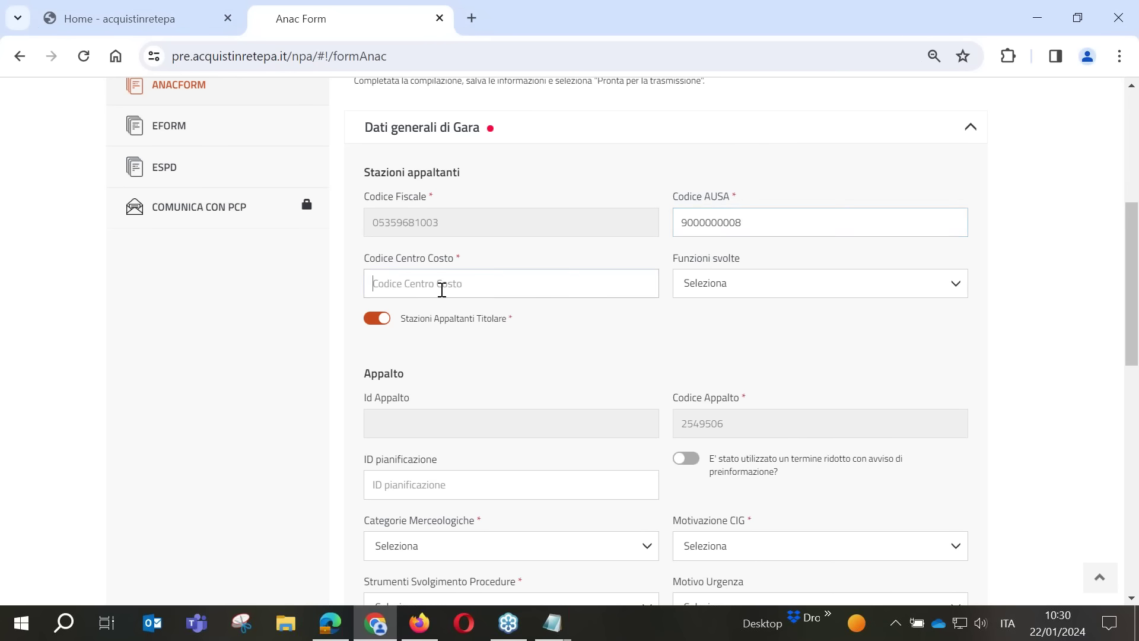
{"action": "left_click", "coordinate": [425, 310]}
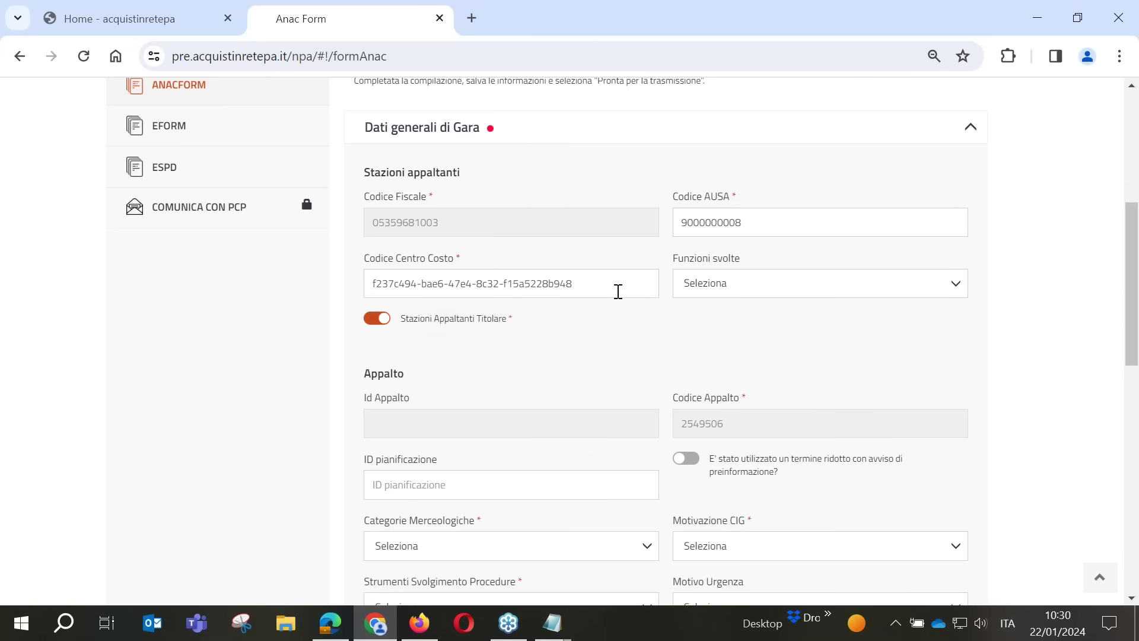
{"action": "scroll", "coordinate": [620, 290], "scroll_direction": "down", "scroll_amount": 3}
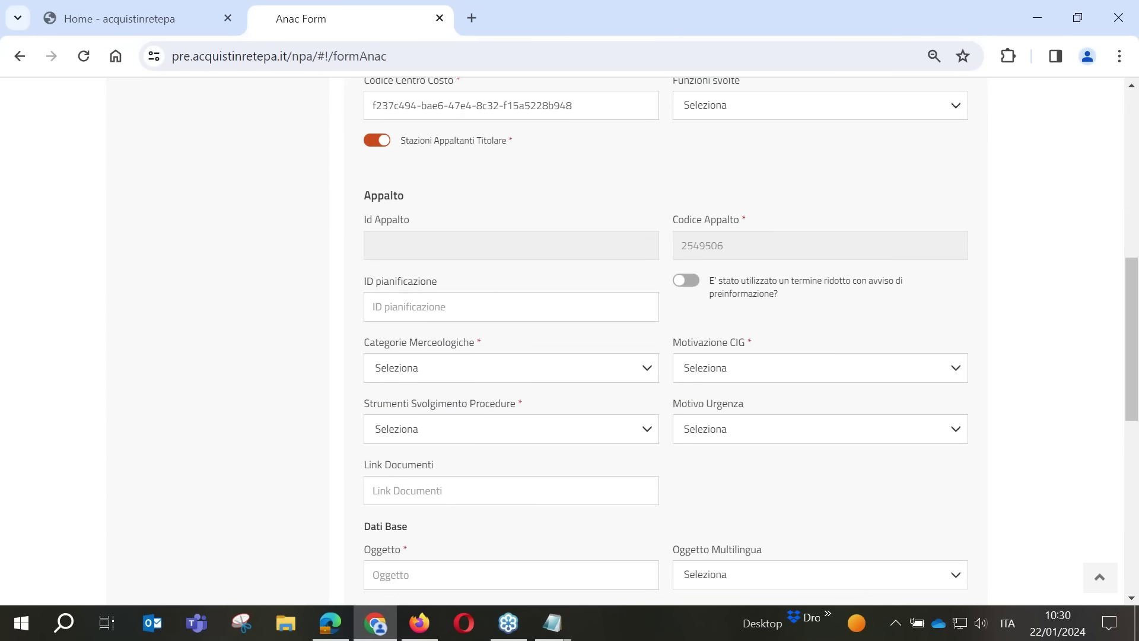
{"action": "scroll", "coordinate": [722, 229], "scroll_direction": "down", "scroll_amount": 2}
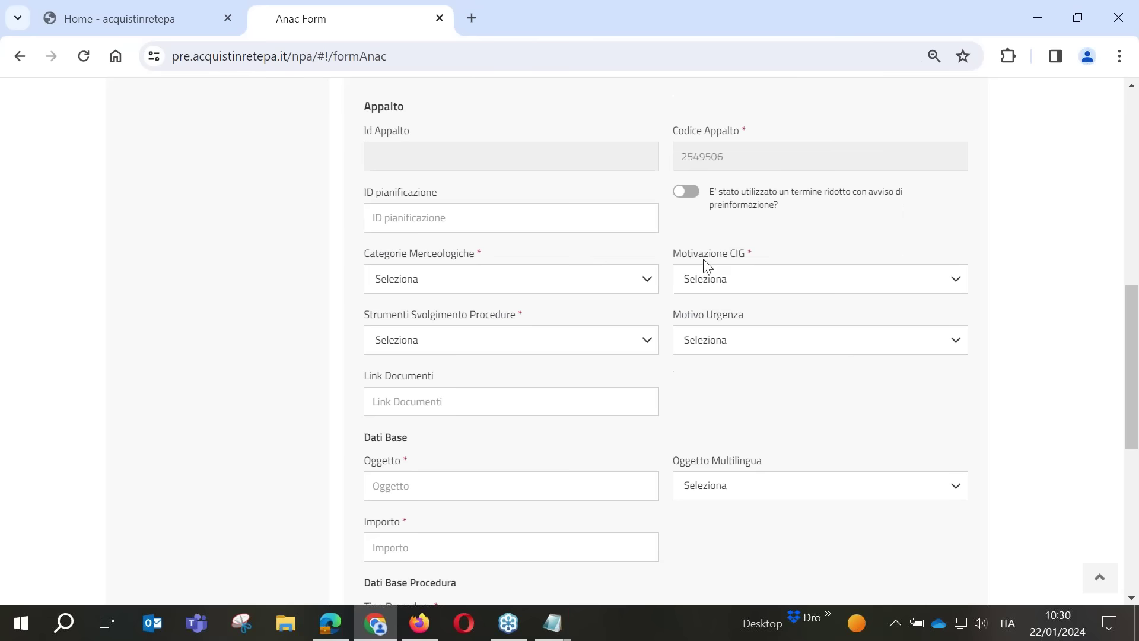
{"action": "left_click", "coordinate": [695, 281]}
{"action": "scroll", "coordinate": [729, 343], "scroll_direction": "down", "scroll_amount": 1}
{"action": "scroll", "coordinate": [730, 343], "scroll_direction": "down", "scroll_amount": 7}
{"action": "scroll", "coordinate": [755, 292], "scroll_direction": "up", "scroll_amount": 6}
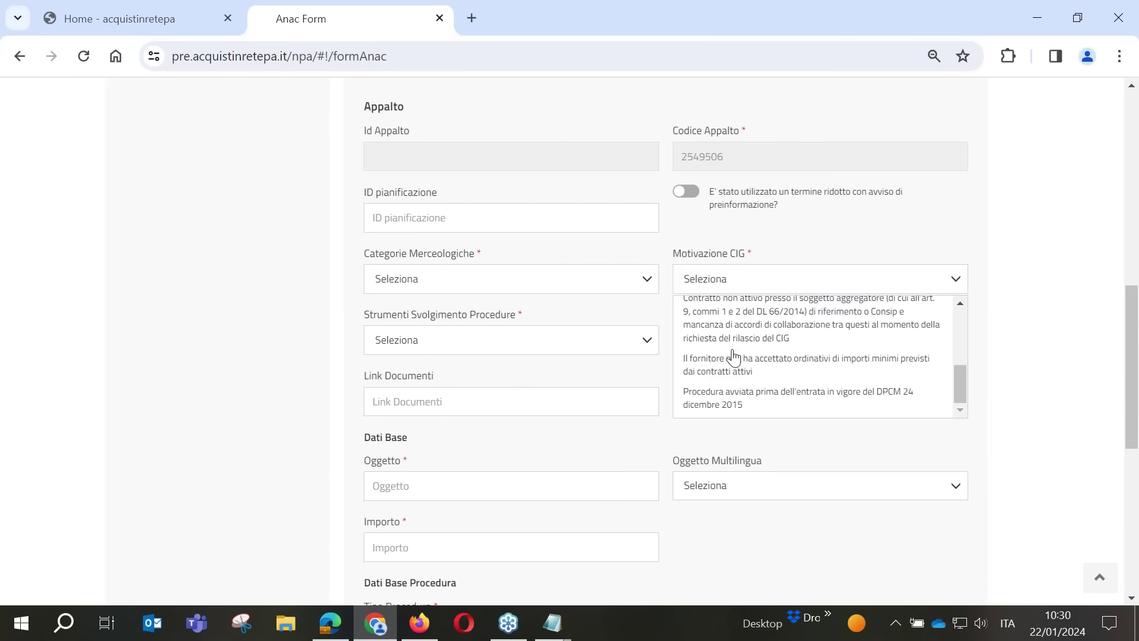
{"action": "scroll", "coordinate": [745, 347], "scroll_direction": "up", "scroll_amount": 6}
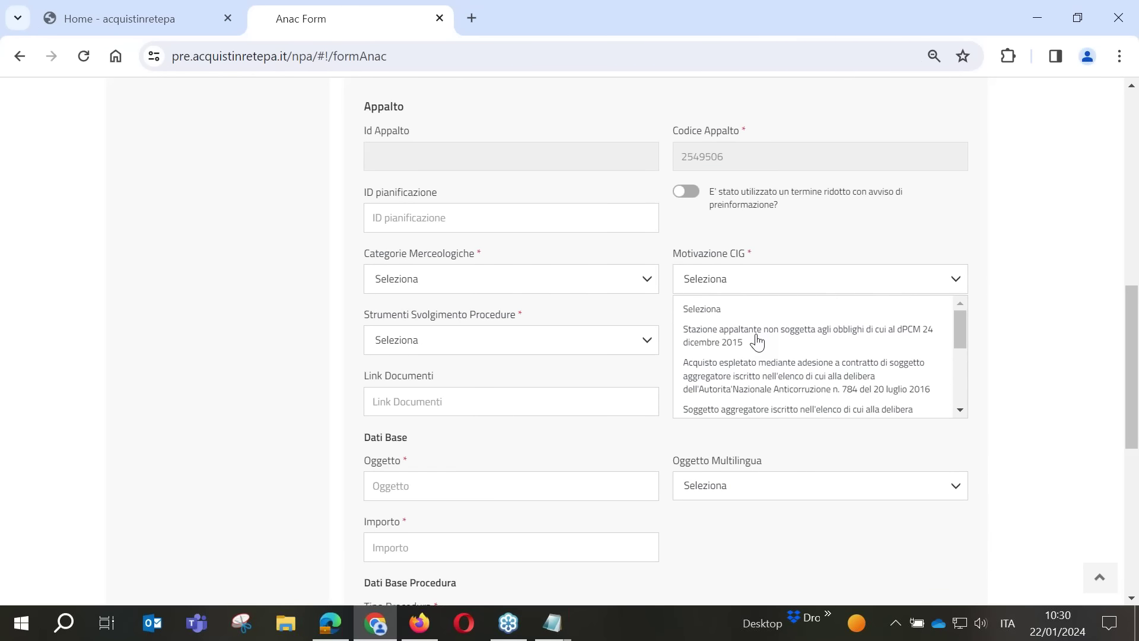
{"action": "scroll", "coordinate": [759, 341], "scroll_direction": "down", "scroll_amount": 5}
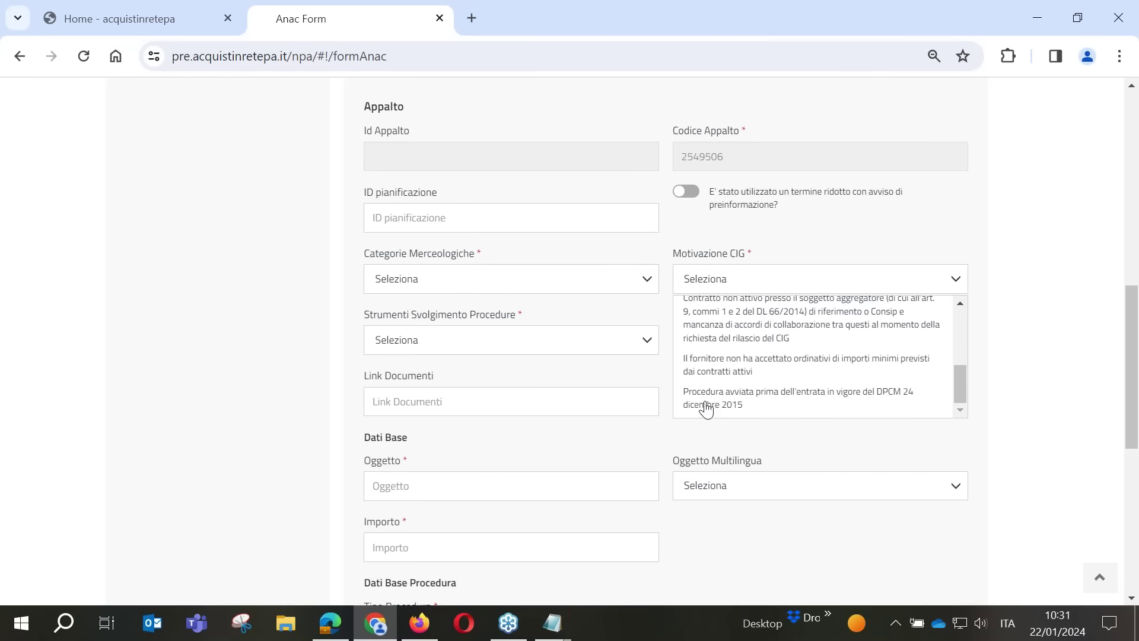
{"action": "left_click", "coordinate": [706, 408]}
- Set Categorie Merceologiche to Farmaci and Strumenti Svolgimento Procedure to Mercato elettronico
{"action": "left_click", "coordinate": [646, 281]}
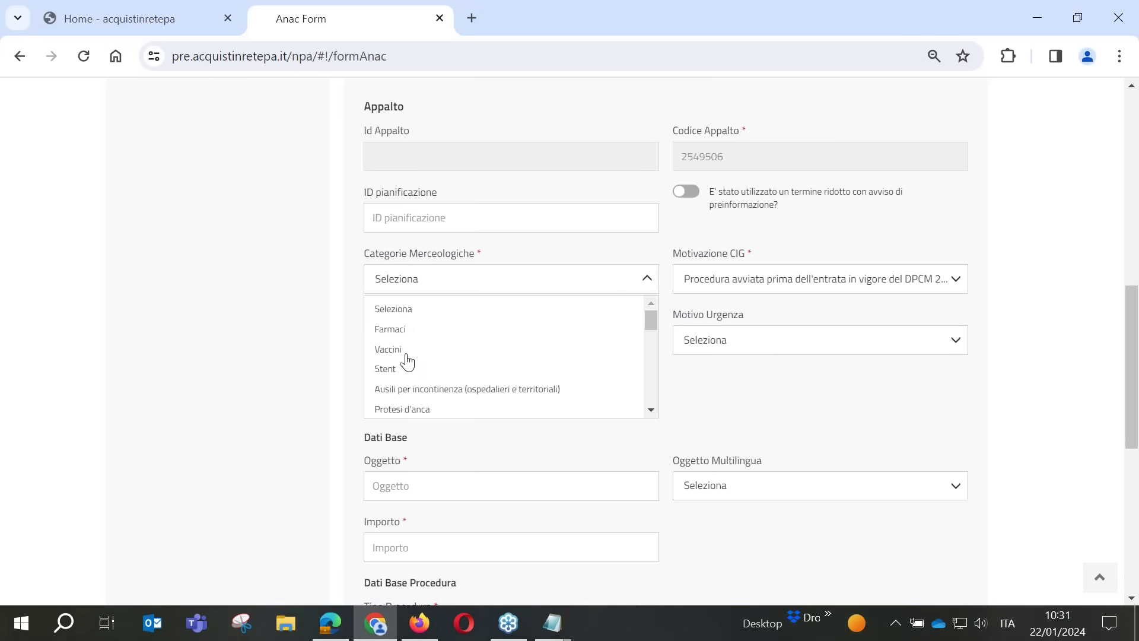
{"action": "left_click", "coordinate": [400, 332]}
{"action": "scroll", "coordinate": [588, 259], "scroll_direction": "down", "scroll_amount": 1}
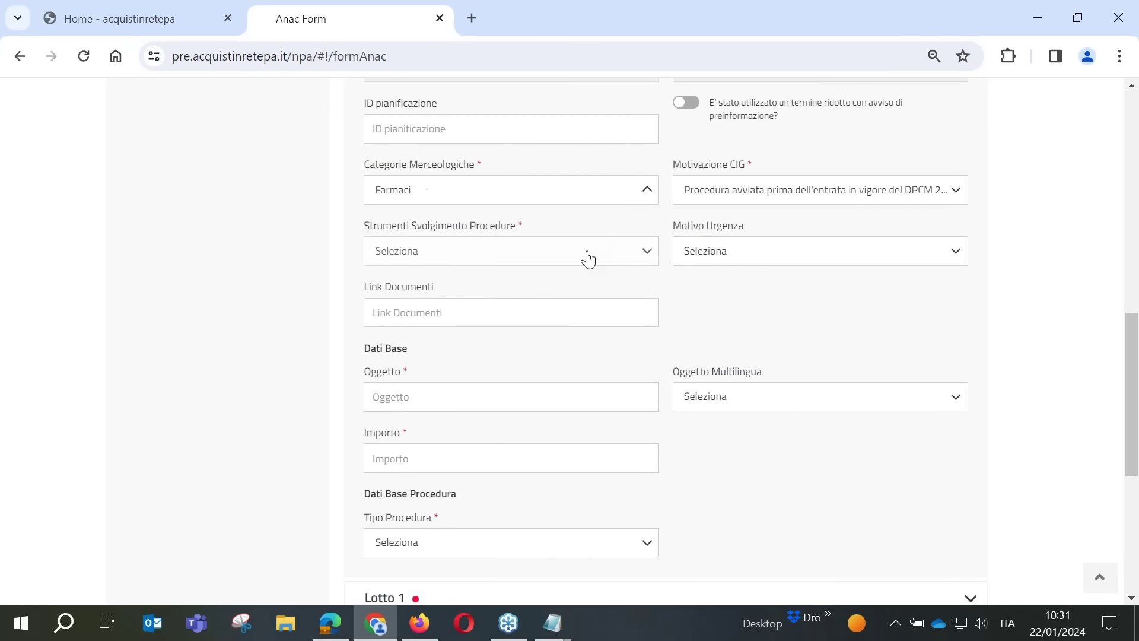
{"action": "left_click", "coordinate": [588, 259]}
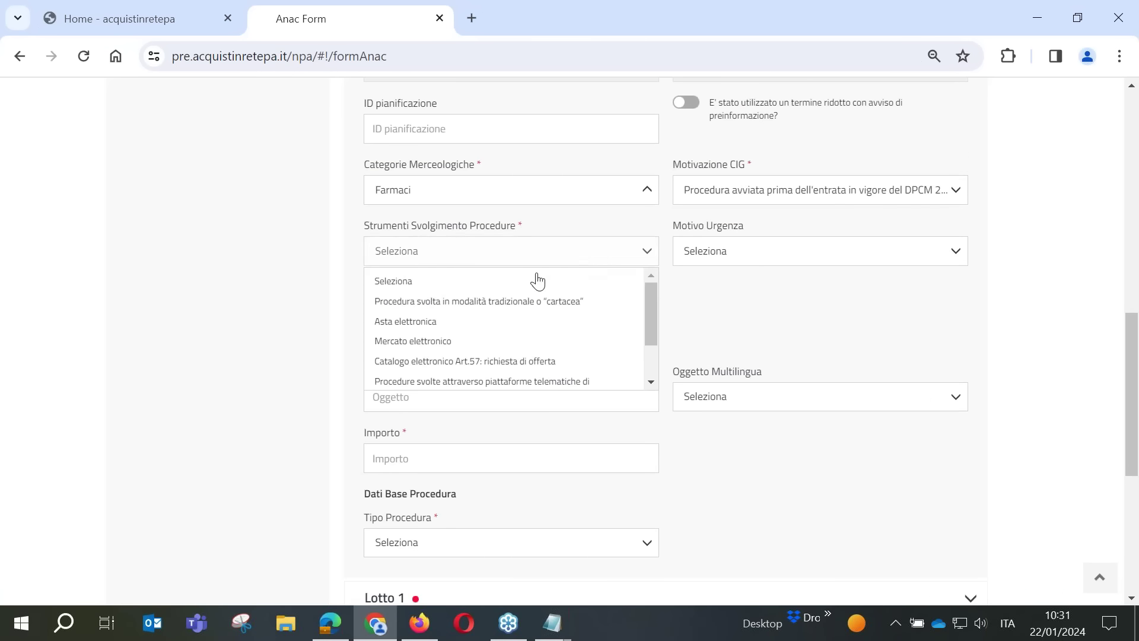
{"action": "left_click", "coordinate": [417, 343]}
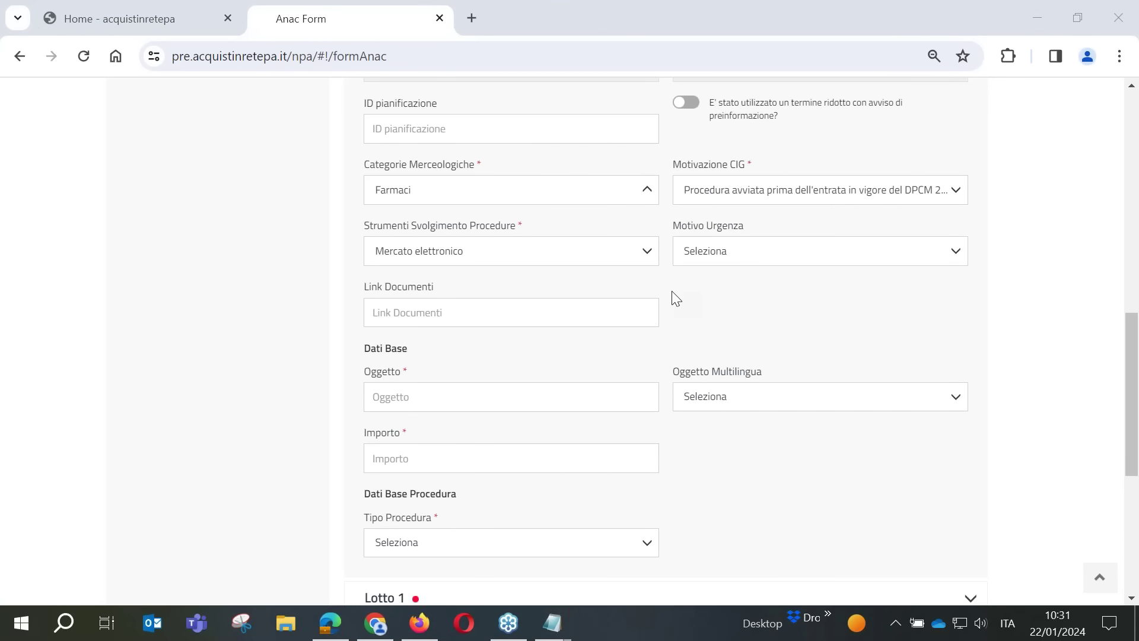
- Enter Oggetto 'beni', Importo 5000, and Tipo Procedura Negoziata senza previa indizione di gara
{"action": "left_click", "coordinate": [416, 410]}
{"action": "type", "text": "beni"}
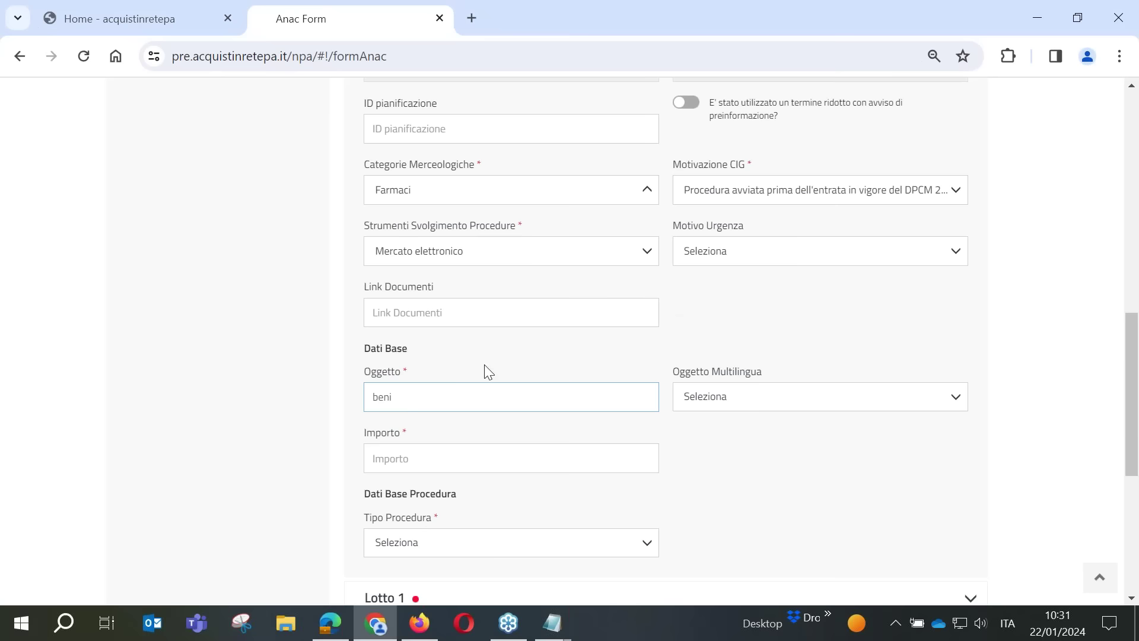
{"action": "scroll", "coordinate": [706, 290], "scroll_direction": "down", "scroll_amount": 1}
{"action": "scroll", "coordinate": [706, 289], "scroll_direction": "down", "scroll_amount": 3}
{"action": "left_click", "coordinate": [447, 272]}
{"action": "type", "text": "5000"}
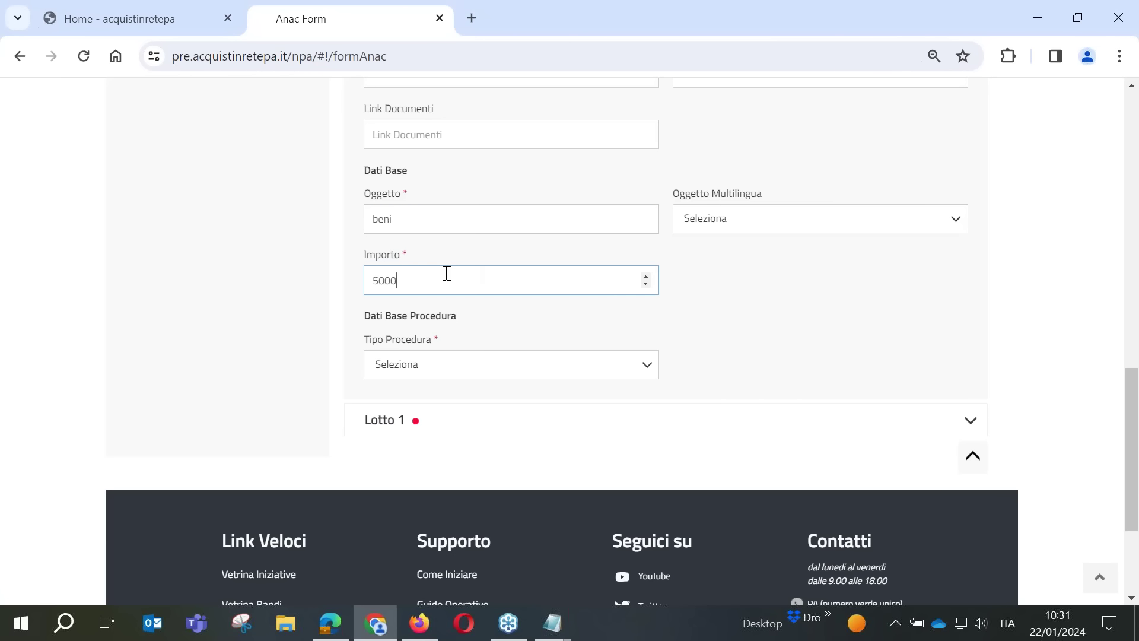
{"action": "left_click", "coordinate": [468, 368]}
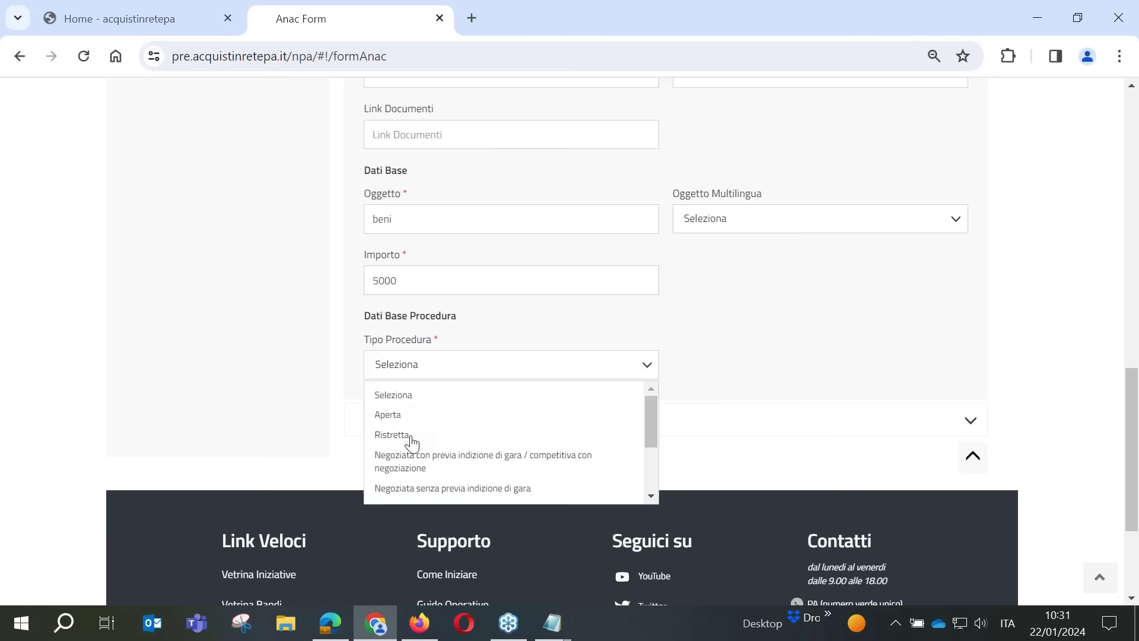
{"action": "left_click", "coordinate": [411, 489]}
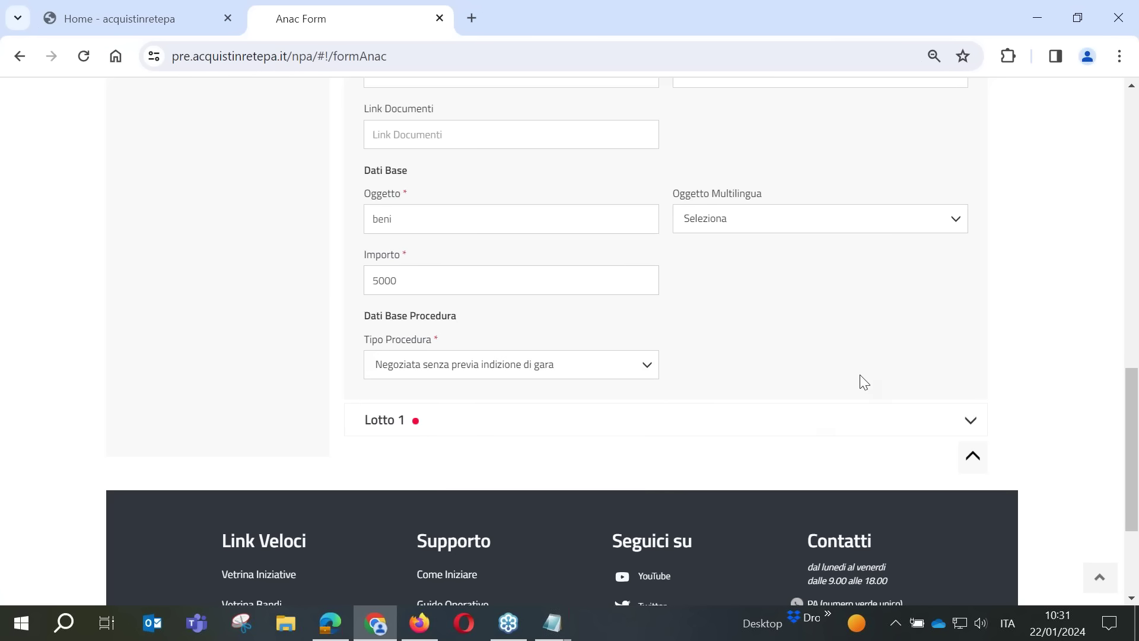
{"action": "scroll", "coordinate": [887, 350], "scroll_direction": "down", "scroll_amount": 3}
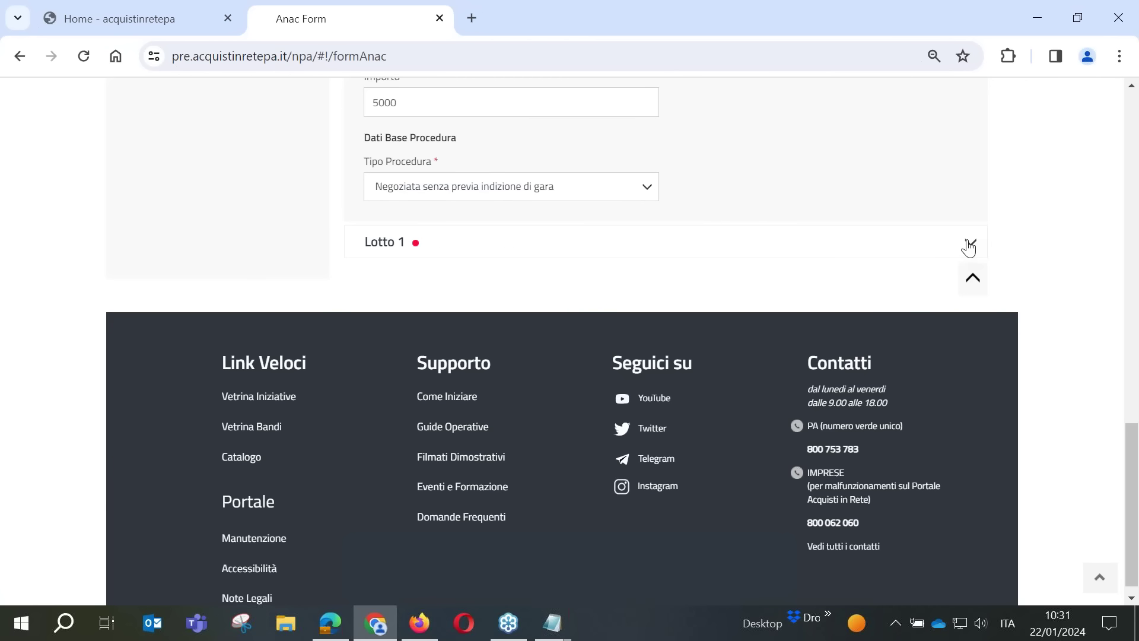
{"action": "left_click", "coordinate": [970, 242]}
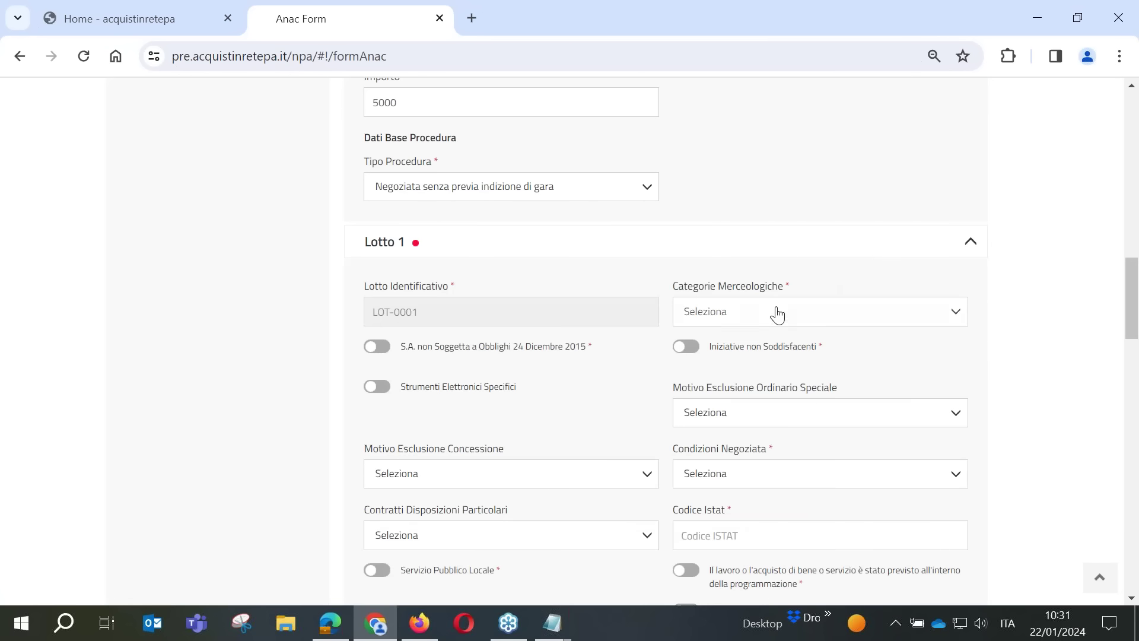
- Give Lotto 1 category Farmaci, CCNL 'NON APPLICAZIONE', Categoria FORNITURA DI BENI and Progettazione ed esecuzione services
{"action": "left_click", "coordinate": [774, 311]}
{"action": "left_click", "coordinate": [724, 363]}
{"action": "scroll", "coordinate": [898, 262], "scroll_direction": "down", "scroll_amount": 4}
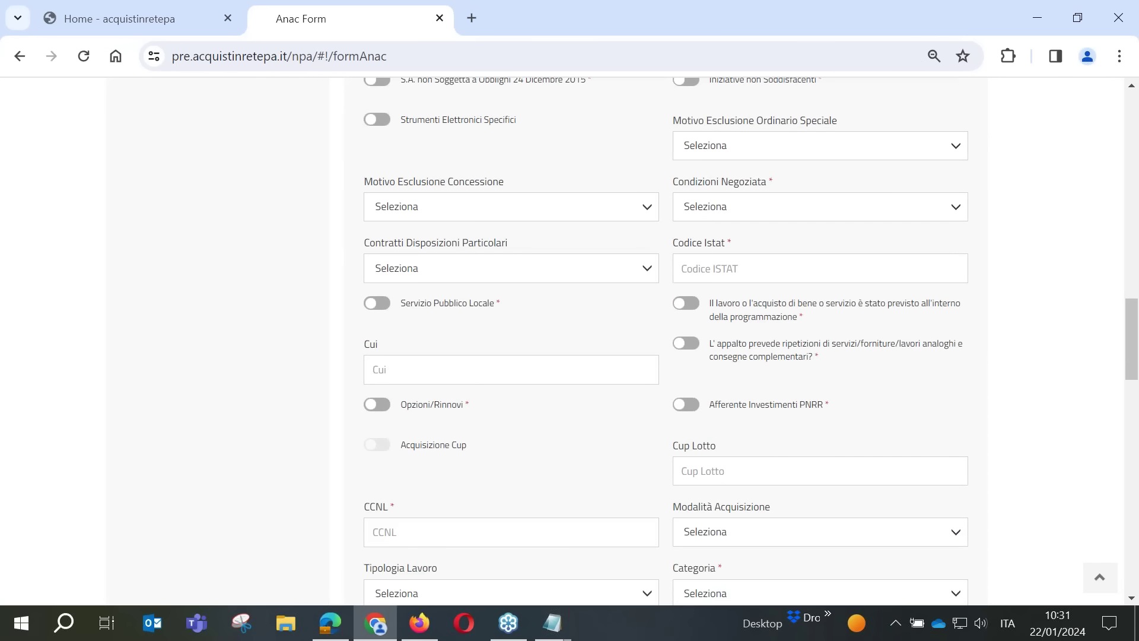
{"action": "scroll", "coordinate": [475, 349], "scroll_direction": "down", "scroll_amount": 3}
{"action": "left_click", "coordinate": [453, 359]}
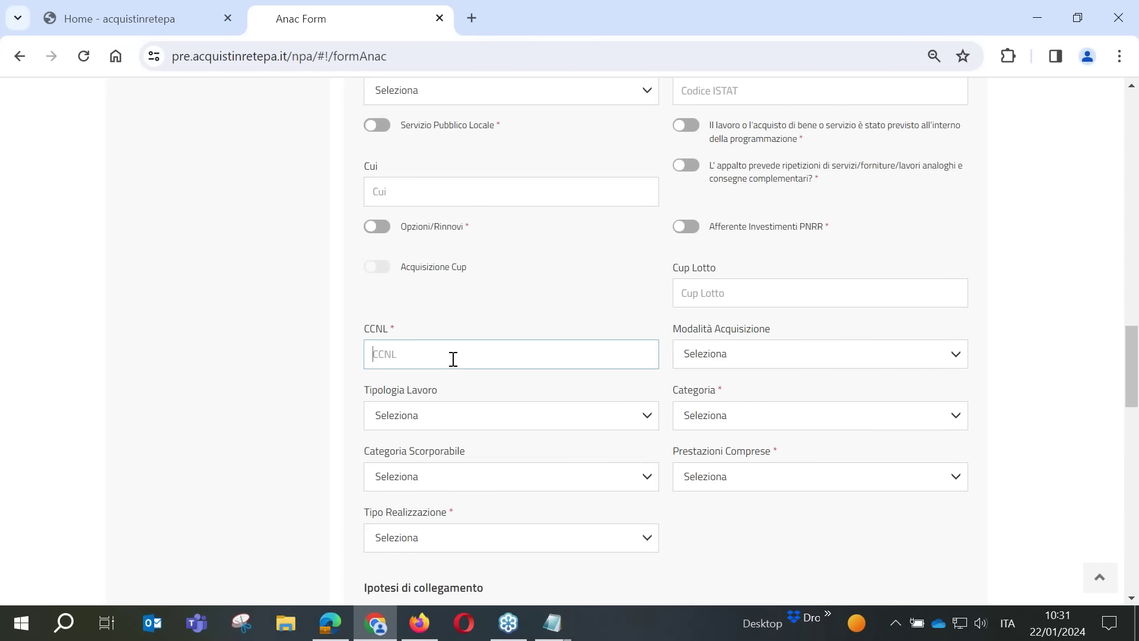
{"action": "type", "text": "NON APPLICAZIONE"}
{"action": "left_click", "coordinate": [864, 419]}
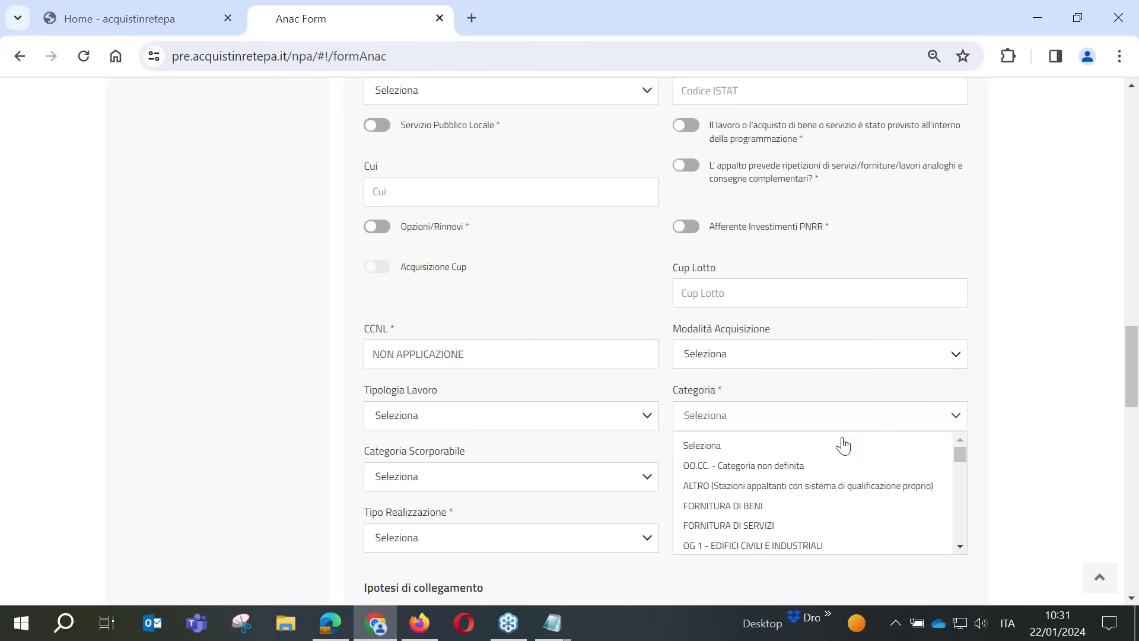
{"action": "left_click", "coordinate": [751, 509]}
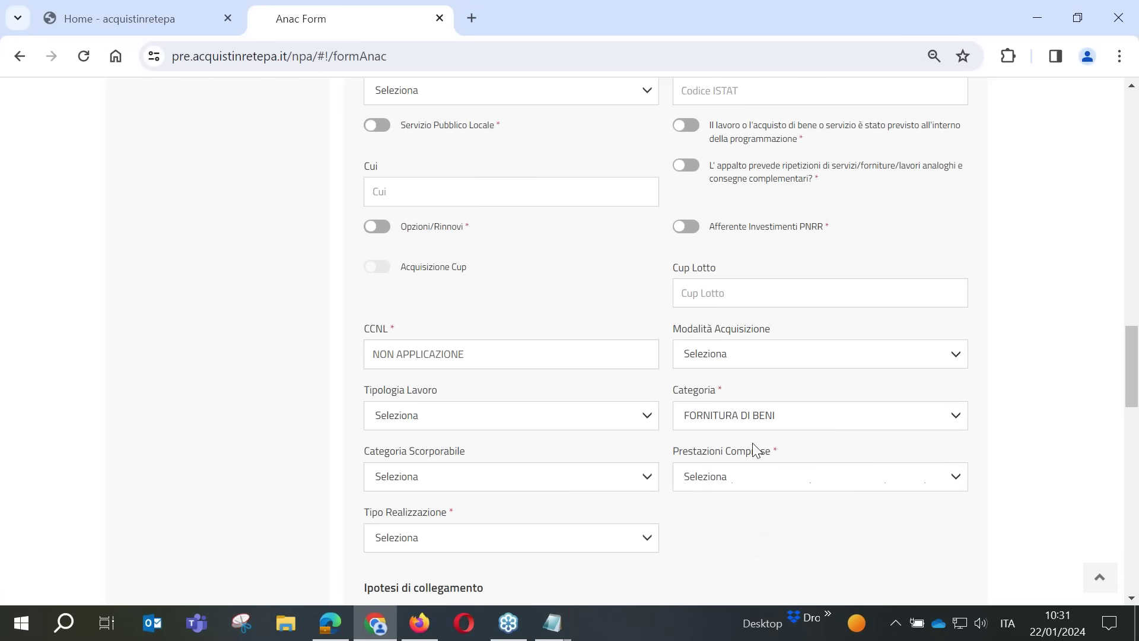
{"action": "scroll", "coordinate": [782, 380], "scroll_direction": "down", "scroll_amount": 3}
{"action": "left_click", "coordinate": [740, 299]}
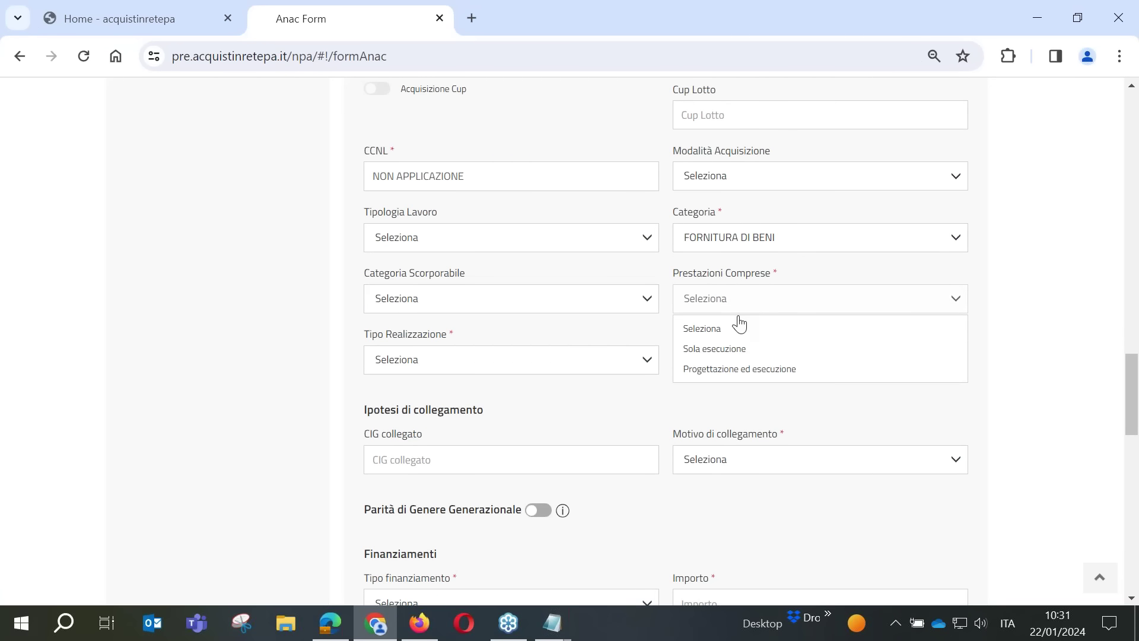
{"action": "left_click", "coordinate": [725, 372]}
- Set the lot's realization type to Contratto d'appalto with no linking hypothesis
{"action": "left_click", "coordinate": [541, 369]}
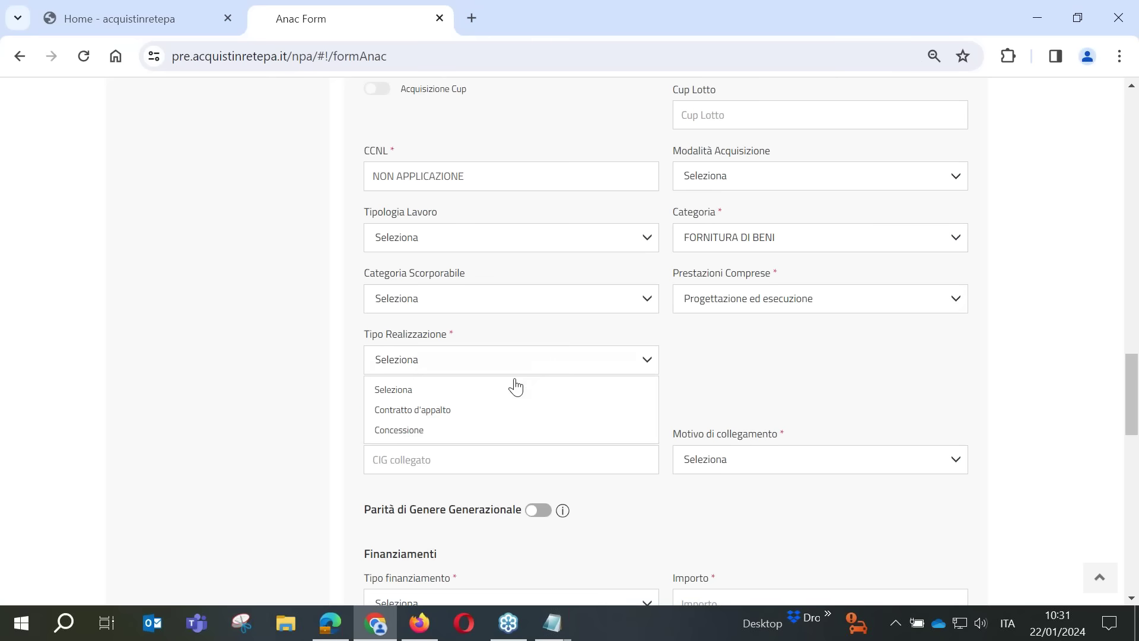
{"action": "left_click", "coordinate": [412, 410]}
{"action": "scroll", "coordinate": [698, 371], "scroll_direction": "down", "scroll_amount": 2}
{"action": "left_click", "coordinate": [702, 372]}
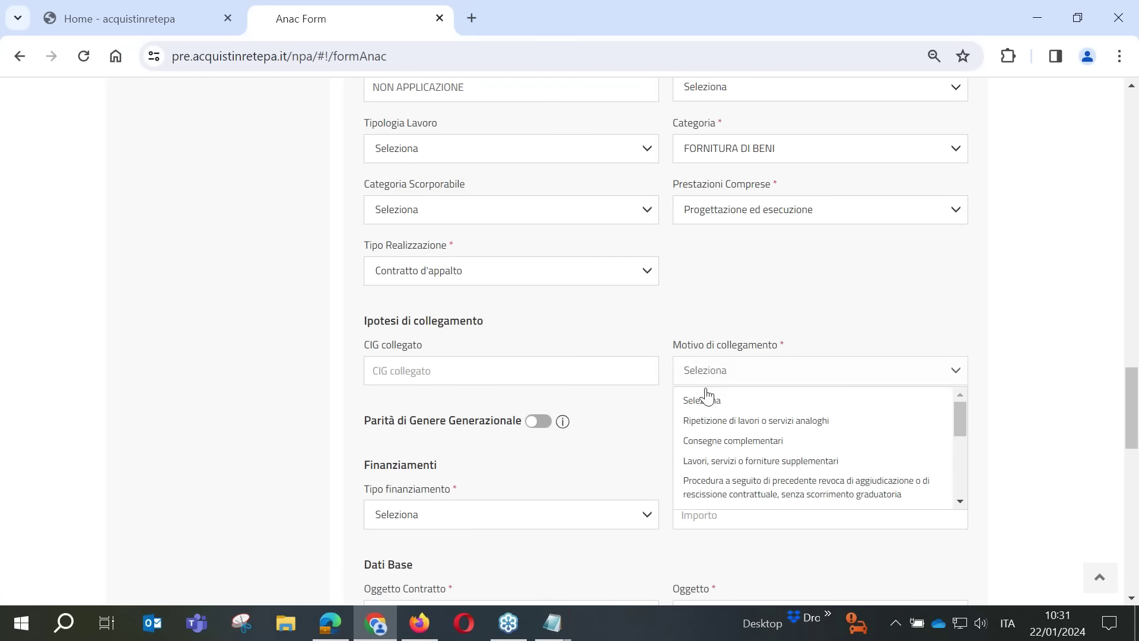
{"action": "left_click_drag", "start_coordinate": [960, 424], "coordinate": [963, 493]}
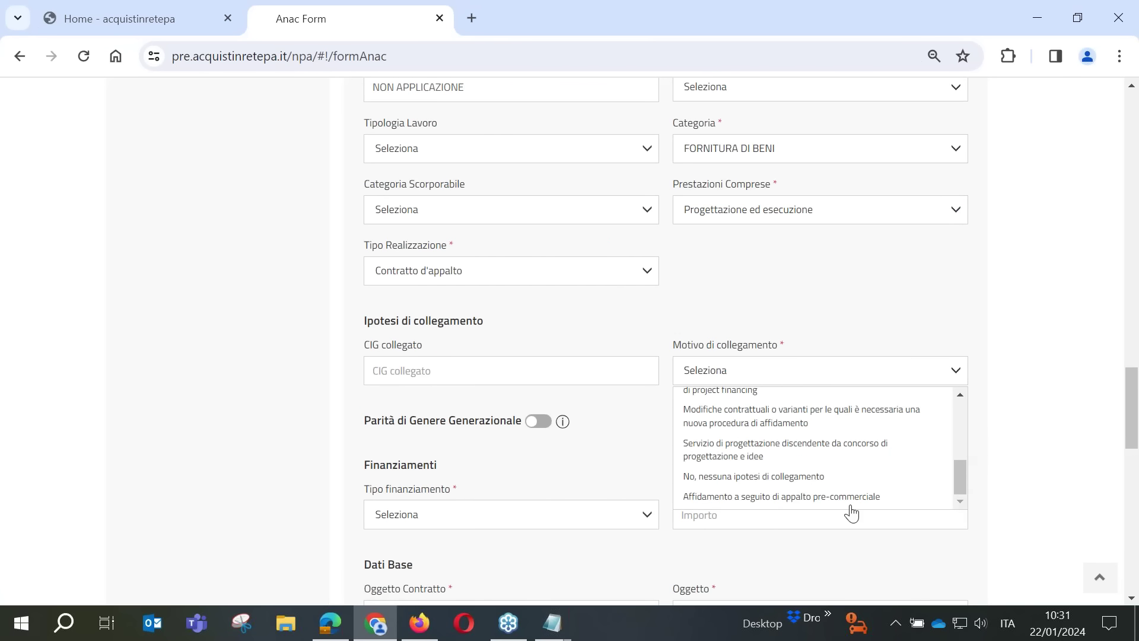
{"action": "left_click", "coordinate": [752, 477]}
{"action": "scroll", "coordinate": [639, 269], "scroll_direction": "down", "scroll_amount": 4}
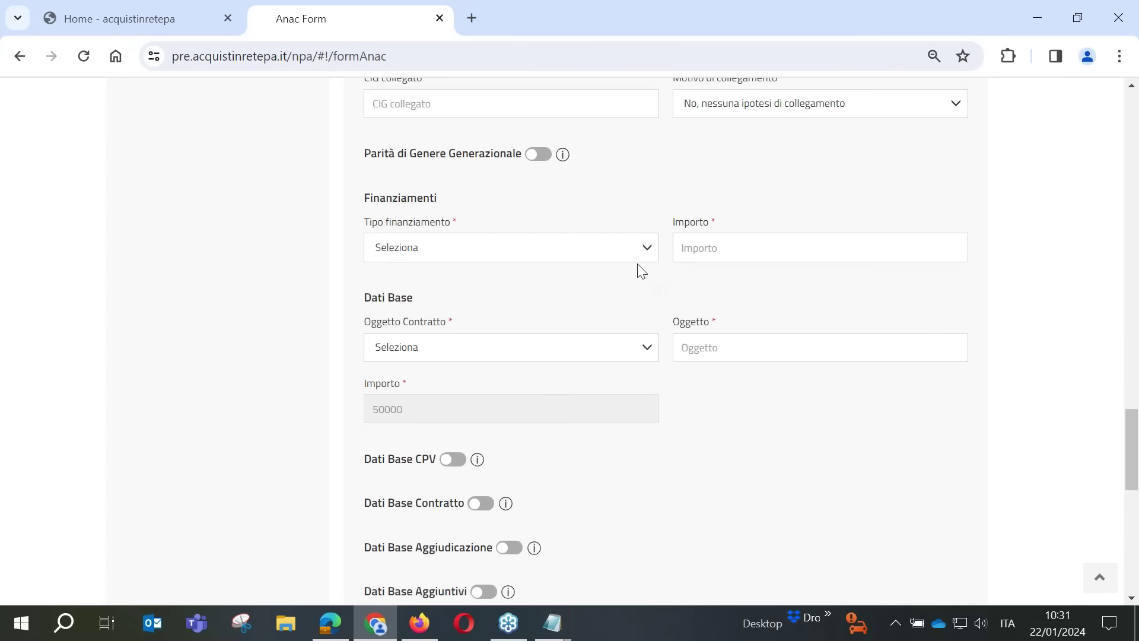
- Fund the lot from the station's own budget for 5000, with contract subject Forniture, 'BENI'
{"action": "left_click", "coordinate": [640, 255]}
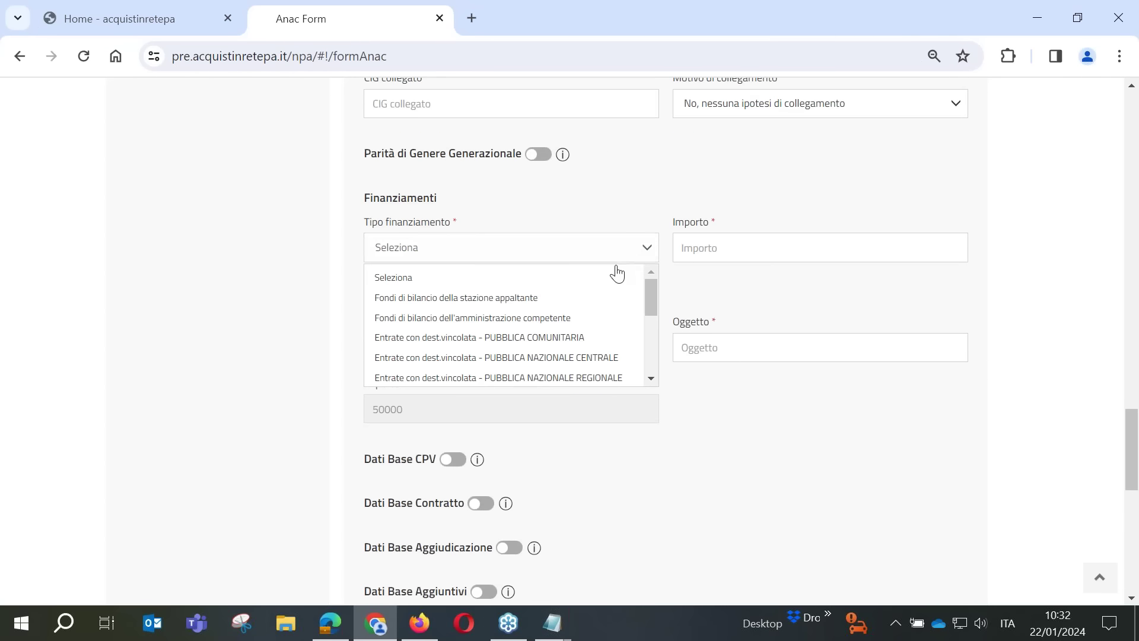
{"action": "left_click", "coordinate": [512, 298]}
{"action": "left_click", "coordinate": [775, 245]}
{"action": "type", "text": "5000"}
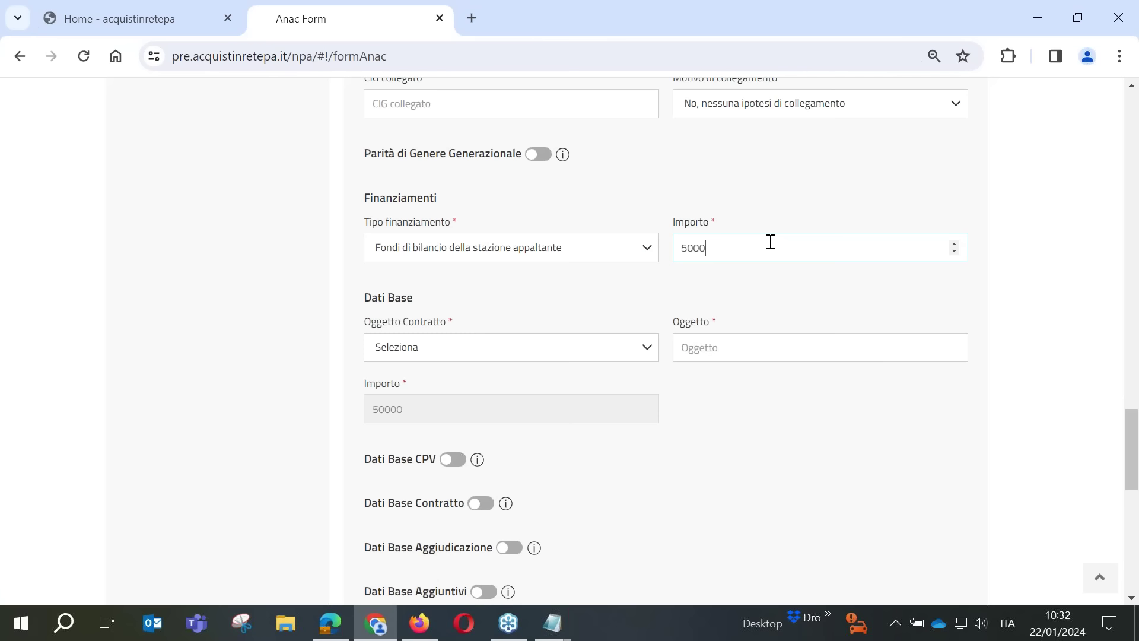
{"action": "left_click", "coordinate": [642, 350]}
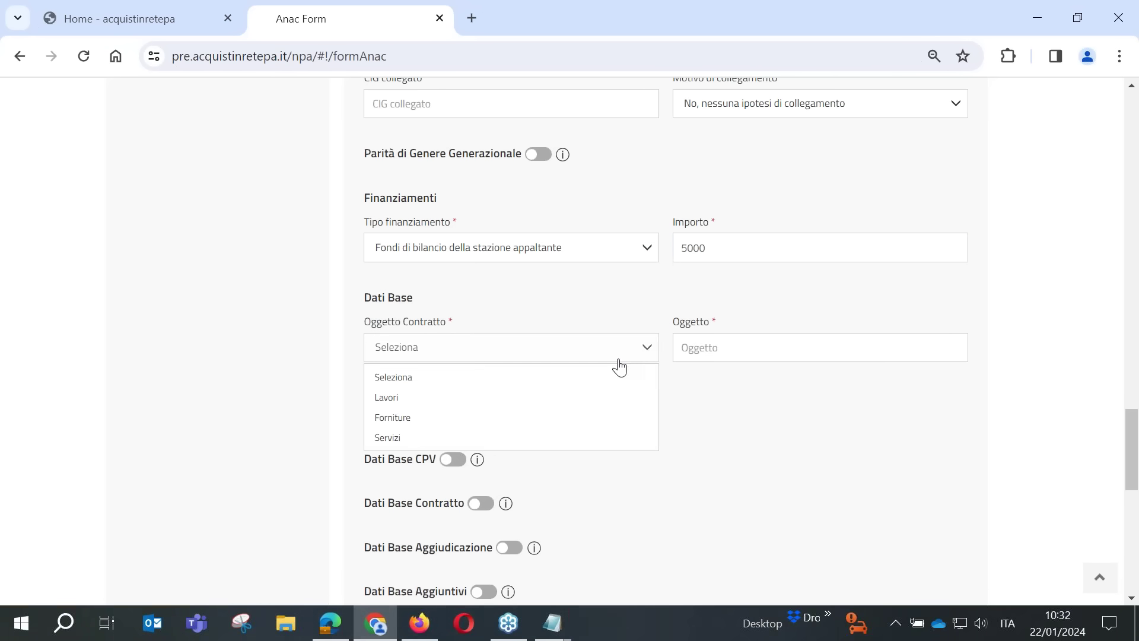
{"action": "left_click", "coordinate": [404, 421]}
{"action": "left_click", "coordinate": [733, 346]}
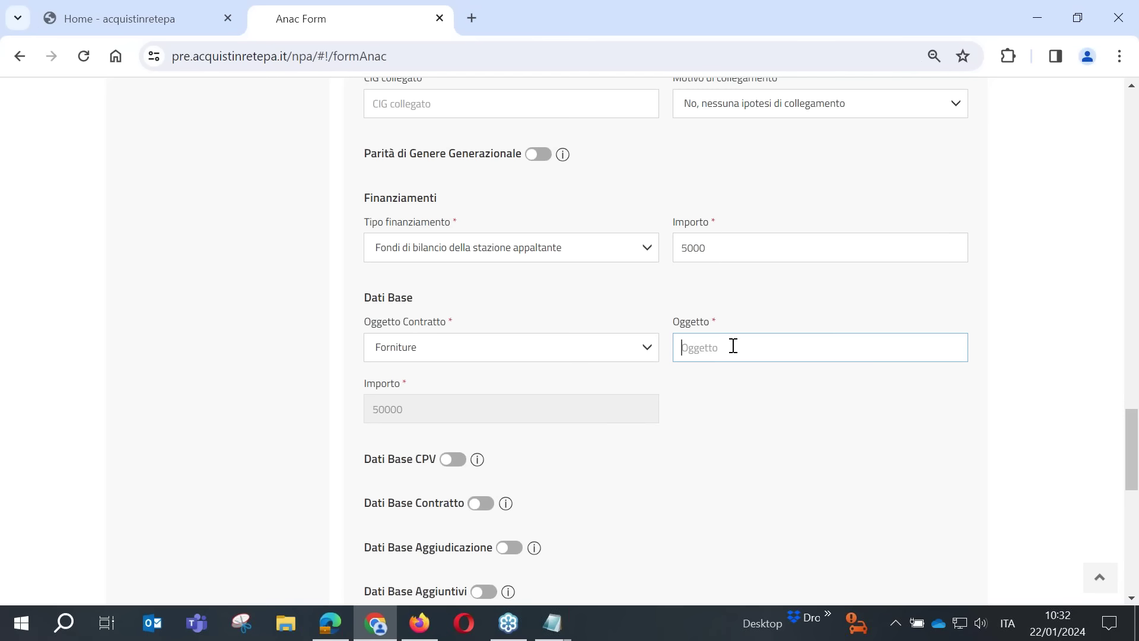
{"action": "type", "text": "BEN"}
{"action": "scroll", "coordinate": [999, 237], "scroll_direction": "down", "scroll_amount": 9}
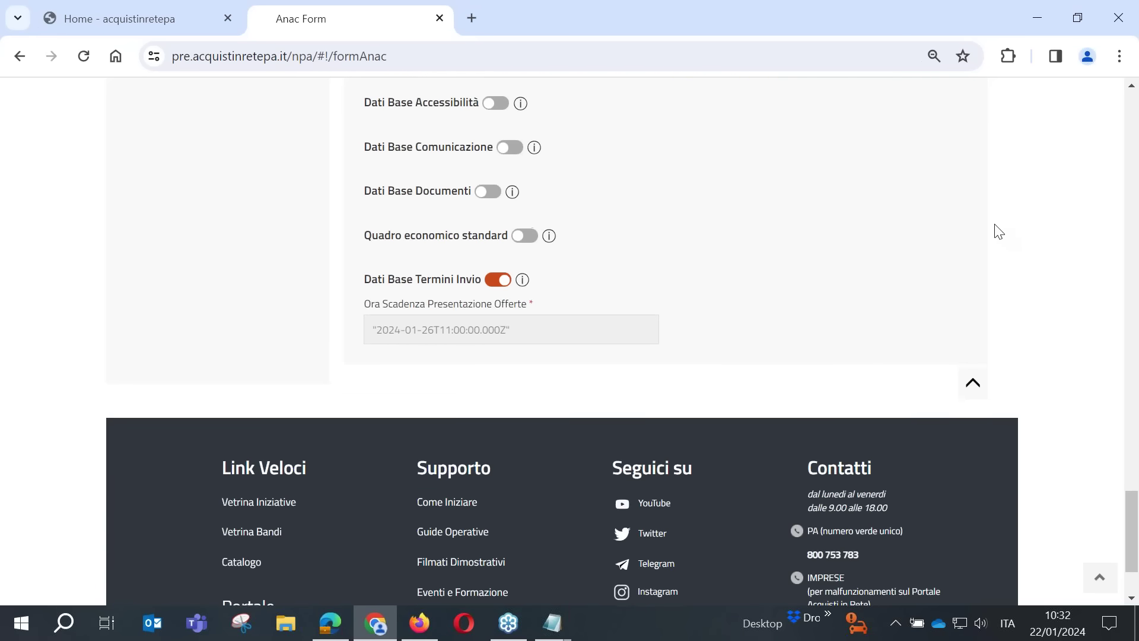
{"action": "scroll", "coordinate": [999, 231], "scroll_direction": "up", "scroll_amount": 20}
- Set Lotto 1's Condizioni Negoziata to art.57 c.2 lett.b) and save the Anacform
{"action": "left_click", "coordinate": [878, 312]}
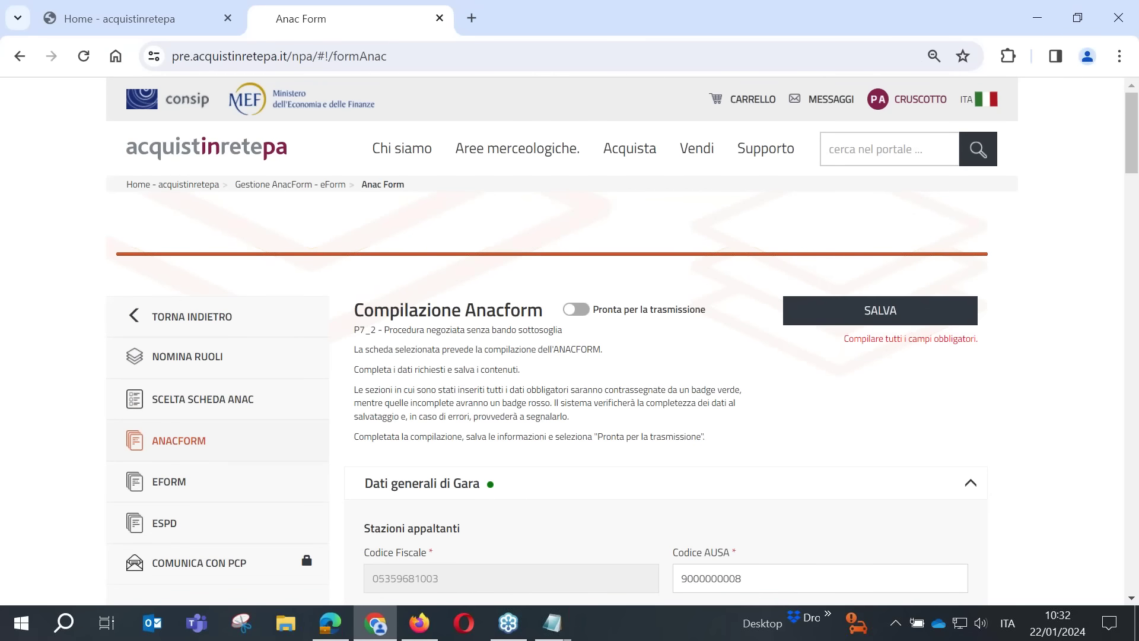
{"action": "scroll", "coordinate": [951, 326], "scroll_direction": "down", "scroll_amount": 20}
{"action": "scroll", "coordinate": [967, 307], "scroll_direction": "down", "scroll_amount": 1}
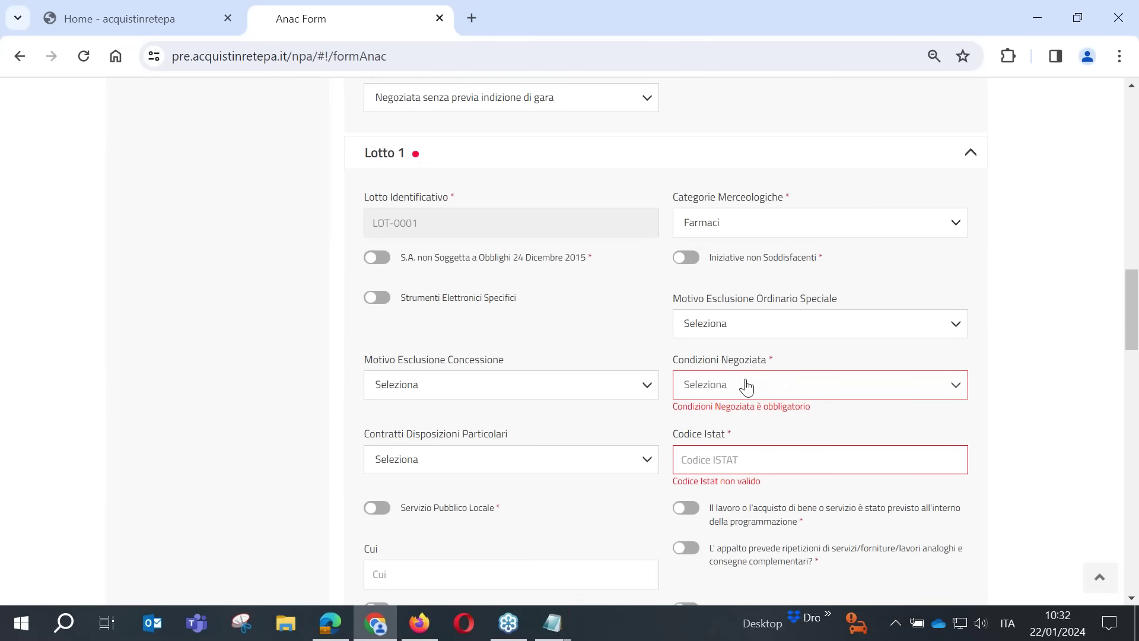
{"action": "left_click", "coordinate": [743, 386]}
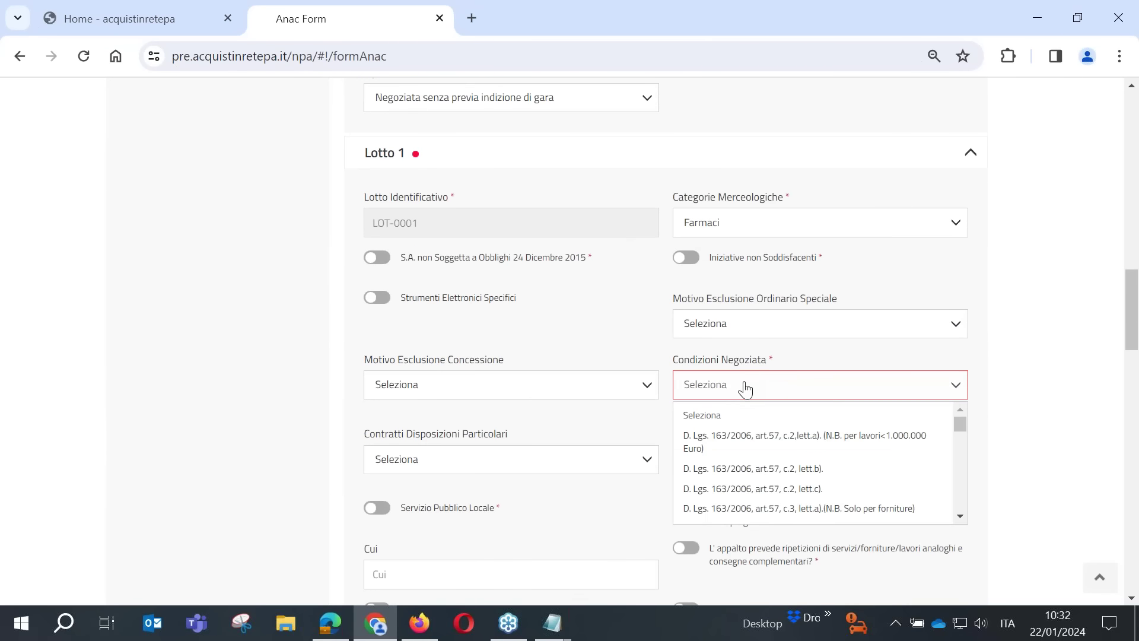
{"action": "left_click", "coordinate": [735, 469]}
{"action": "left_click", "coordinate": [739, 446]}
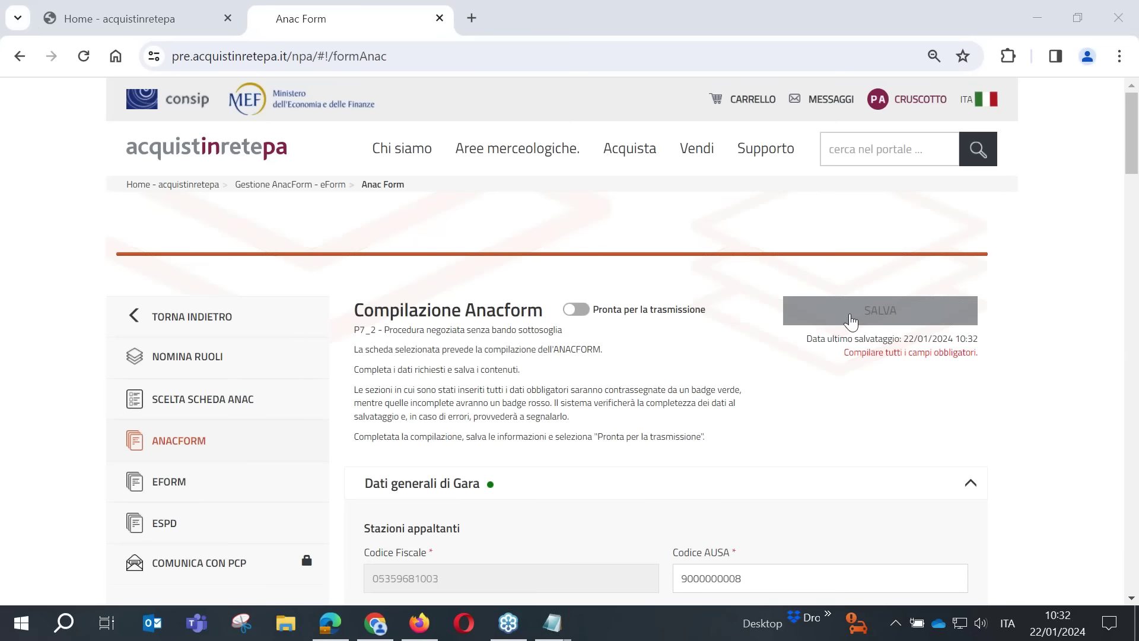
{"action": "left_click", "coordinate": [855, 325]}
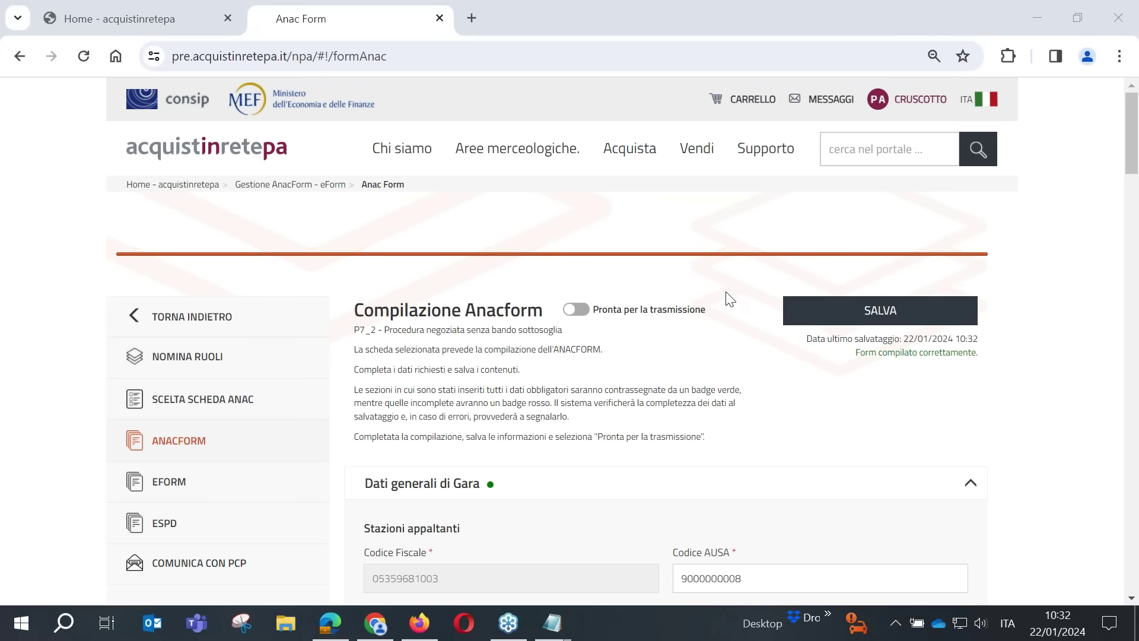
- Switch on 'Pronta per la trasmissione' for the Anacform and check the form is still correctly compiled
{"action": "left_click", "coordinate": [576, 309]}
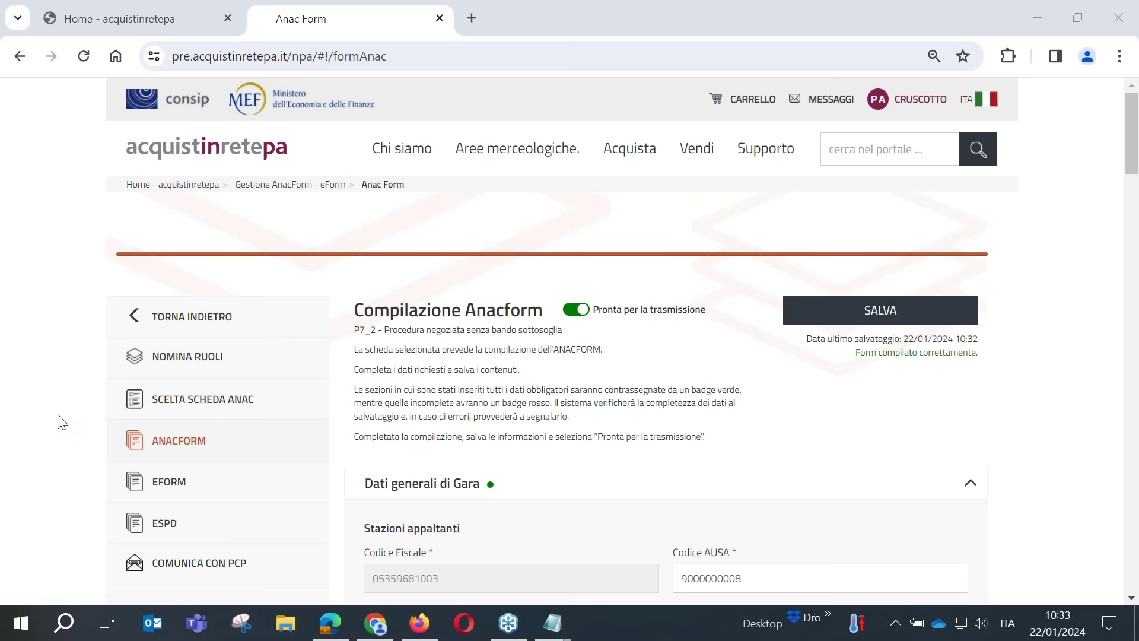
{"action": "scroll", "coordinate": [56, 409], "scroll_direction": "down", "scroll_amount": 1}
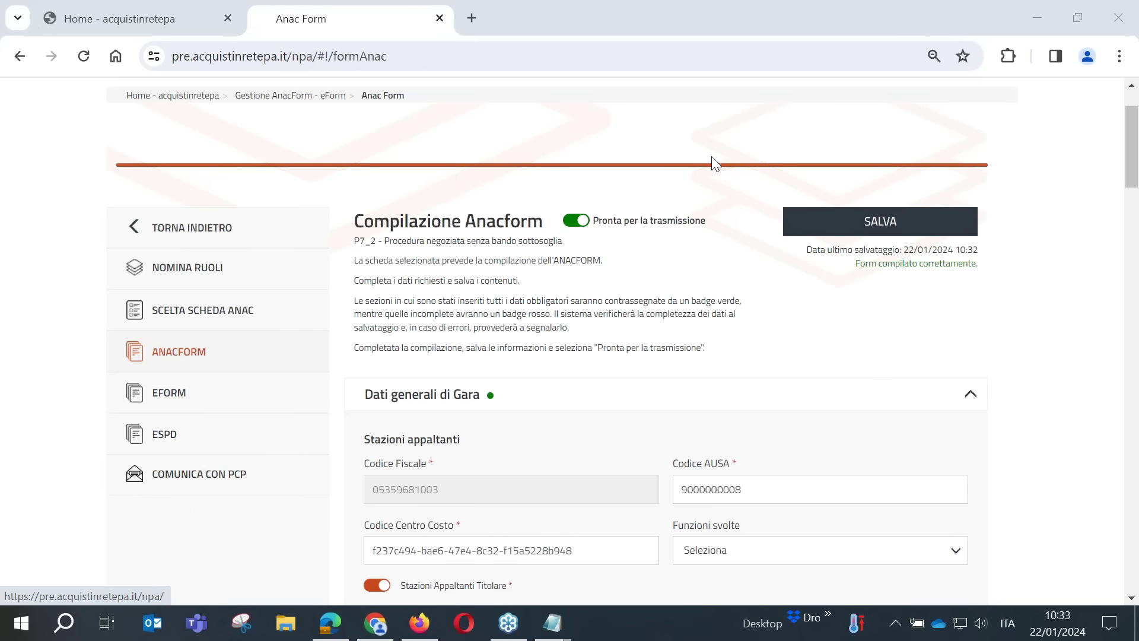
{"action": "scroll", "coordinate": [516, 295], "scroll_direction": "down", "scroll_amount": 2}
{"action": "scroll", "coordinate": [492, 345], "scroll_direction": "up", "scroll_amount": 2}
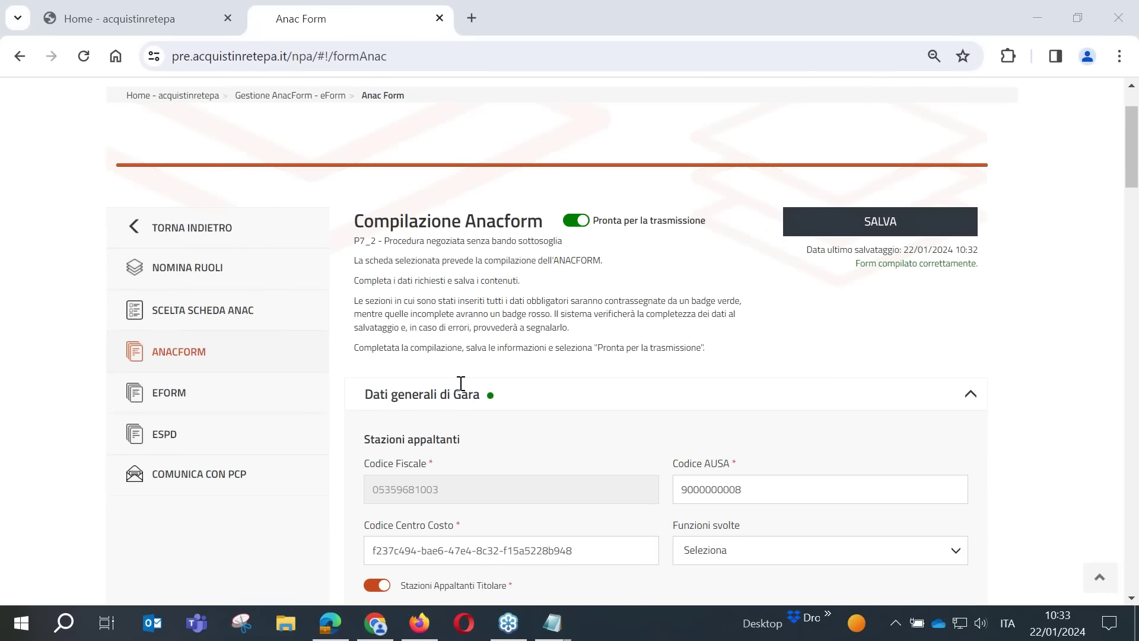
- Go through the EFORM and ESPD sections to the Comunica con PCP page for the CIG request
{"action": "left_click", "coordinate": [185, 404]}
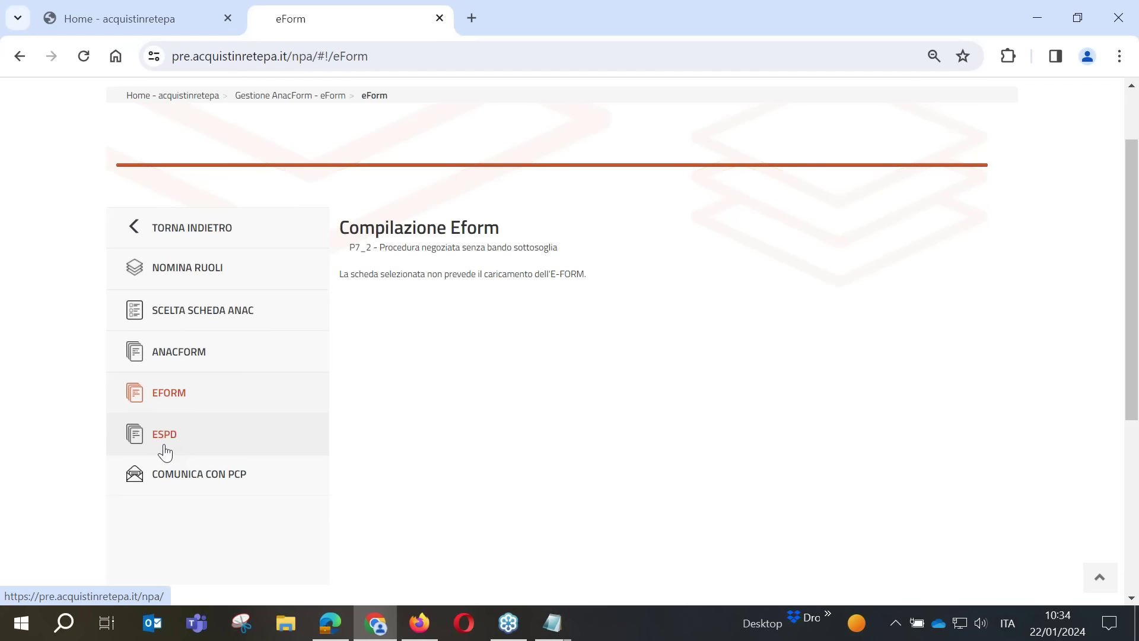
{"action": "left_click", "coordinate": [165, 453]}
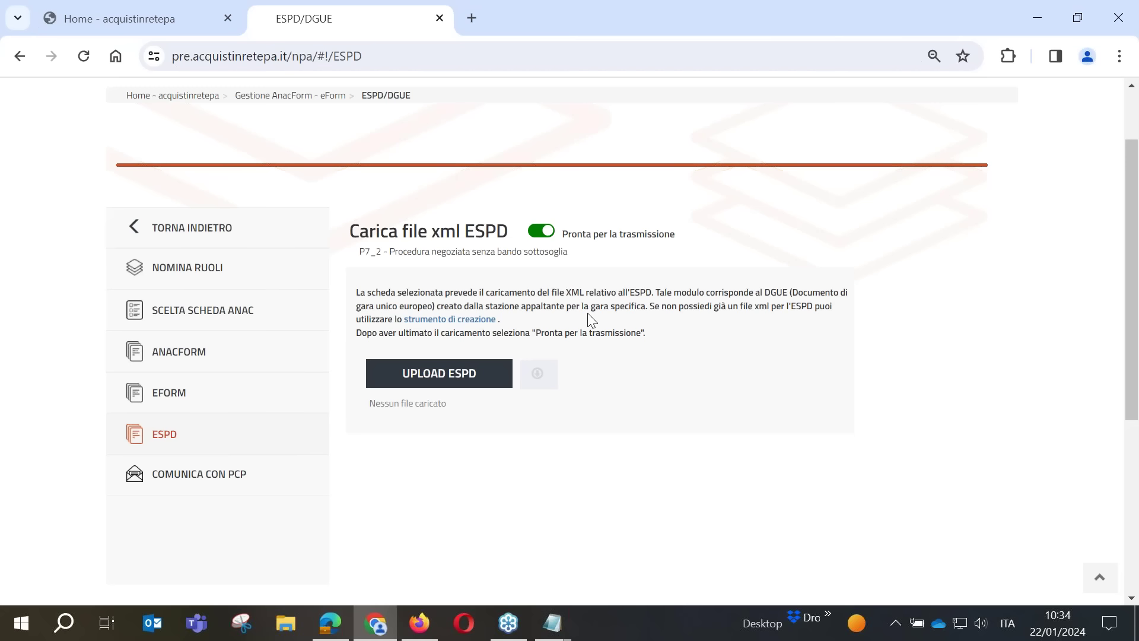
{"action": "left_click", "coordinate": [205, 477]}
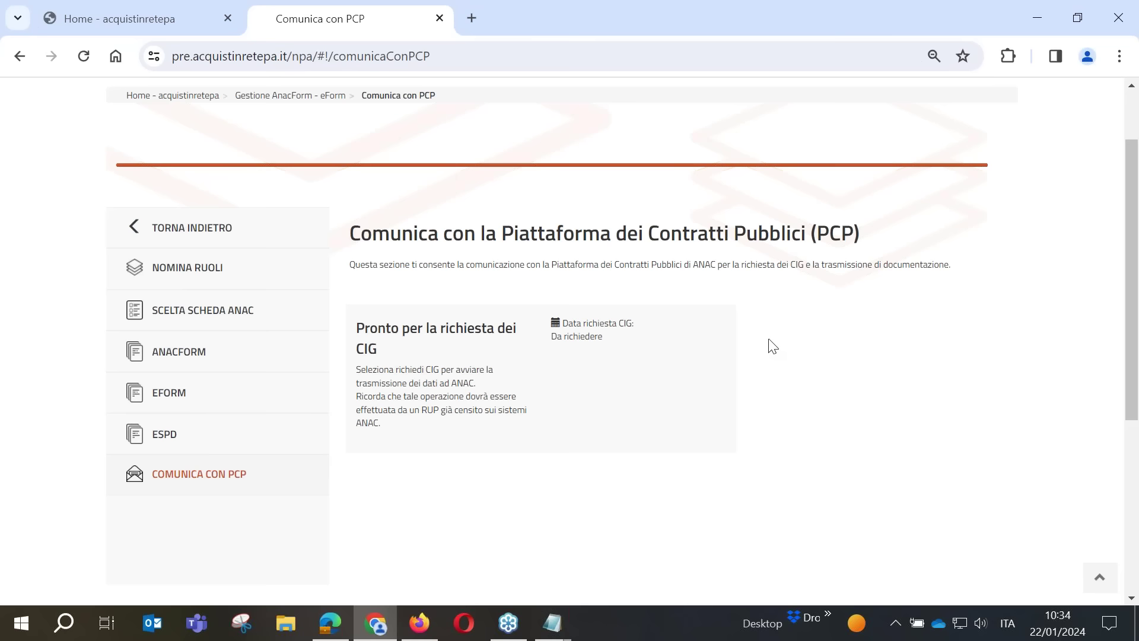
- Open the personal dashboard in Edge, then return to the Anacform section in Chrome
{"action": "left_click", "coordinate": [331, 629]}
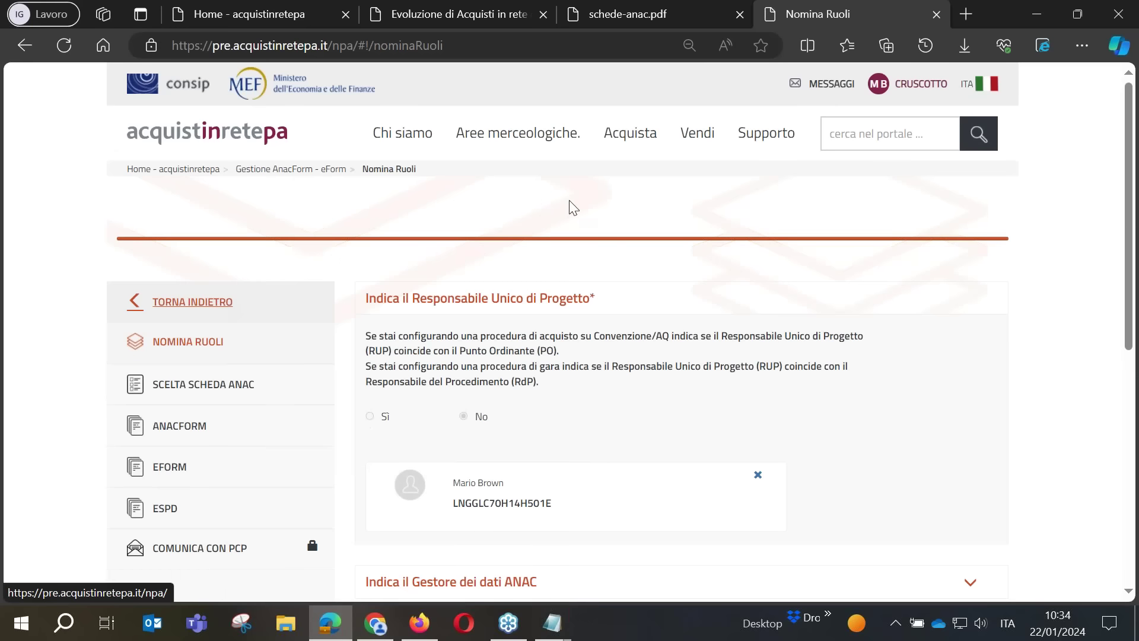
{"action": "left_click", "coordinate": [899, 89]}
{"action": "left_click", "coordinate": [908, 132]}
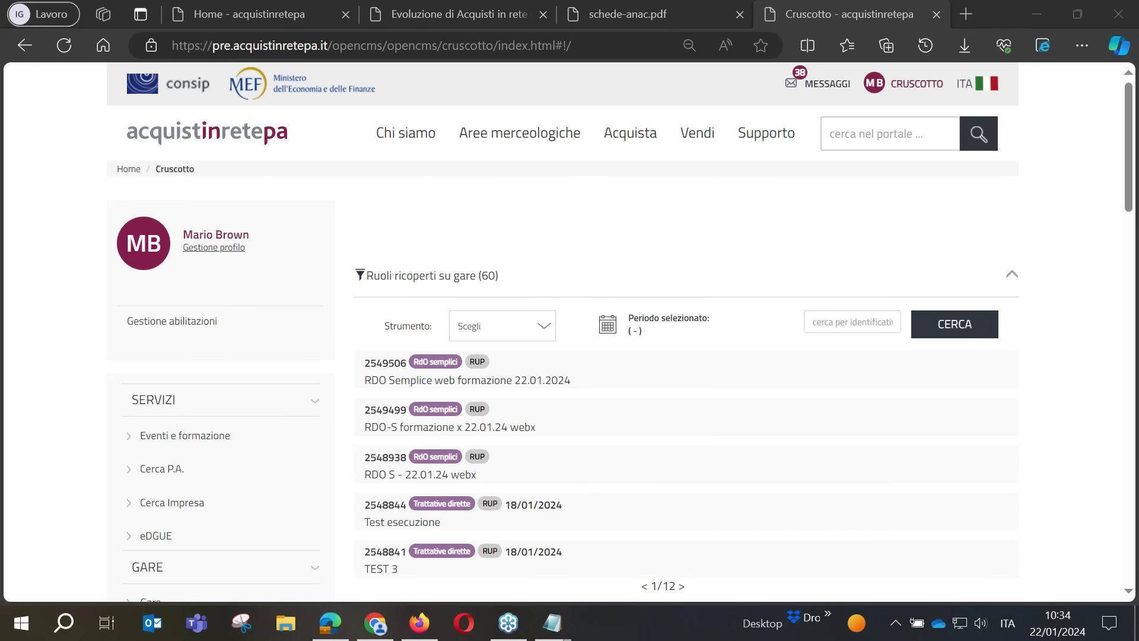
{"action": "left_click", "coordinate": [1011, 278]}
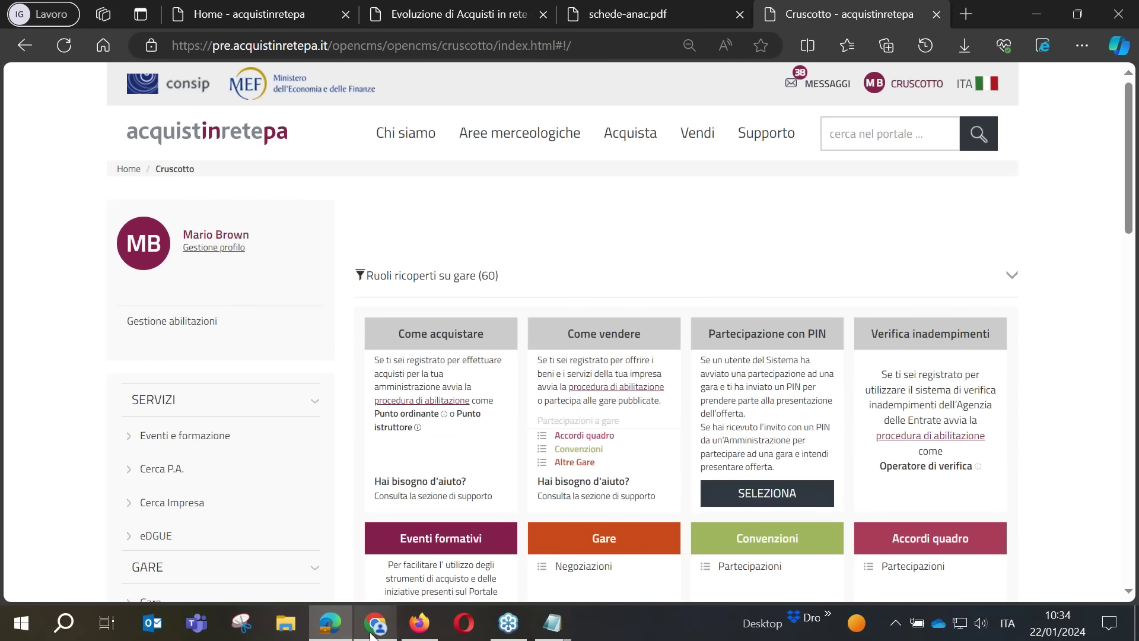
{"action": "left_click", "coordinate": [376, 622]}
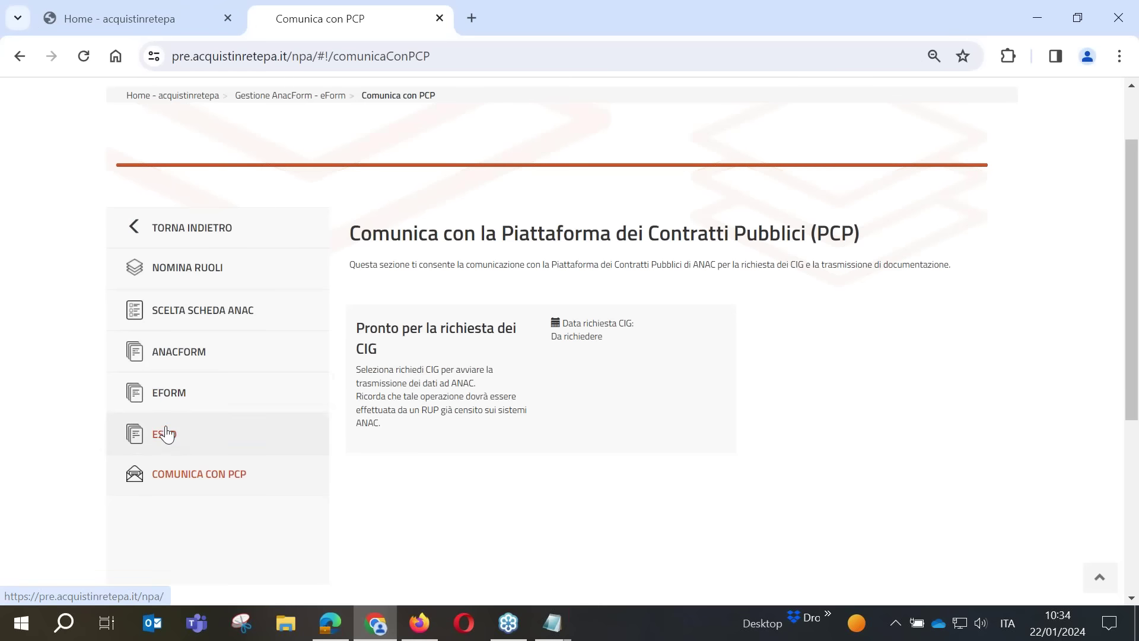
{"action": "left_click", "coordinate": [180, 353]}
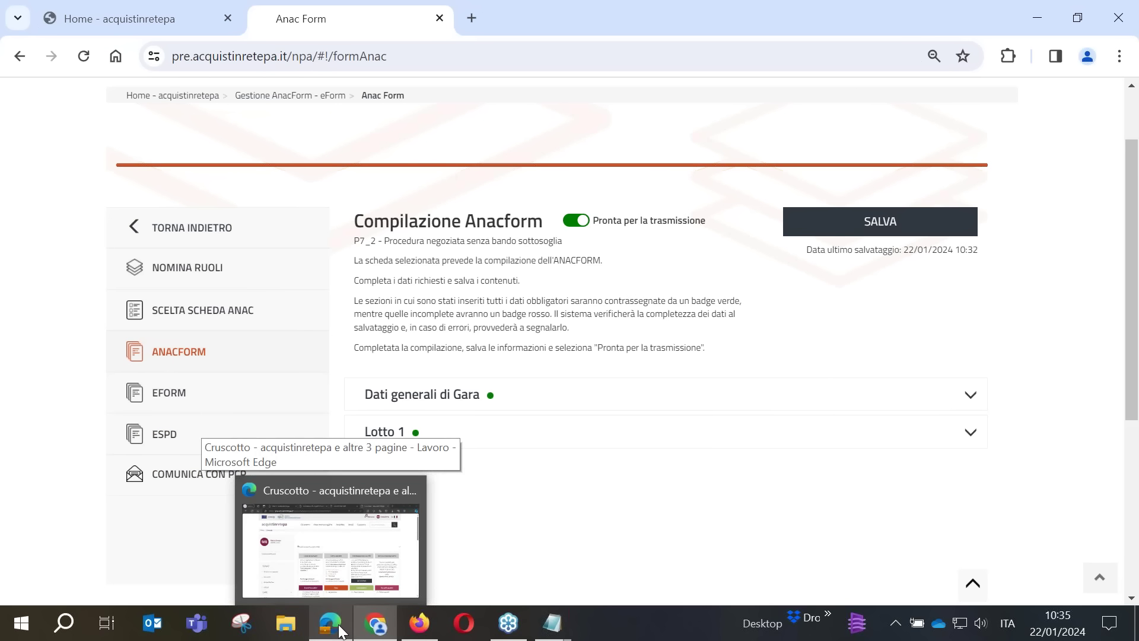
- In the Edge dashboard, open the RDO Semplice web formazione 22.01.2024 tender from 'Ruoli ricoperti su gare'
{"action": "left_click", "coordinate": [320, 534]}
{"action": "left_click", "coordinate": [1012, 275]}
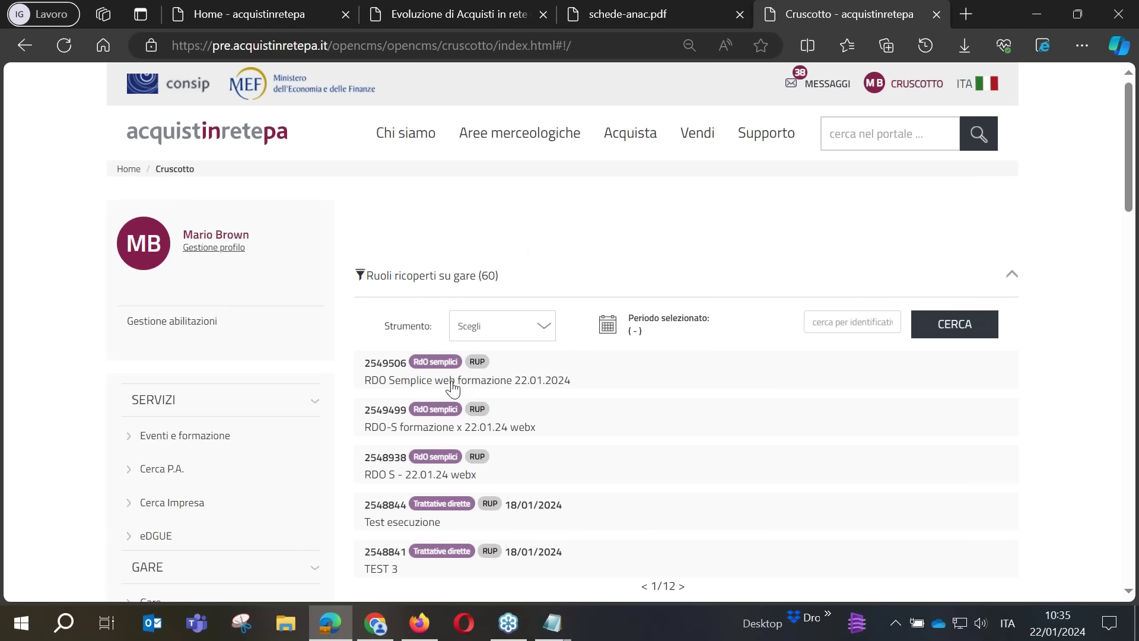
{"action": "left_click", "coordinate": [453, 383]}
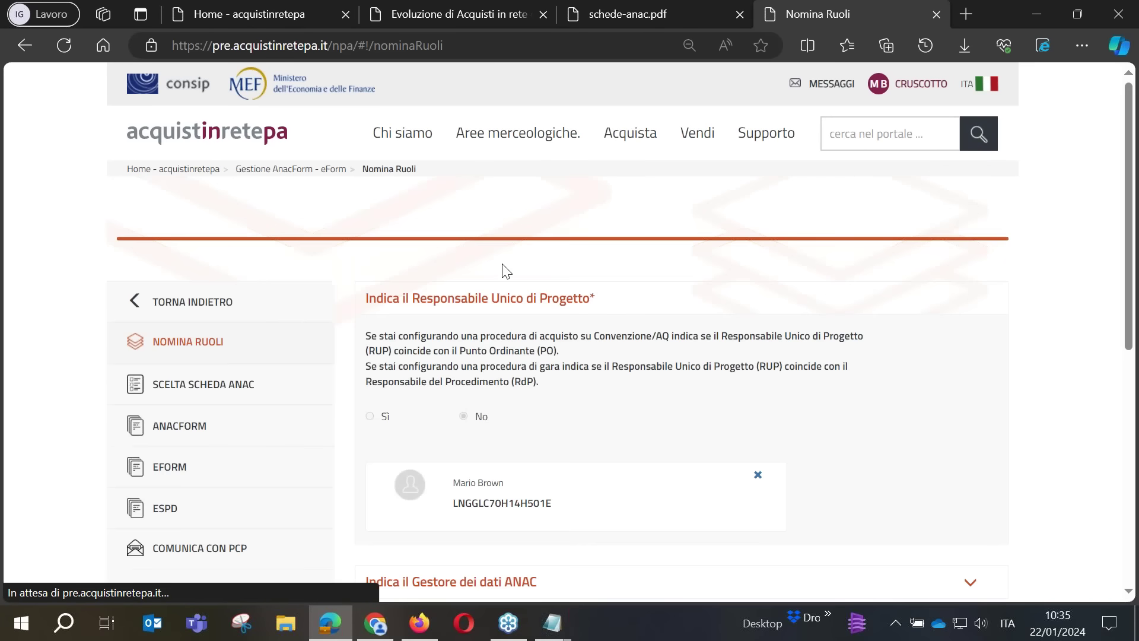
{"action": "scroll", "coordinate": [208, 344], "scroll_direction": "down", "scroll_amount": 3}
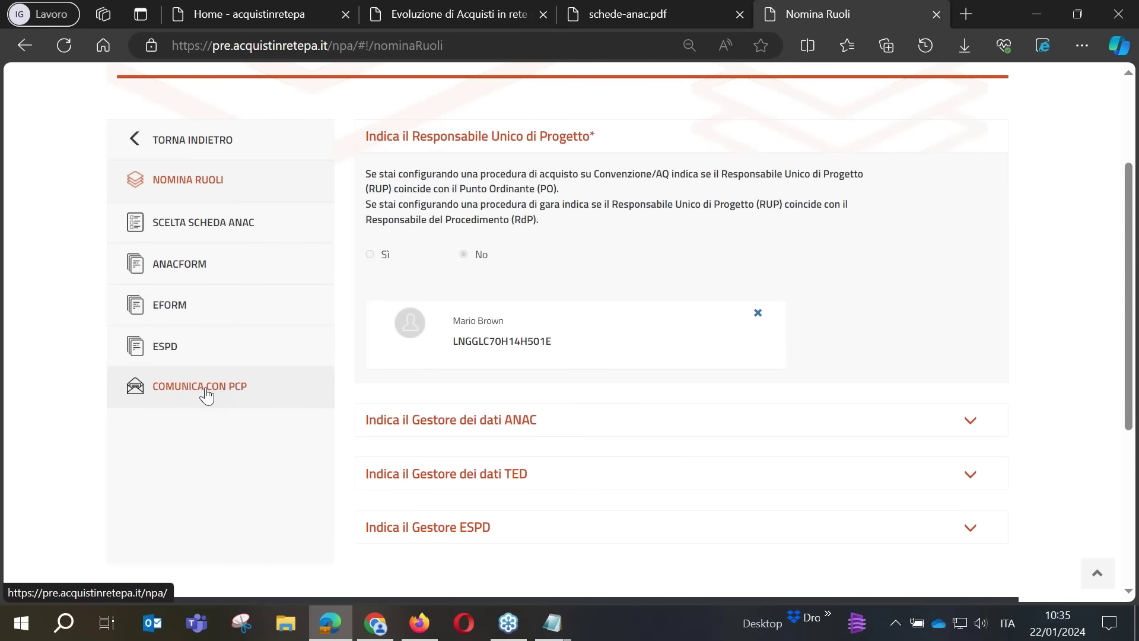
- On the Comunica con PCP page, request the CIG and confirm sending the data
{"action": "left_click", "coordinate": [207, 395]}
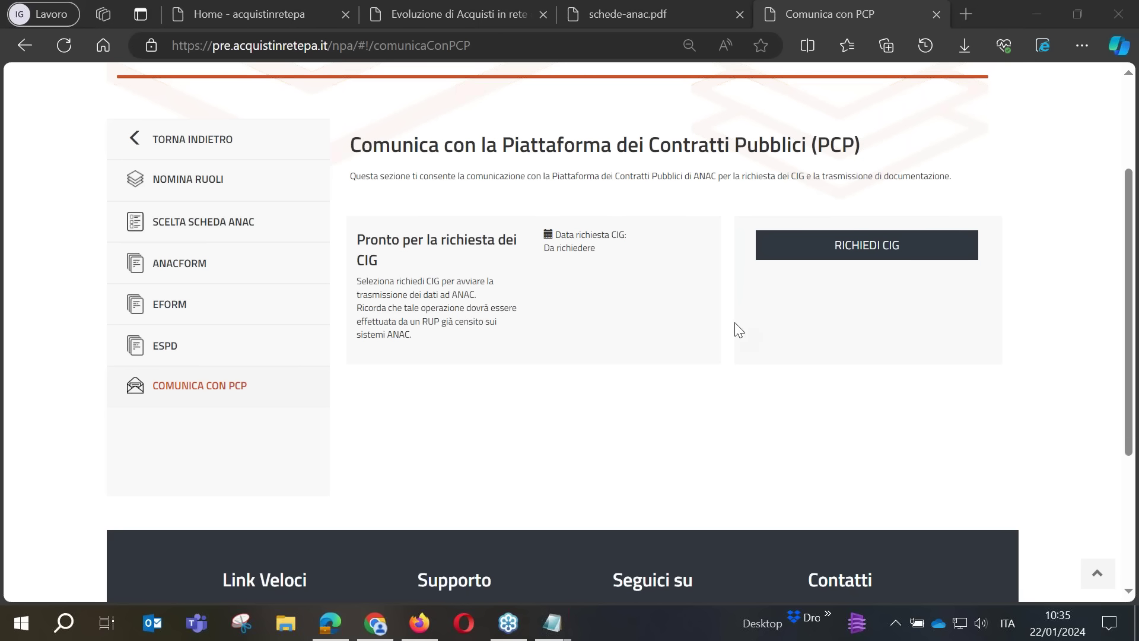
{"action": "left_click", "coordinate": [870, 259]}
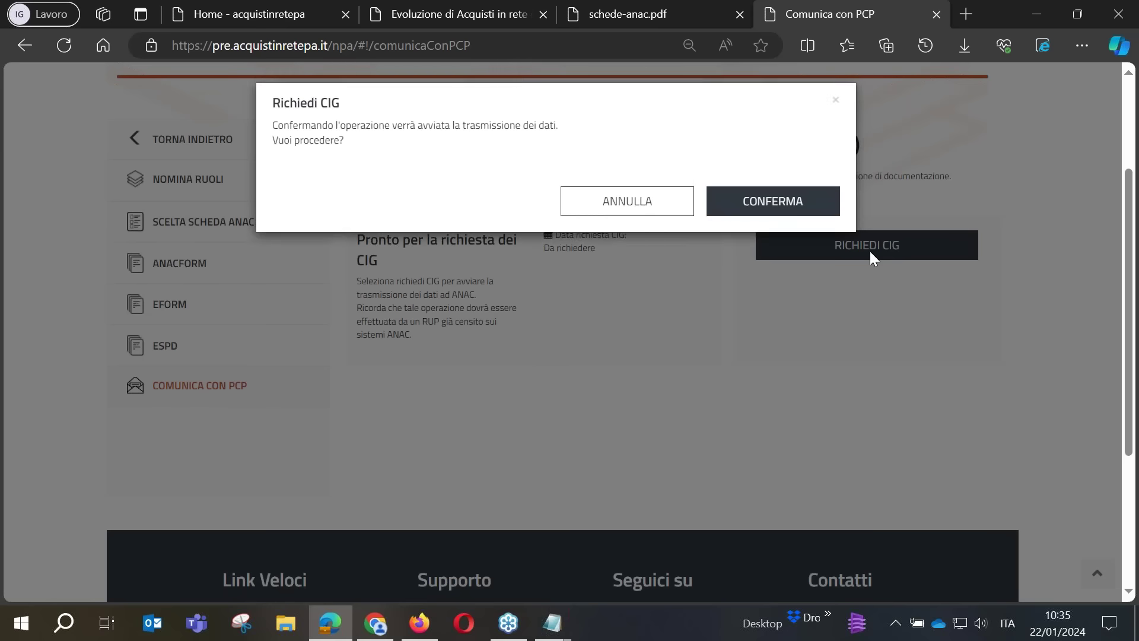
{"action": "left_click", "coordinate": [775, 205]}
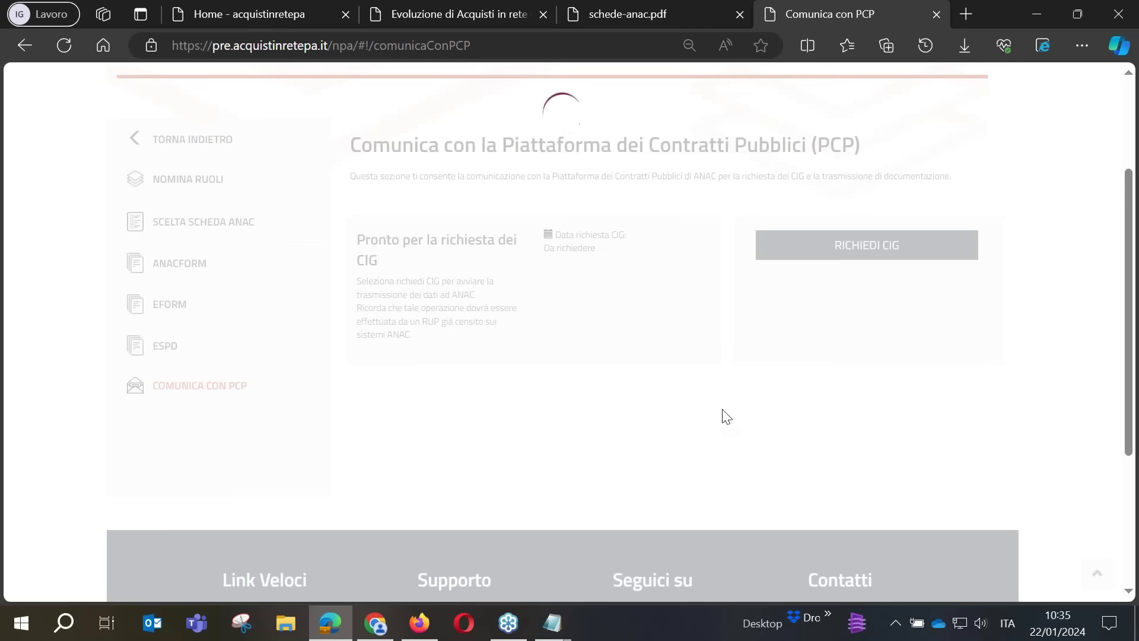
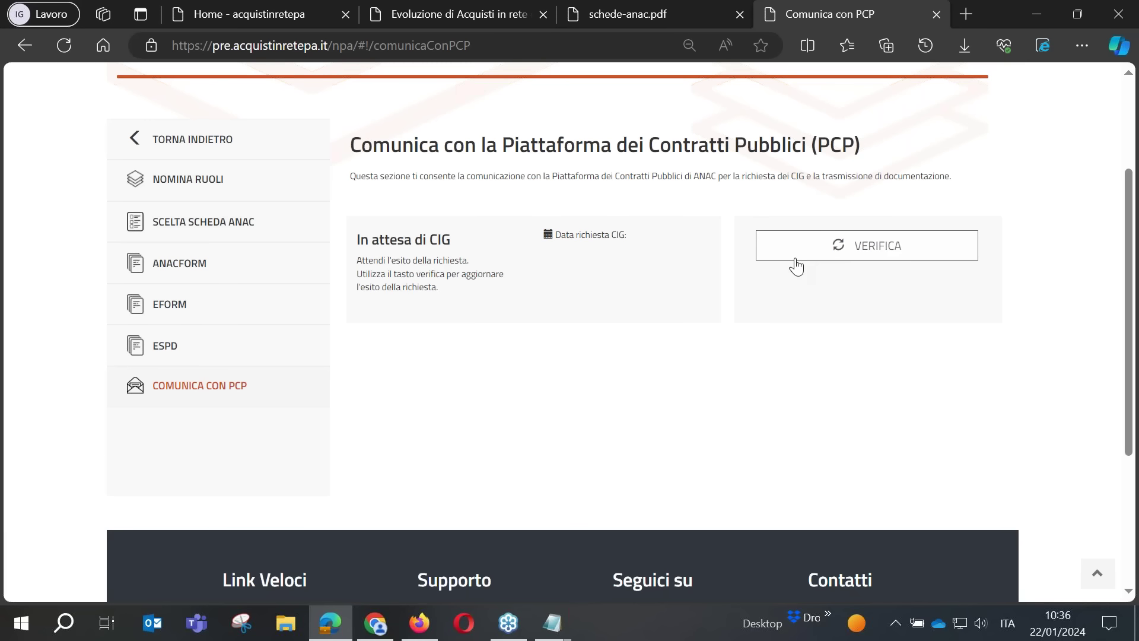
- Refresh the CIG request to confirm code I000C14F02 for lot 1, then return to the Anac Form page
{"action": "left_click", "coordinate": [873, 258]}
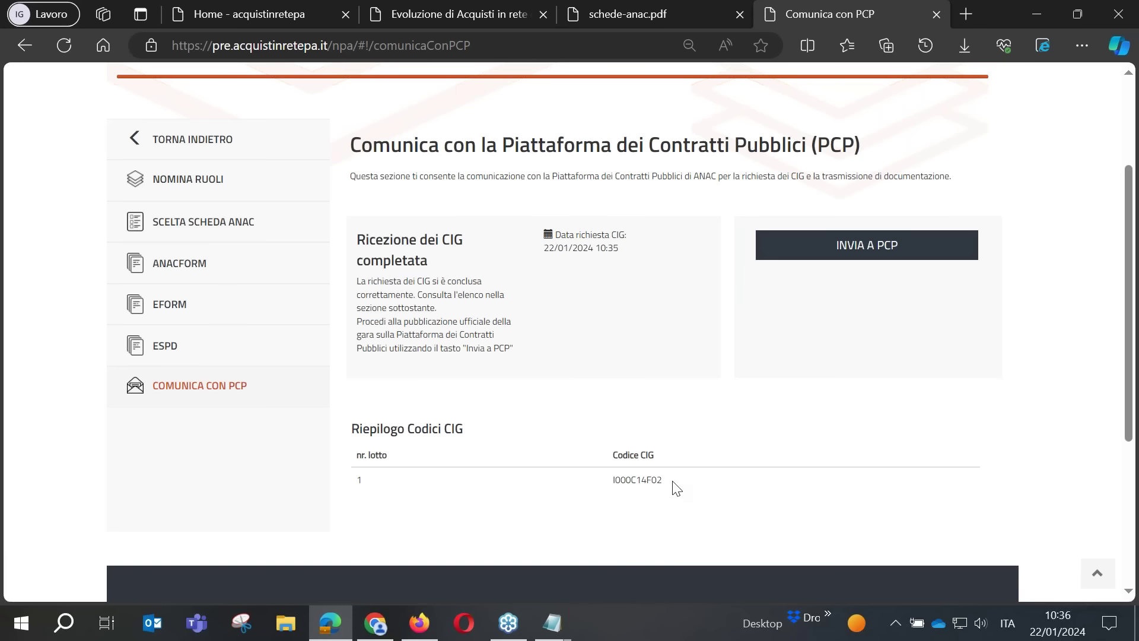
{"action": "left_click", "coordinate": [383, 634]}
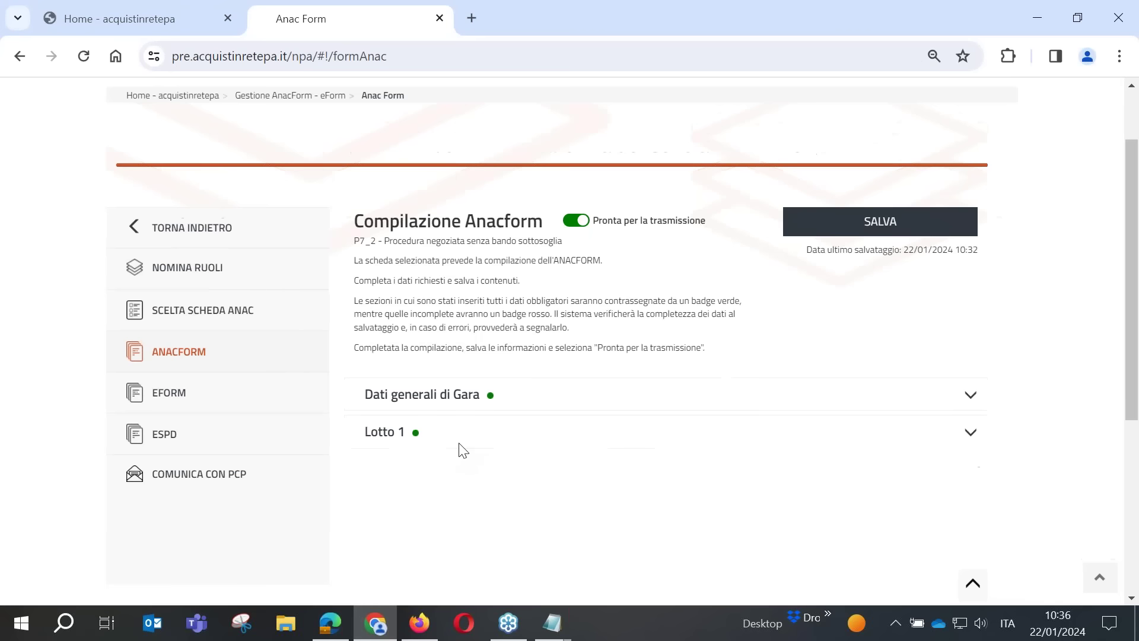
- Reopen RDO Semplice web formazione 22.01.2024's Dati principali via the dashboard's Mercato Elettronico negotiations
{"action": "left_click", "coordinate": [220, 242]}
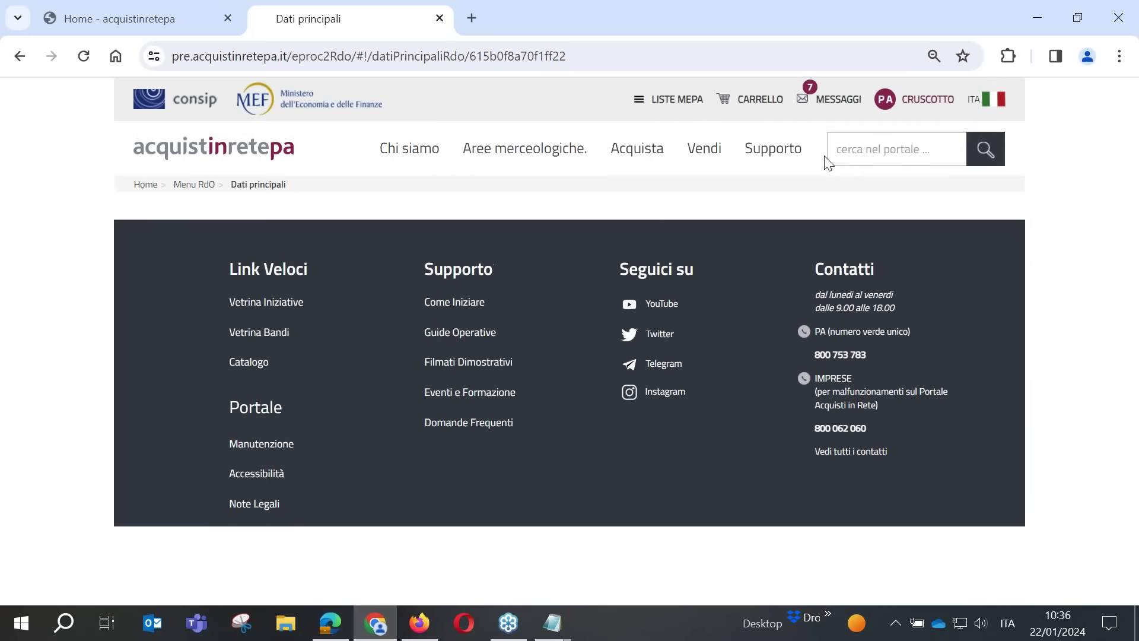
{"action": "left_click", "coordinate": [916, 99]}
{"action": "left_click", "coordinate": [917, 146]}
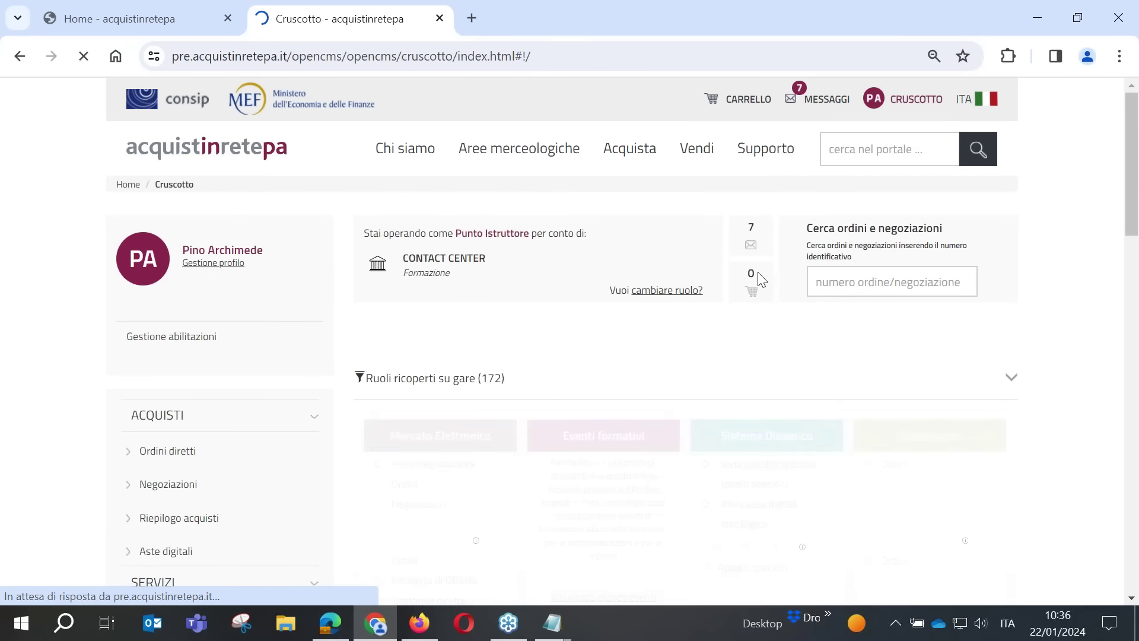
{"action": "scroll", "coordinate": [555, 229], "scroll_direction": "down", "scroll_amount": 3}
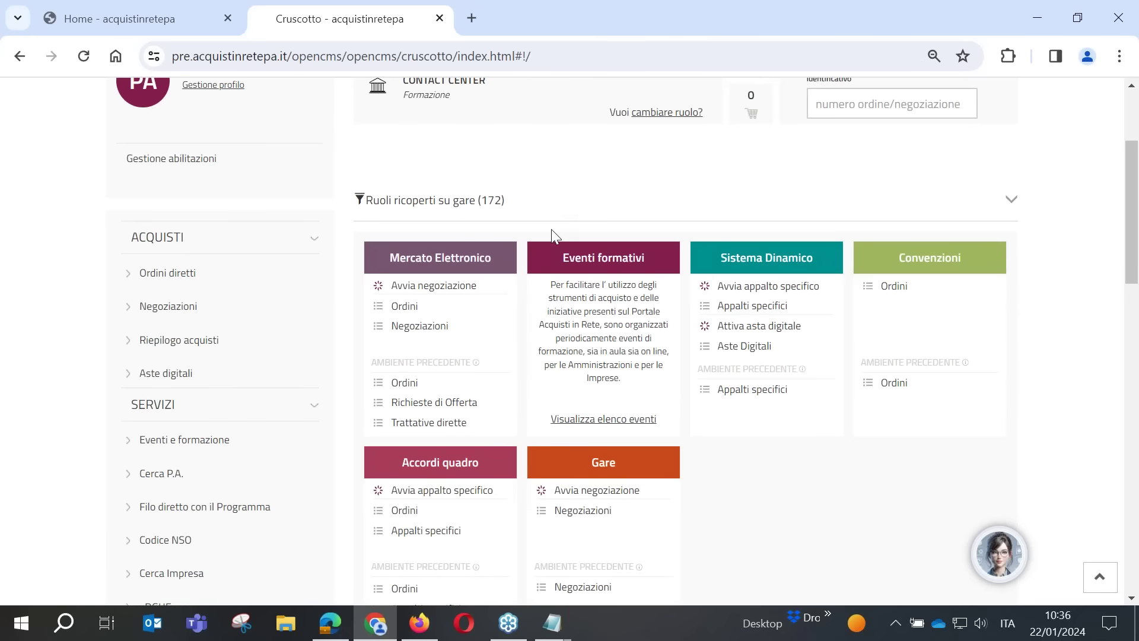
{"action": "left_click", "coordinate": [425, 328]}
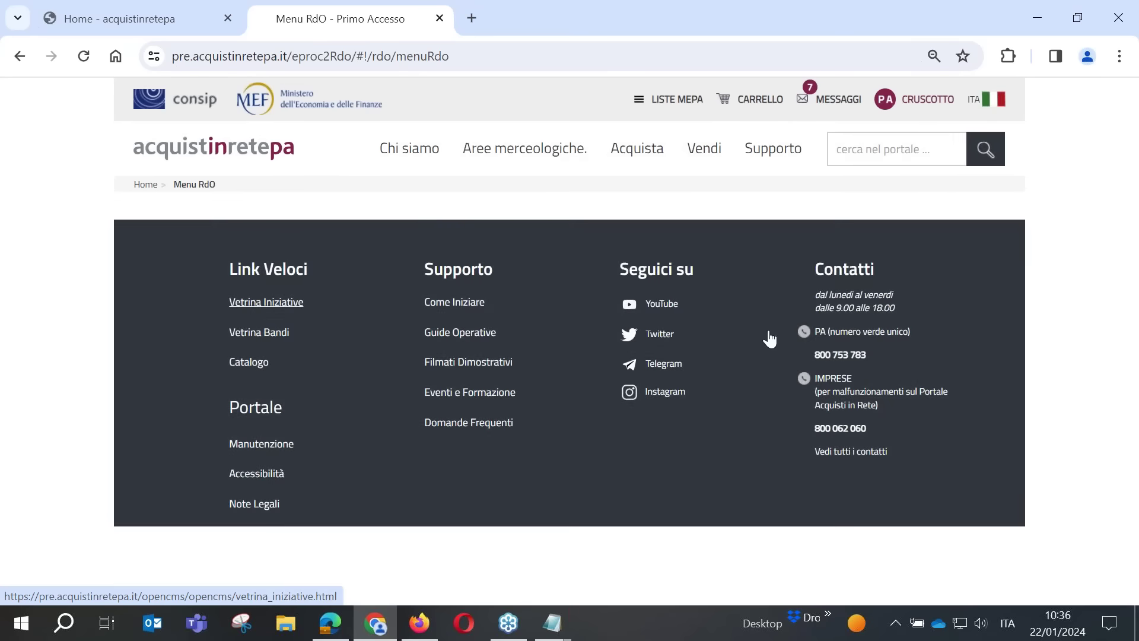
{"action": "scroll", "coordinate": [760, 246], "scroll_direction": "down", "scroll_amount": 3}
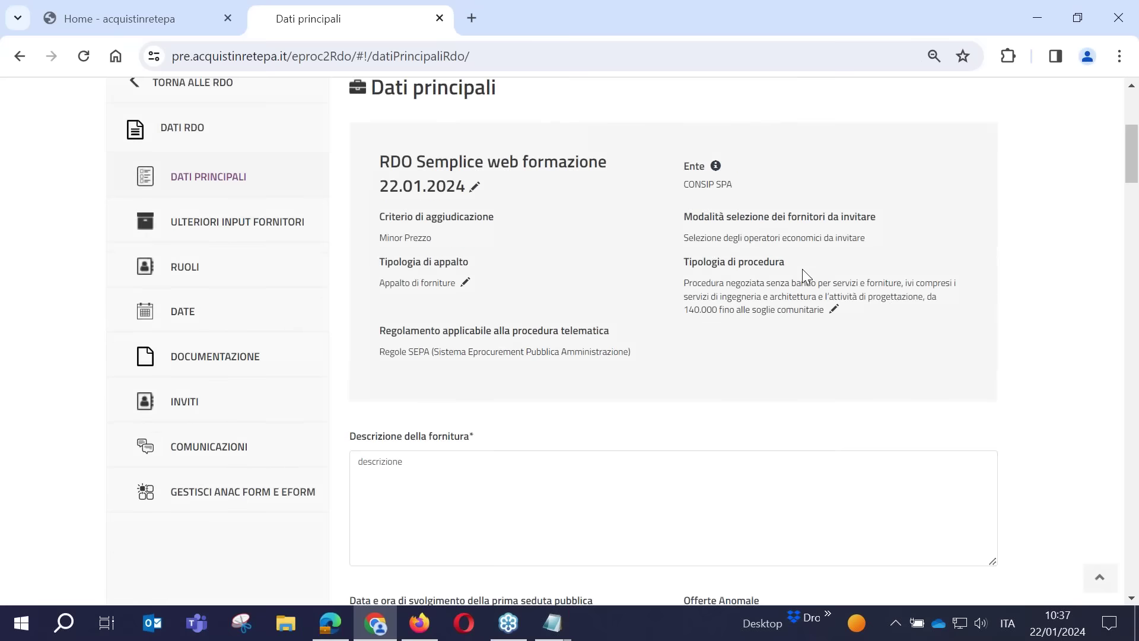
- Tick ACCETTA on the Attenzione notice below the Documentazione table listing documento x
{"action": "scroll", "coordinate": [802, 270], "scroll_direction": "down", "scroll_amount": 4}
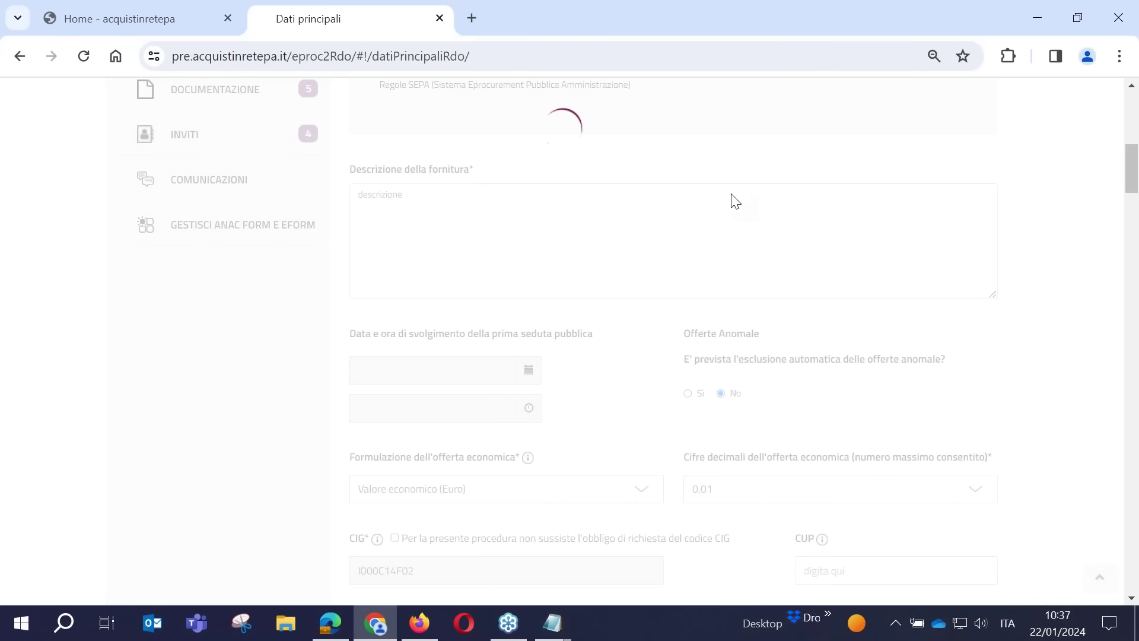
{"action": "scroll", "coordinate": [735, 204], "scroll_direction": "down", "scroll_amount": 4}
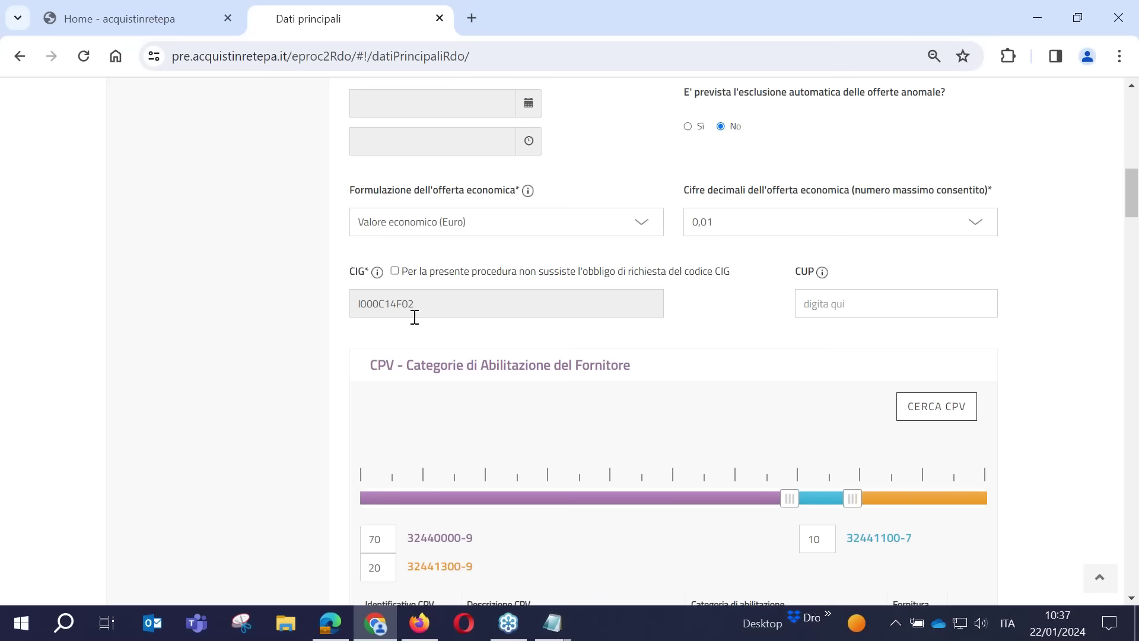
{"action": "scroll", "coordinate": [696, 382], "scroll_direction": "down", "scroll_amount": 10}
{"action": "scroll", "coordinate": [1078, 371], "scroll_direction": "down", "scroll_amount": 20}
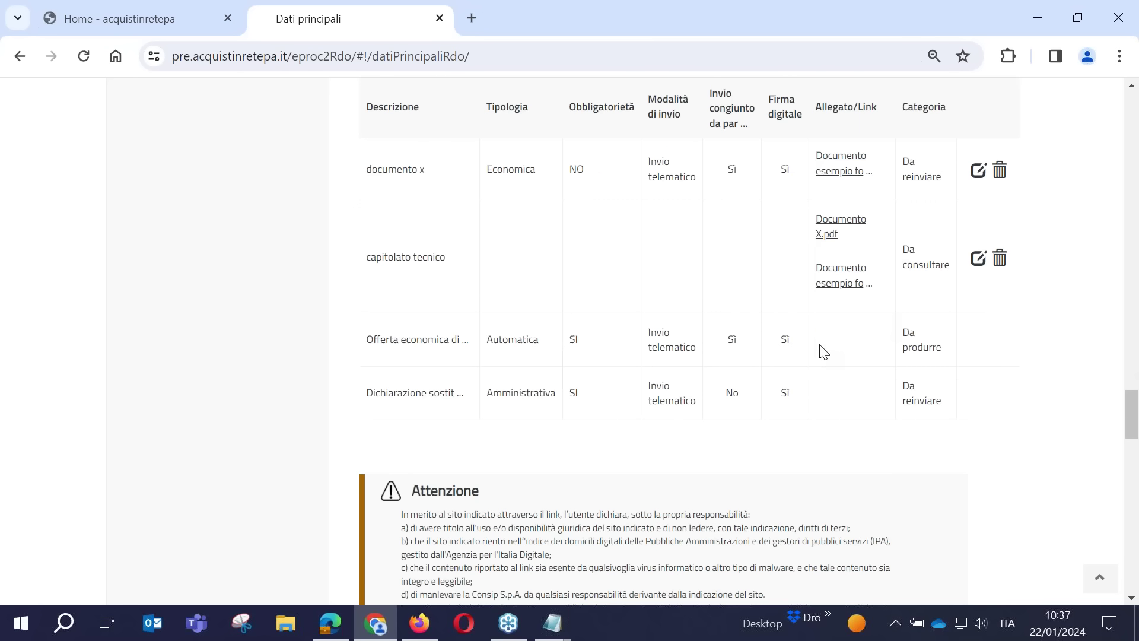
{"action": "scroll", "coordinate": [818, 351], "scroll_direction": "down", "scroll_amount": 6}
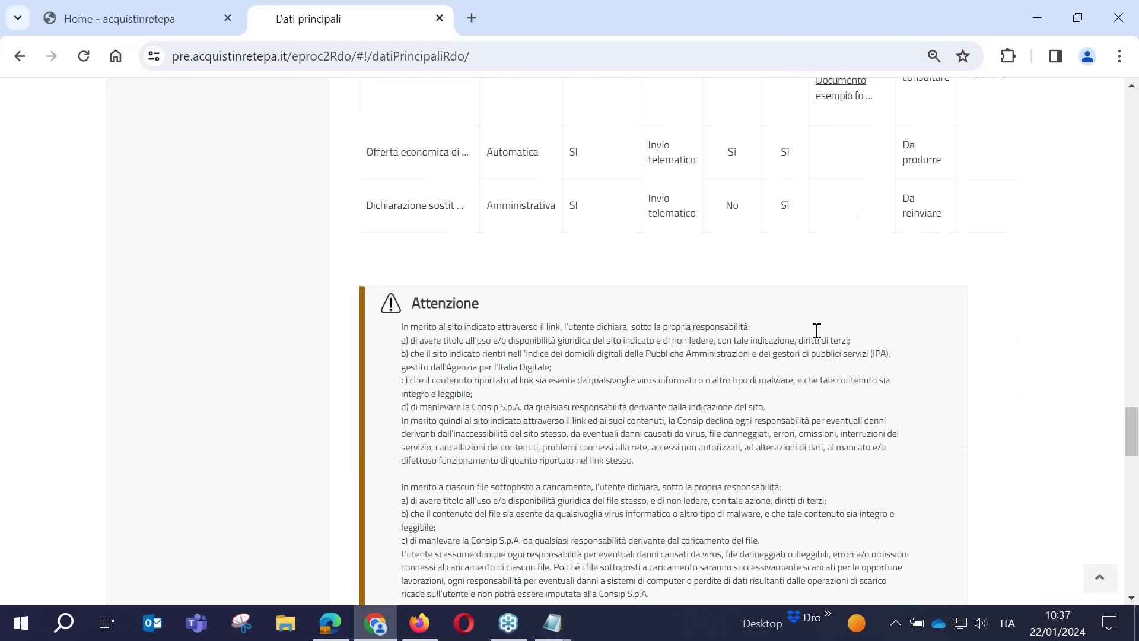
{"action": "left_click", "coordinate": [633, 446]}
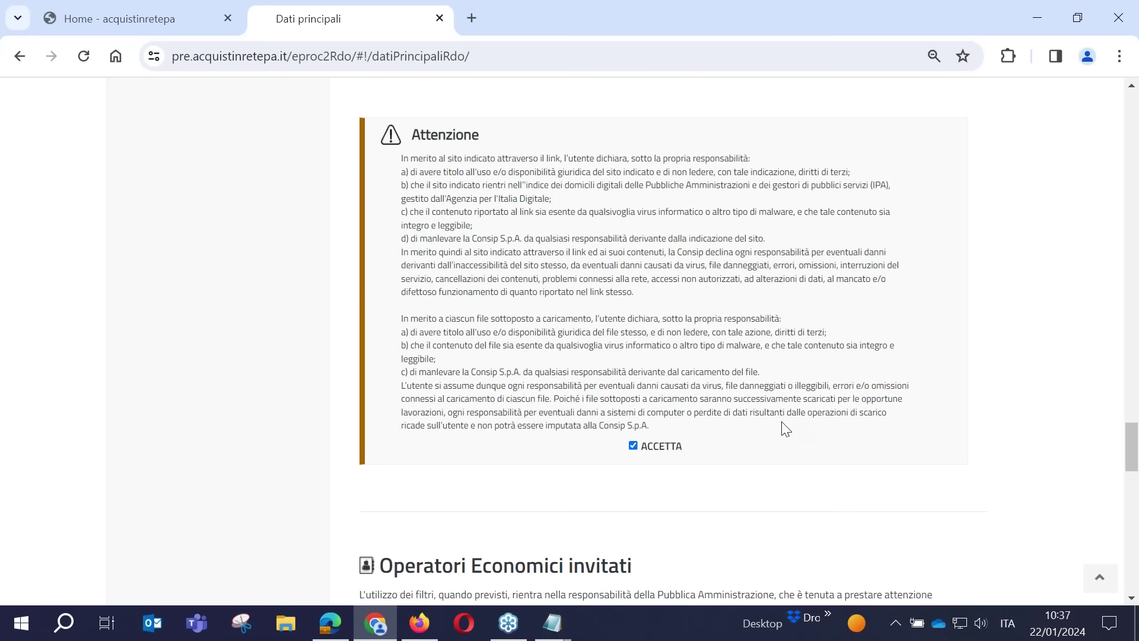
{"action": "scroll", "coordinate": [788, 420], "scroll_direction": "up", "scroll_amount": 15}
{"action": "scroll", "coordinate": [864, 420], "scroll_direction": "down", "scroll_amount": 3}
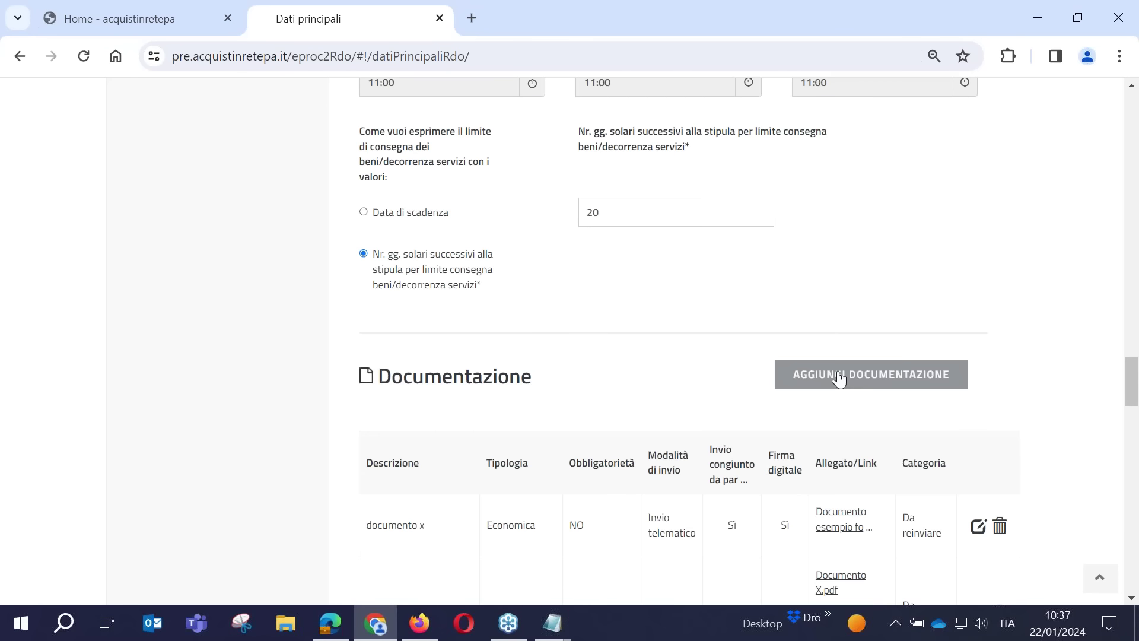
{"action": "left_click", "coordinate": [839, 374]}
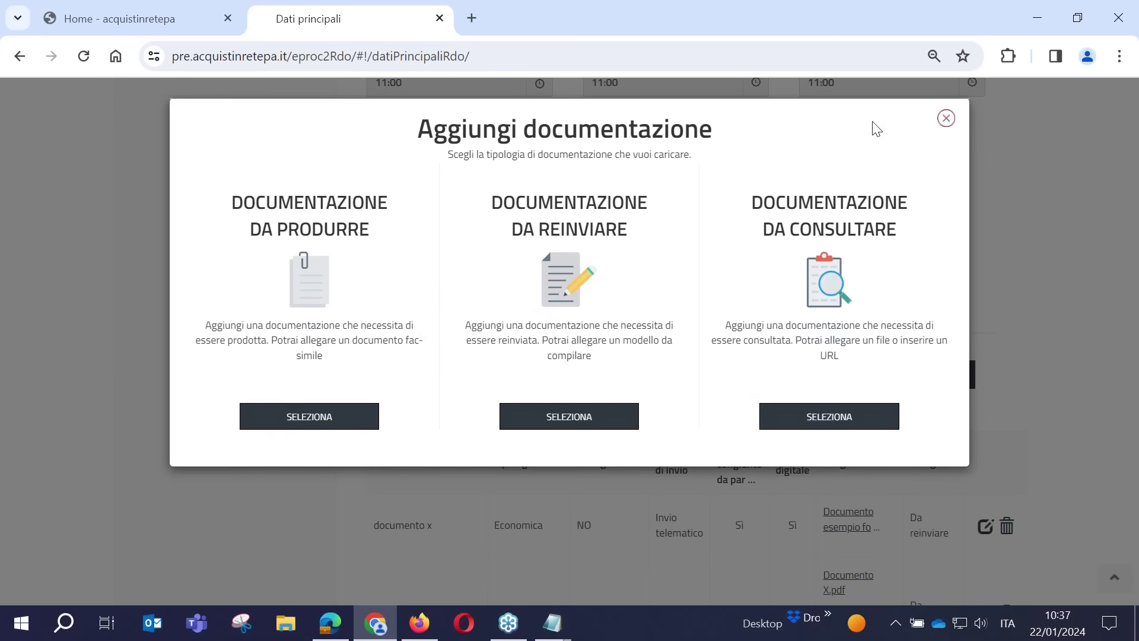
{"action": "left_click", "coordinate": [947, 119]}
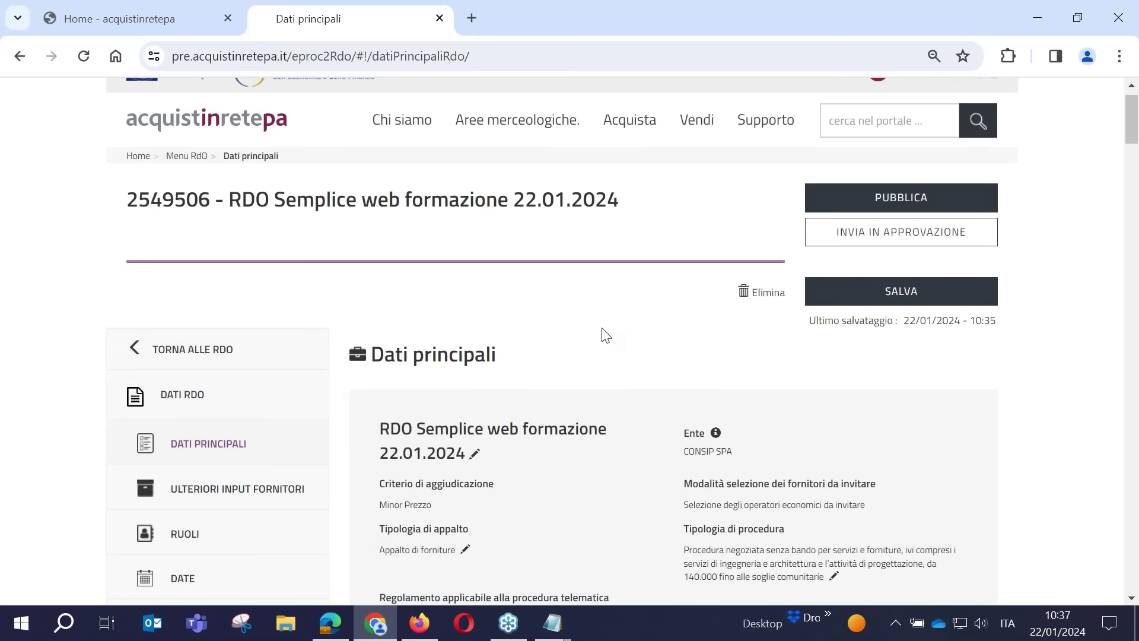
{"action": "mouse_move", "coordinate": [393, 189]}
{"action": "mouse_move", "coordinate": [341, 633]}
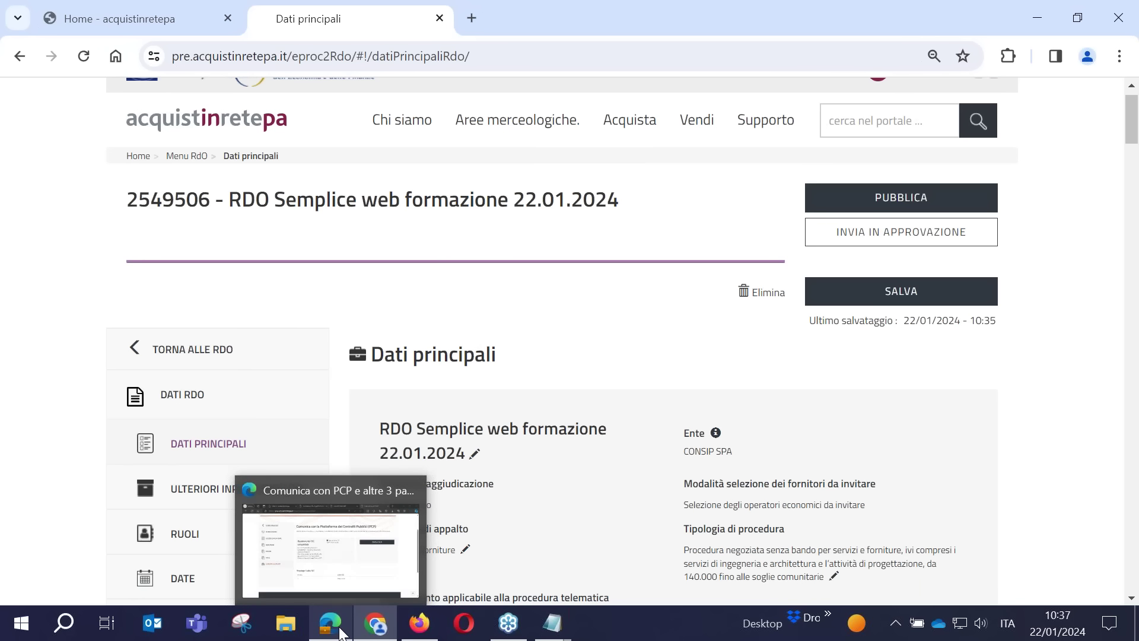
- Send the procedure to PCP, confirm, and verify Pubblicazione completata for CIG I000C14F02
{"action": "left_click", "coordinate": [331, 564]}
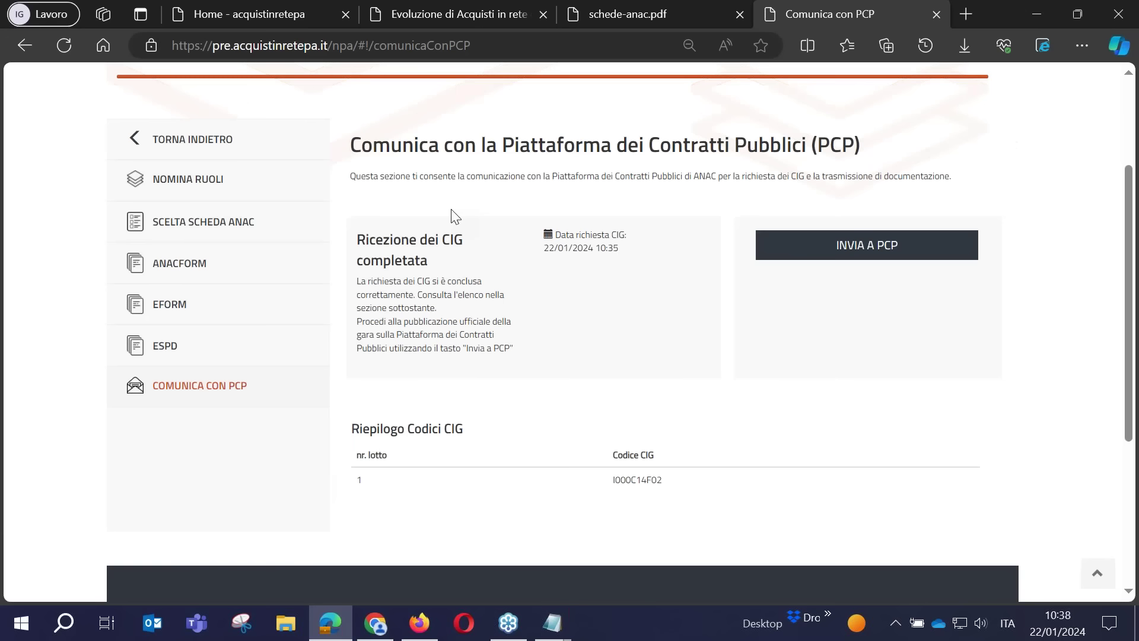
{"action": "left_click", "coordinate": [863, 249]}
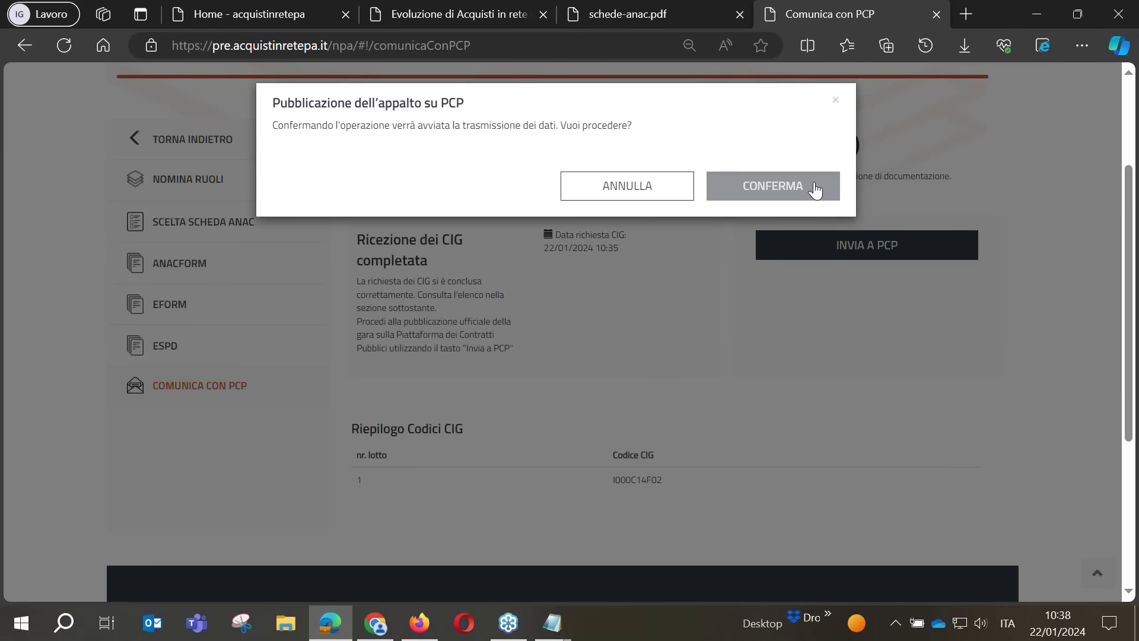
{"action": "left_click", "coordinate": [815, 188]}
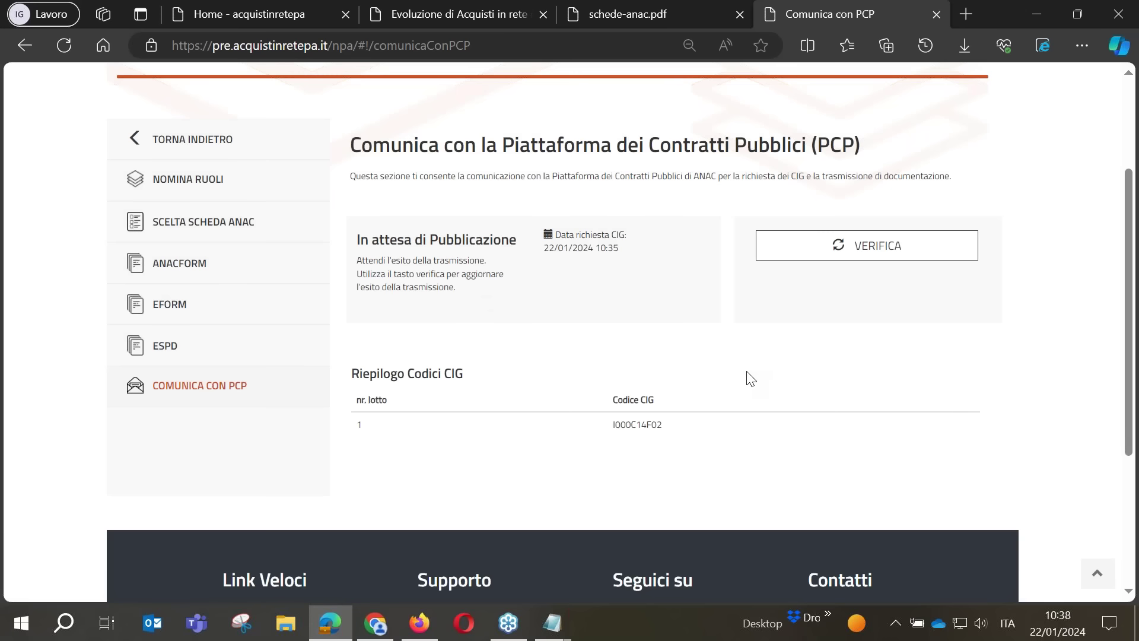
{"action": "left_click", "coordinate": [889, 248]}
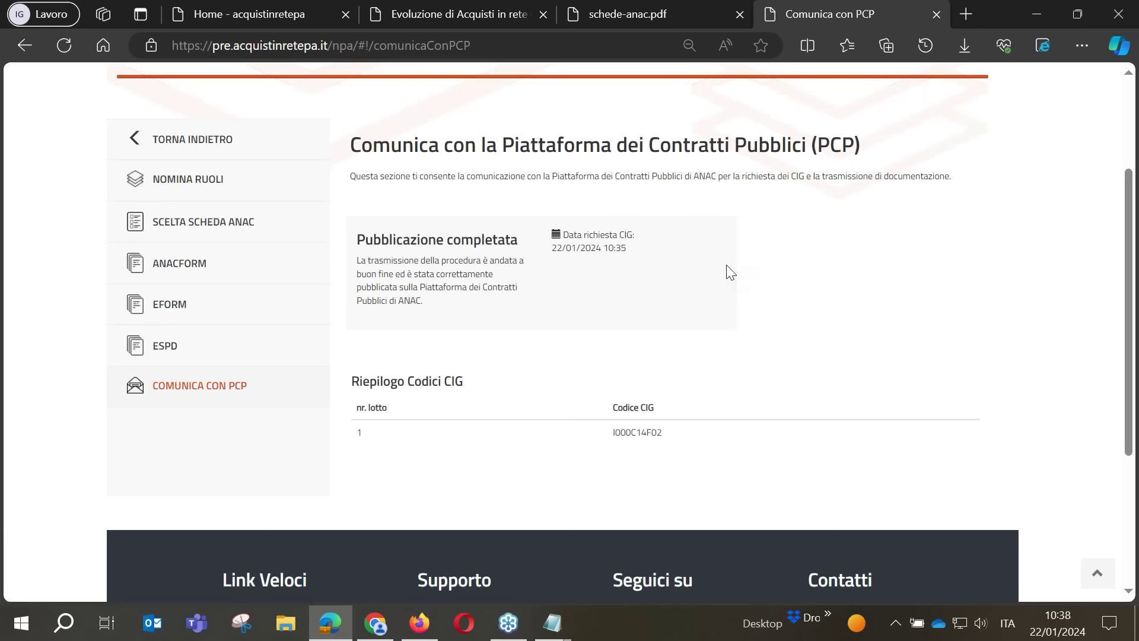
- Publish RDO 2549506 and check its Riepilogo RdO shows Stato Rdo Pubblicata
{"action": "left_click", "coordinate": [375, 624]}
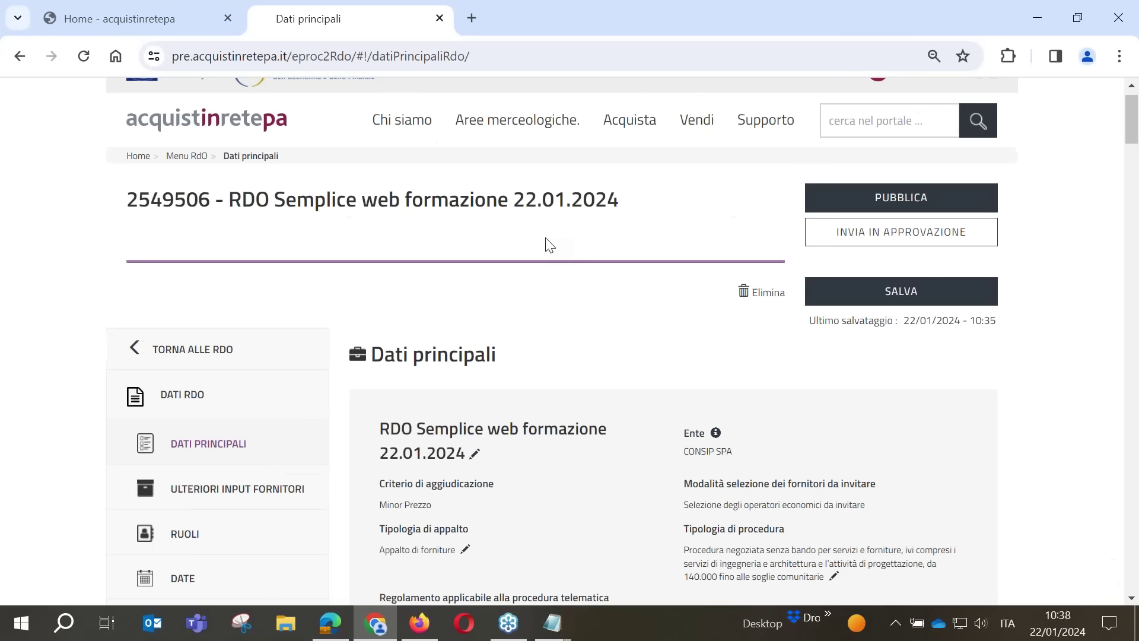
{"action": "left_click", "coordinate": [918, 187]}
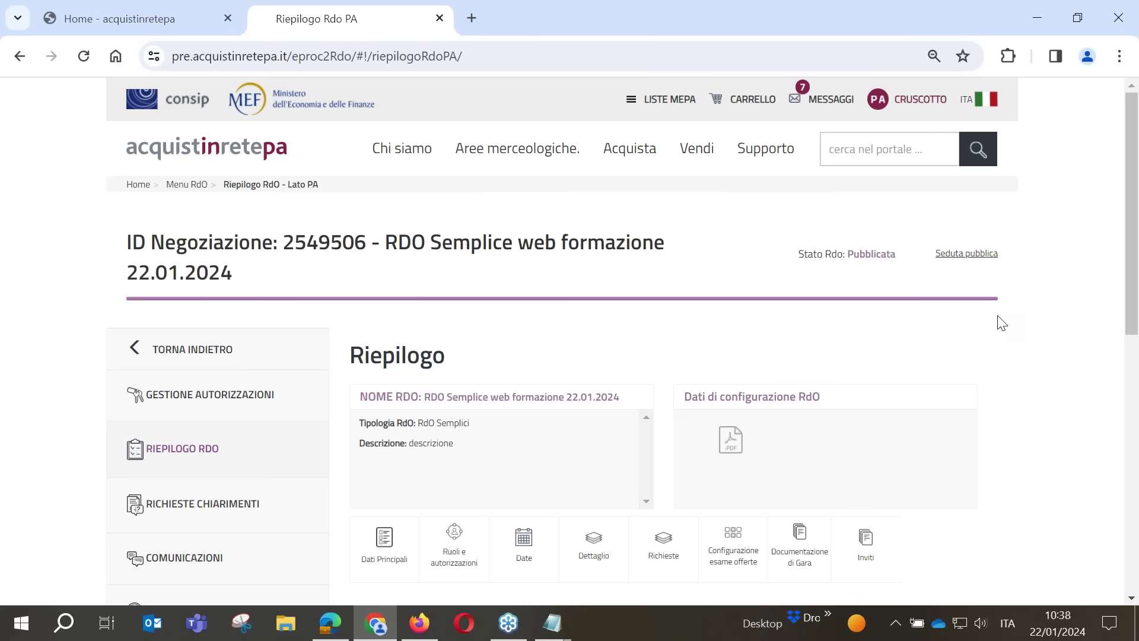
{"action": "scroll", "coordinate": [878, 178], "scroll_direction": "down", "scroll_amount": 9}
{"action": "scroll", "coordinate": [921, 203], "scroll_direction": "up", "scroll_amount": 4}
{"action": "scroll", "coordinate": [921, 203], "scroll_direction": "up", "scroll_amount": 2}
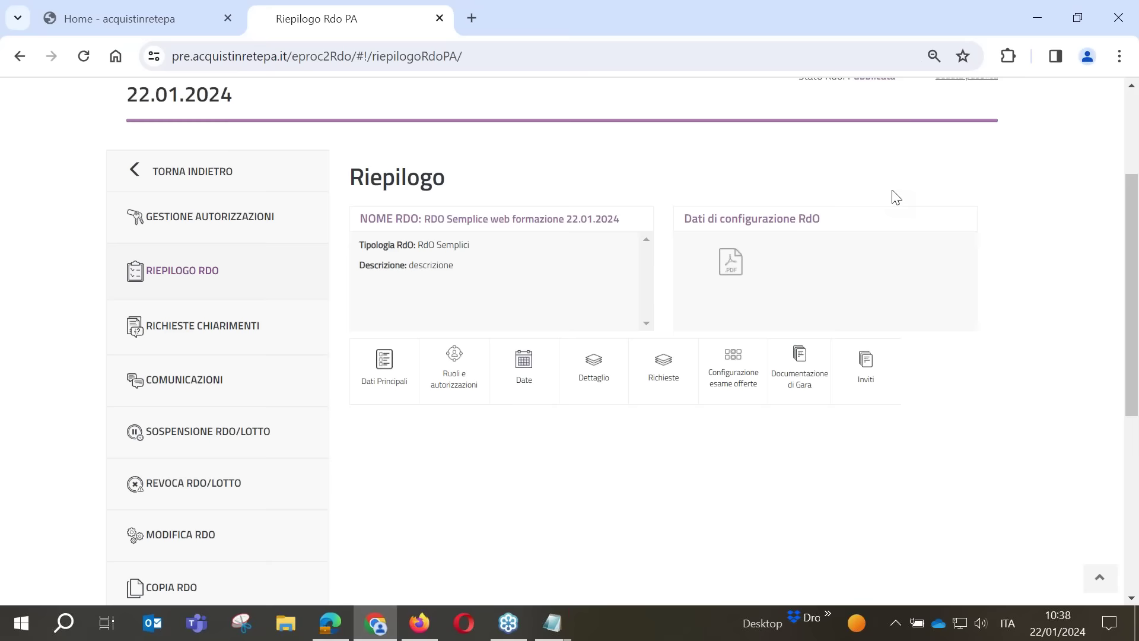
{"action": "scroll", "coordinate": [890, 198], "scroll_direction": "up", "scroll_amount": 3}
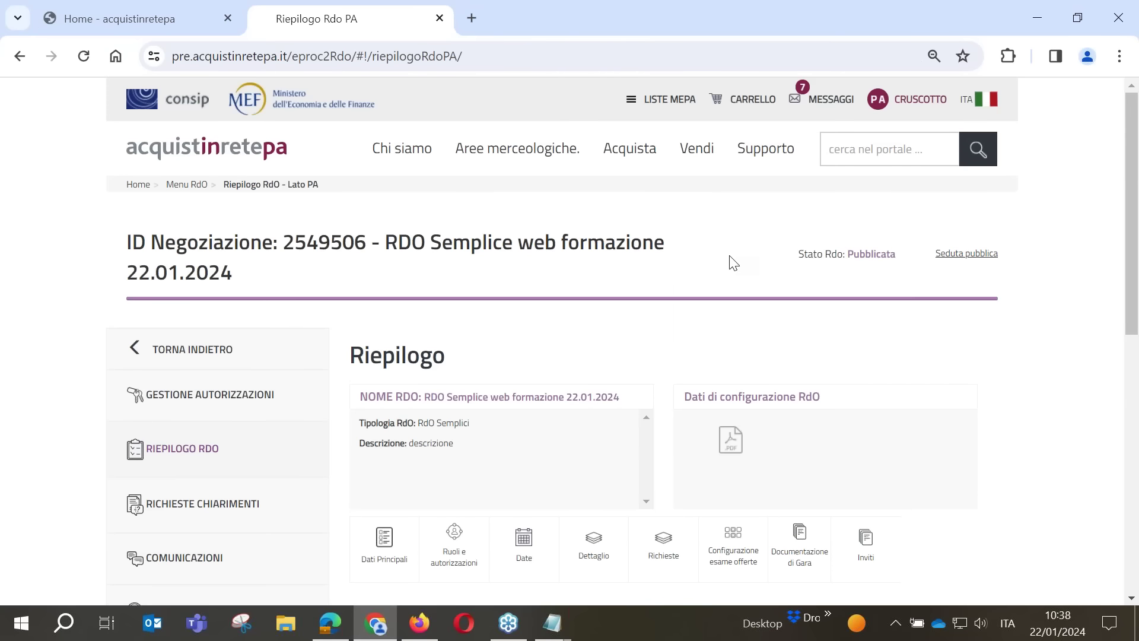
{"action": "scroll", "coordinate": [722, 270], "scroll_direction": "down", "scroll_amount": 3}
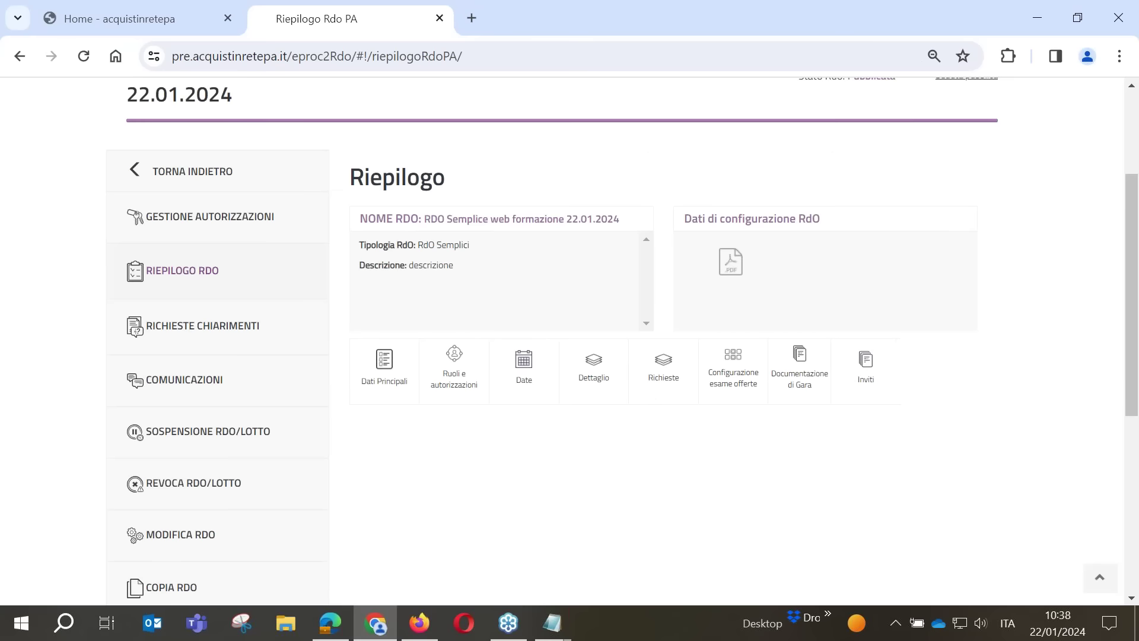
{"action": "scroll", "coordinate": [617, 341], "scroll_direction": "down", "scroll_amount": 3}
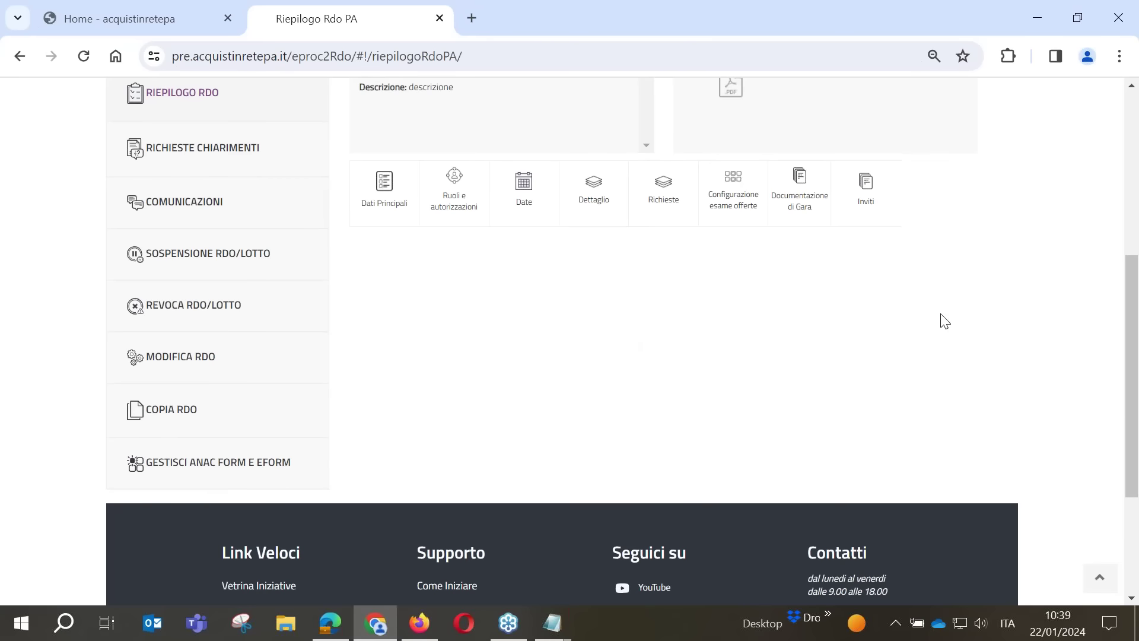
{"action": "scroll", "coordinate": [940, 319], "scroll_direction": "up", "scroll_amount": 6}
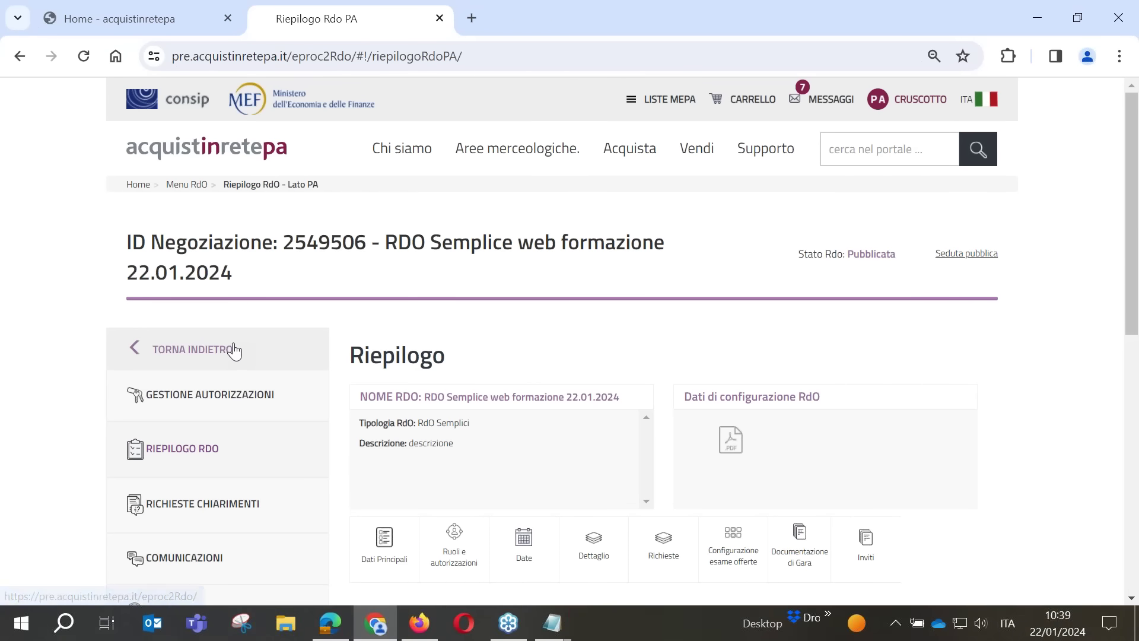
- Go back to Menu RdO and open draft RDO 2549499 RDO-S formazione x 22.01.24 webx
{"action": "left_click", "coordinate": [235, 350]}
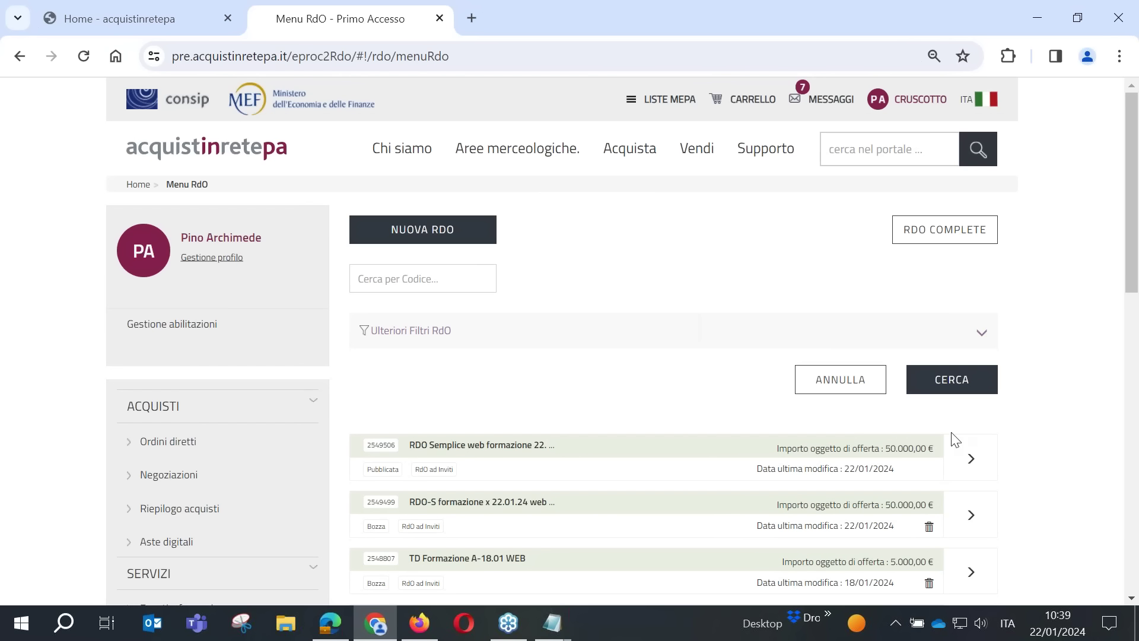
{"action": "left_click", "coordinate": [973, 517]}
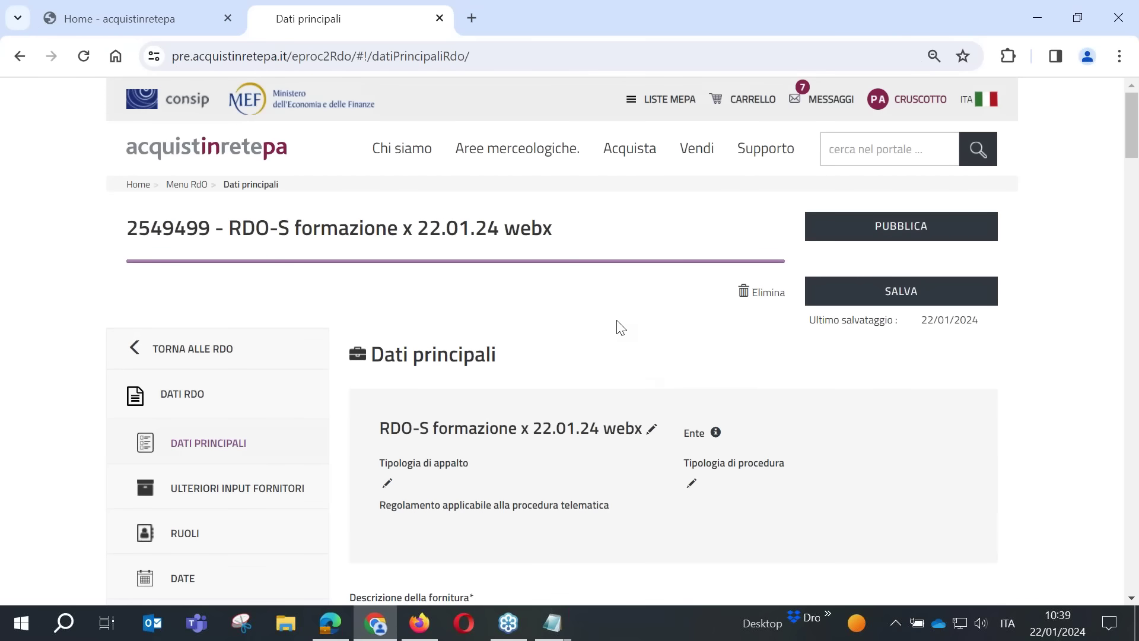
{"action": "scroll", "coordinate": [630, 287], "scroll_direction": "down", "scroll_amount": 15}
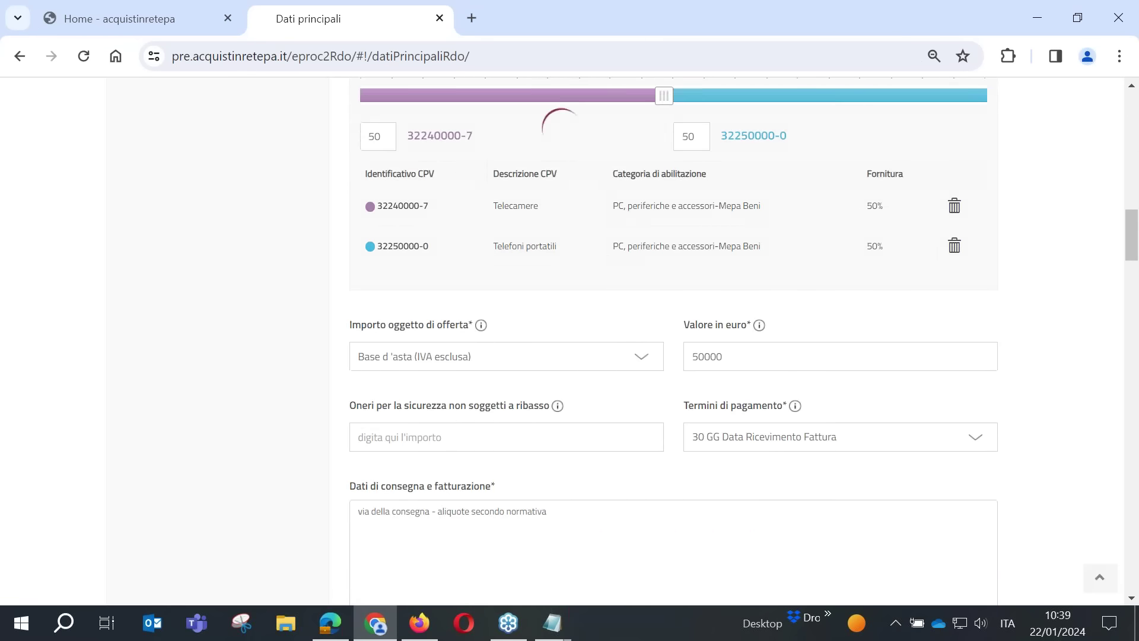
{"action": "scroll", "coordinate": [547, 196], "scroll_direction": "up", "scroll_amount": 12}
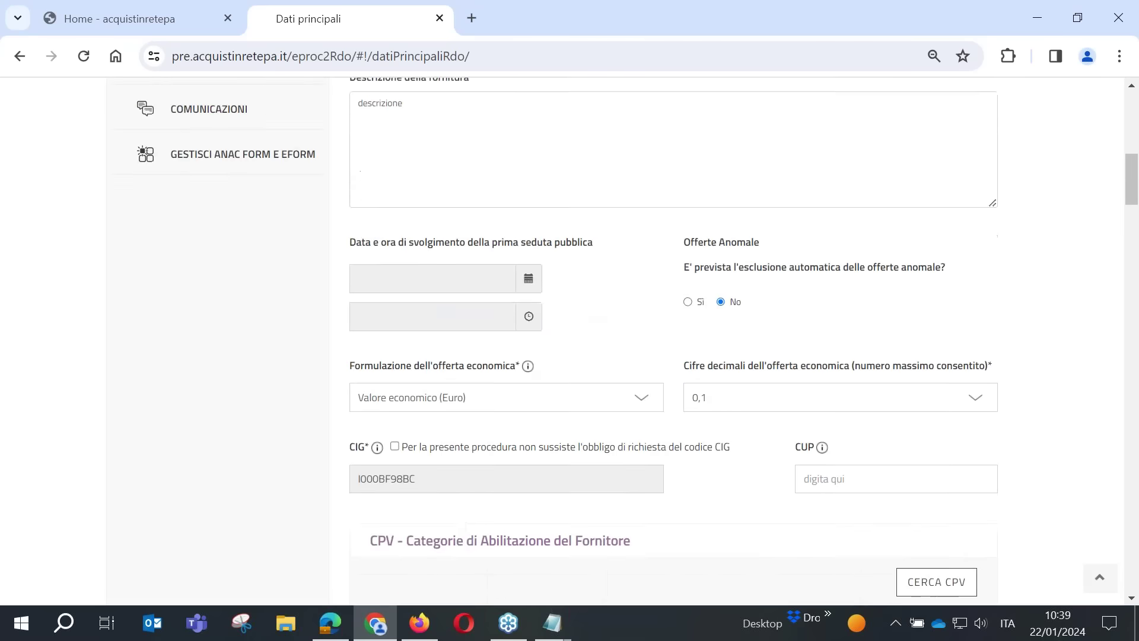
{"action": "scroll", "coordinate": [585, 380], "scroll_direction": "down", "scroll_amount": 10}
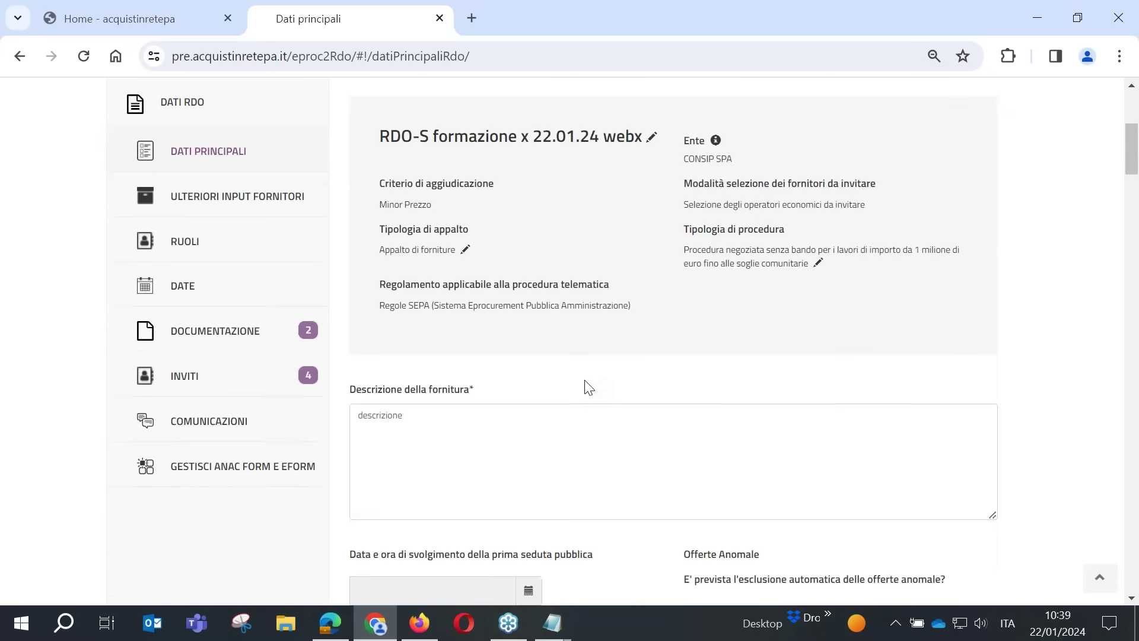